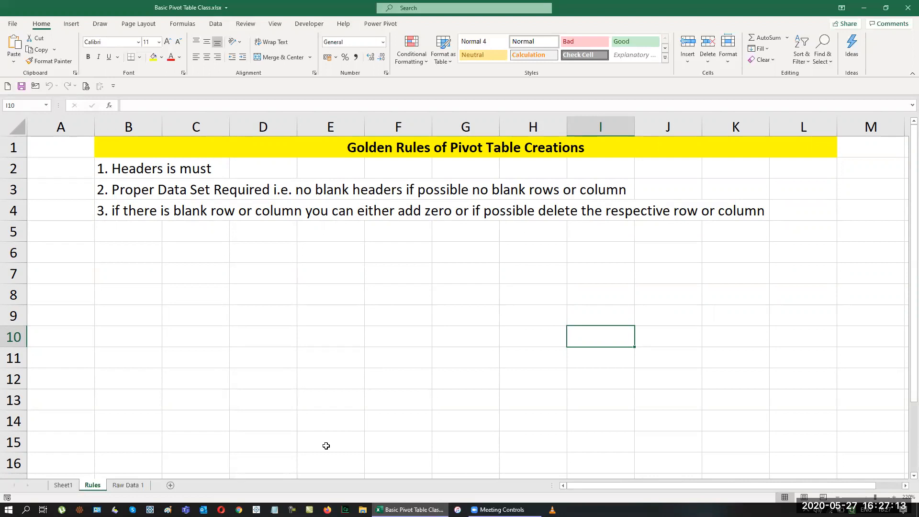
On the Raw Data 1 sheet, enter the headers Dates in D3 and Sales in E3.
left_click(128, 486)
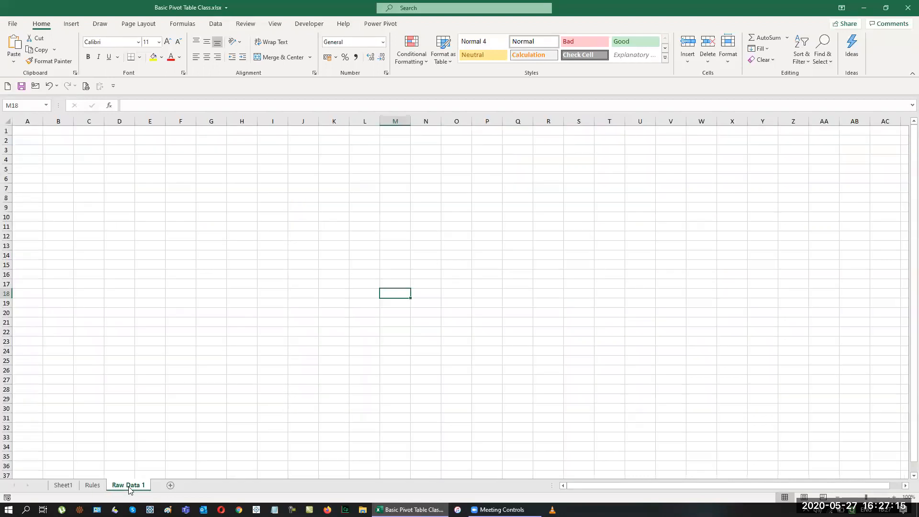
scroll(304, 418, "up", 3)
scroll(304, 418, "up", 2)
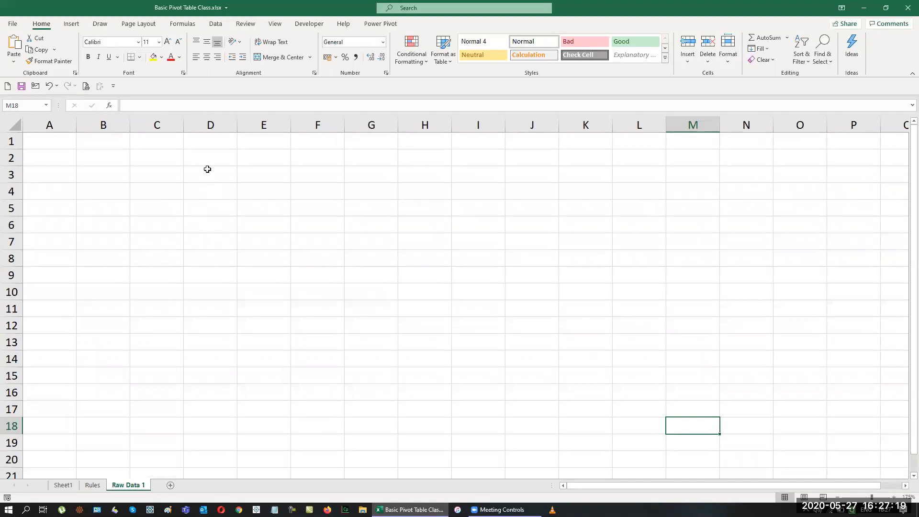
left_click(208, 169)
type("Dates")
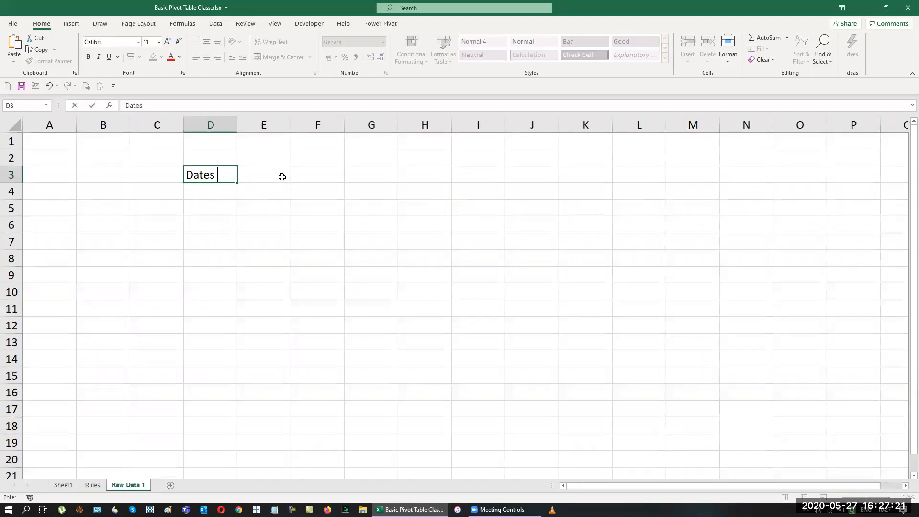
key("Tab")
type("Sales")
key("Return")
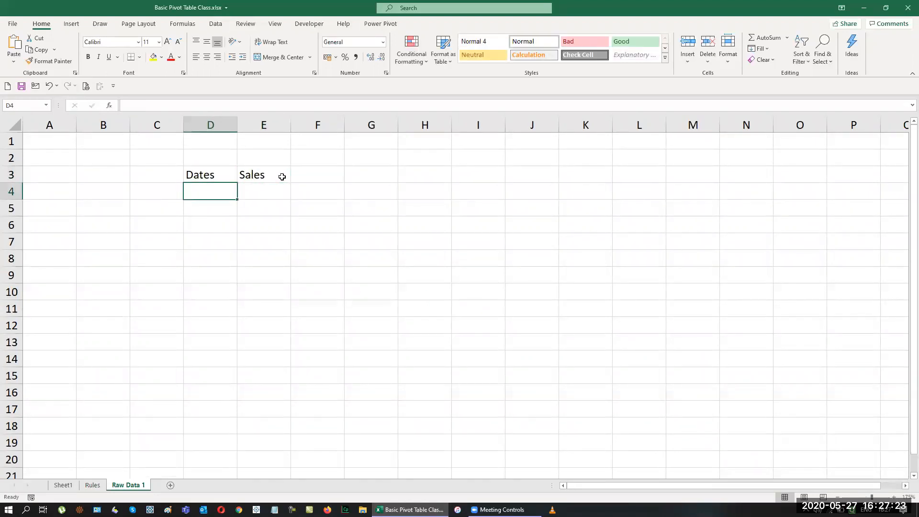
Enter the date 1-1-2020 in D4 as the first entry under Dates.
type("1-1-22")
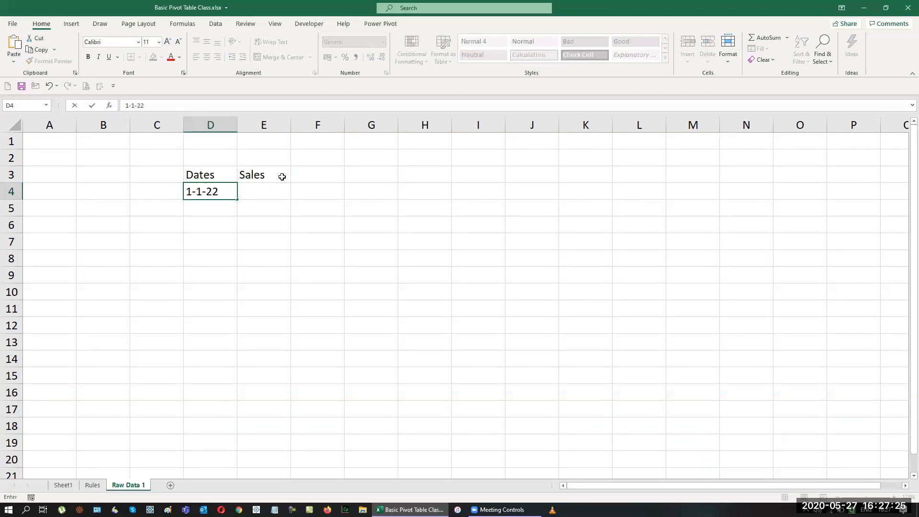
type("2")
key("BackSpace")
key("BackSpace")
type("202")
key("BackSpace")
key("BackSpace")
type("0202")
key("BackSpace")
key("Return")
Fill D5:D14 with the formula =D4+15 so each date falls 15 days after the one above.
key("shift+Down")
key("shift+Down")
key("shift+Down")
key("shift+Down")
key("shift+Down")
key("shift+Down")
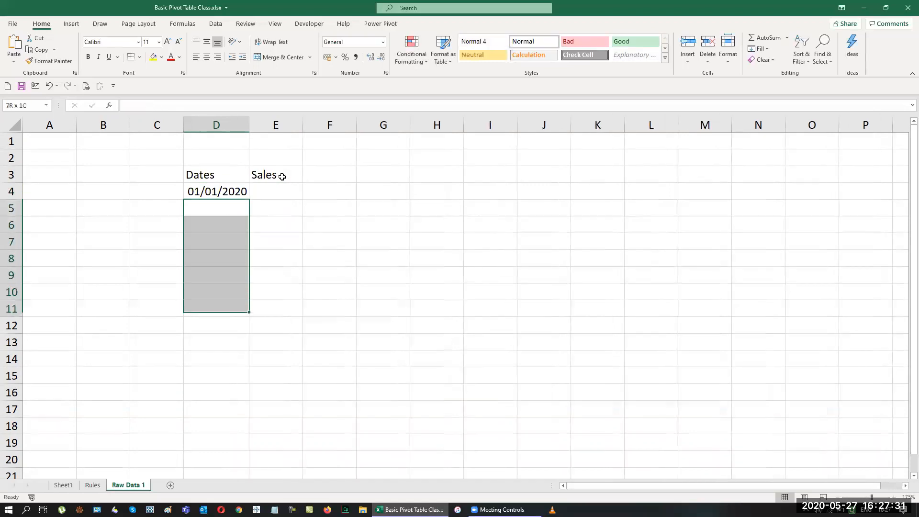
key("shift+Down")
key("shift+Down")
key("shift+Down")
type("=D4+15")
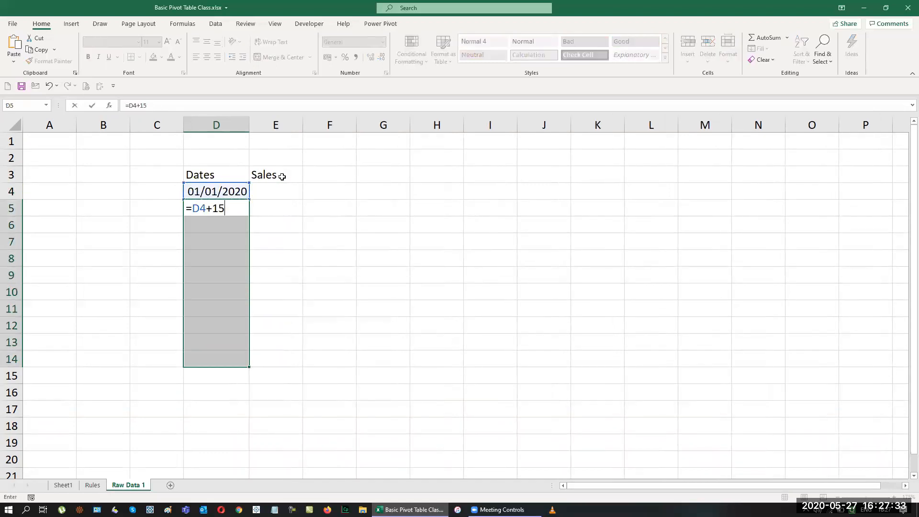
key("ctrl+Return")
Enter 12500 in E4 as the first Sales amount.
key("Up")
key("Right")
type("125")
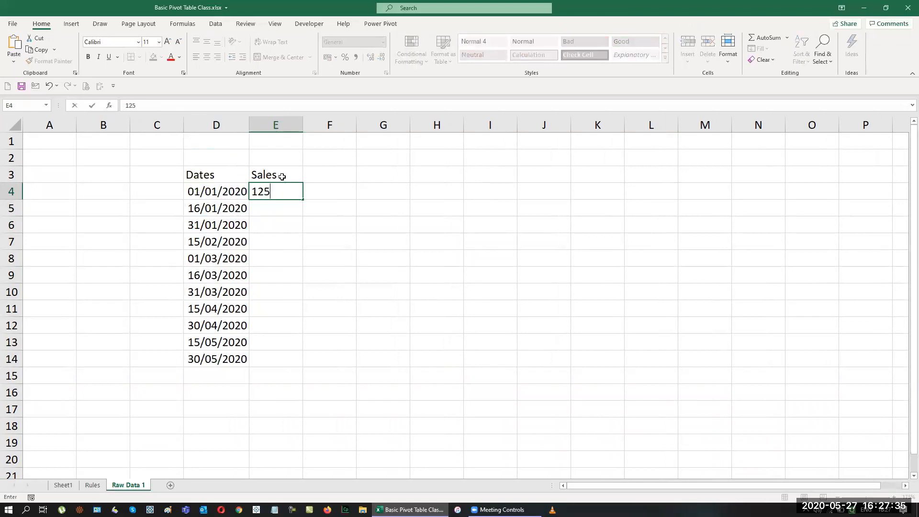
type("00")
key("Return")
Fill E5:E14 with the formula =E4+1250 to build an increasing Sales series.
key("shift+Down")
key("shift+Down")
key("shift+Down")
key("shift+Down")
key("shift+Down")
key("shift+Down")
key("shift+Down")
key("shift+Down")
key("shift+Down")
key("shift+Down")
key("shift+Up")
type("=")
key("Up")
type("+1250")
key("ctrl+Return")
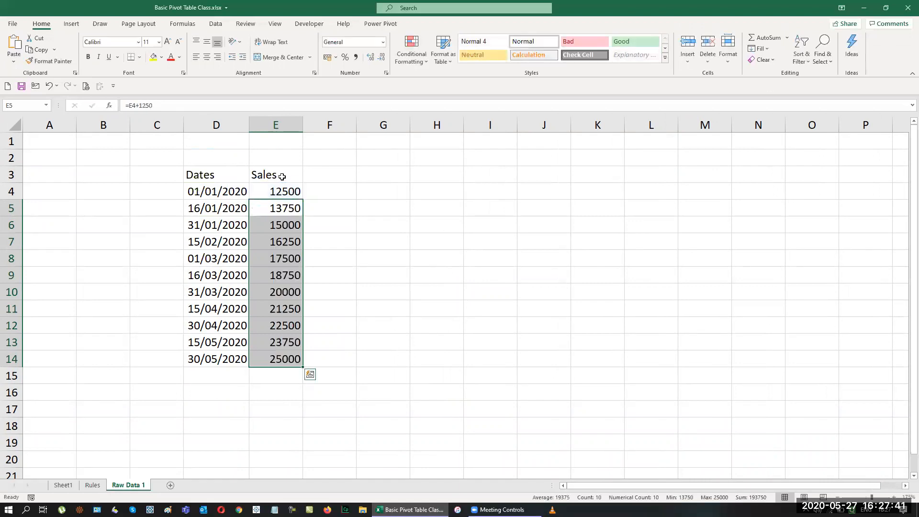
Replace the Sales formula in E8 with the fixed amount 10875.
key("Down")
key("Down")
key("Down")
type("10875")
key("Return")
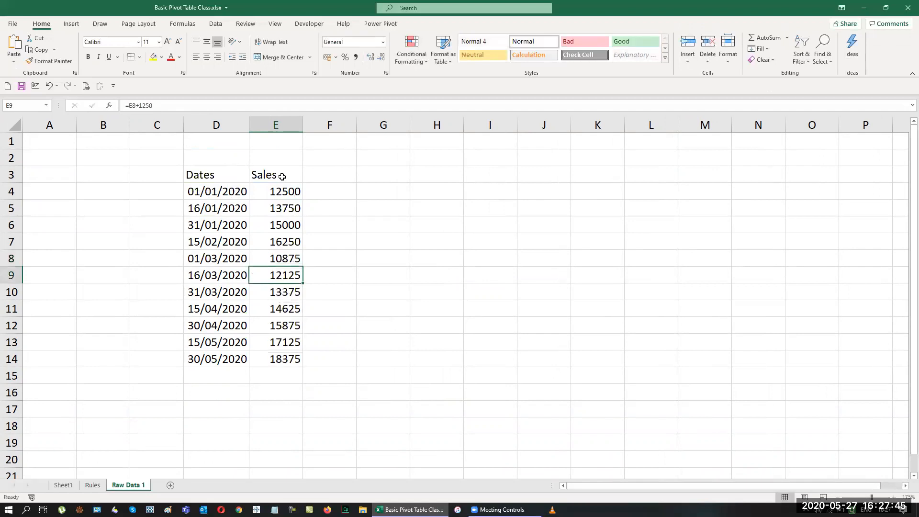
Convert the whole Dates and Sales table in D3:E14 from formulas to static values.
key("Up")
key("Up")
key("Up")
key("Up")
key("Up")
key("Up")
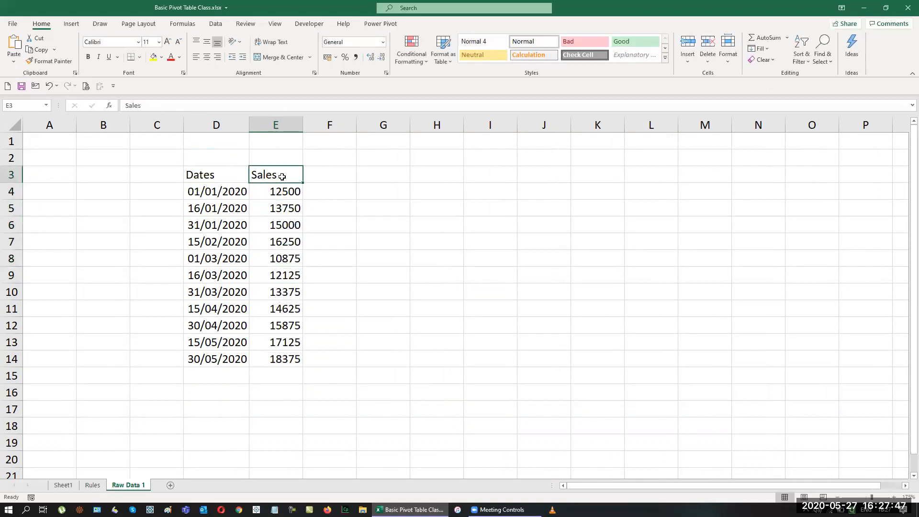
key("Left")
key("Right")
key("Left")
key("shift+Right")
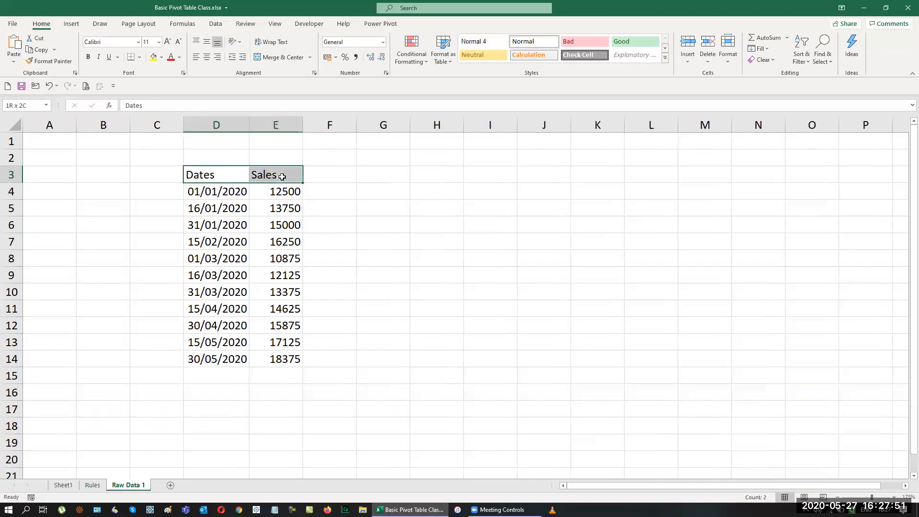
key("ctrl+shift+Down")
key("ctrl+c")
key("ctrl+alt+v")
key("v")
key("Return")
key("Escape")
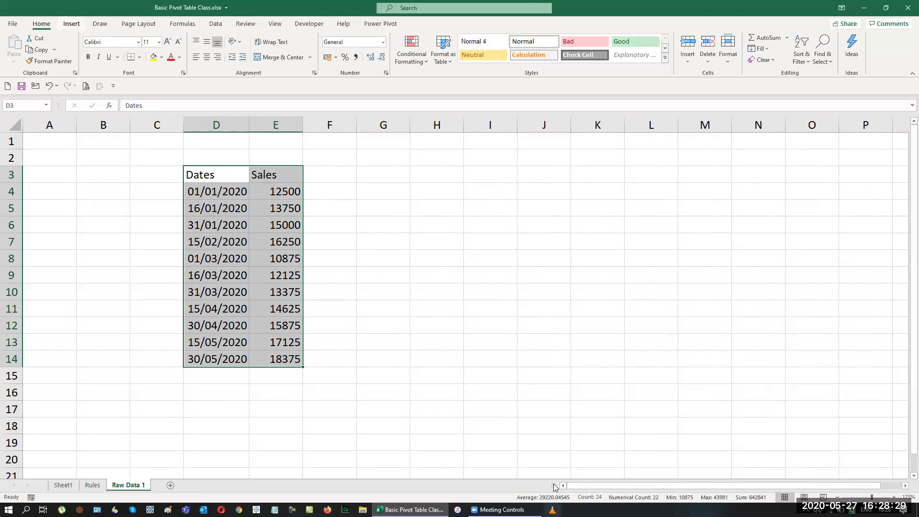
Compare the pivot table creation rules on the Rules sheet with the data set on Raw Data 1.
left_click(77, 22)
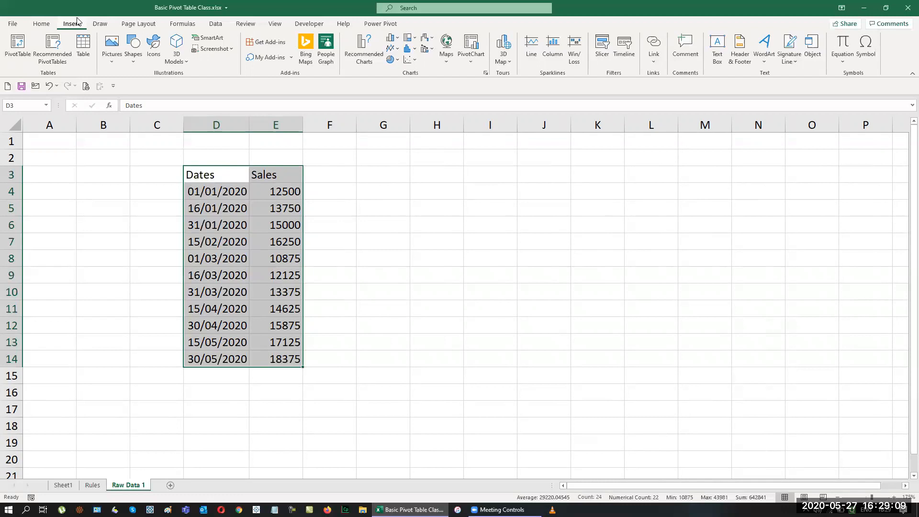
left_click(360, 196)
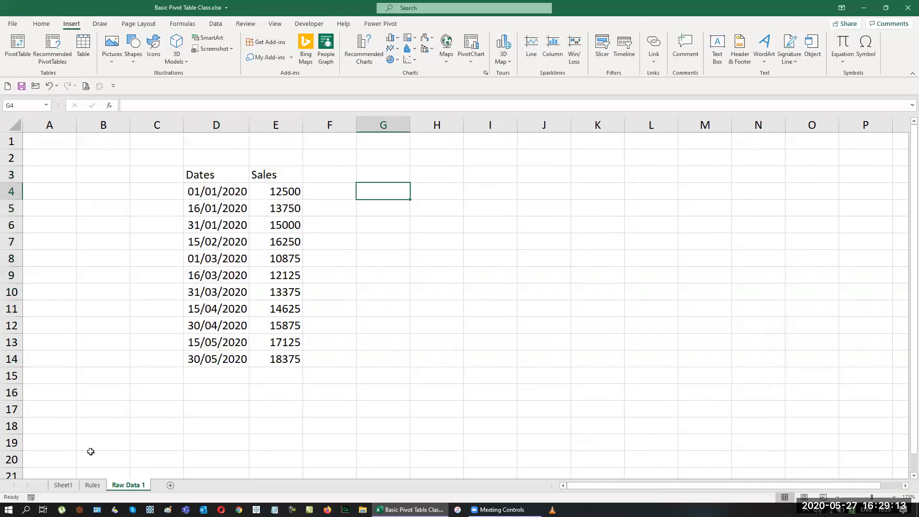
left_click(92, 487)
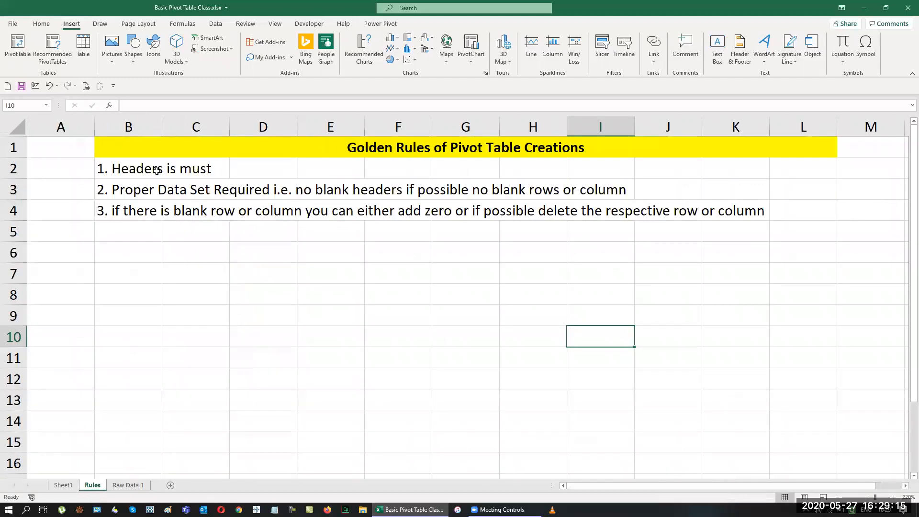
left_click(126, 485)
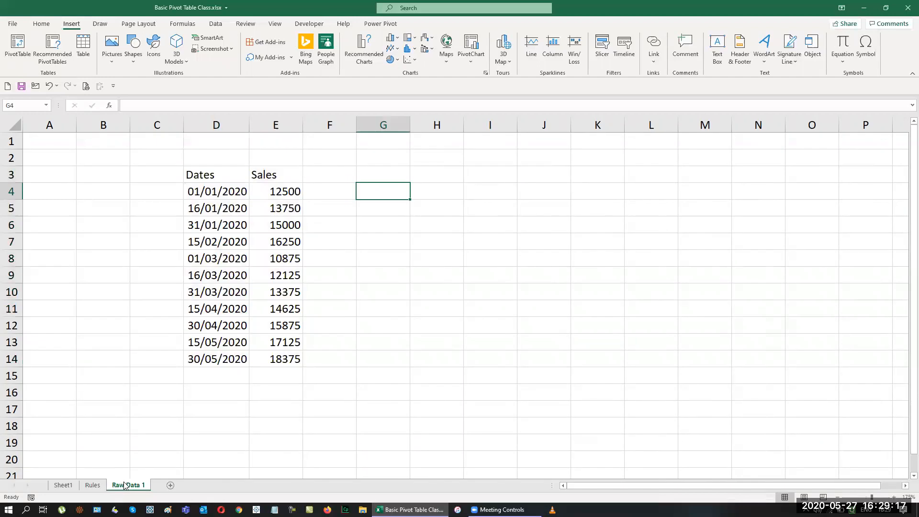
left_click(92, 485)
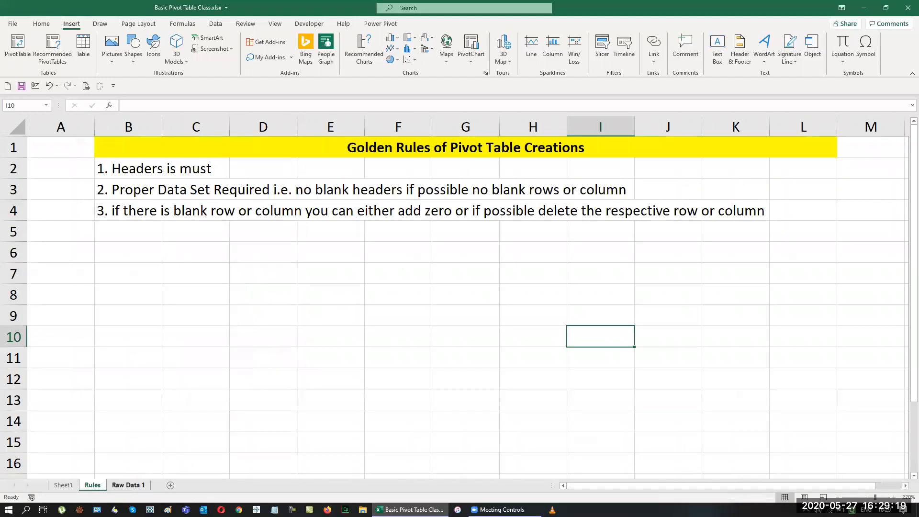
left_click(128, 485)
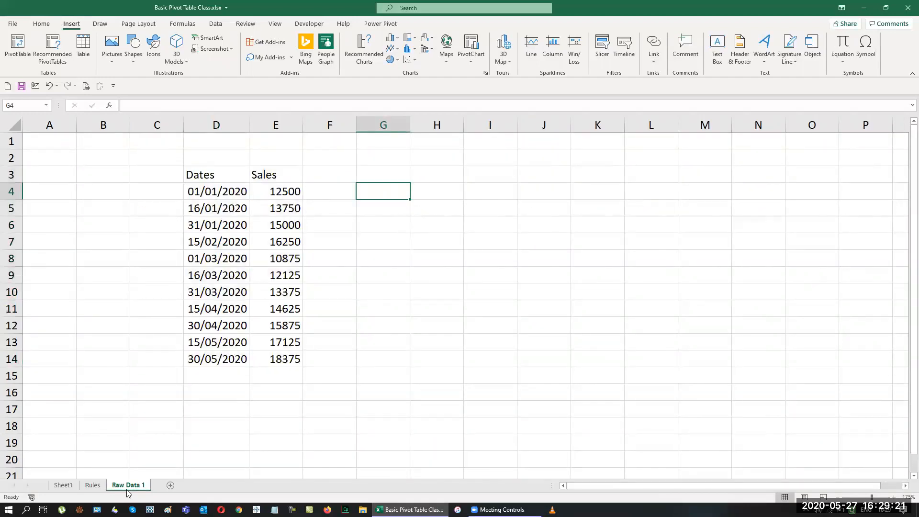
left_click(93, 485)
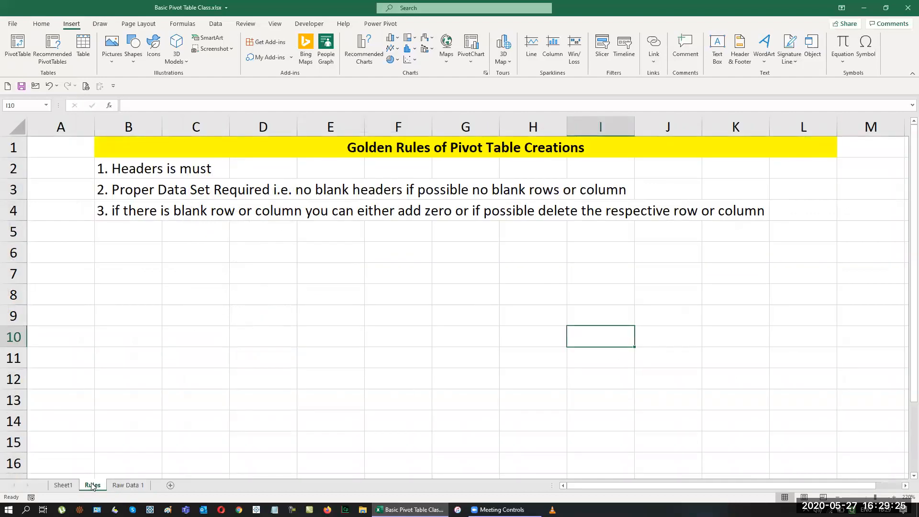
left_click(124, 486)
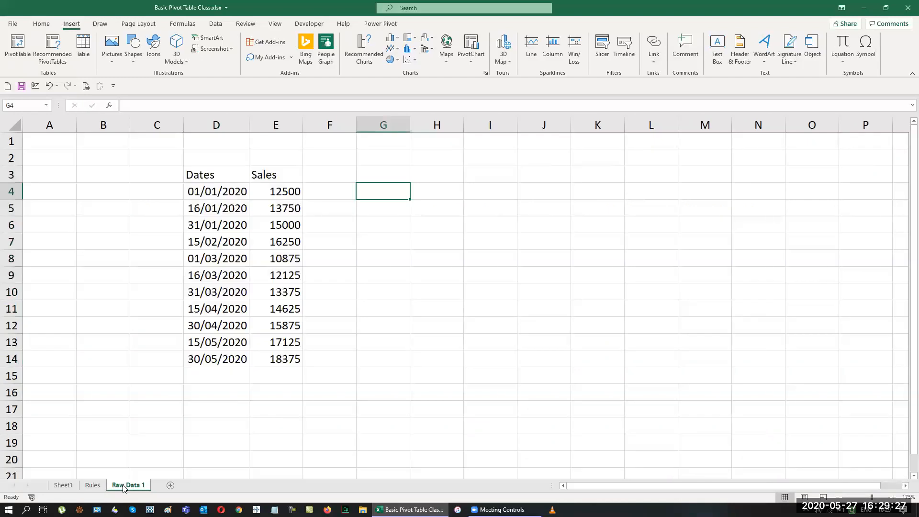
Clear cells D5, E8, D11, E13 and D14 to leave scattered blanks in the data set.
left_click(229, 208)
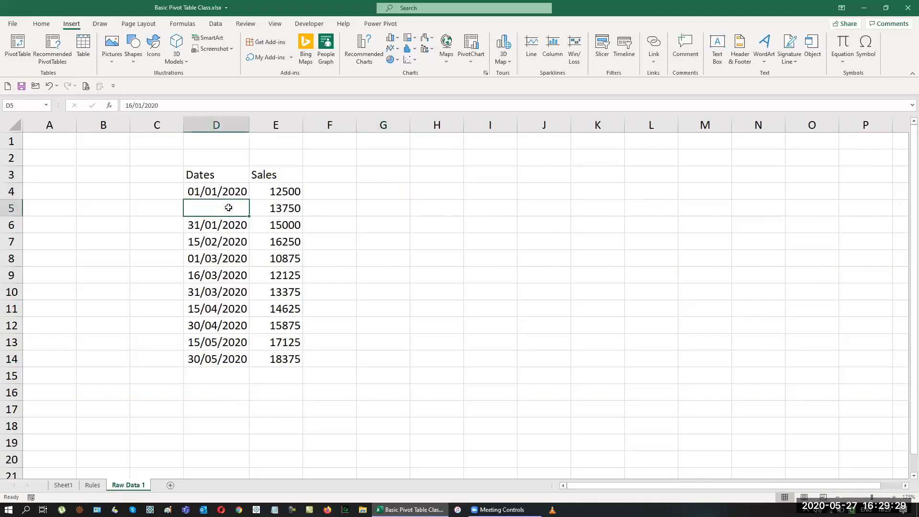
left_click(276, 261)
key("Delete")
left_click(230, 313)
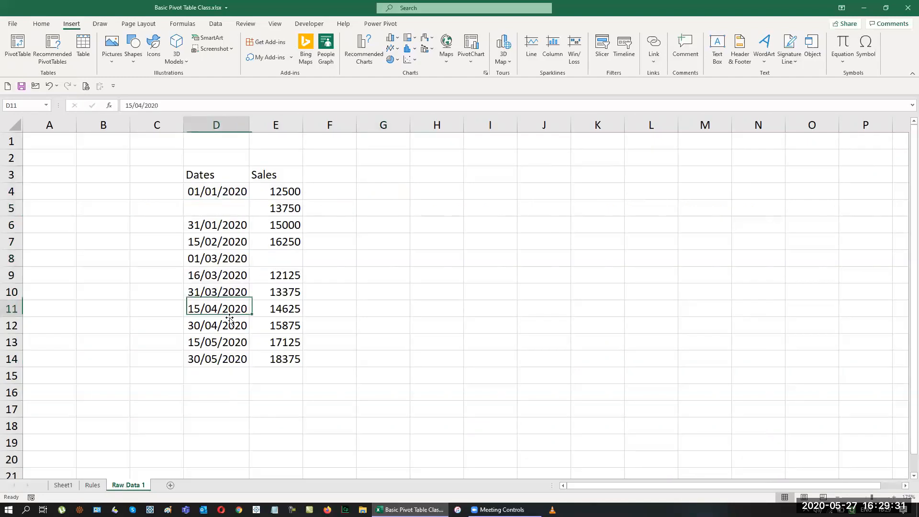
key("Delete")
left_click(283, 346)
key("Delete")
left_click(229, 359)
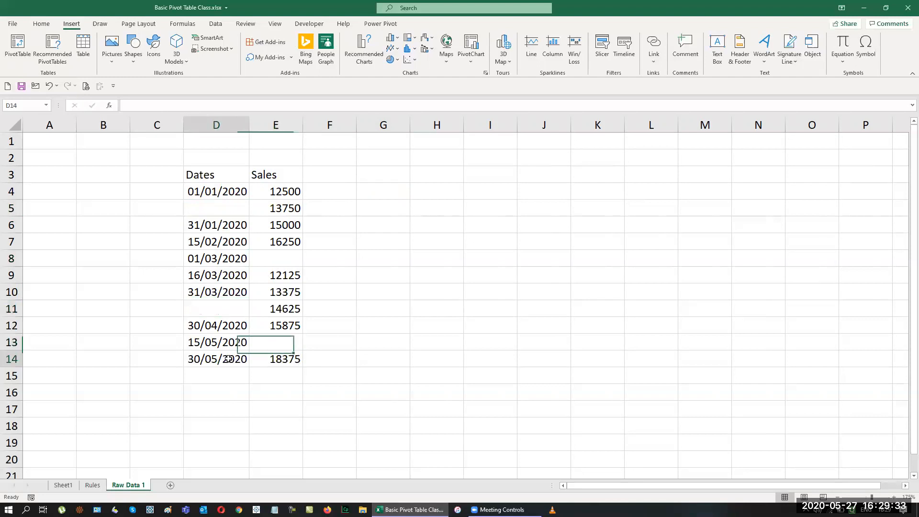
key("Delete")
left_click(384, 359)
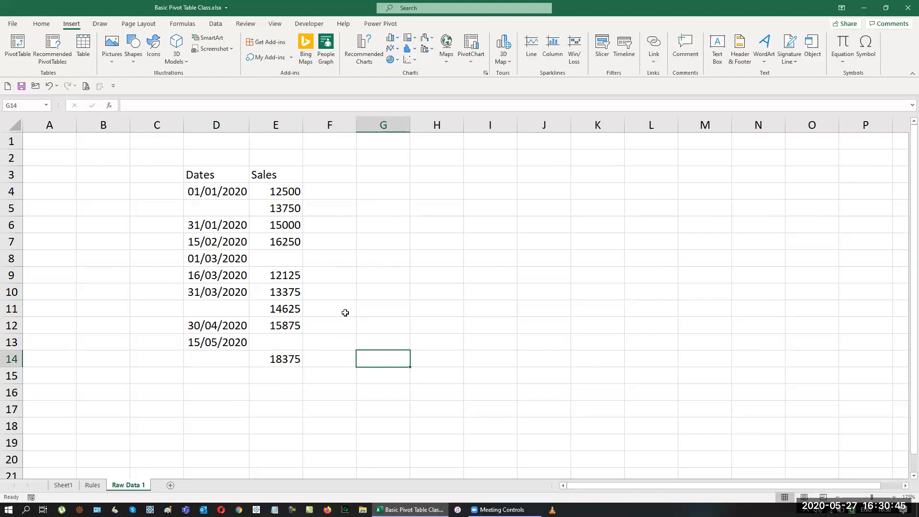
Undo all the cell deletions in the Dates and Sales columns.
key("ctrl+z")
key("ctrl+z")
key("ctrl+z")
key("ctrl+z")
key("ctrl+z")
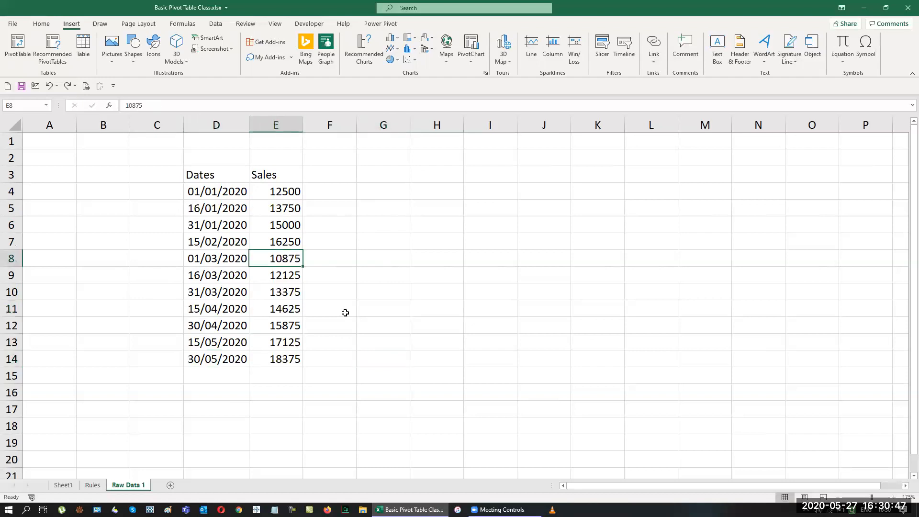
key("ctrl+z")
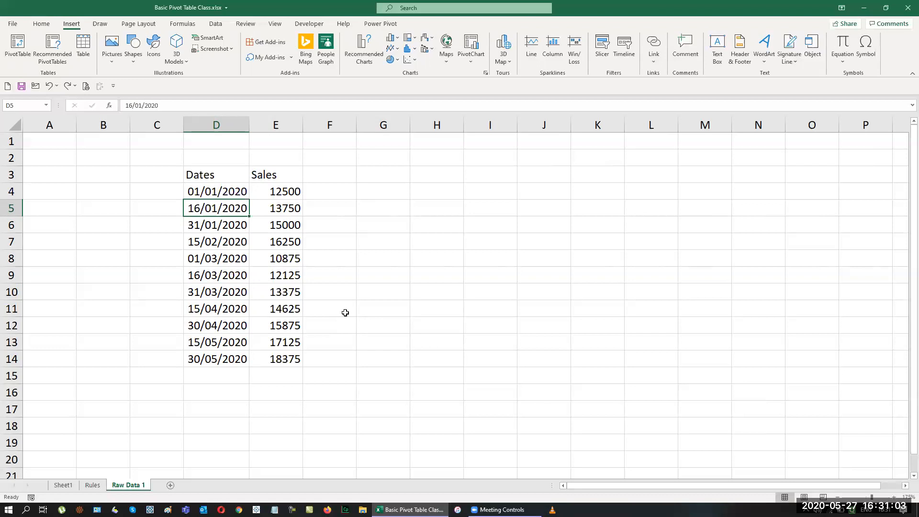
Note the 2003 pivot table shortcut beside the data: 2003 in H4 and ALT D P in I4.
left_click(450, 193)
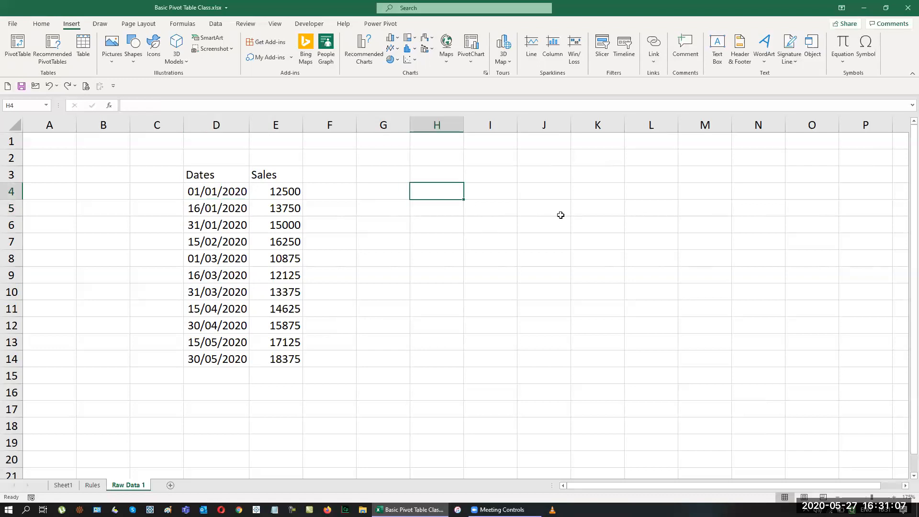
type("2003")
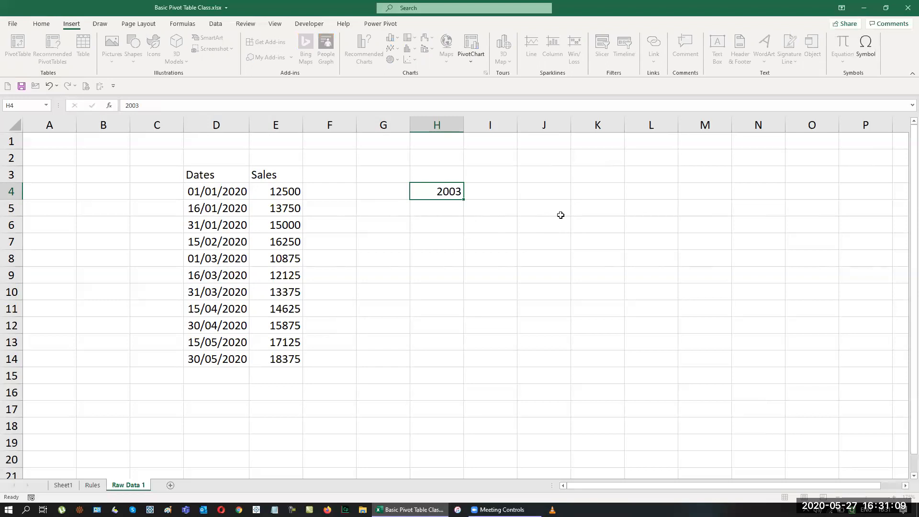
key("Tab")
type("ALT D P")
key("Return")
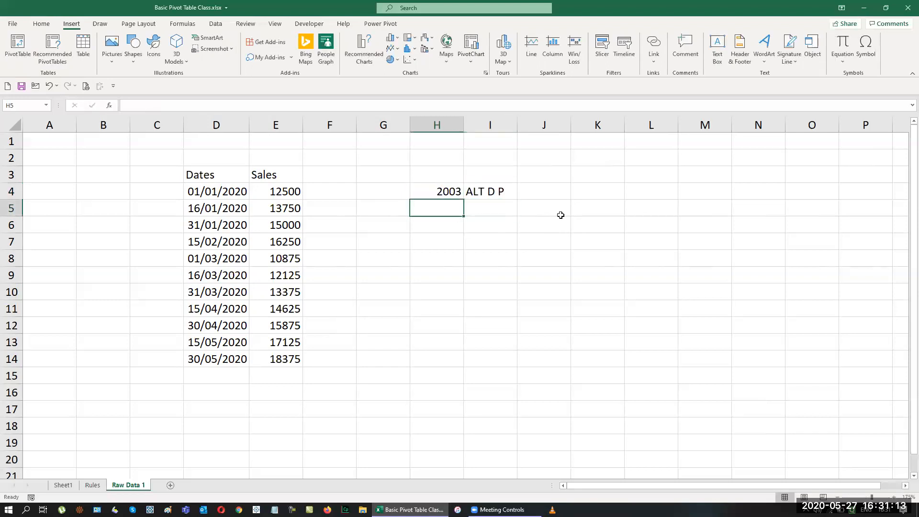
Add the versions 2007 in H5 and 2010 in H6 below the 2003 entry.
type("2007")
key("Return")
type("20")
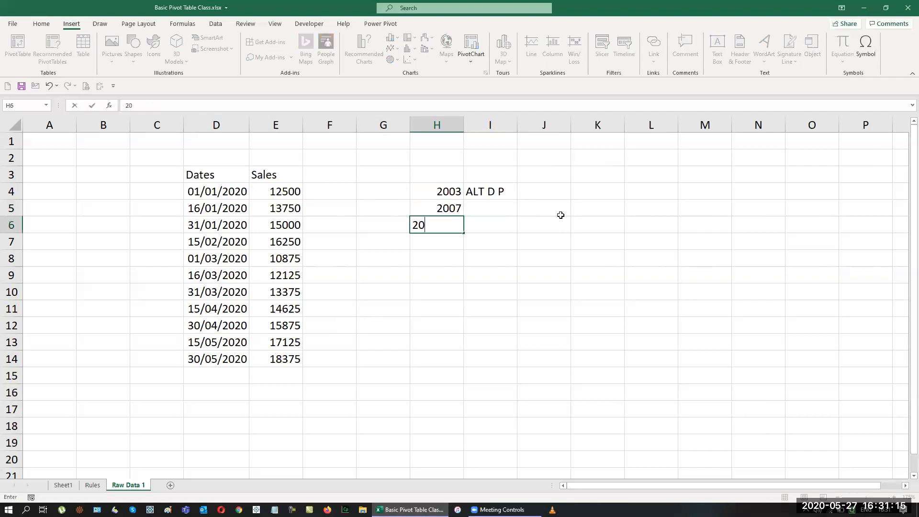
type("10")
key("Return")
Enter ALT N VT in I5 as the 2007 shortcut and copy it down to I6 for 2010.
key("Left")
key("Left")
key("Down")
key("Up")
key("Up")
key("Up")
key("Right")
key("Right")
key("Right")
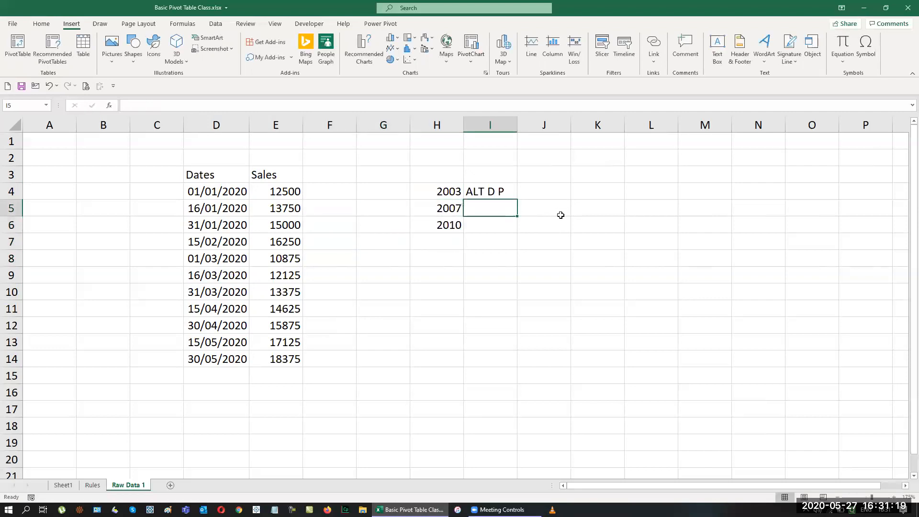
type("ALT N VT")
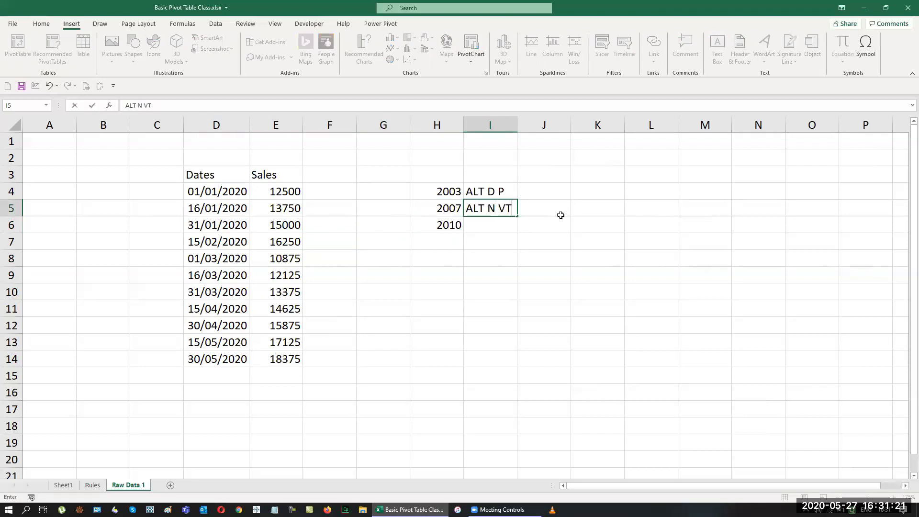
key("Return")
key("Up")
key("shift+Down")
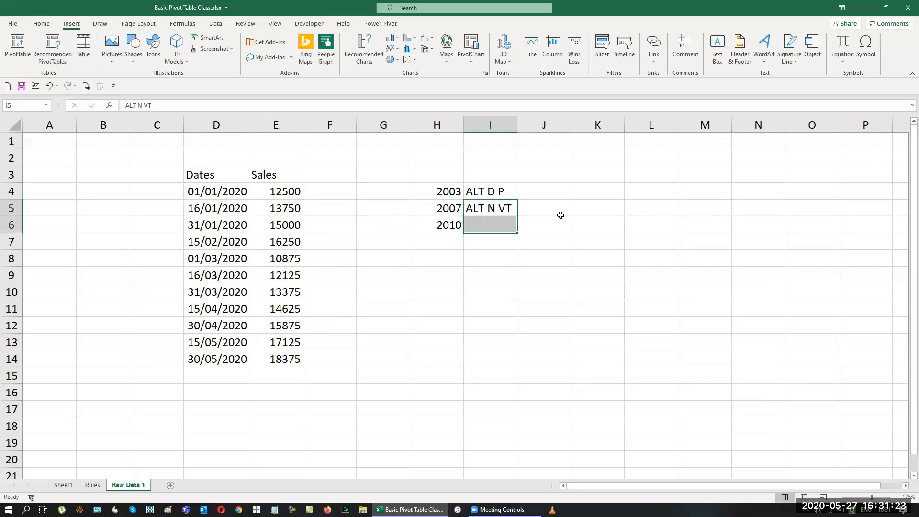
key("ctrl+d")
key("alt+Tab")
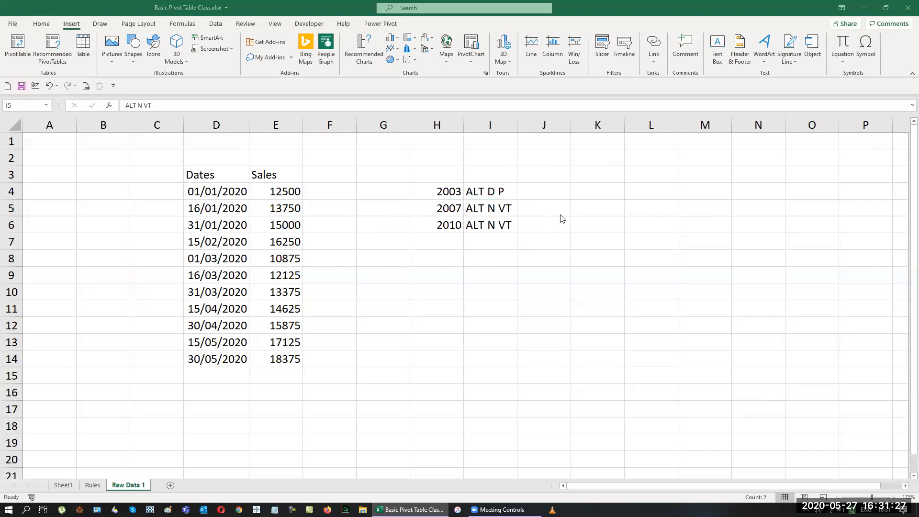
key("super")
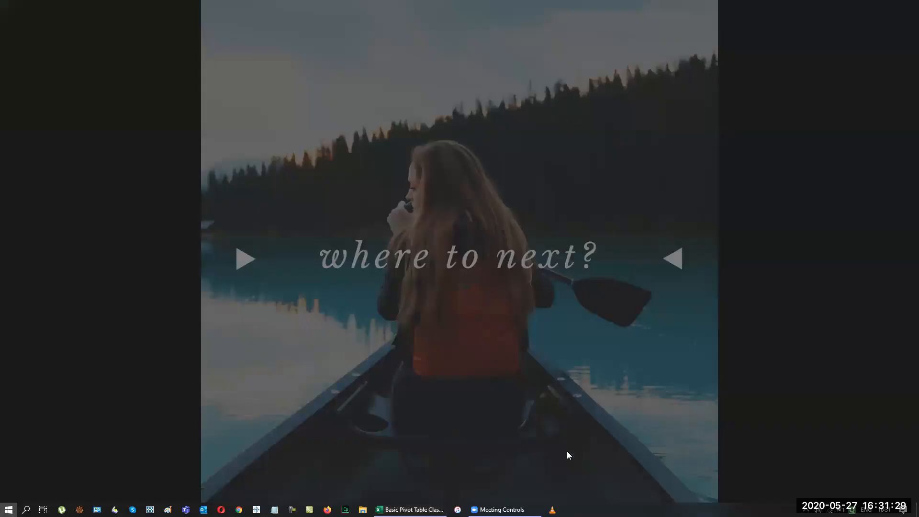
left_click(712, 385)
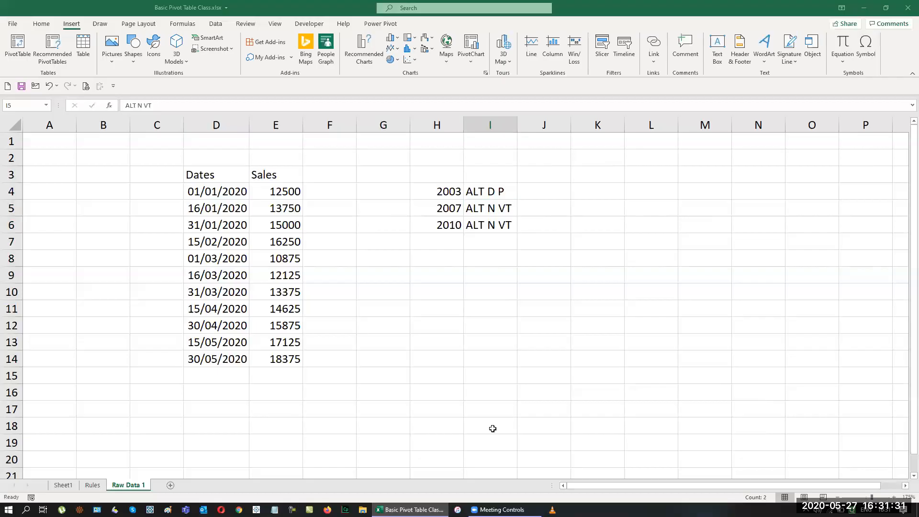
Correct the 2007 shortcut in I5 to ALT N V T and copy it down to I6.
left_click(505, 209)
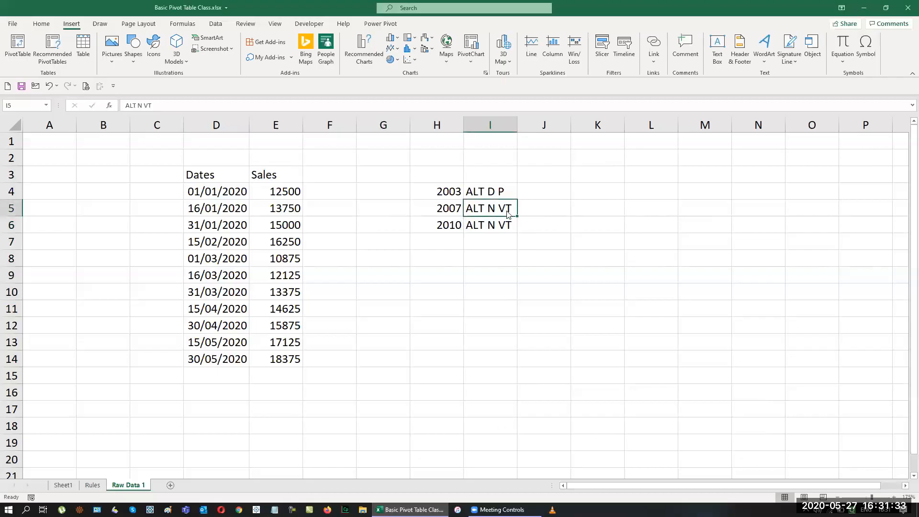
double_click(508, 211)
key("Return")
key("Up")
key("shift+Down")
key("ctrl+d")
key("Down")
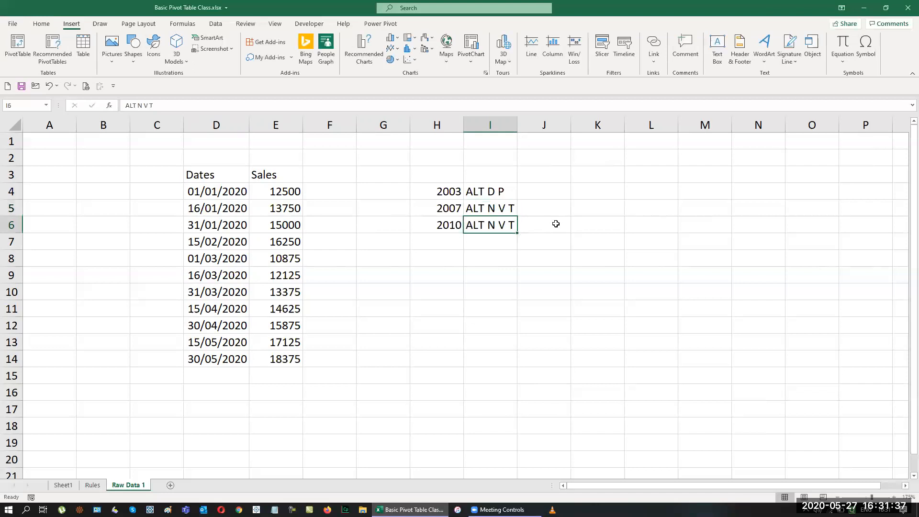
Add the versions 2013, 2016, 2019 and Office 365 in H7 to H10 below the 2010 entry.
key("Left")
key("Down")
type("2013")
key("Return")
type("2016")
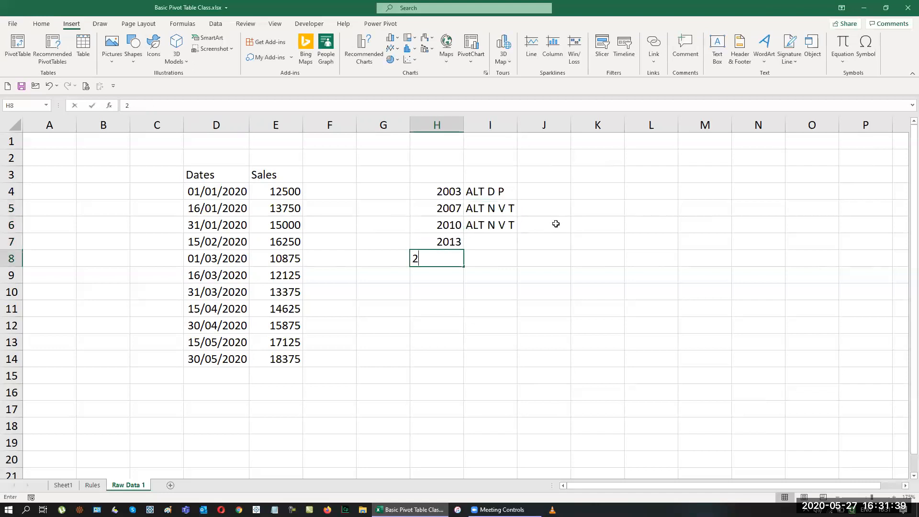
key("Return")
type("2019")
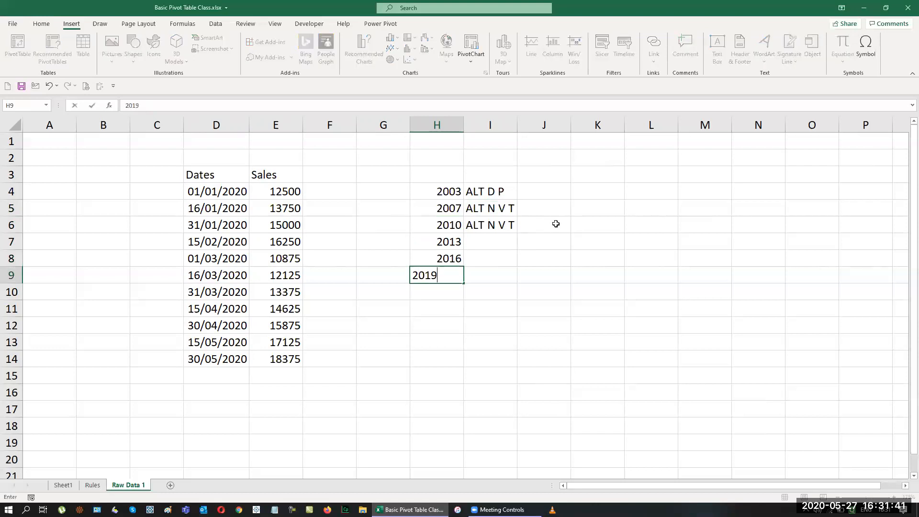
key("Return")
type("Office 365")
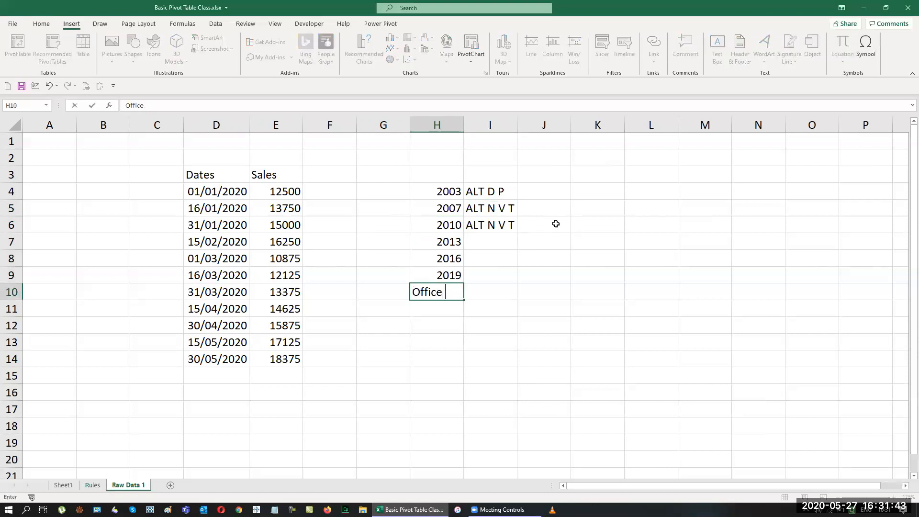
key("Return")
Copy the ALT N V T shortcut from I6 down through I10 for the newer versions.
key("Up")
key("Up")
key("Up")
key("Up")
key("Up")
key("Right")
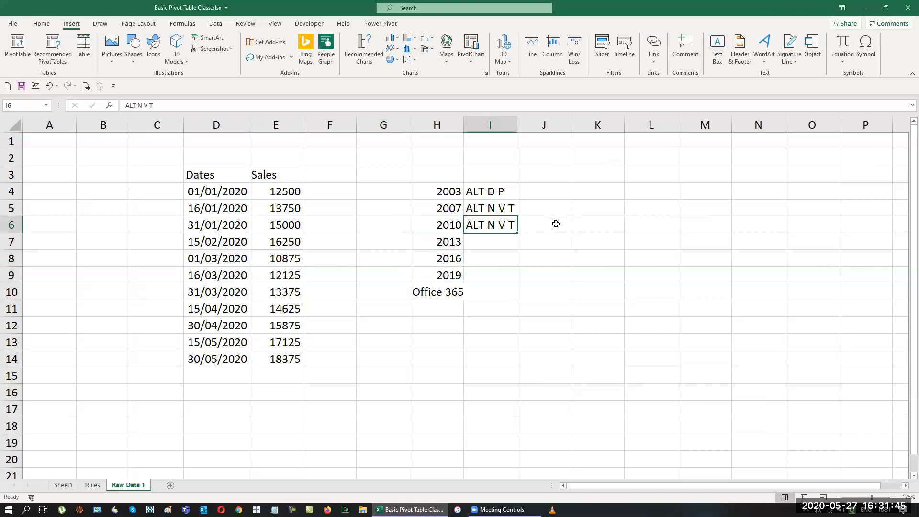
key("shift+Down")
key("shift+Down")
key("shift+Down")
key("shift+Down")
key("ctrl+d")
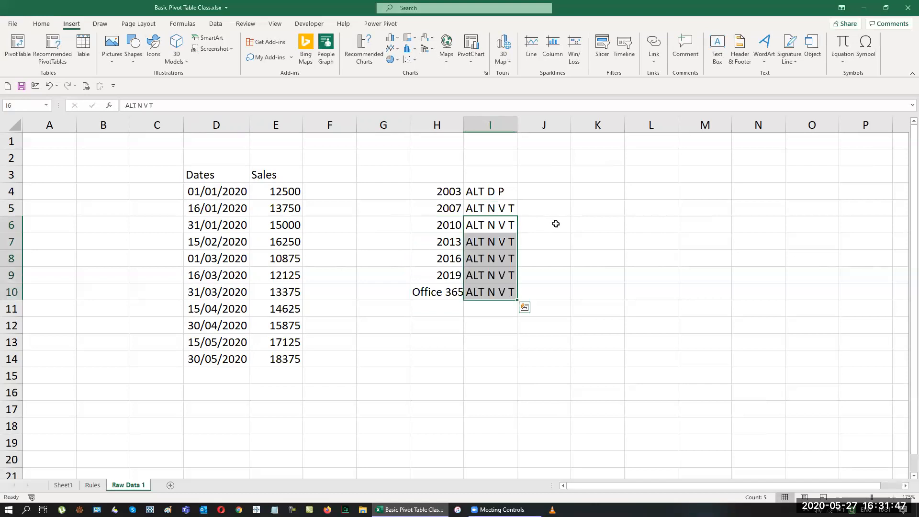
Change the shortcut in I7 to I10 to ALT N V for 2013 through Office 365.
key("Down")
key("shift+Down")
key("shift+Down")
key("shift+Down")
key("F2")
key("BackSpace")
key("BackSpace")
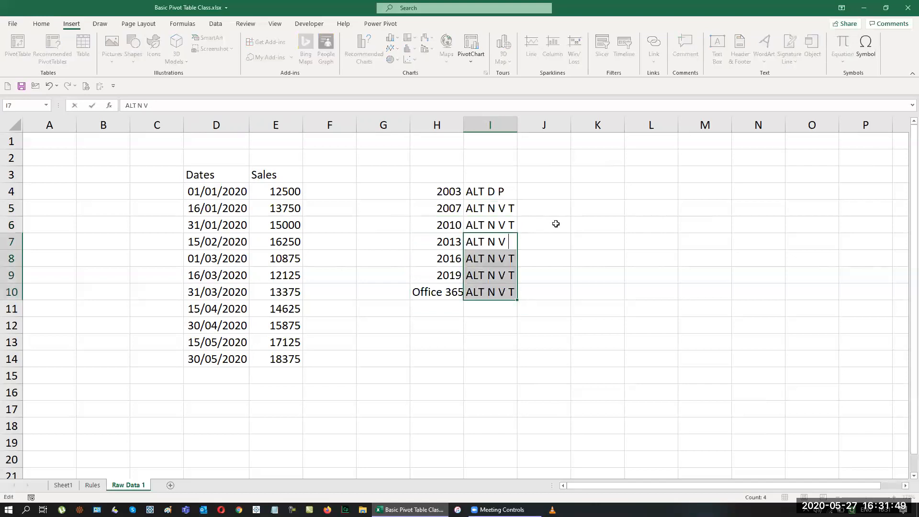
key("ctrl+Return")
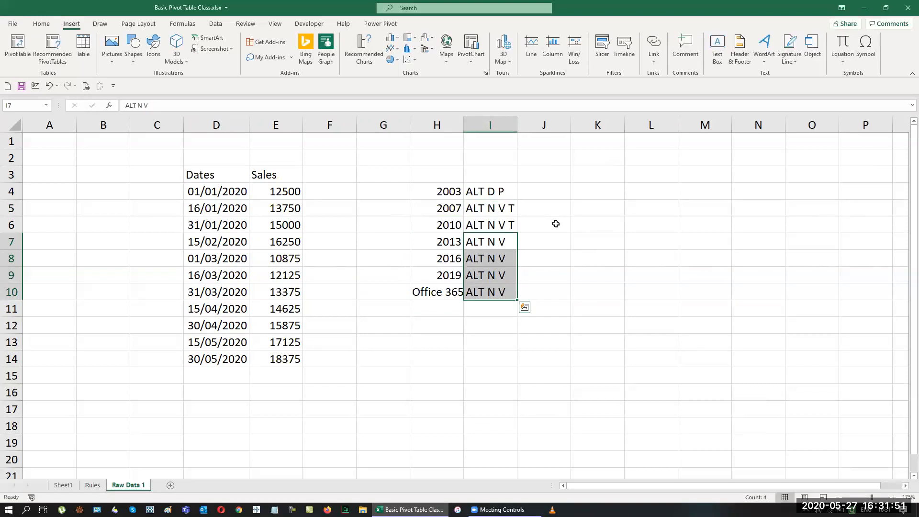
key("Down")
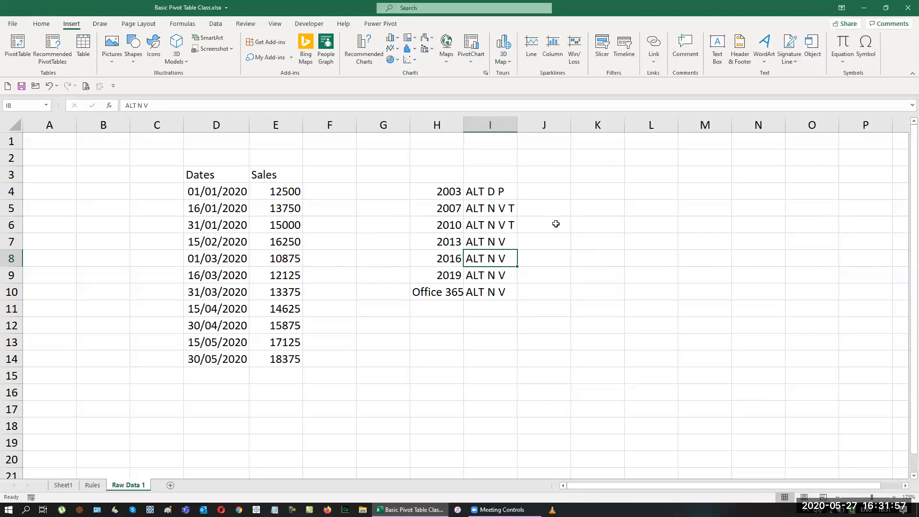
Compare the legacy PivotTable and PivotChart Wizard with the Create PivotTable dialog for the Dates and Sales data, without creating a pivot table.
left_click(218, 179)
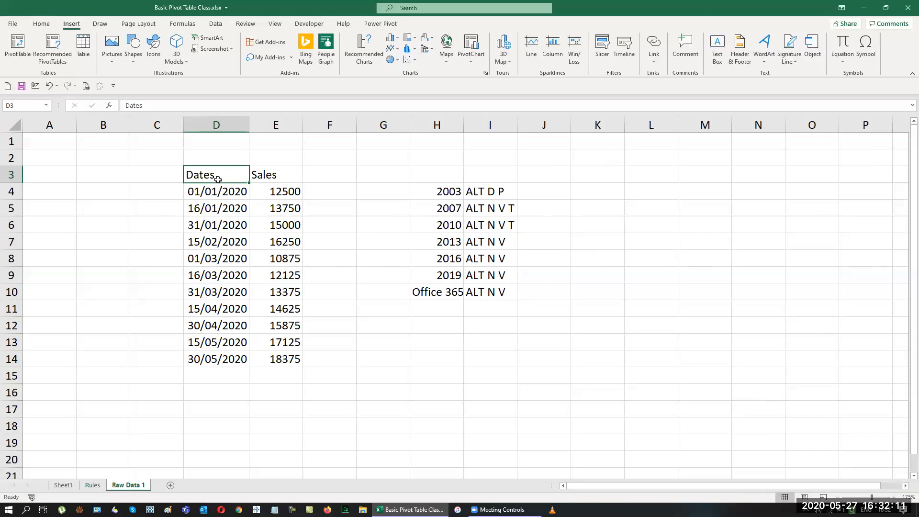
key("alt+d")
key("p")
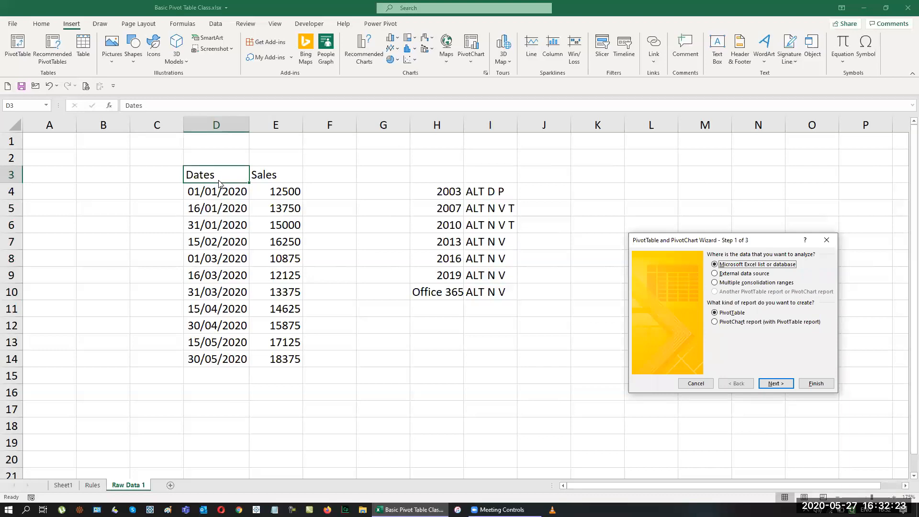
key("Escape")
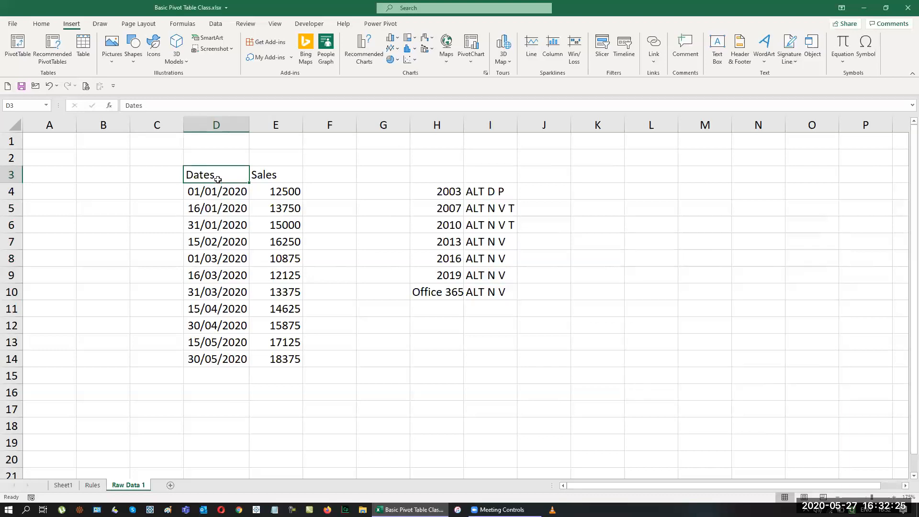
key("alt+n")
key("v")
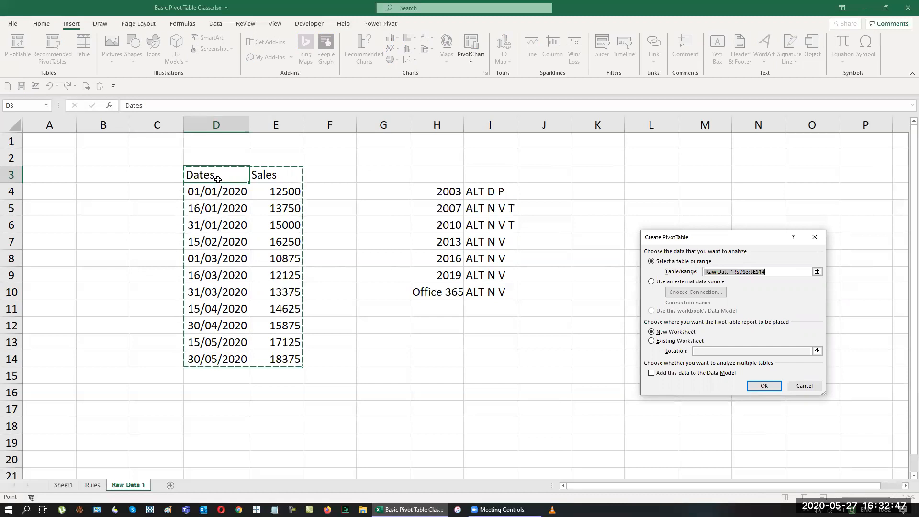
key("Escape")
key("alt+d")
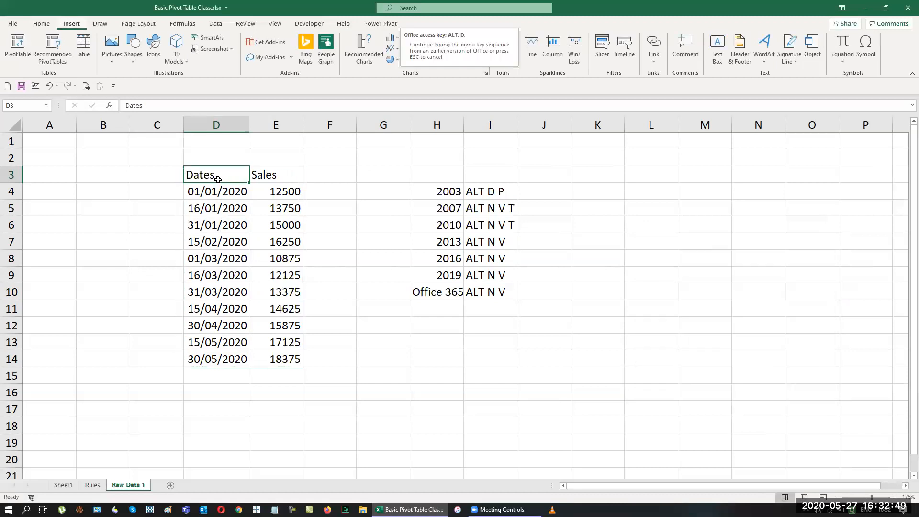
key("p")
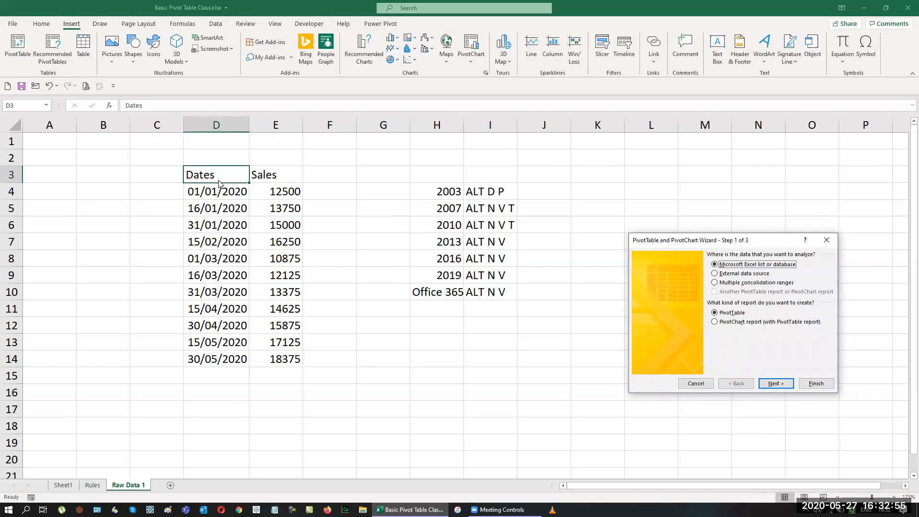
key("Escape")
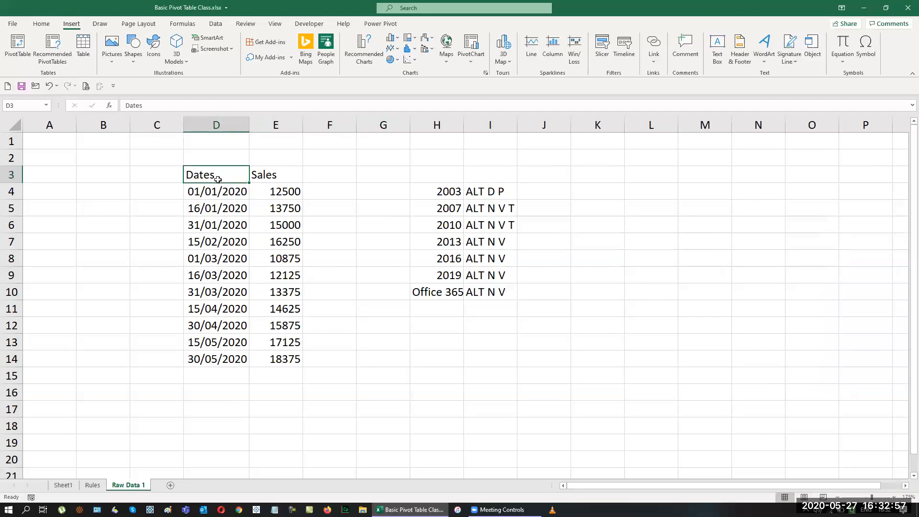
key("alt+n")
key("v")
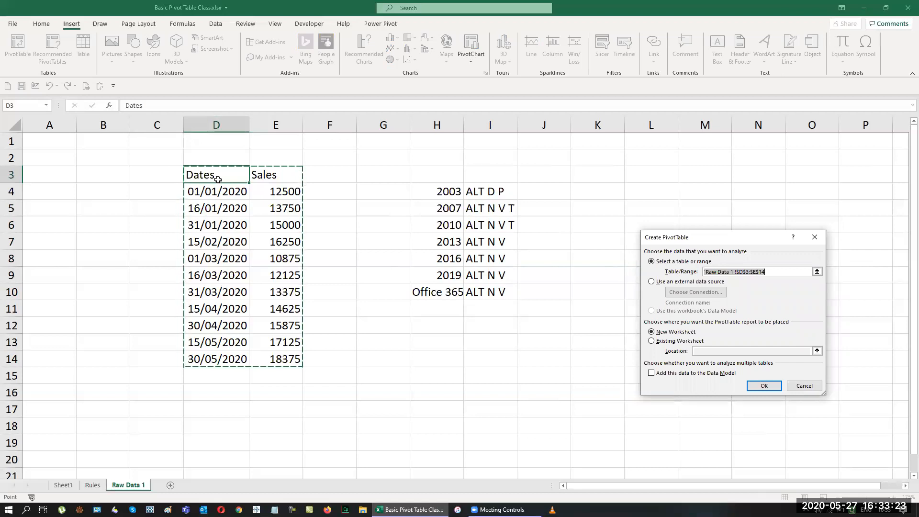
key("Escape")
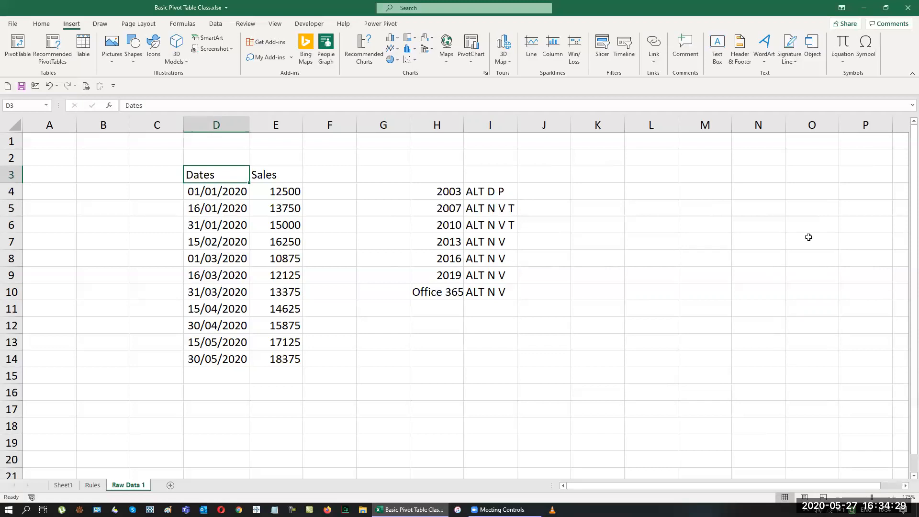
Fill cell L3 with yellow to mark the pivot table location.
left_click(655, 181)
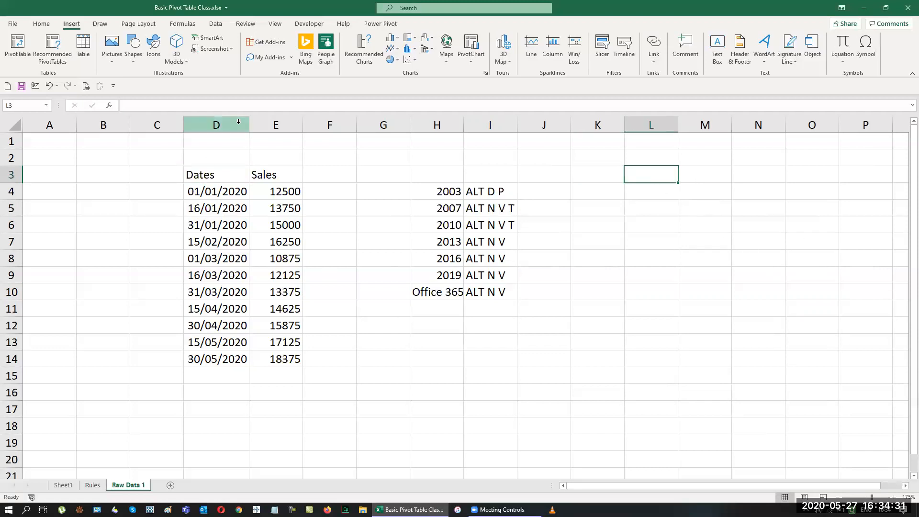
left_click(41, 23)
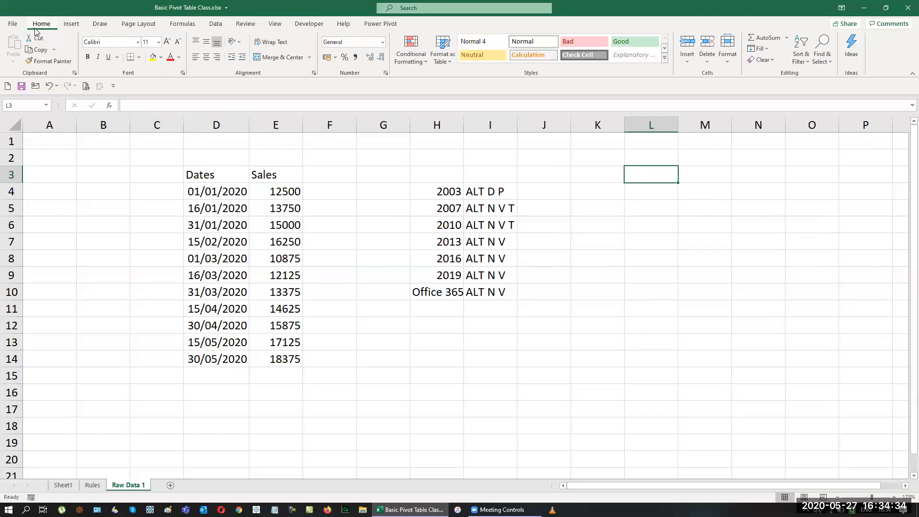
left_click(153, 57)
Create a pivot table from the Dates and Sales range D3:E14 on the existing Raw Data 1 worksheet at L3.
left_click(215, 174)
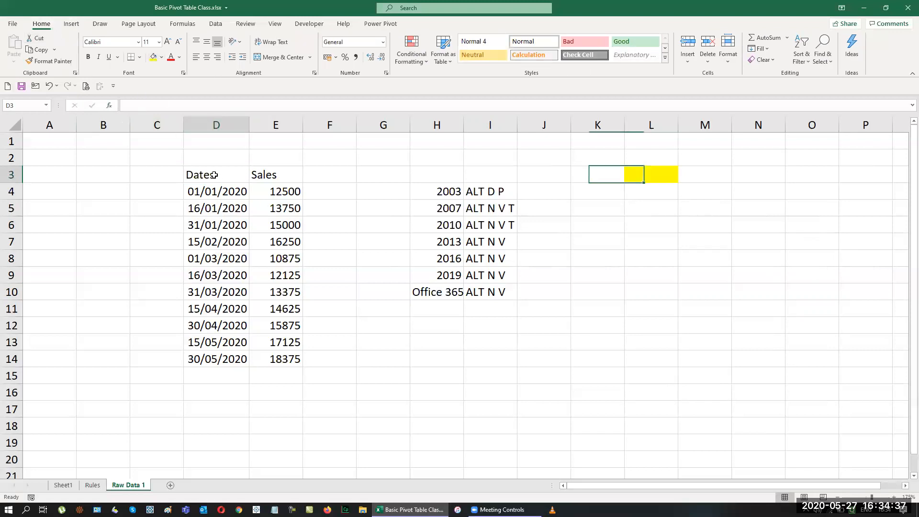
key("alt+n")
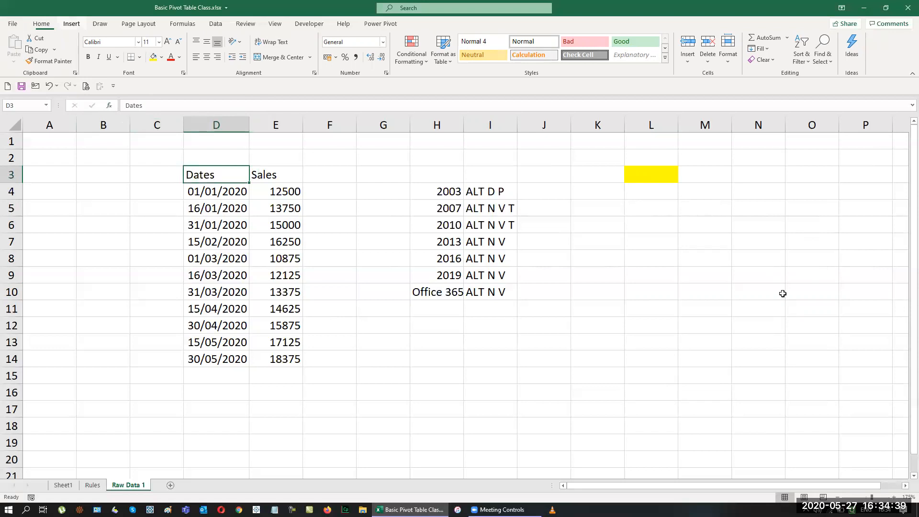
key("v")
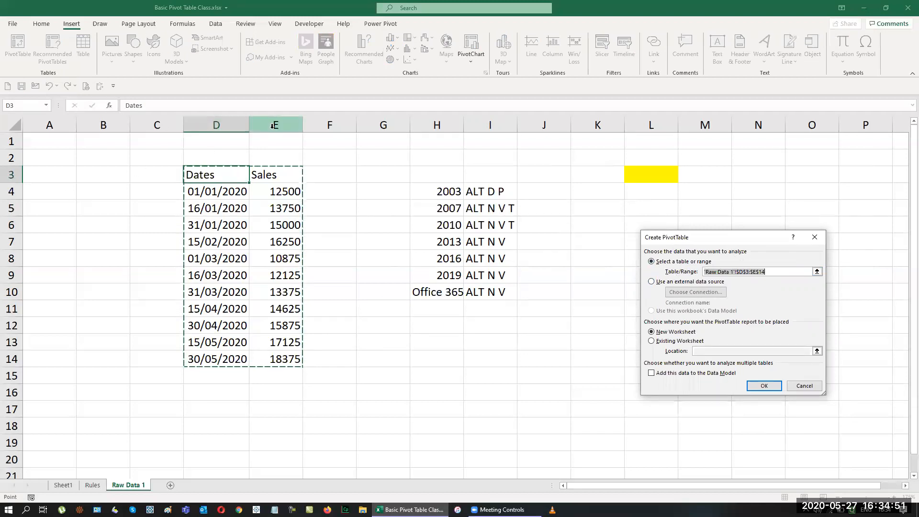
left_click(652, 341)
left_click(818, 351)
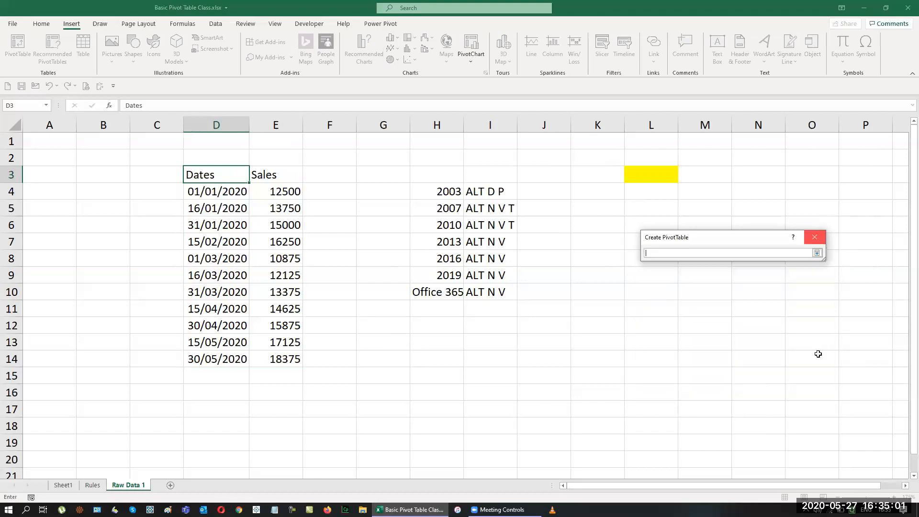
left_click(669, 174)
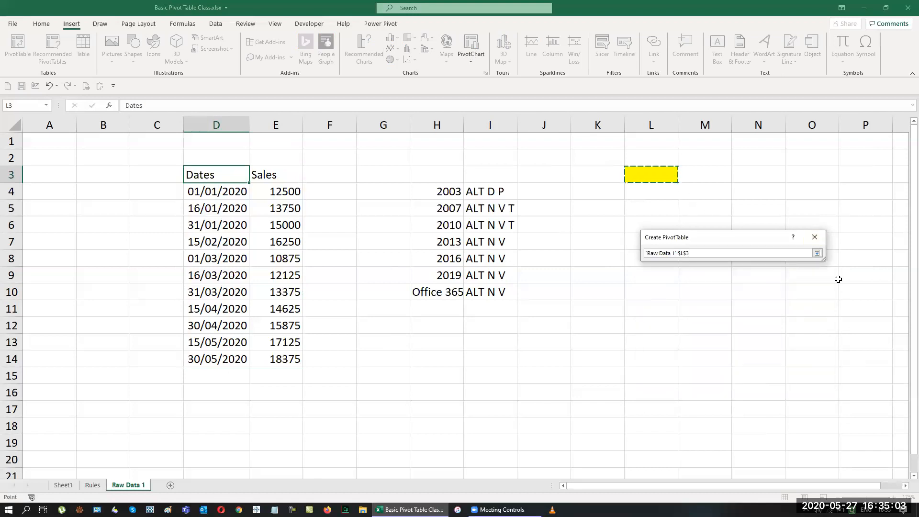
left_click(818, 253)
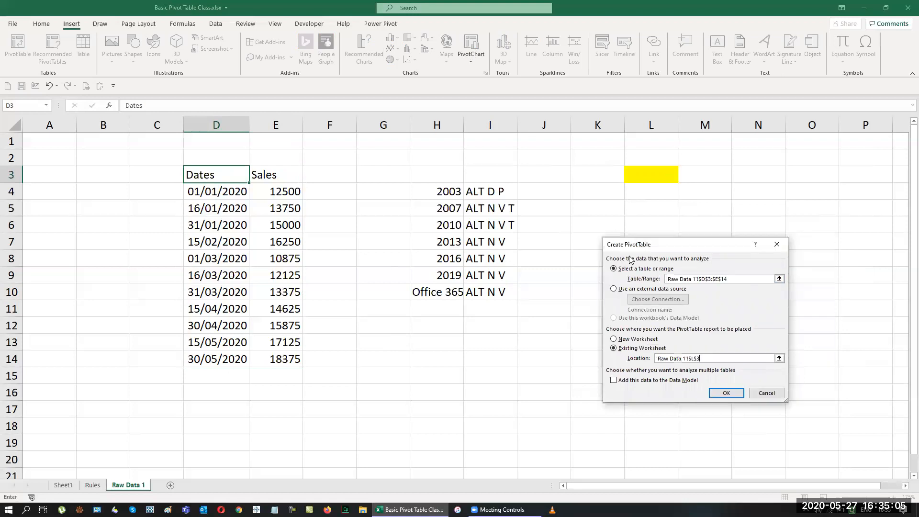
left_click_drag(637, 245, 383, 248)
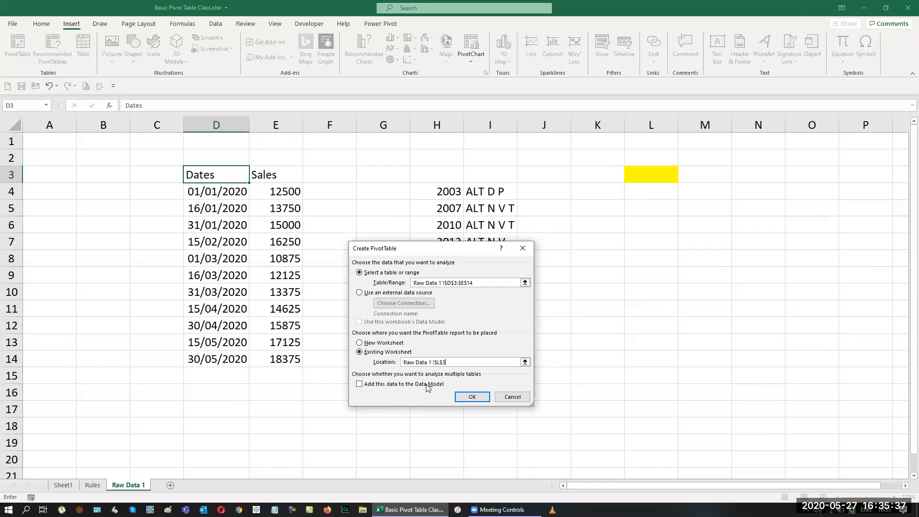
left_click(472, 397)
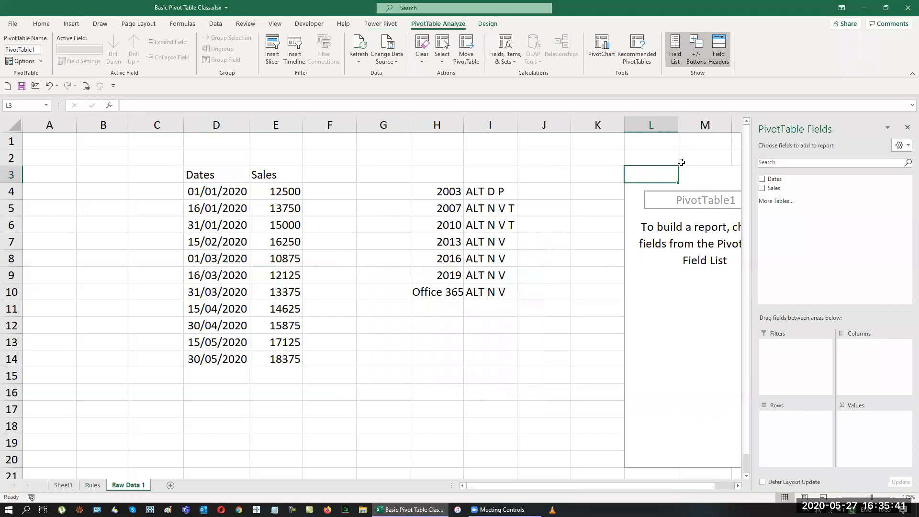
Examine the empty pivot table placed at L3 and the available pivot table design options.
left_click(739, 487)
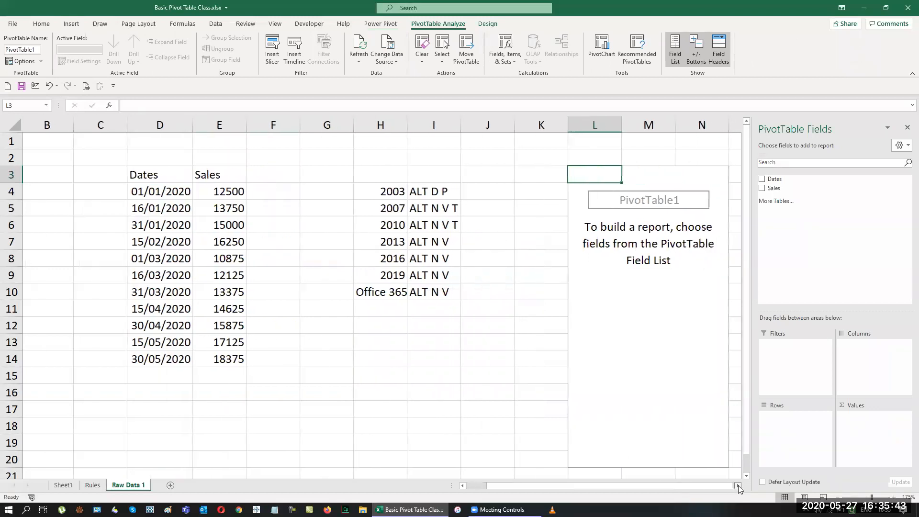
left_click(740, 487)
left_click(739, 486)
left_click(739, 486)
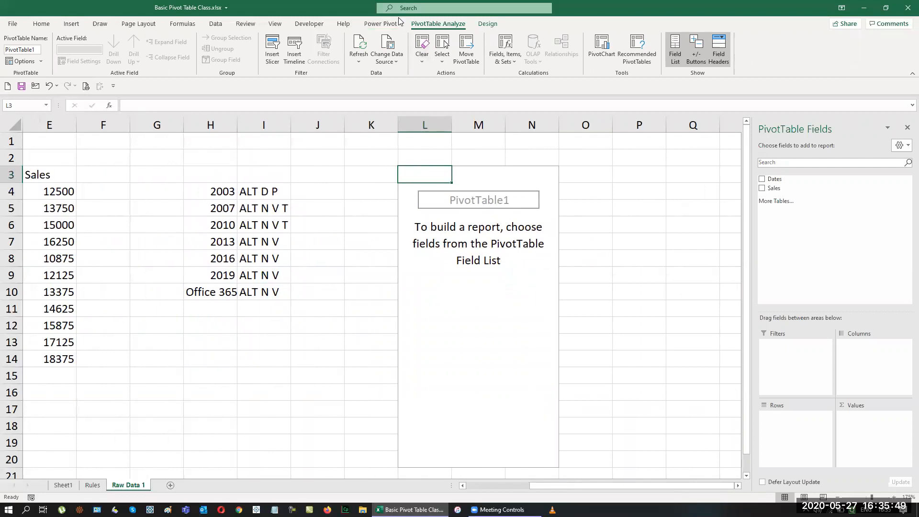
left_click(487, 23)
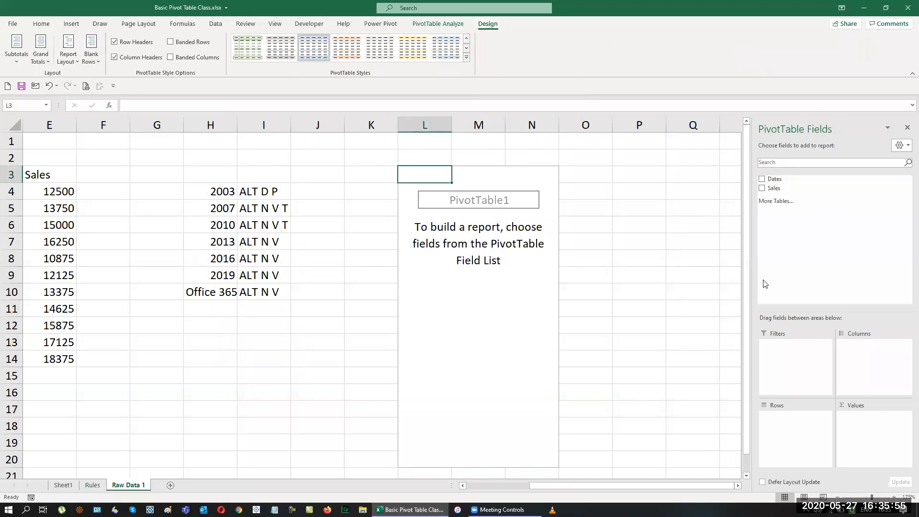
left_click_drag(559, 484, 513, 482)
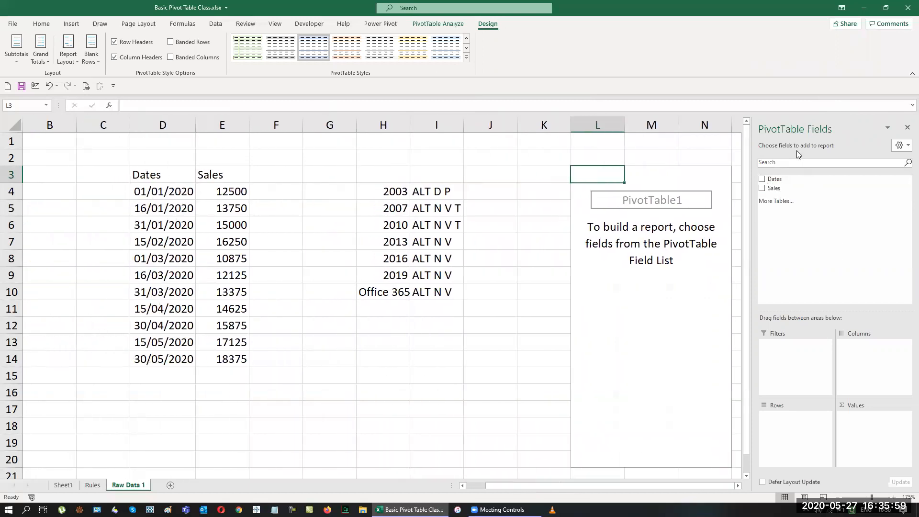
Add a bold "Pivot Cache" heading merged and centred across L1:N1 above the pivot table.
left_click(738, 485)
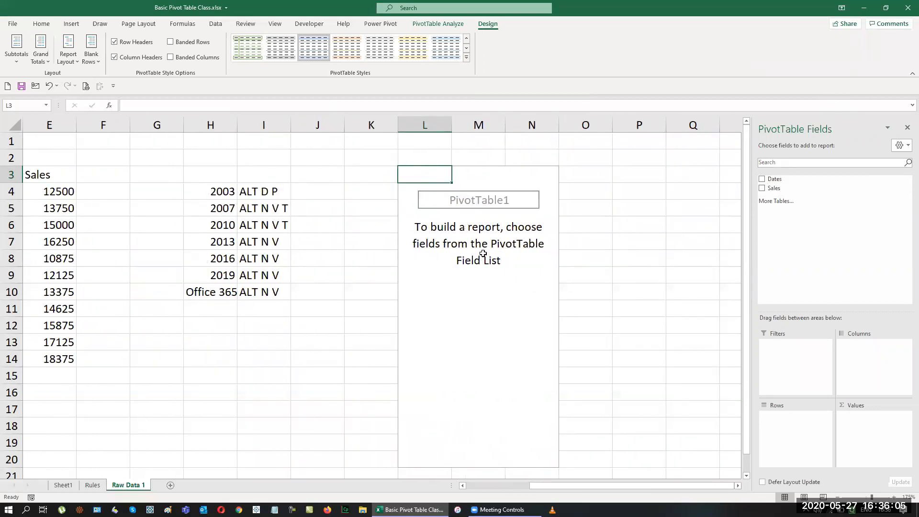
left_click_drag(425, 143, 534, 143)
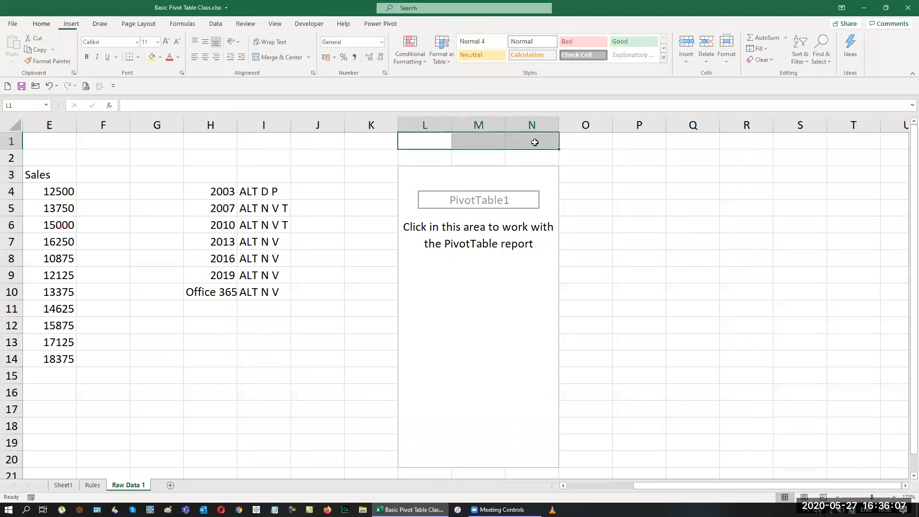
type("Pivot")
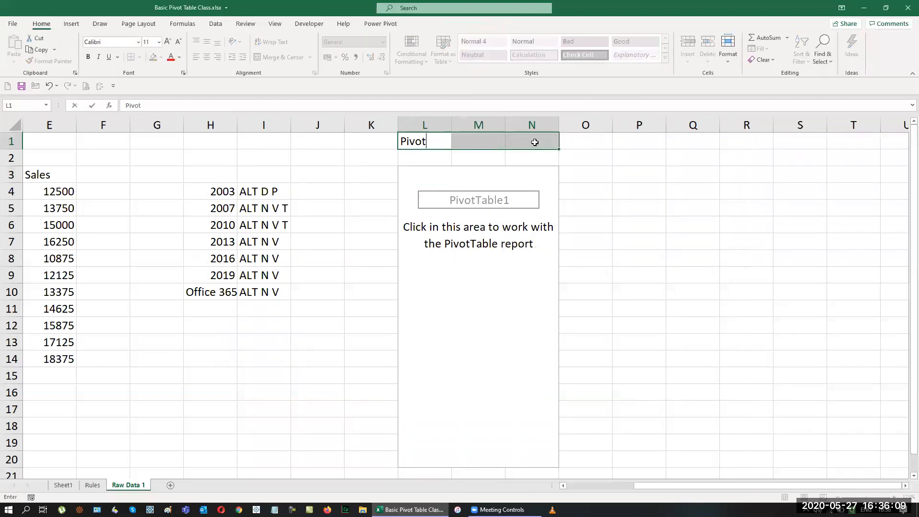
type(" Cache")
key("Return")
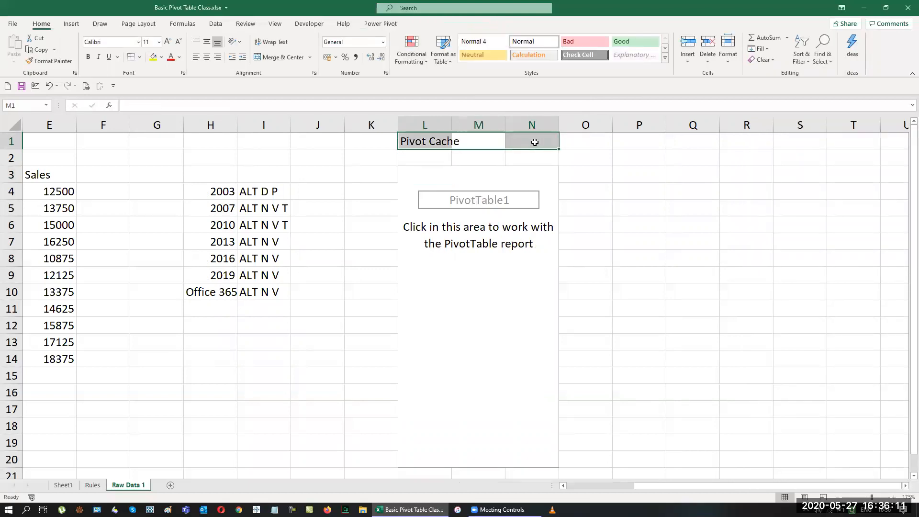
key("ctrl+b")
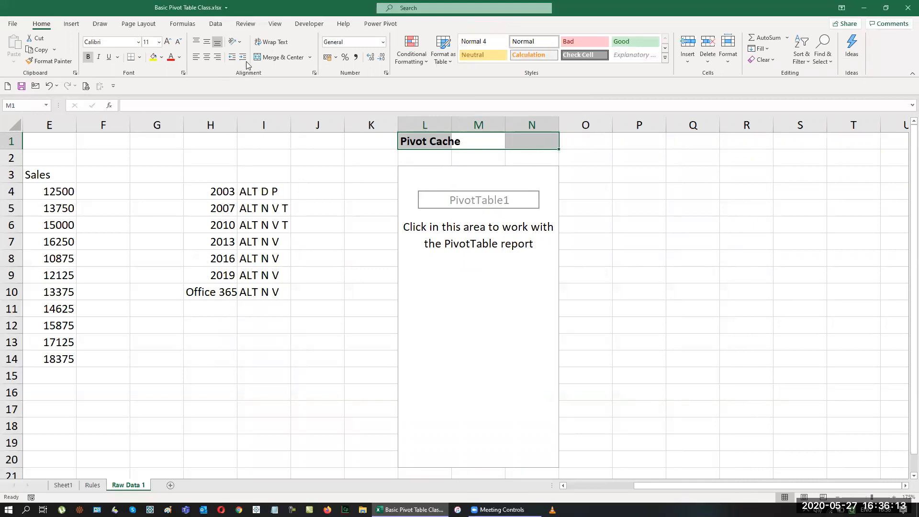
left_click(270, 58)
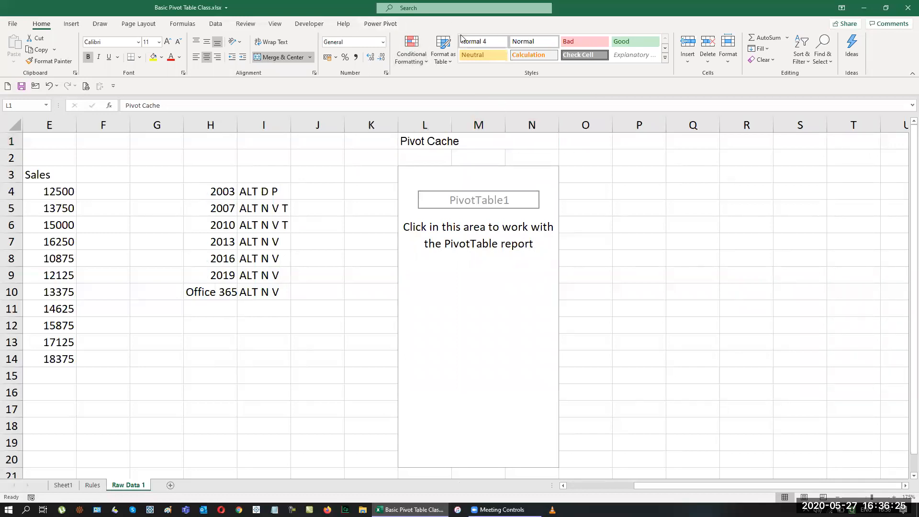
Hide the PivotTable field list for the pivot table at L3 and show it again.
left_click(418, 169)
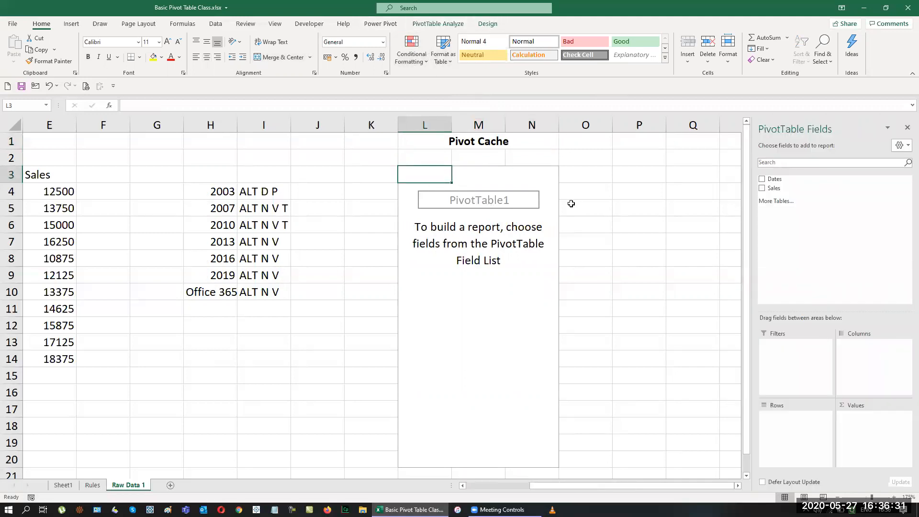
left_click(907, 127)
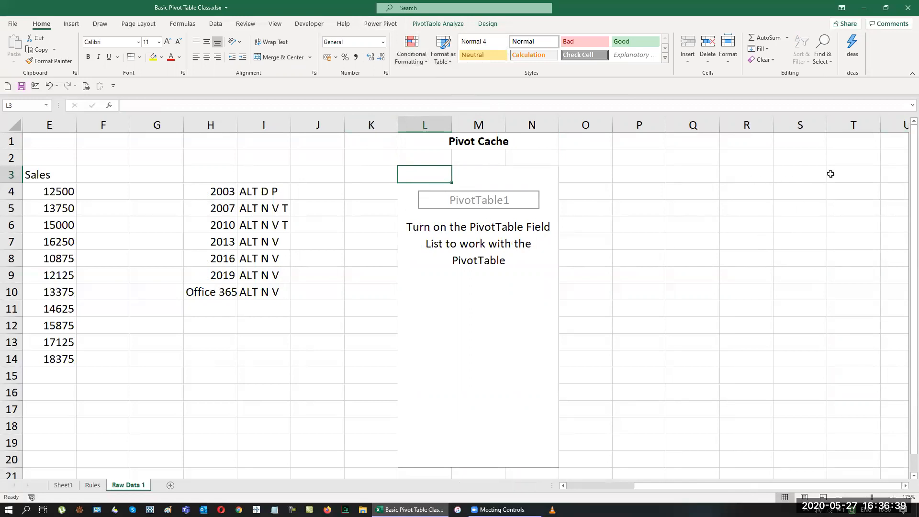
right_click(441, 175)
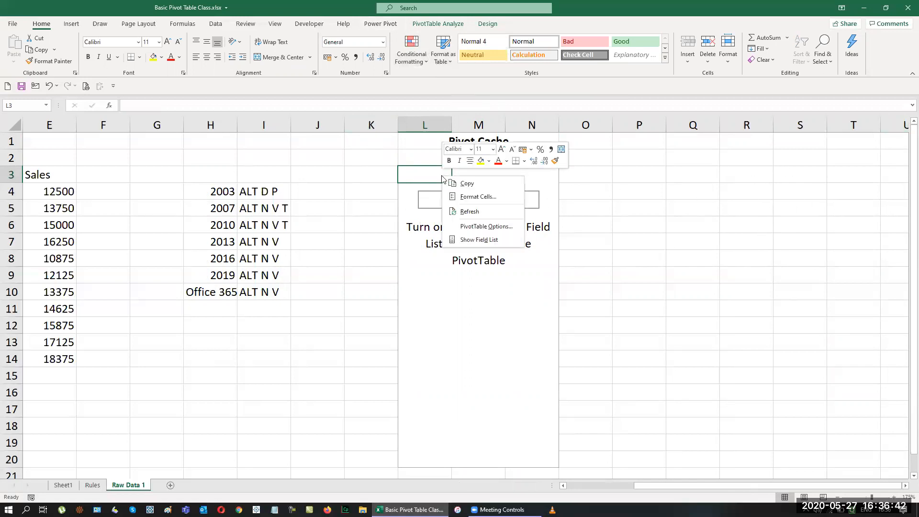
left_click(472, 240)
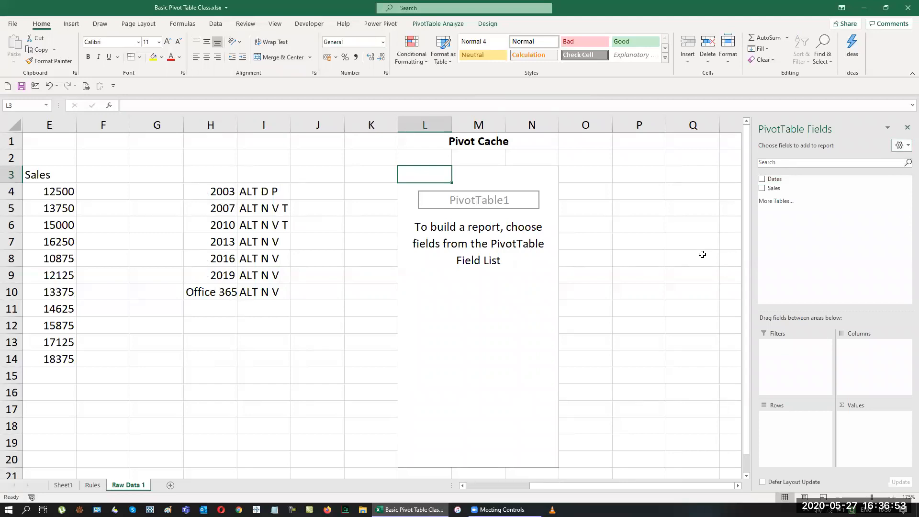
Add the Dates field to the pivot table's rows, try it with only Months, and restore Dates.
left_click_drag(649, 483, 620, 482)
left_click(762, 179)
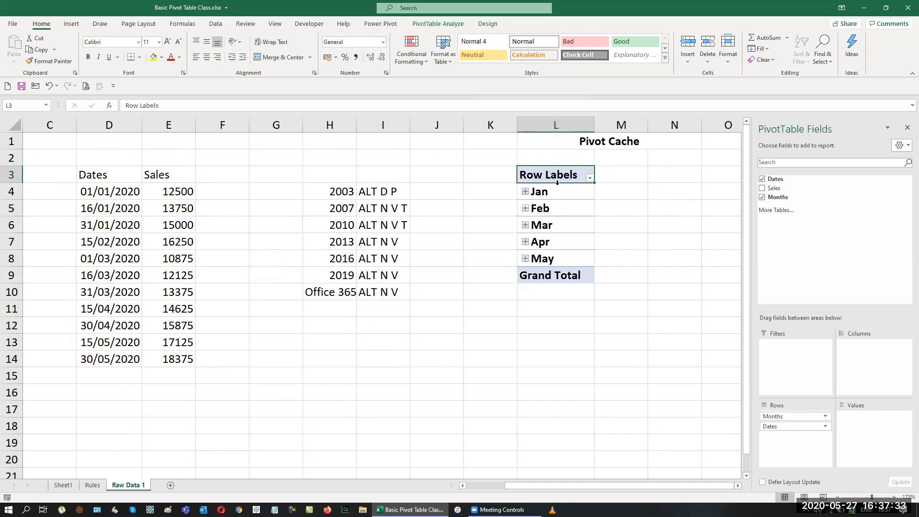
left_click(763, 180)
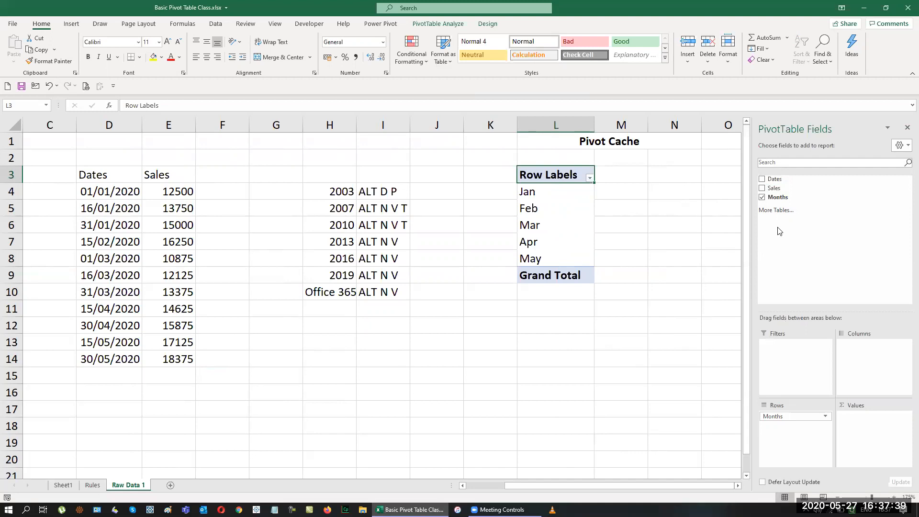
left_click(762, 179)
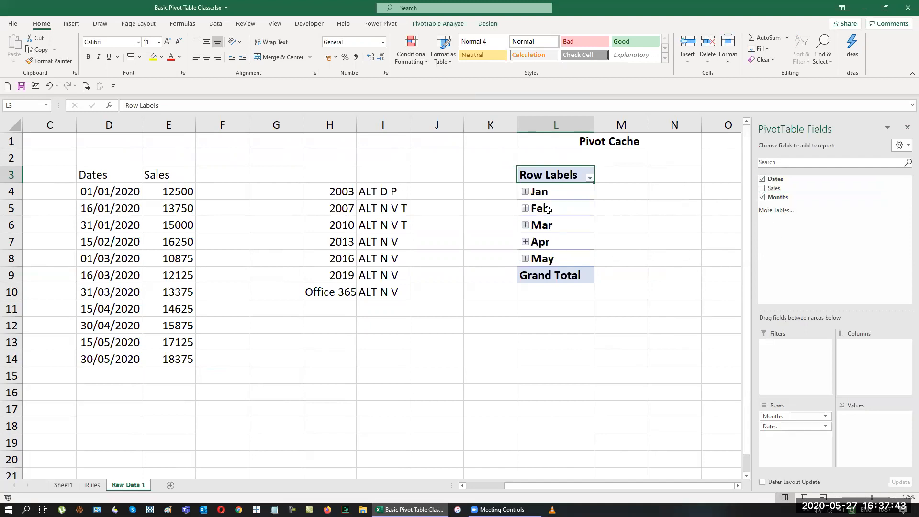
Expand the months Jan to May in the pivot table to list their individual dates.
left_click(526, 192)
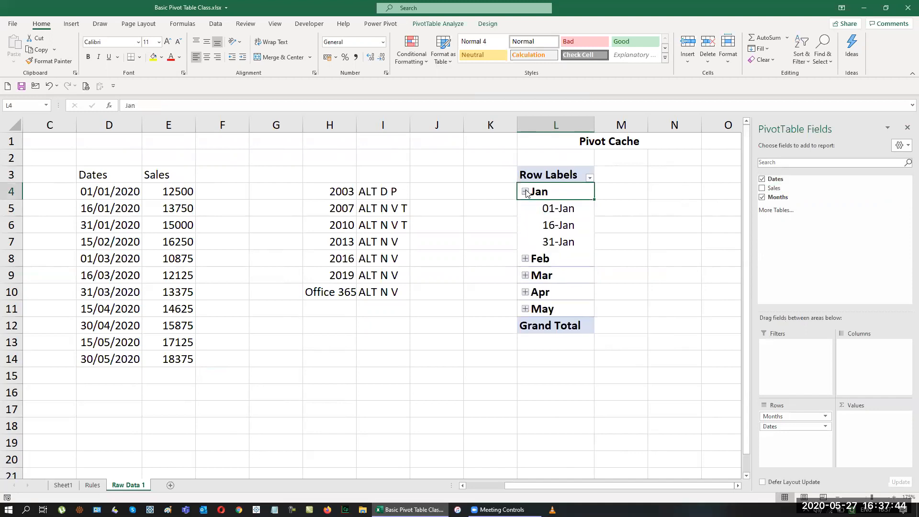
left_click(526, 258)
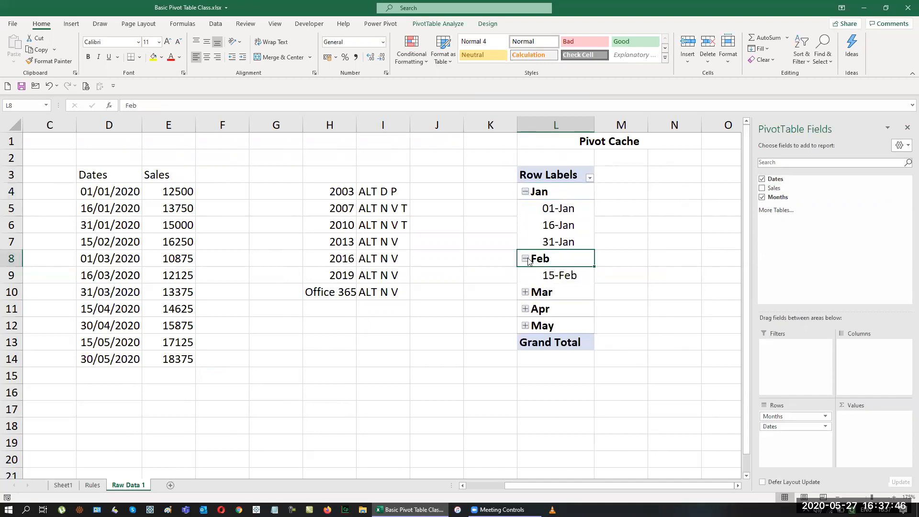
left_click(526, 293)
left_click(525, 359)
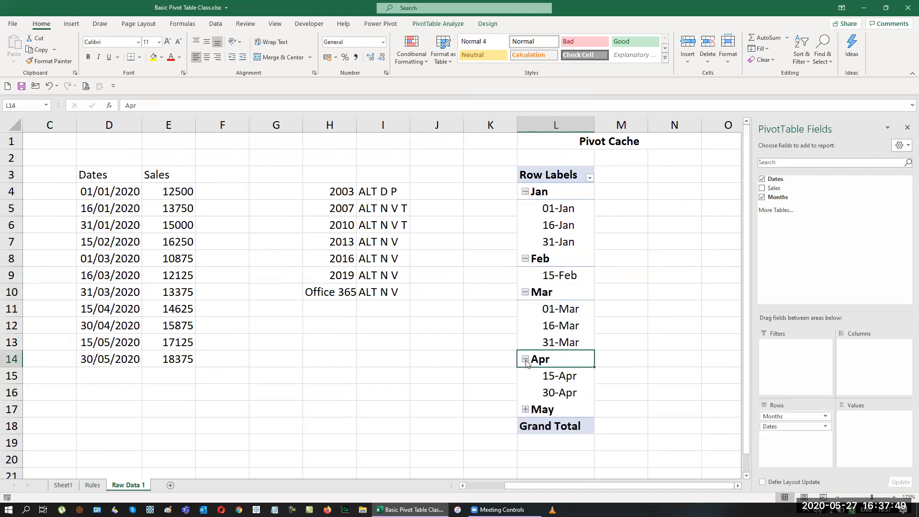
left_click(525, 409)
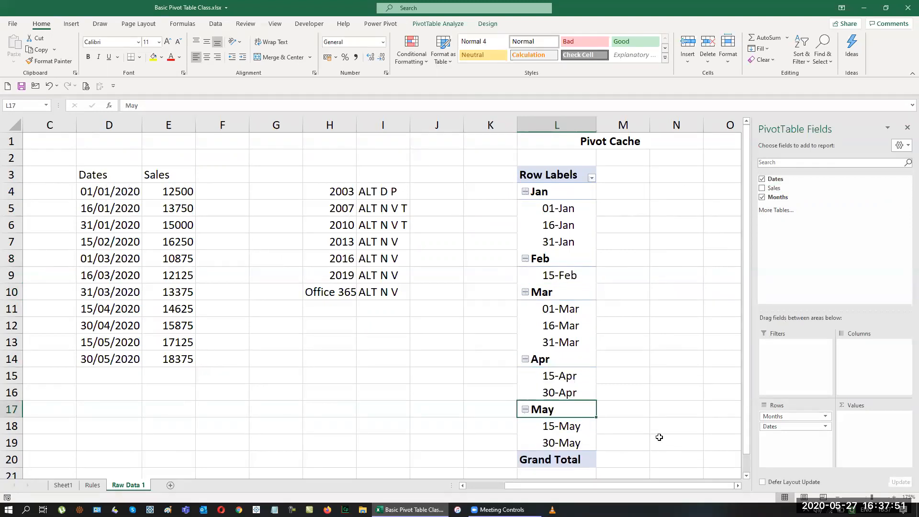
Add Sales as a summed value and remove Dates, leaving only Months in the pivot table's rows.
left_click(762, 189)
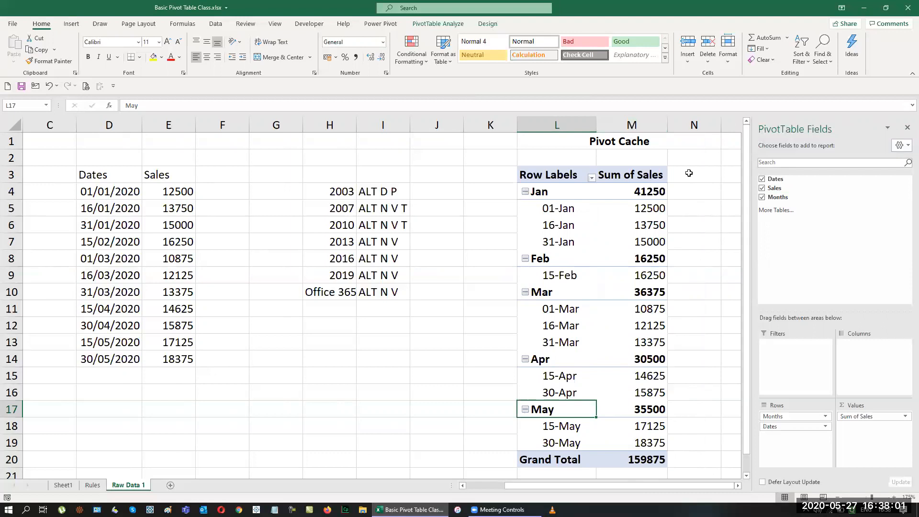
left_click(762, 180)
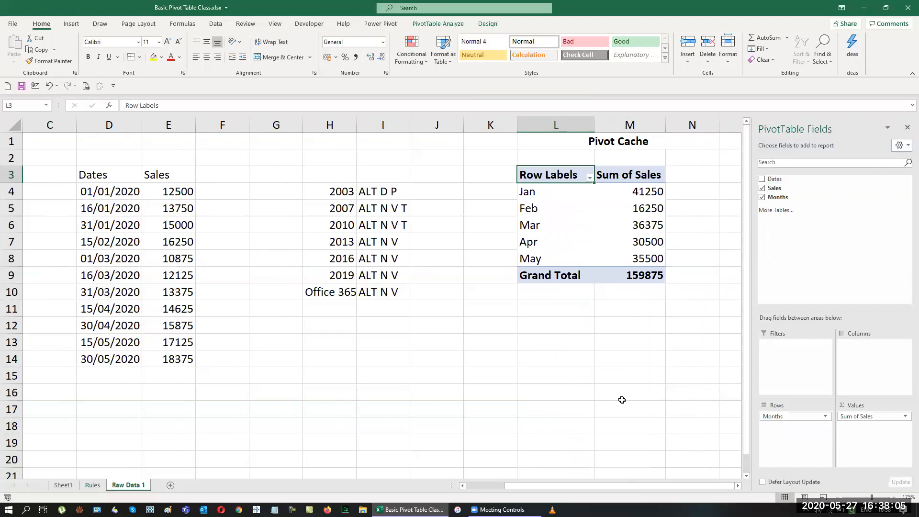
Extend the title in B1 of the Rules sheet to "Golden Rules of Pivot Table Creations - Calculation of Criteria".
left_click_drag(590, 486, 536, 486)
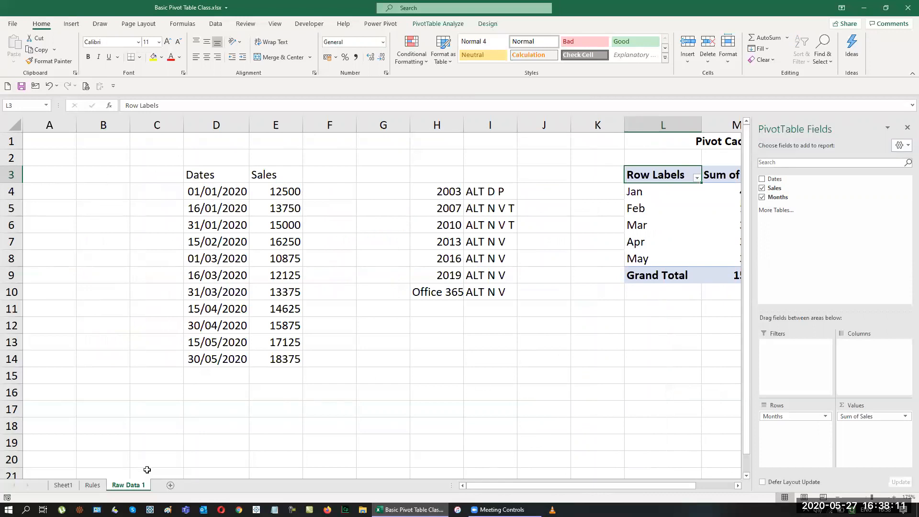
left_click(87, 485)
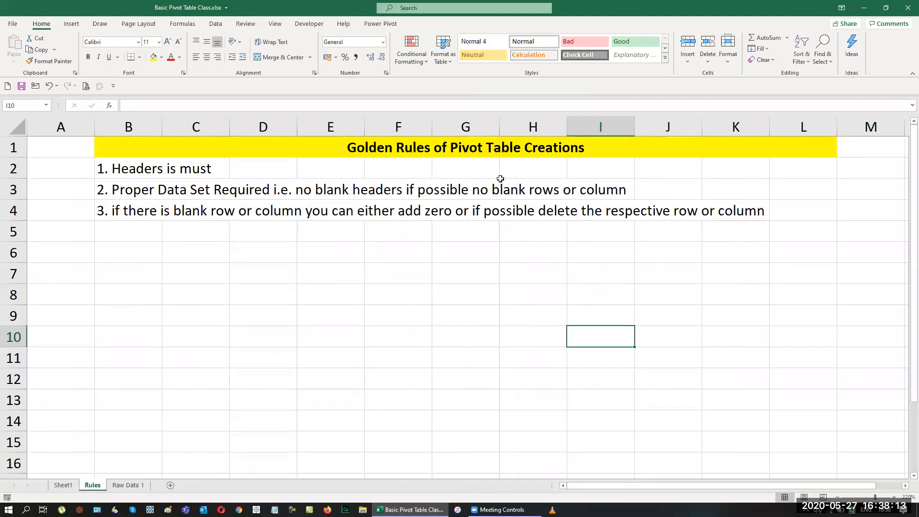
left_click(594, 150)
double_click(623, 155)
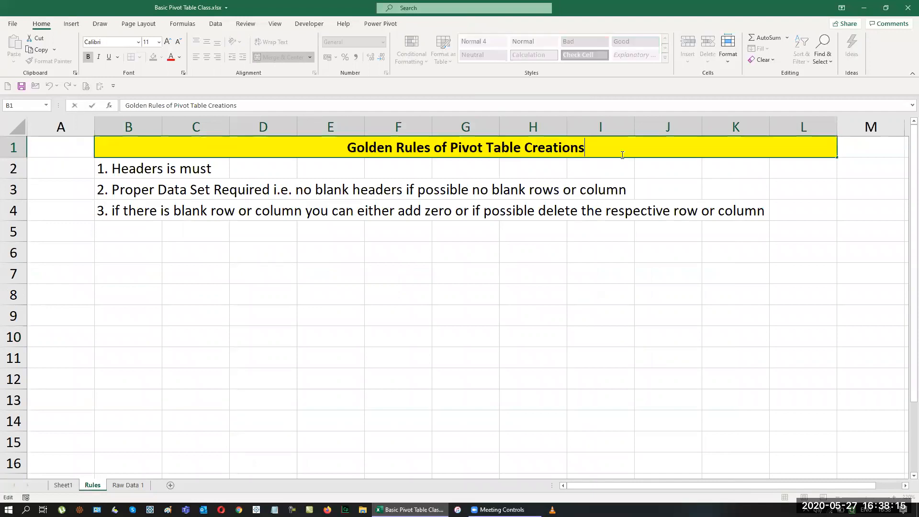
type("-")
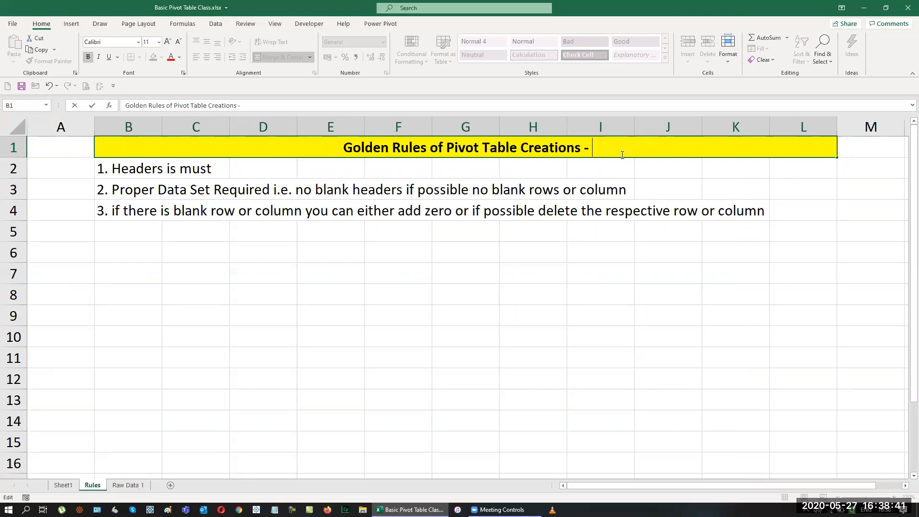
type("Calculati")
key("BackSpace")
key("BackSpace")
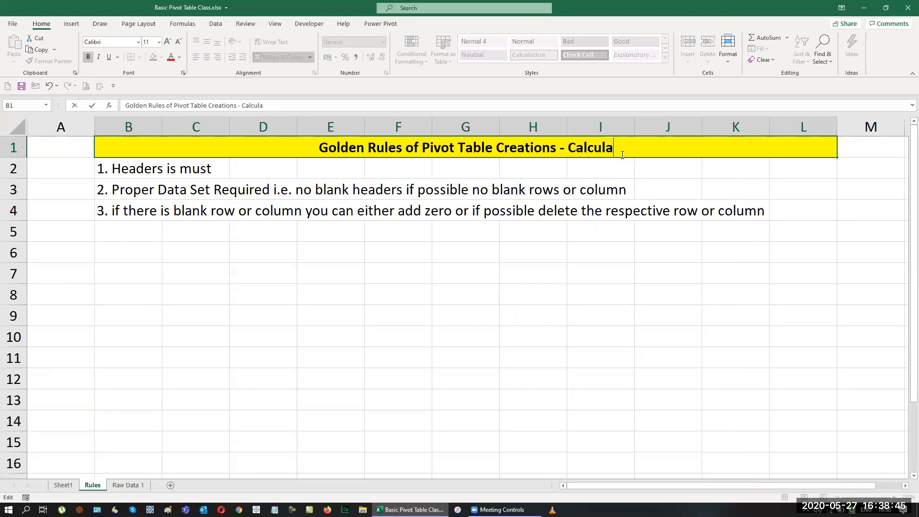
type("tion ")
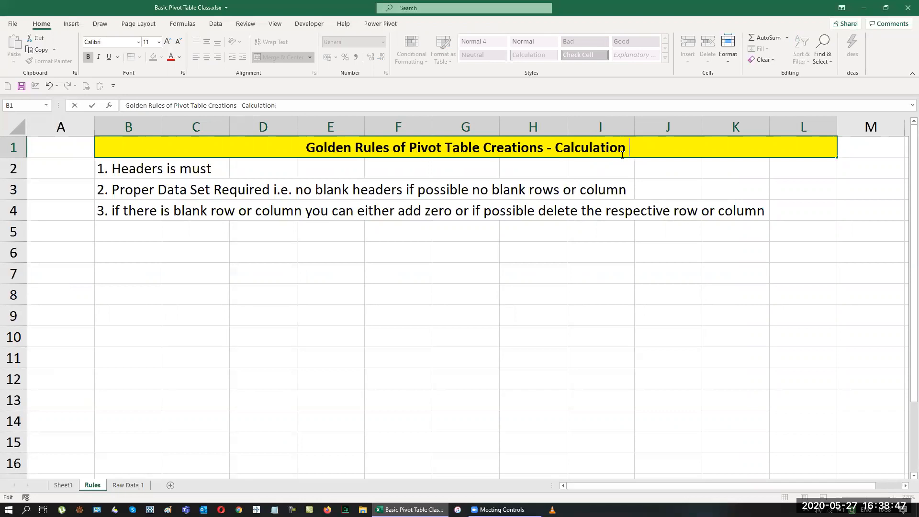
type("of Cri")
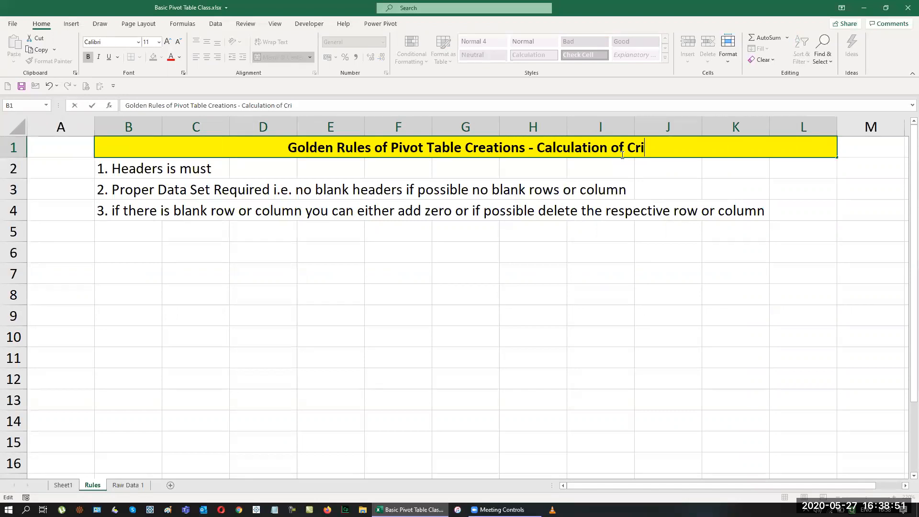
type("teria")
key("Return")
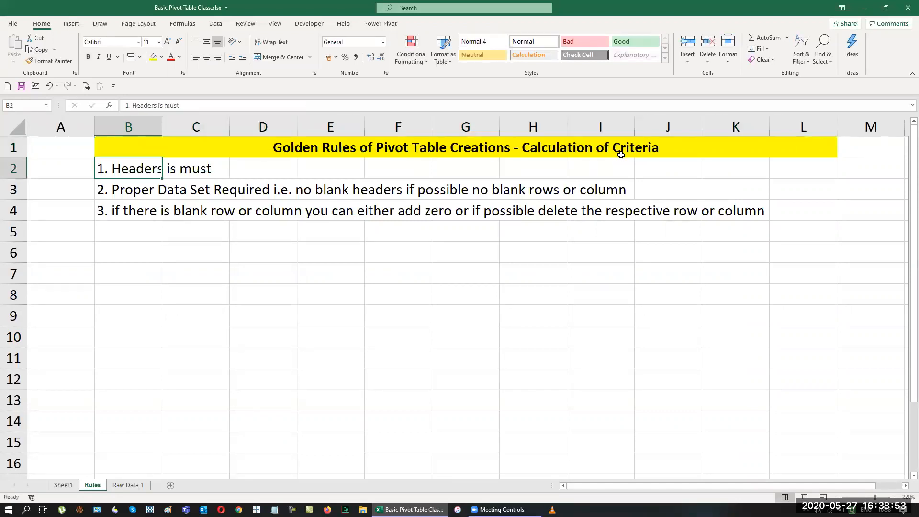
left_click(621, 155)
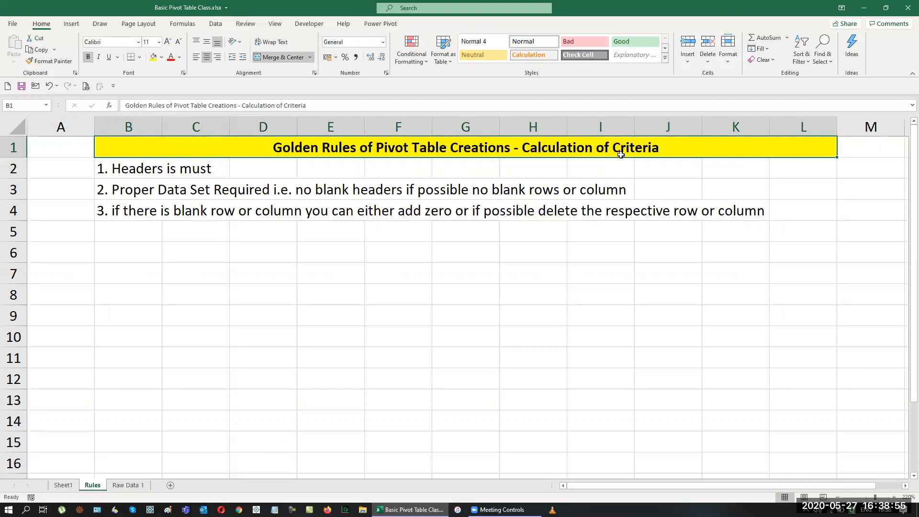
Return to the Raw Data 1 sheet, show the pivot table in tabular form, and select Jan's Sum of Sales value.
left_click(128, 485)
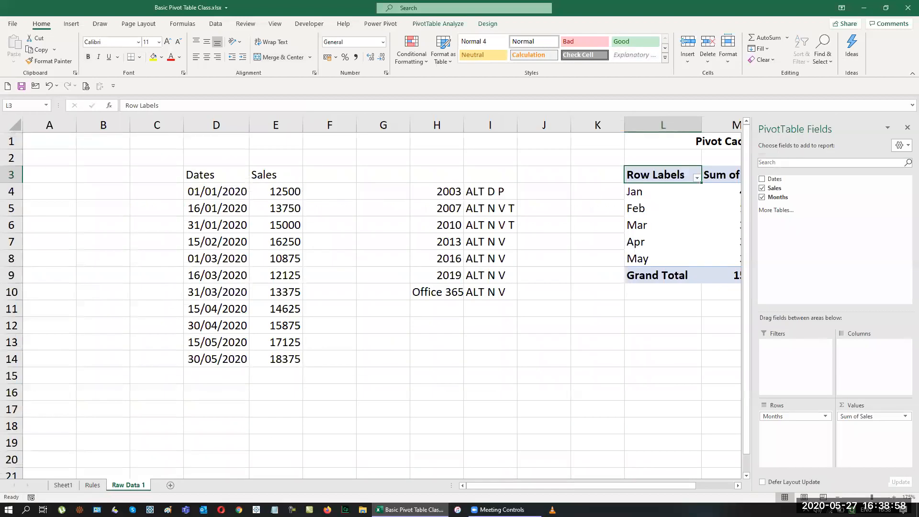
left_click(739, 485)
left_click(739, 485)
left_click(738, 485)
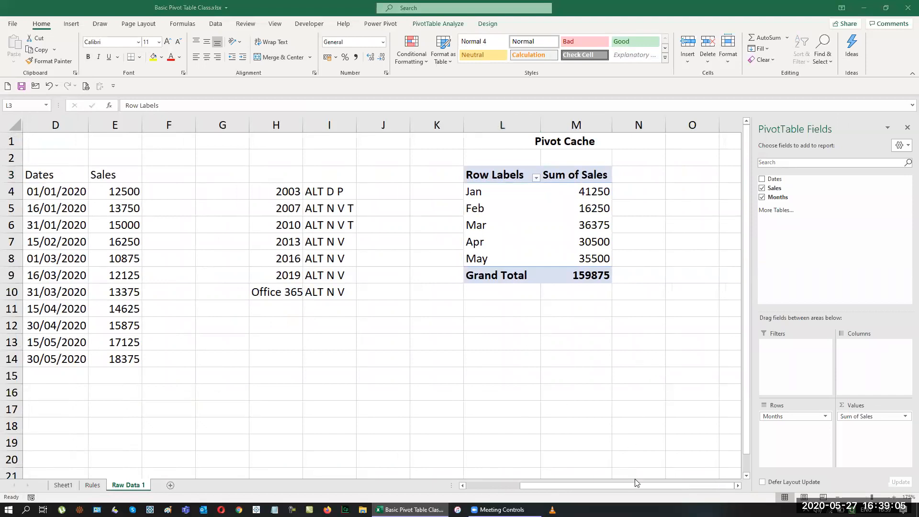
left_click_drag(544, 482, 581, 486)
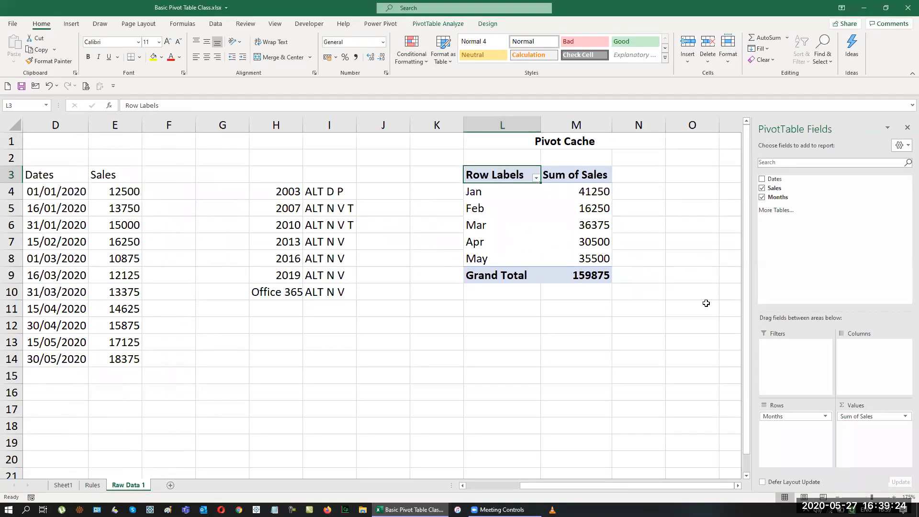
left_click(488, 24)
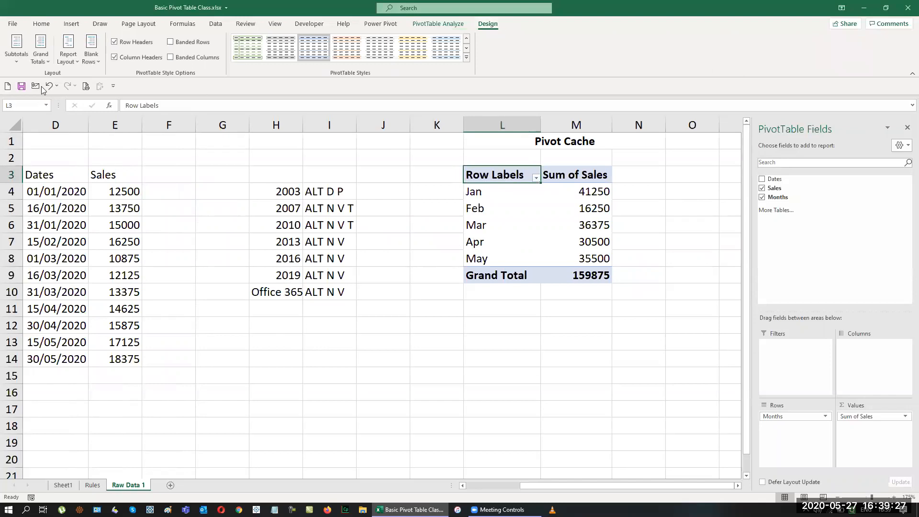
left_click(61, 60)
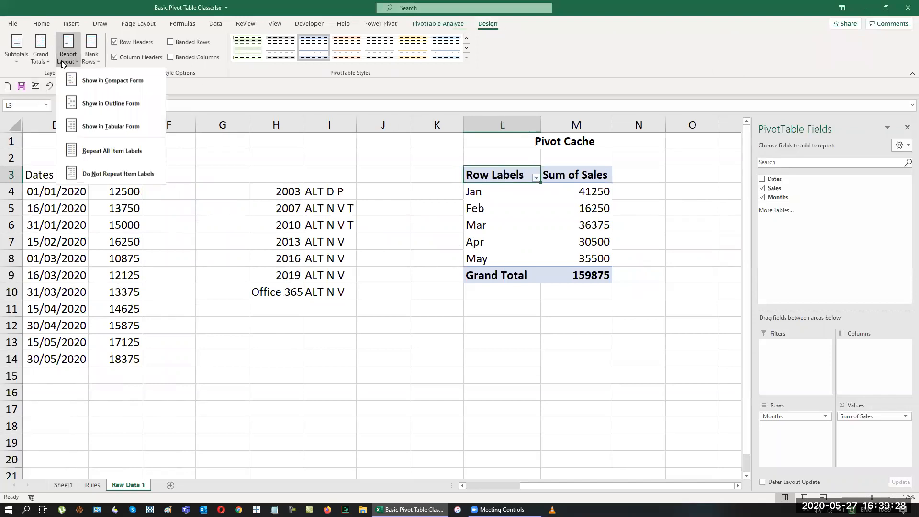
left_click(89, 129)
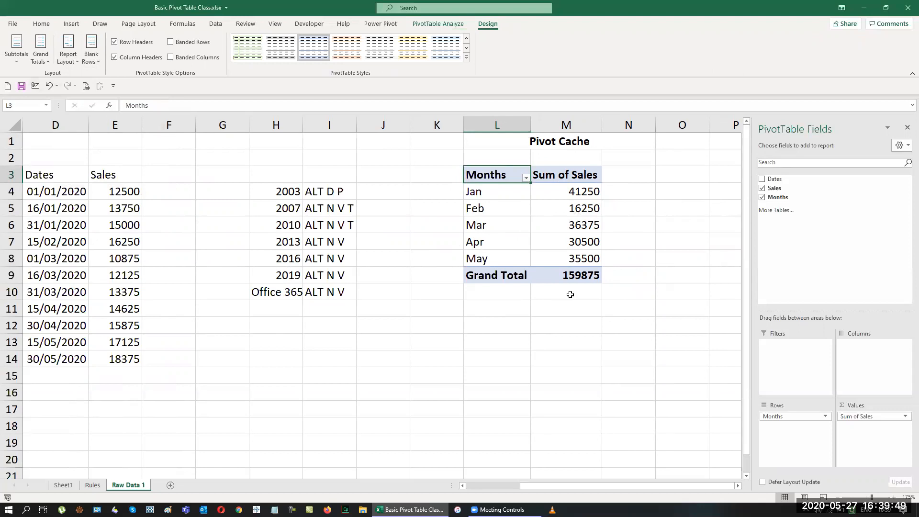
left_click(568, 191)
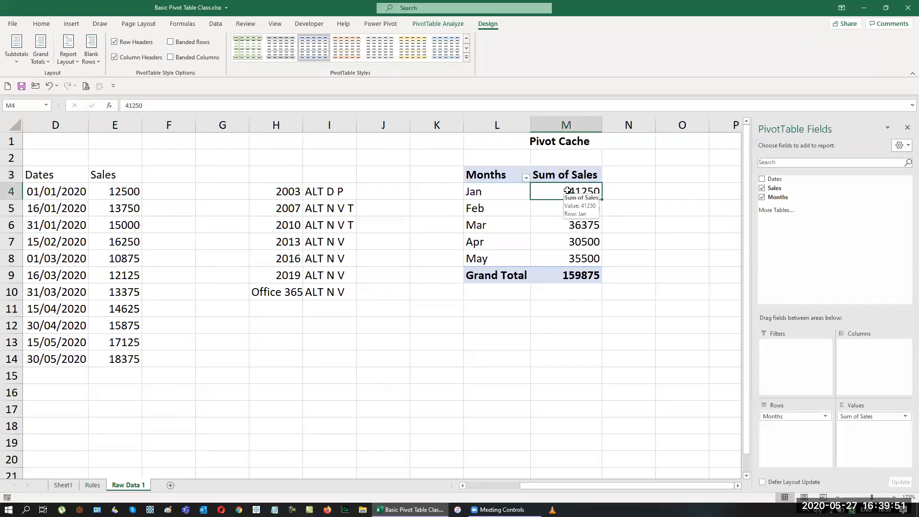
Summarize the pivot table's Sales values by Average, and switch the calculation to Product.
right_click(568, 191)
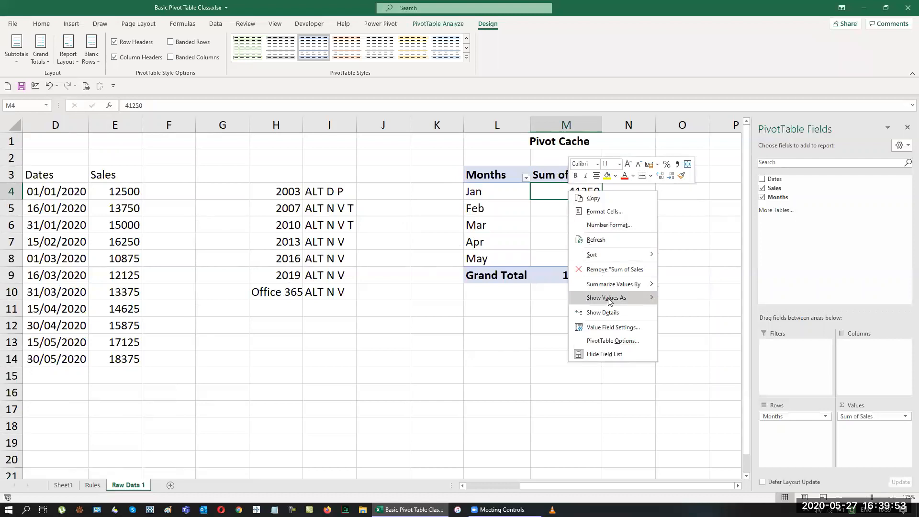
mouse_move(608, 287)
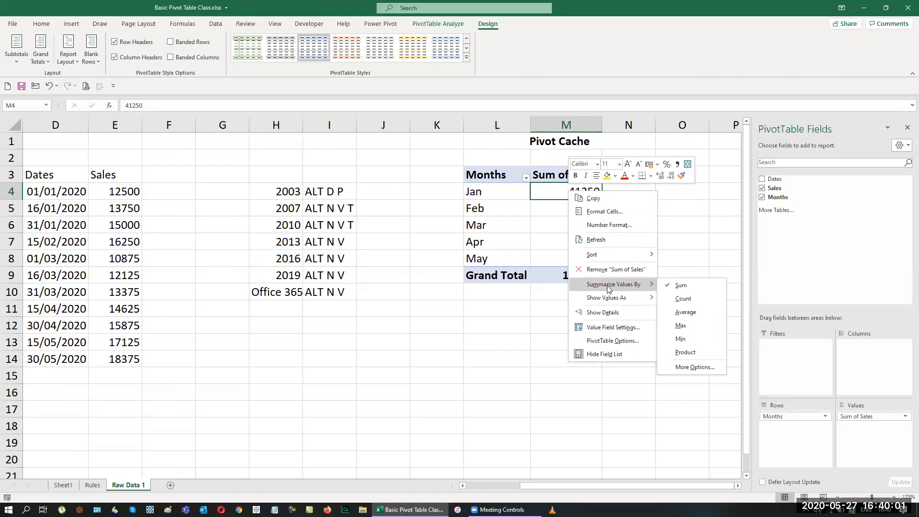
left_click(689, 313)
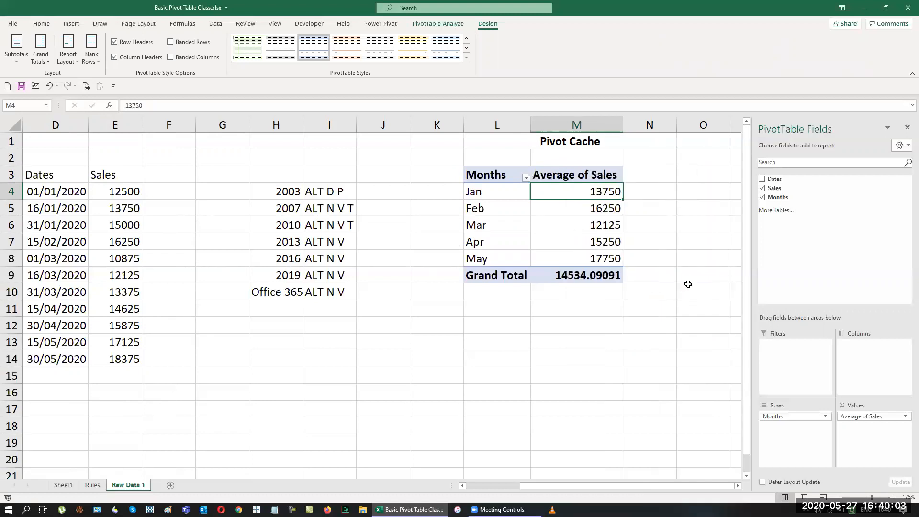
right_click(565, 194)
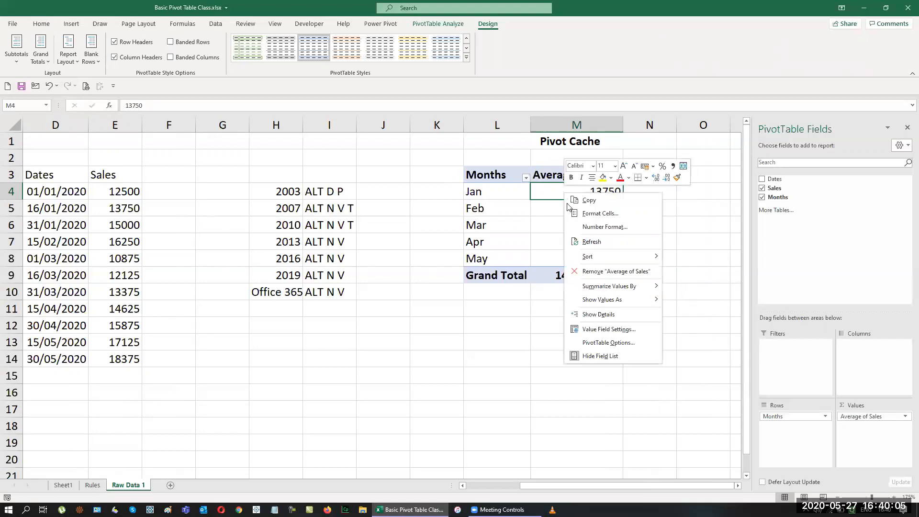
mouse_move(641, 287)
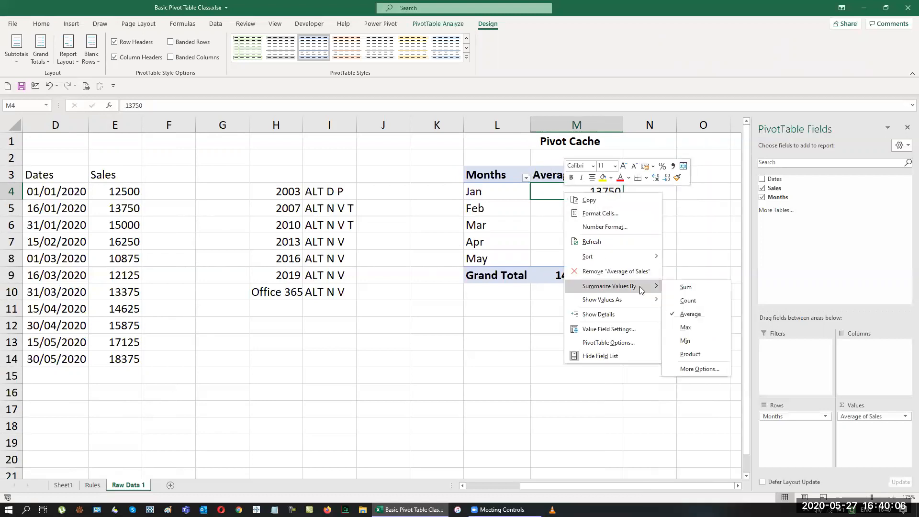
left_click(688, 355)
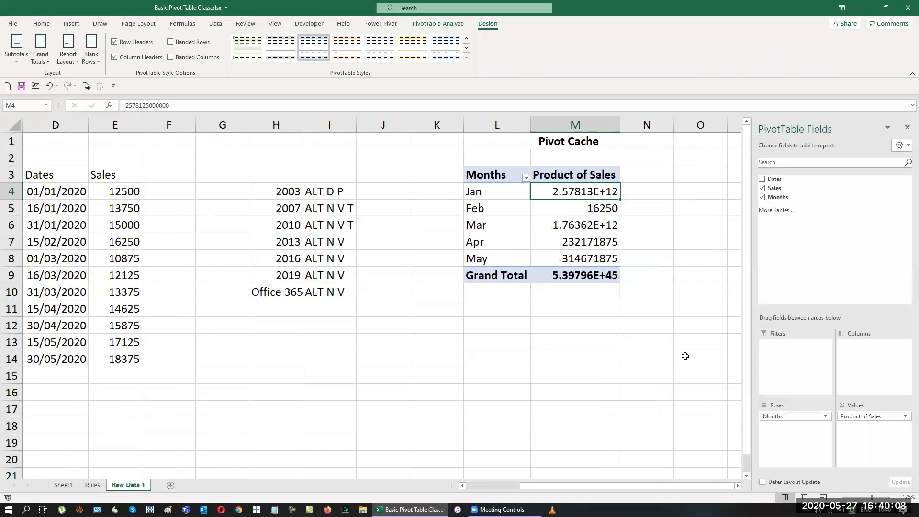
Set the pivot table's Sales calculation back to Sum.
right_click(589, 176)
key("Escape")
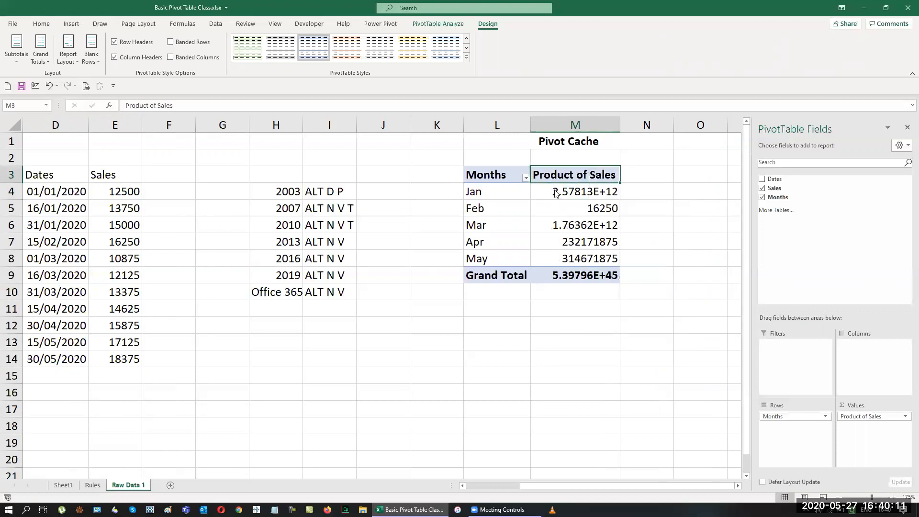
right_click(555, 192)
mouse_move(627, 283)
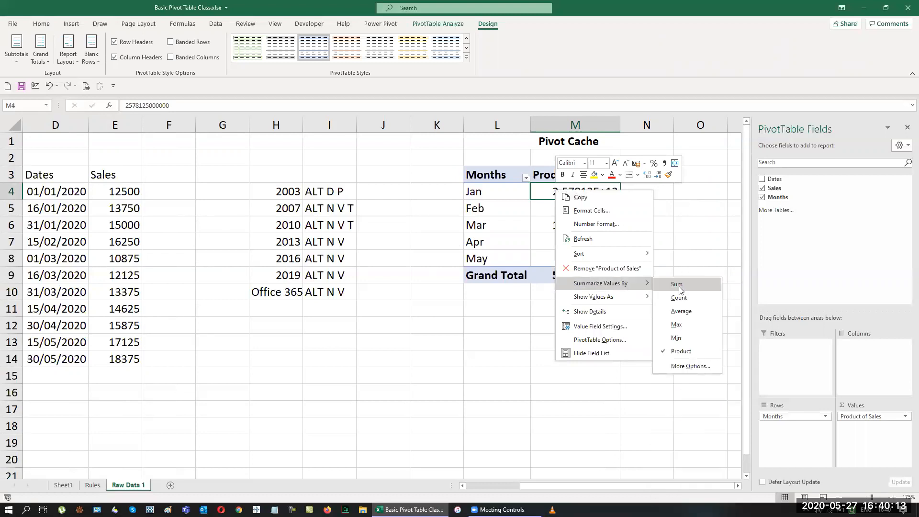
left_click(680, 290)
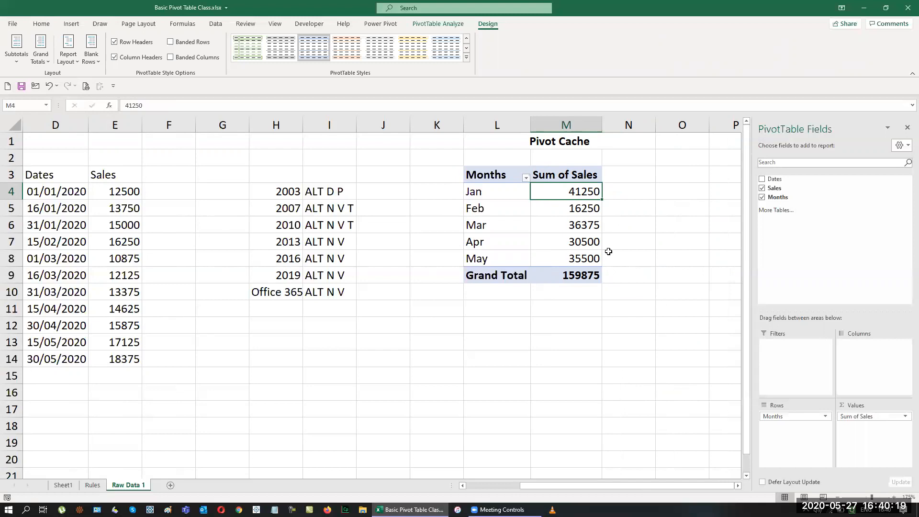
In the Sum of Sales field's value settings, set the custom name to "Sales " with a trailing space to avoid duplicating the source field name.
left_click_drag(572, 174, 579, 280)
left_click(575, 180)
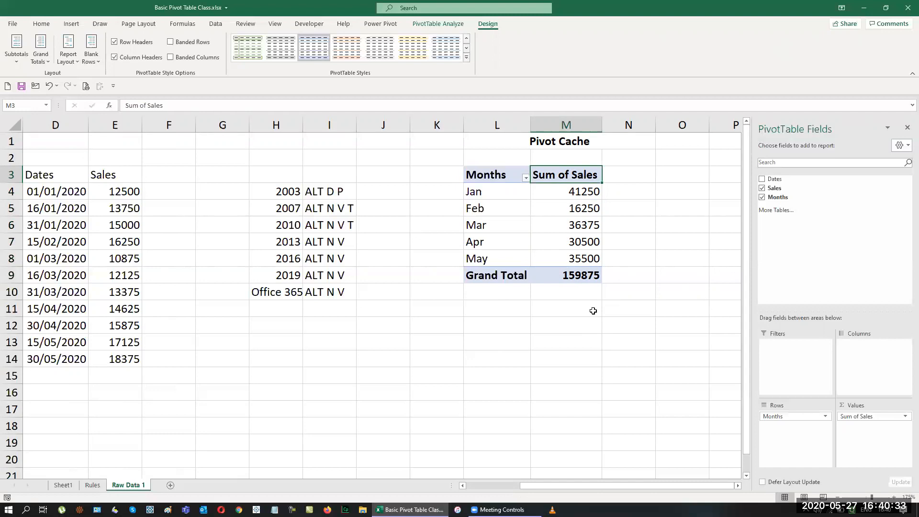
right_click(580, 176)
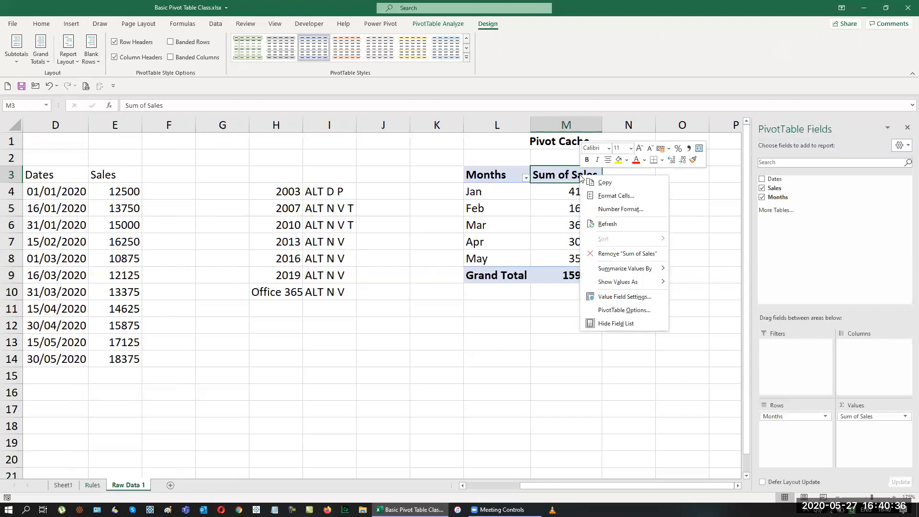
left_click(612, 301)
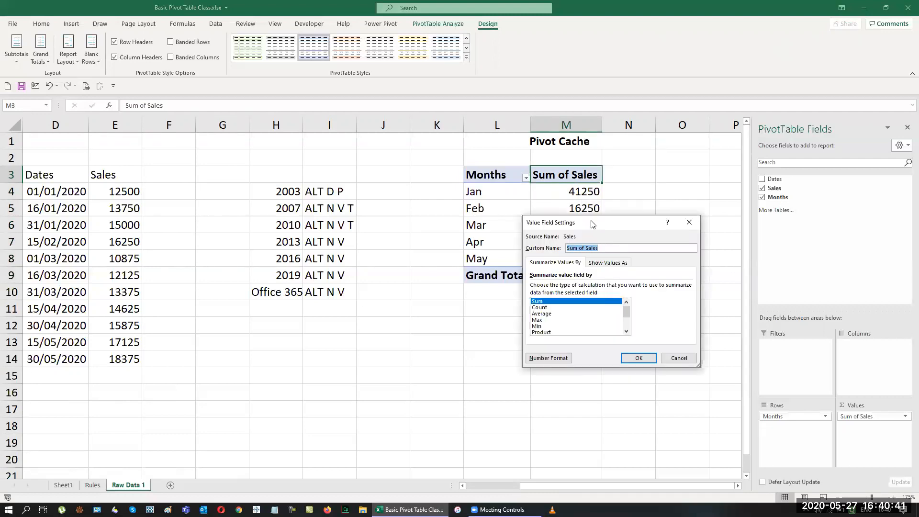
left_click_drag(592, 224, 297, 171)
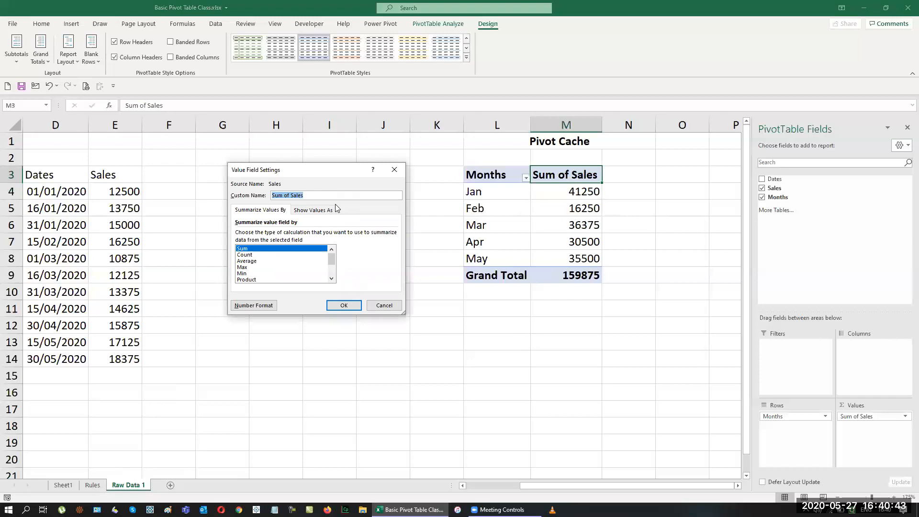
key("BackSpace")
type("Sales")
key("Return")
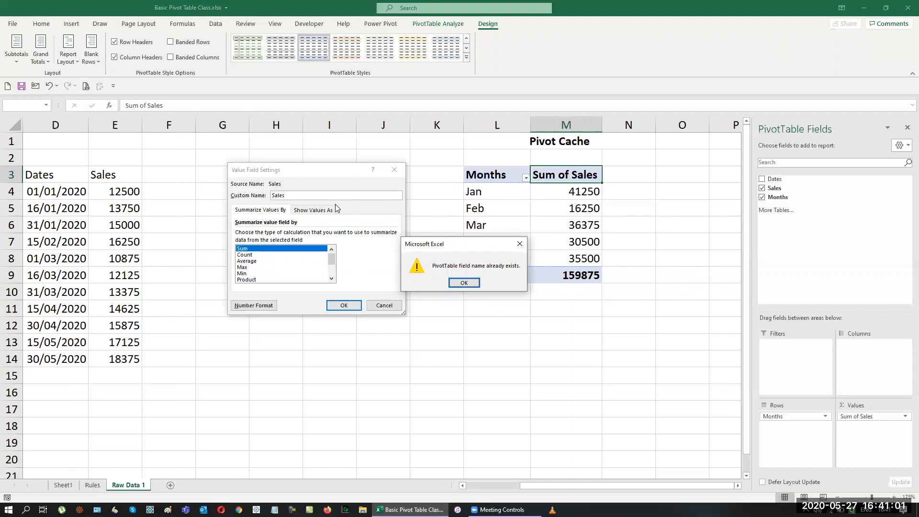
left_click(464, 283)
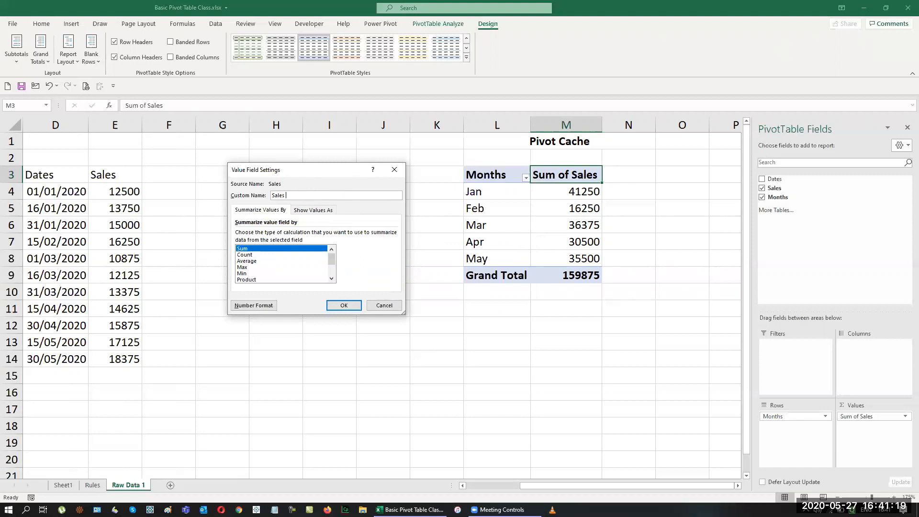
Give the pivot table's value field the Currency number format and apply its field settings.
left_click(255, 307)
left_click(216, 181)
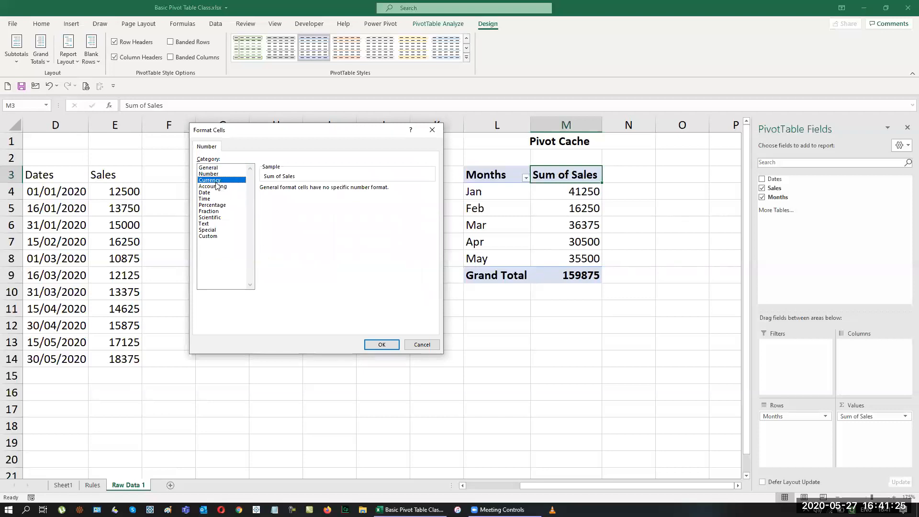
left_click(383, 345)
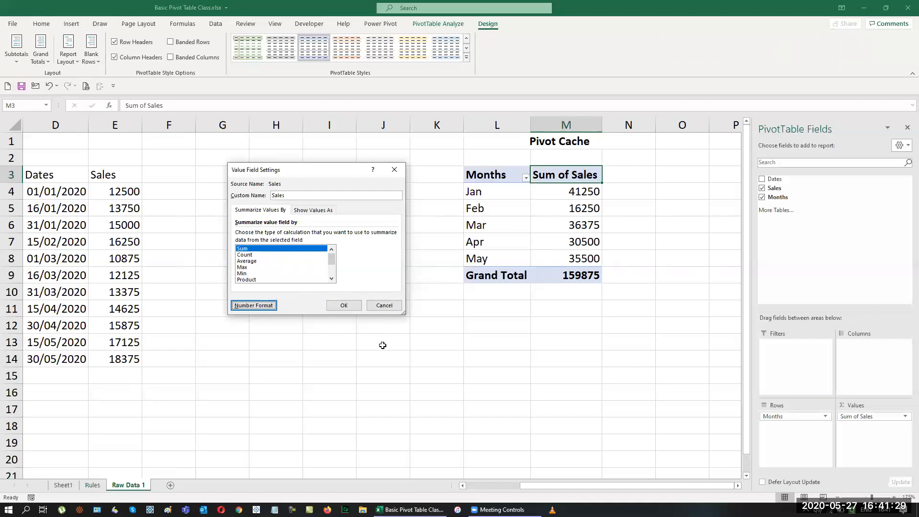
left_click(344, 307)
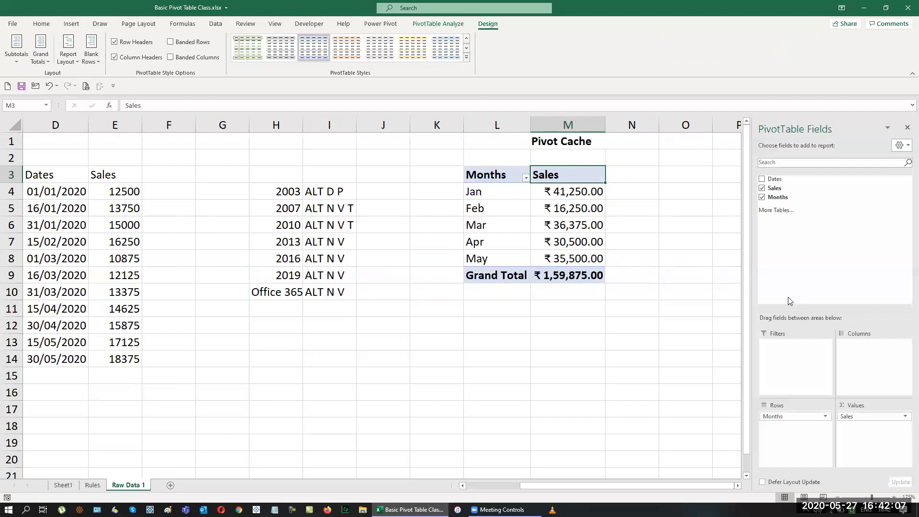
Change the currency symbol of the pivot table's Sales values to "Rs. Tamil (Sri Lanka)" through the value field's number format.
left_click_drag(577, 176, 561, 278)
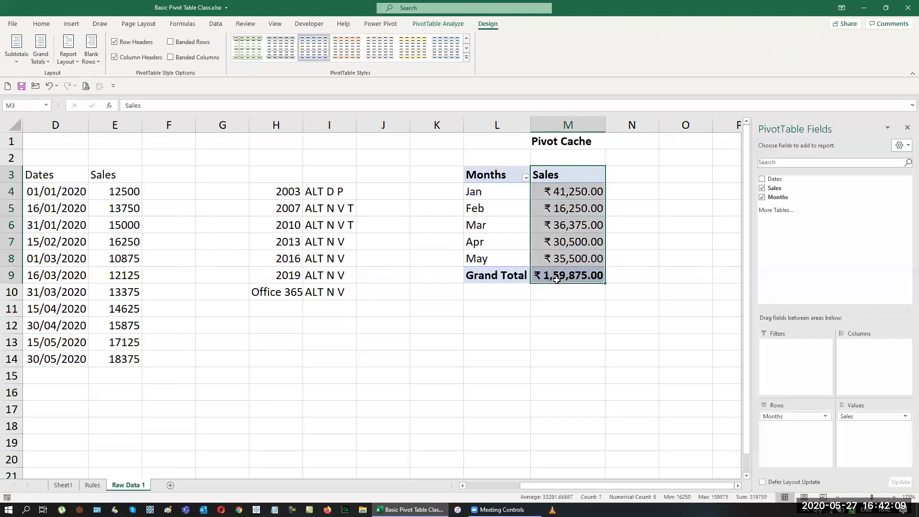
right_click(559, 282)
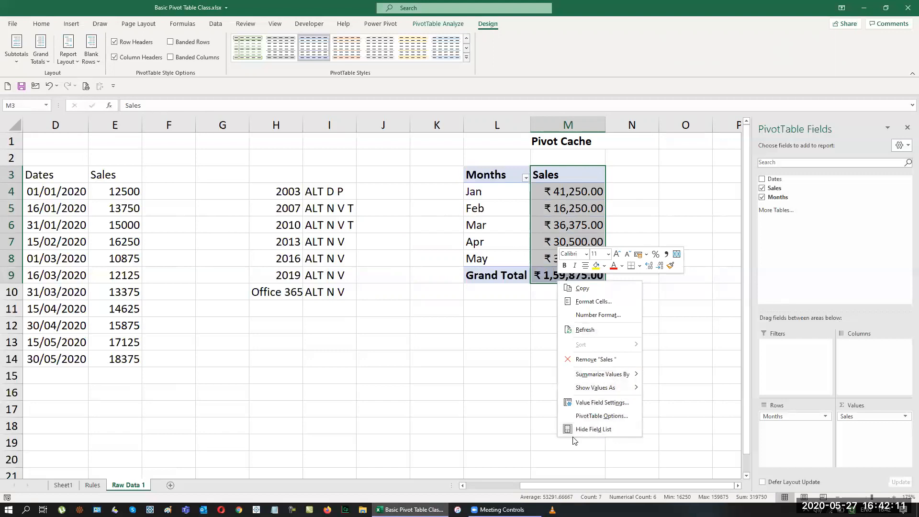
left_click(577, 403)
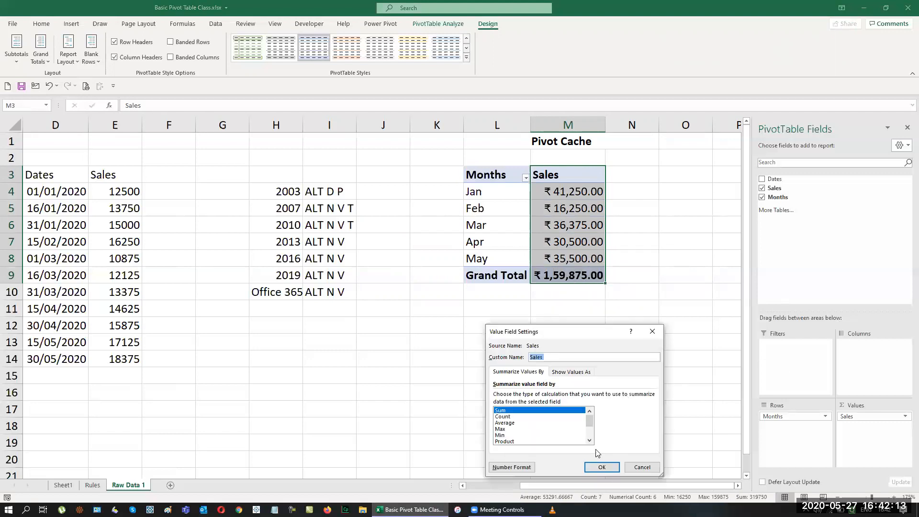
left_click(511, 468)
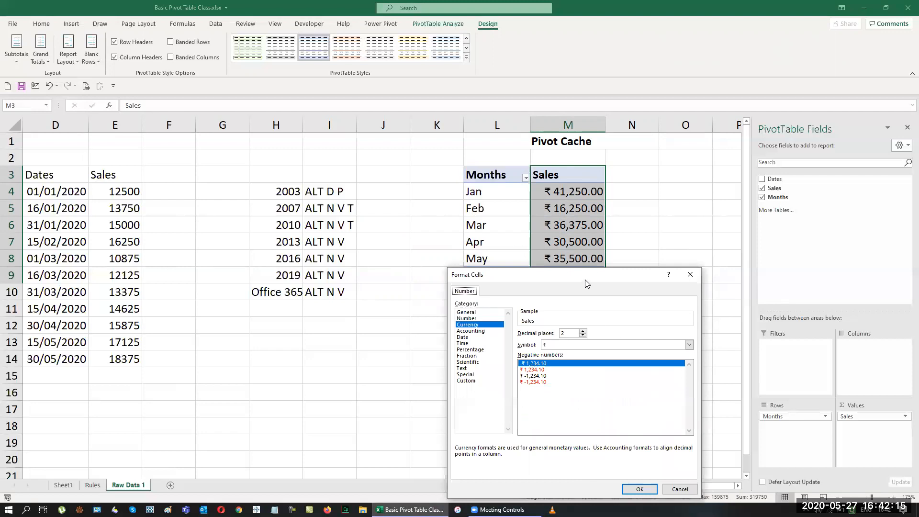
left_click_drag(574, 271, 486, 131)
left_click(601, 207)
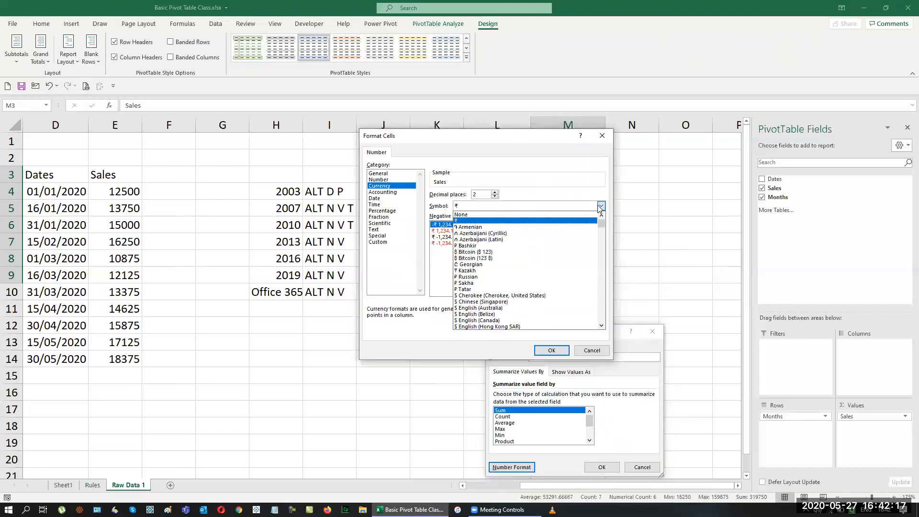
key("i")
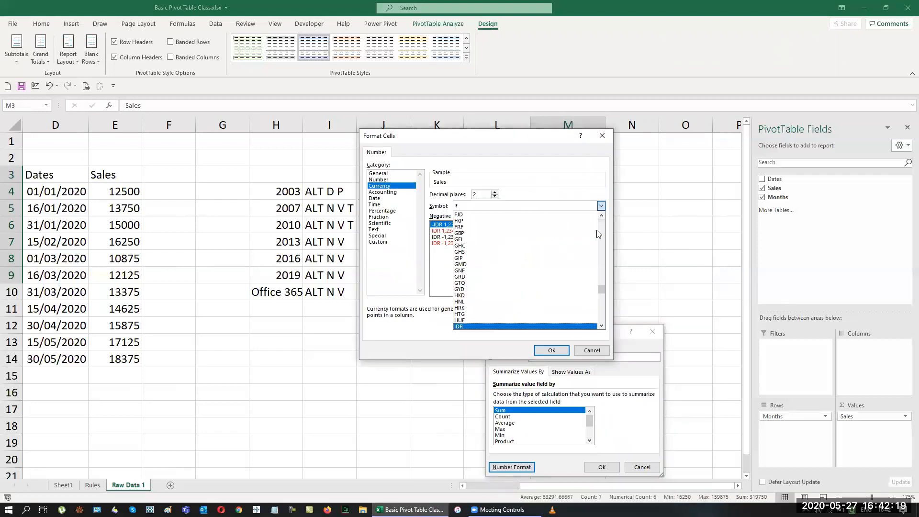
scroll(536, 327, "down", 2)
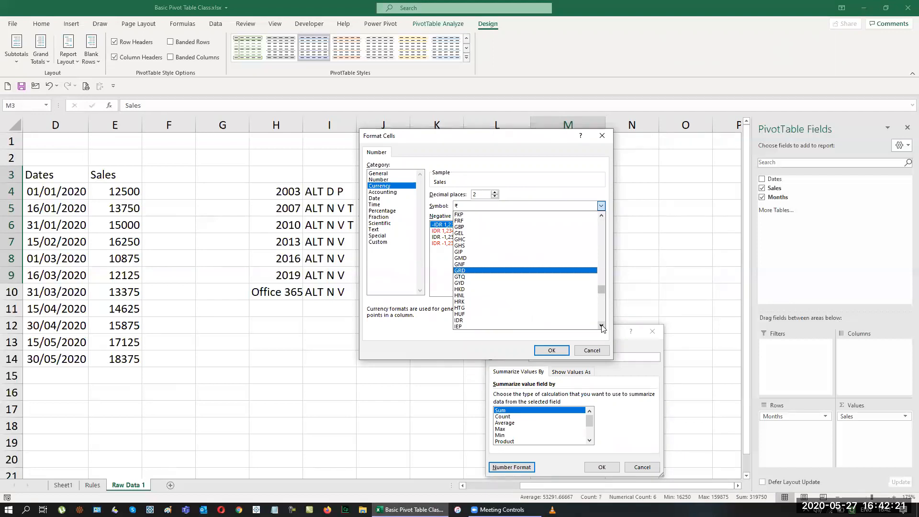
scroll(539, 313, "up", 9)
scroll(539, 314, "up", 16)
scroll(539, 314, "up", 12)
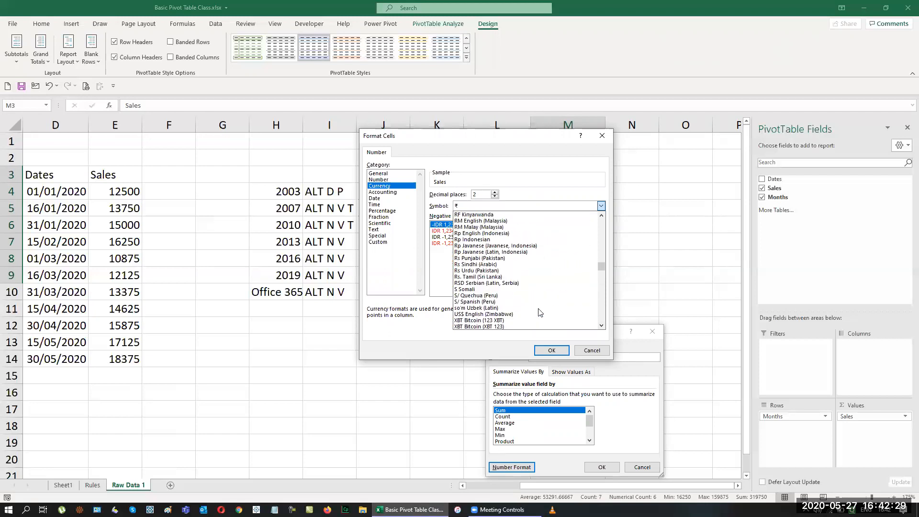
scroll(541, 309, "down", 1)
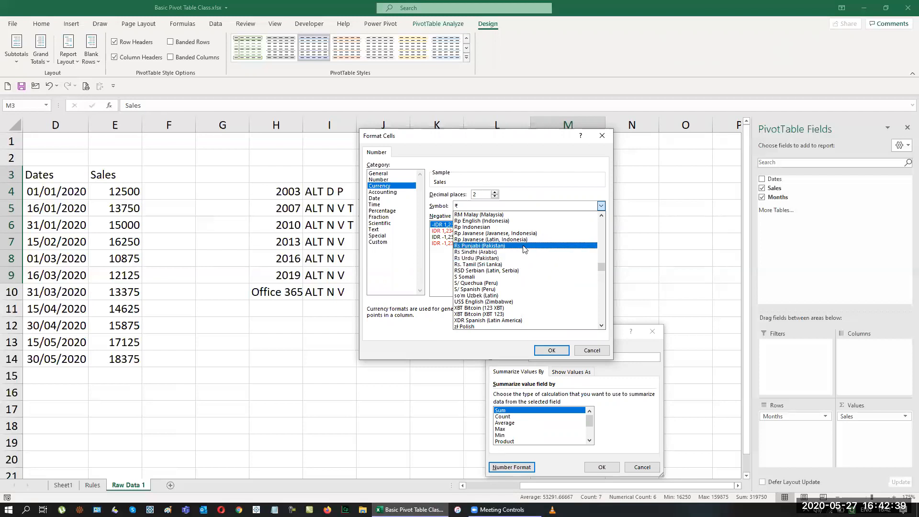
left_click(502, 265)
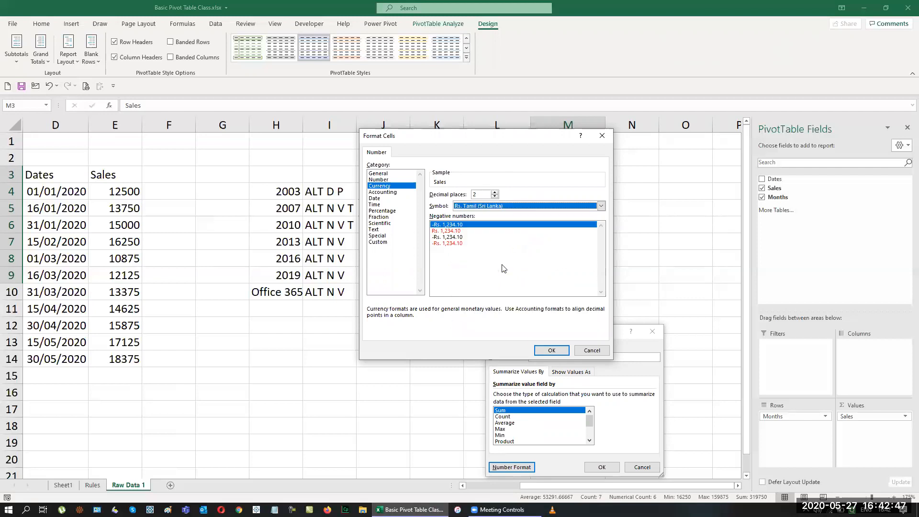
left_click(556, 351)
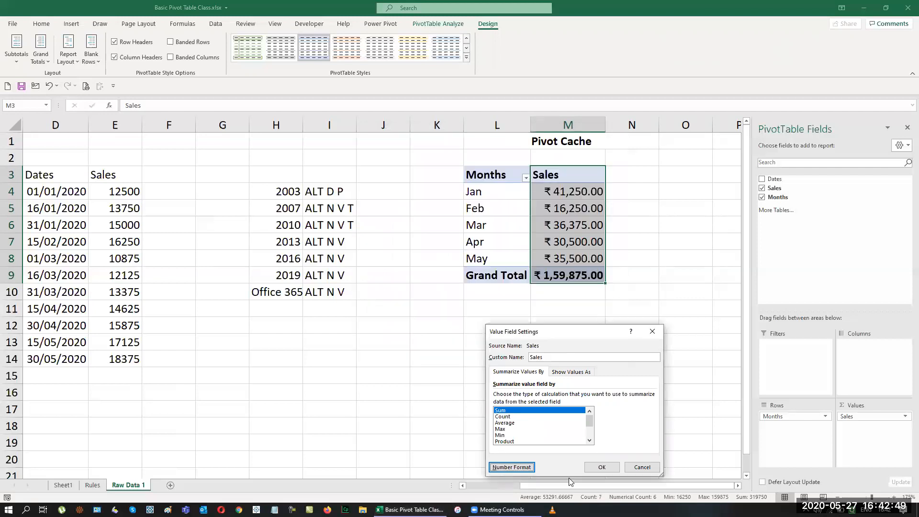
left_click(606, 469)
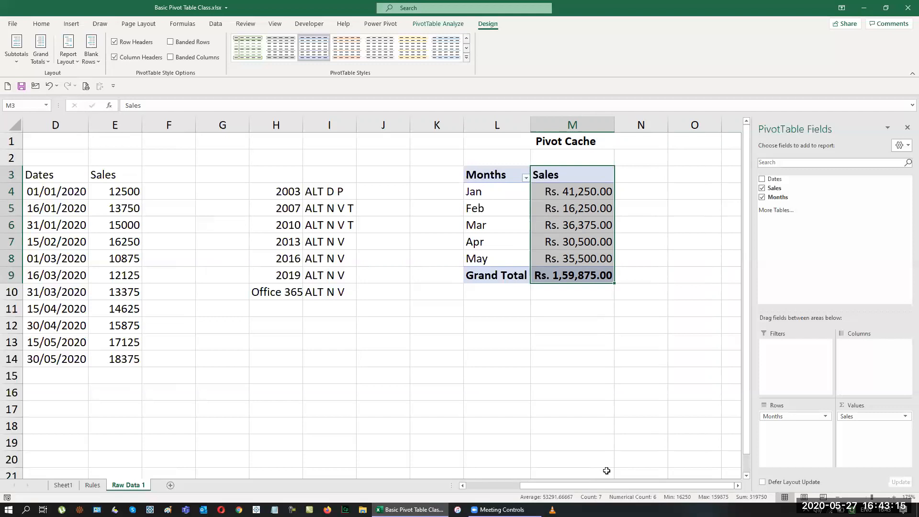
left_click(599, 340)
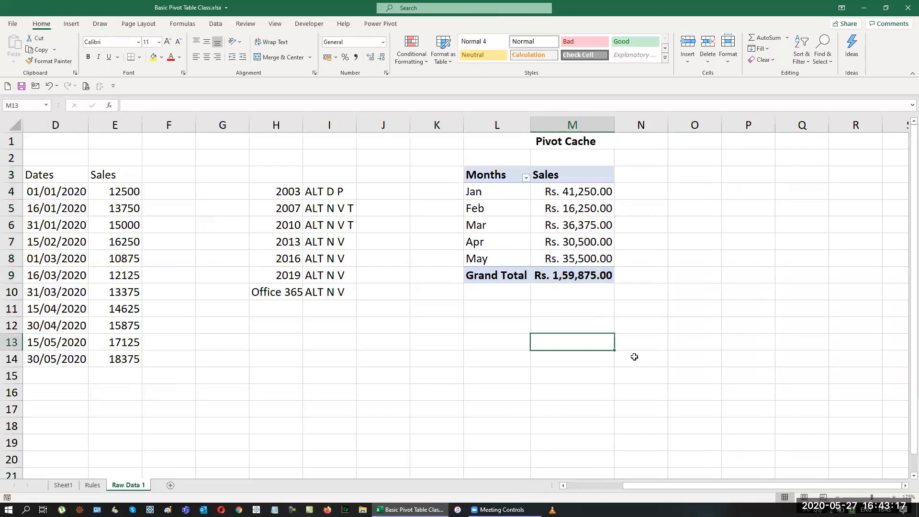
Swap Months for Dates in the pivot table's rows to list sales by individual date, and restore Months.
left_click(516, 193)
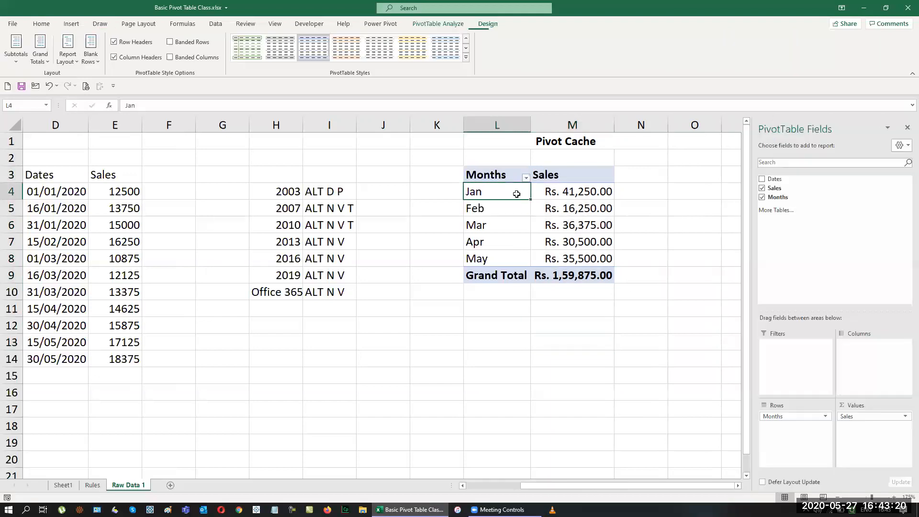
left_click(762, 179)
left_click(763, 197)
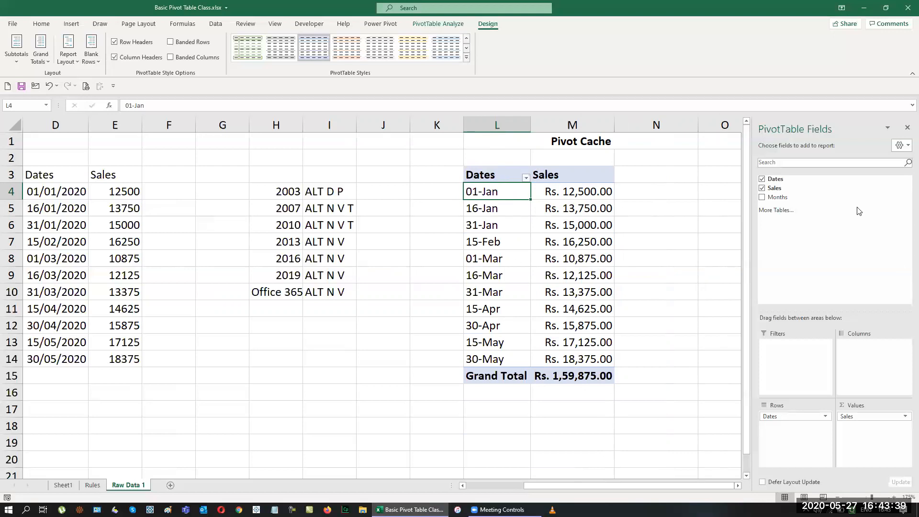
left_click(762, 180)
left_click(762, 197)
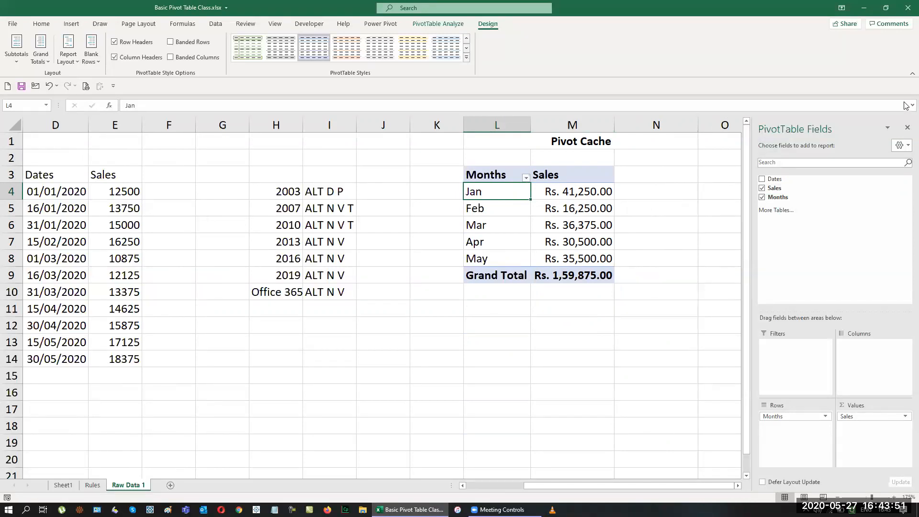
Close the PivotTable Fields list and select cell P9 outside the pivot table.
left_click(906, 130)
left_click(778, 275)
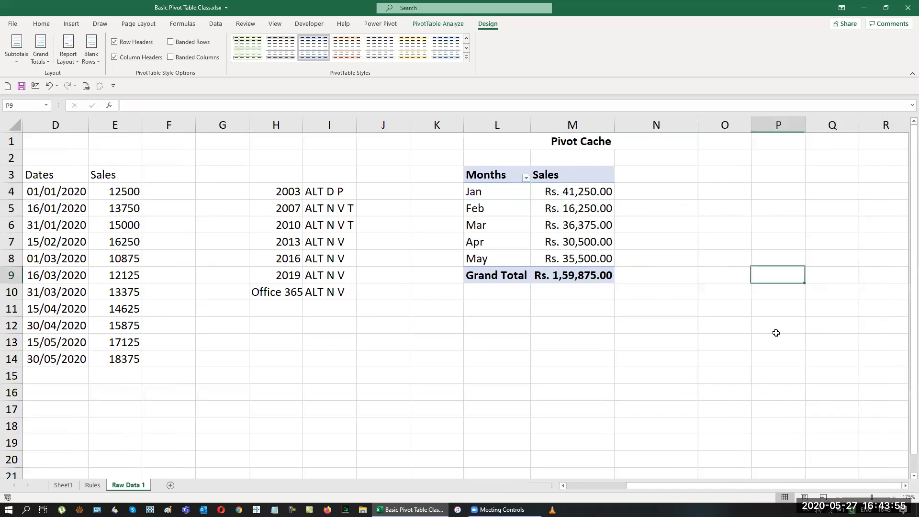
Enter the note "Pivot Charts" in cell Q2 and "Alt F1" in cell R2.
left_click(906, 486)
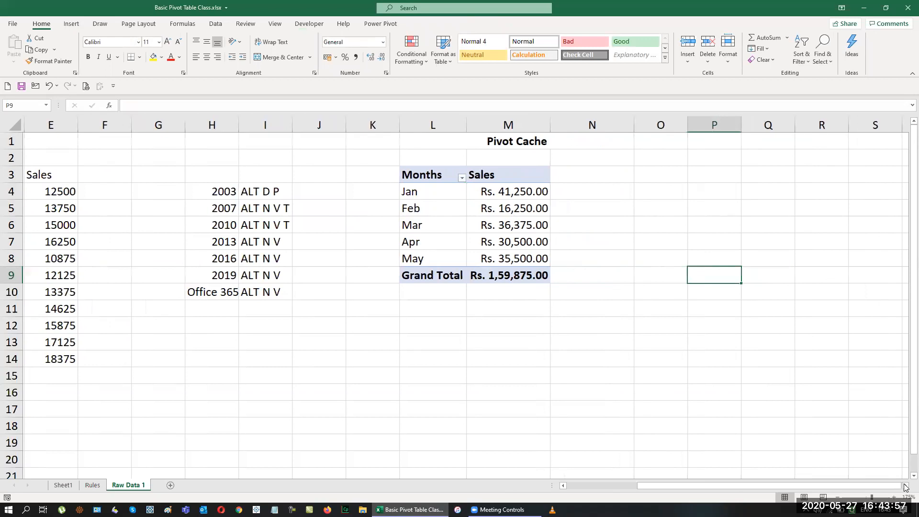
left_click(905, 486)
left_click(538, 157)
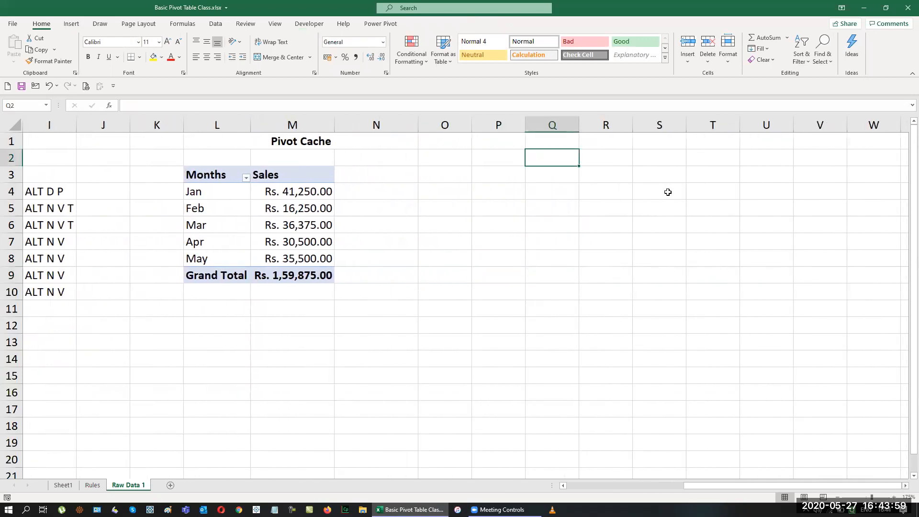
type("Pivot Charts")
key("Return")
key("Up")
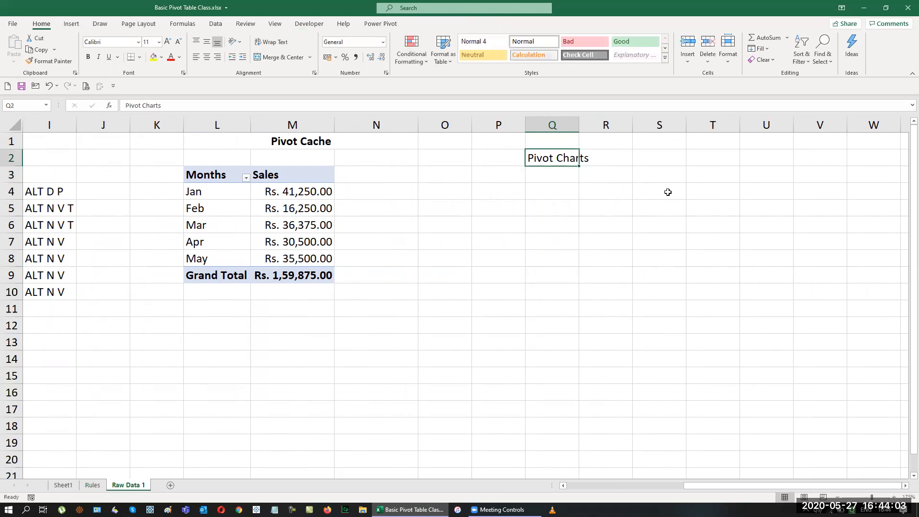
key("Right")
type("Alt")
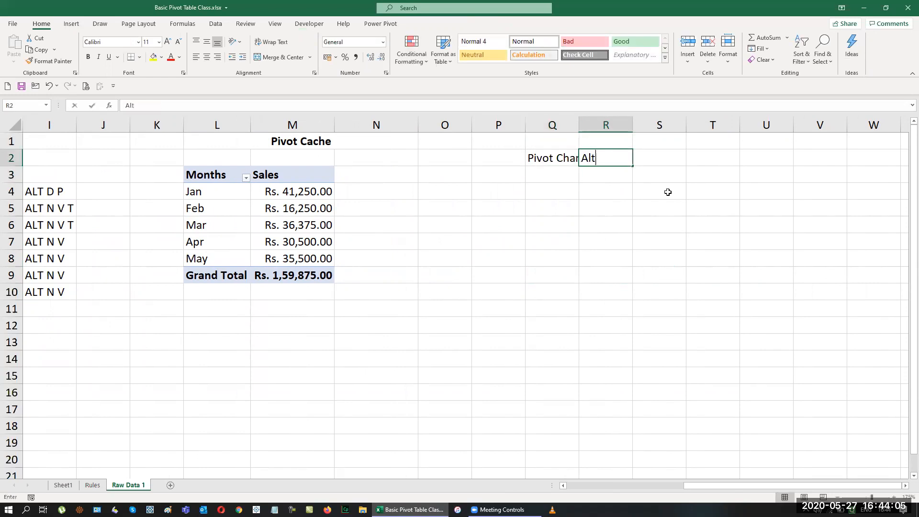
type(" F1")
key("Return")
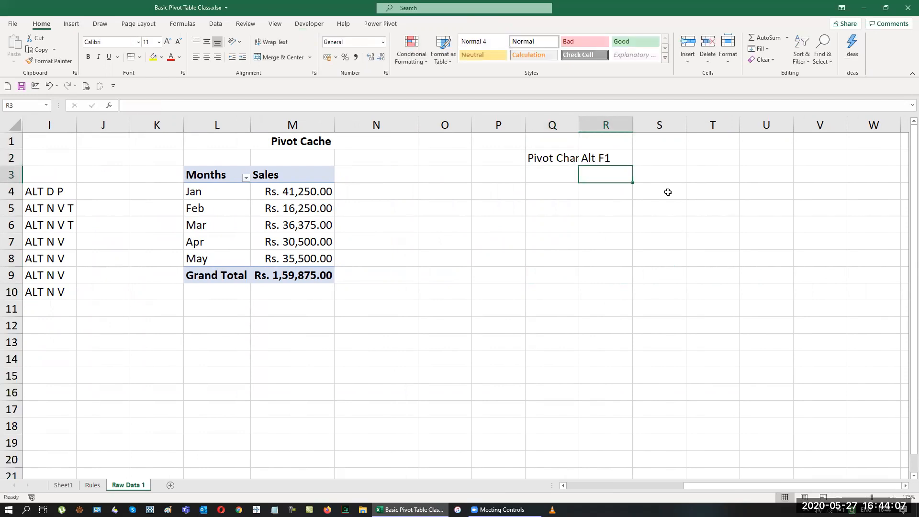
Insert a default column pivot chart from the Months and Sales pivot table, place it below the Pivot Charts note and enlarge it slightly.
left_click(231, 181)
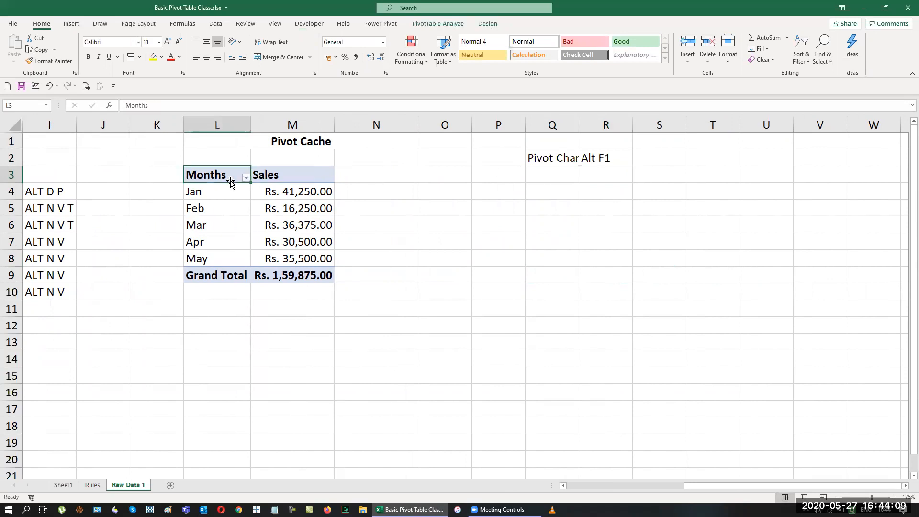
key("alt+F1")
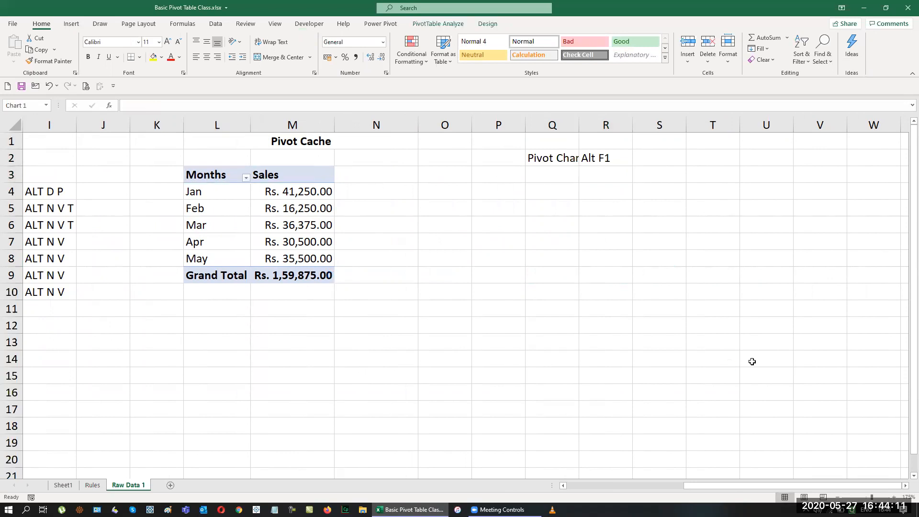
mouse_move(508, 196)
left_mouse_down()
mouse_move(577, 246)
mouse_move(661, 195)
mouse_move(656, 187)
mouse_move(663, 192)
left_mouse_up()
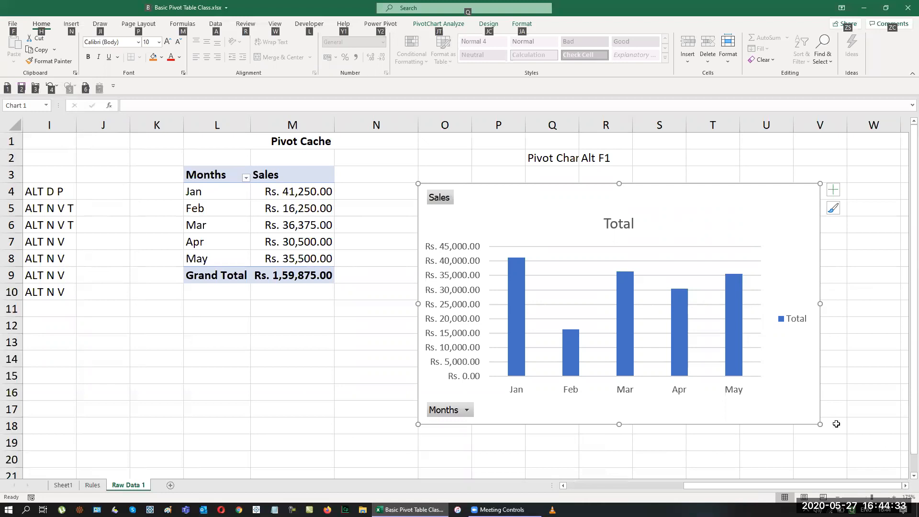
left_click_drag(821, 425, 838, 434)
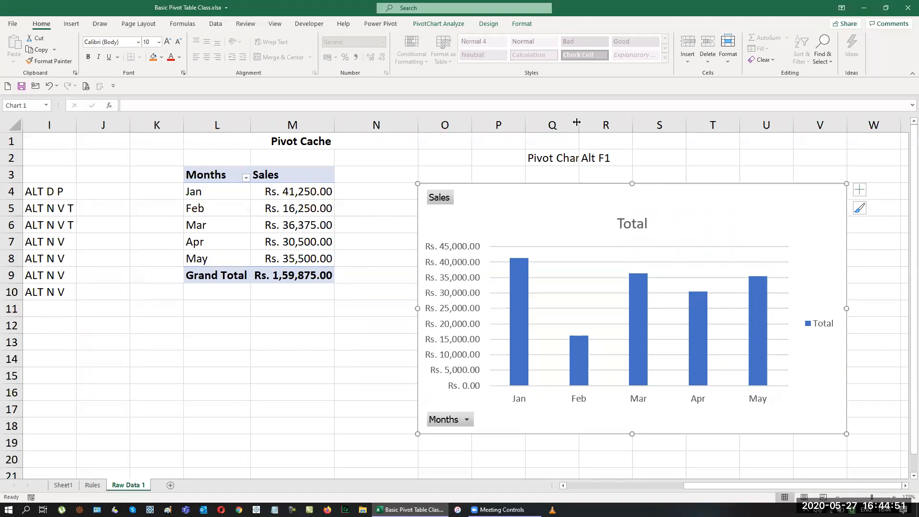
Widen column Q to fit its text and delete the pivot chart's legend.
left_click_drag(577, 122, 593, 122)
left_click(831, 329)
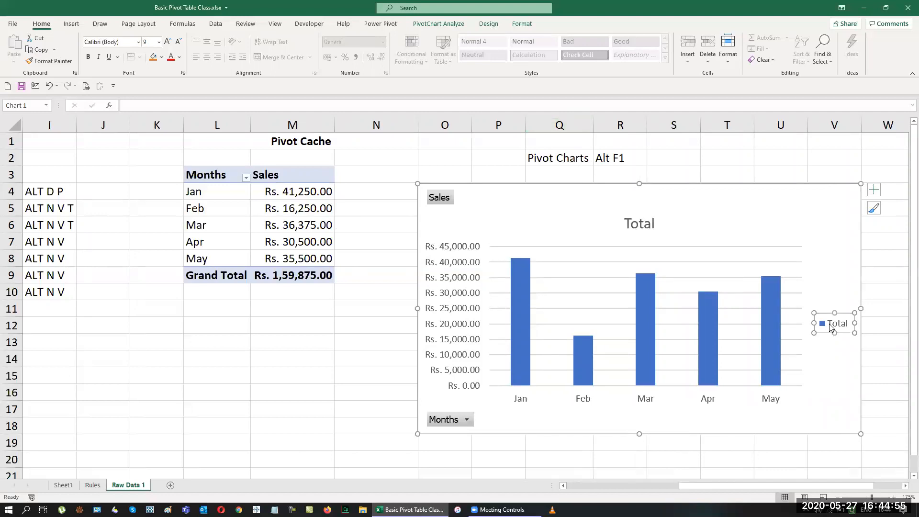
key("Delete")
Link the pivot chart's title to cell Q2 with a formula.
left_click(642, 228)
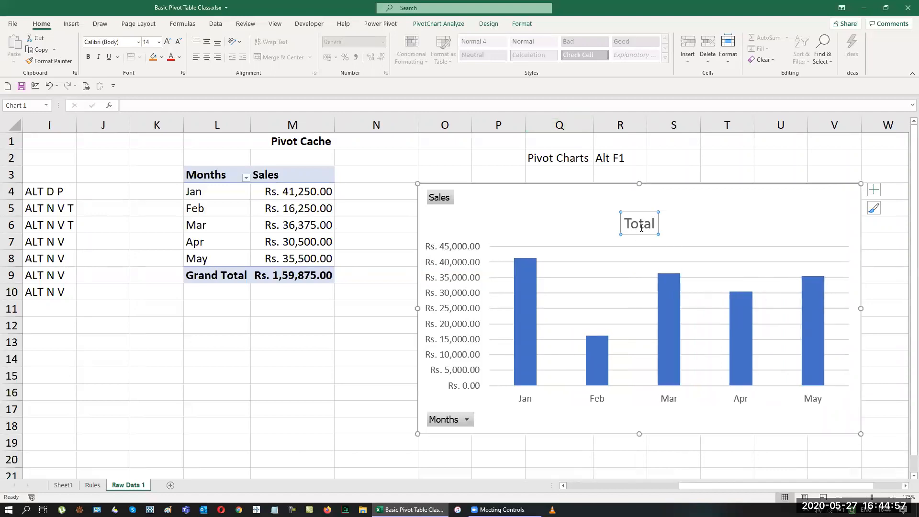
left_click(714, 157)
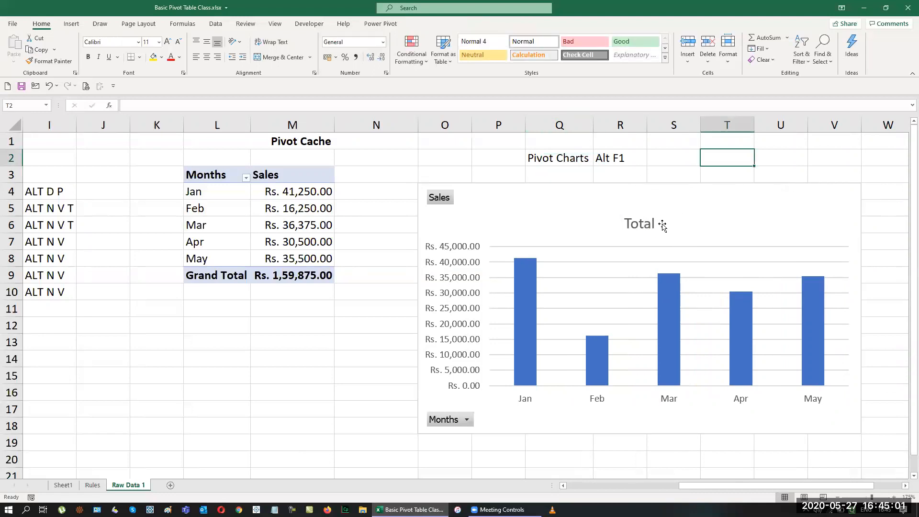
left_click(636, 224)
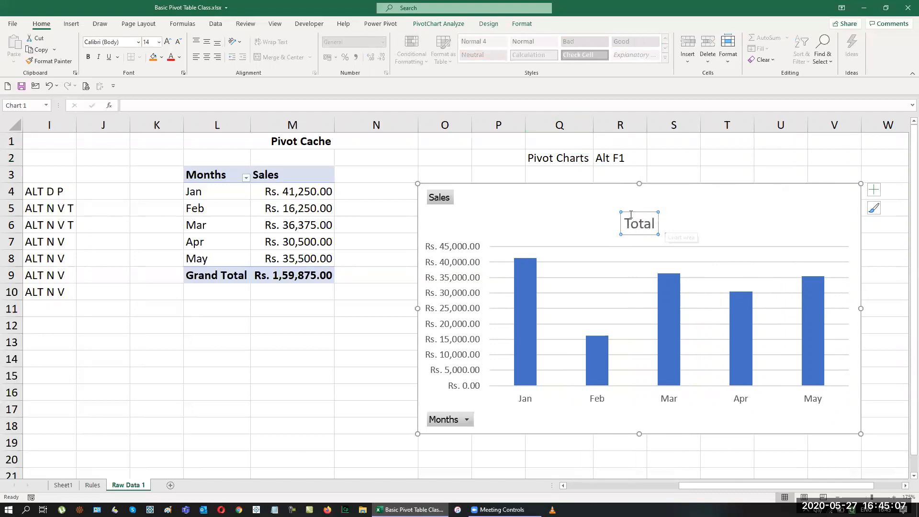
left_click(136, 106)
type("=")
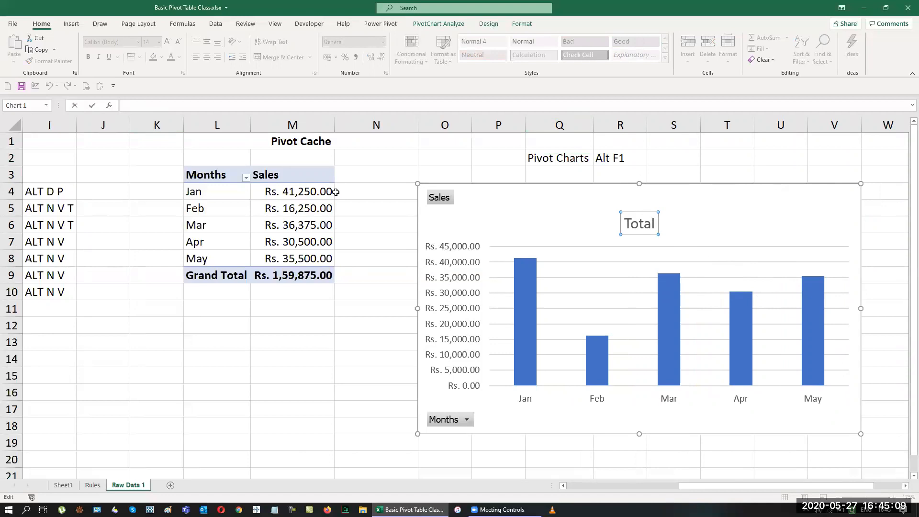
left_click(547, 159)
key("Return")
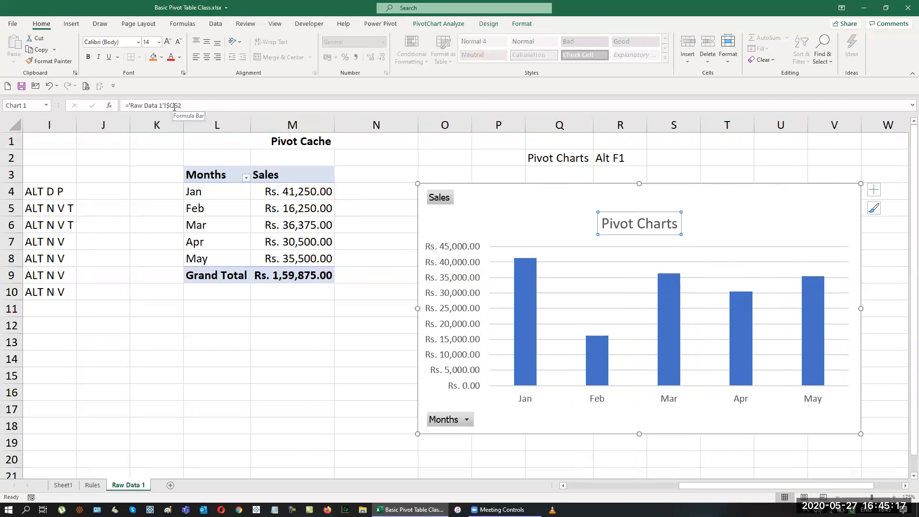
Change the chart title's linked cell to R2.
left_click(175, 106)
key("BackSpace")
type("R")
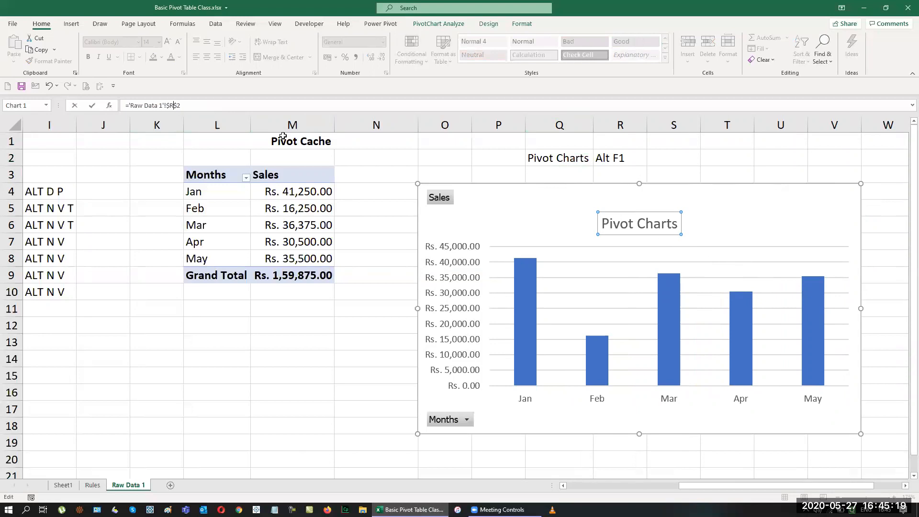
key("Return")
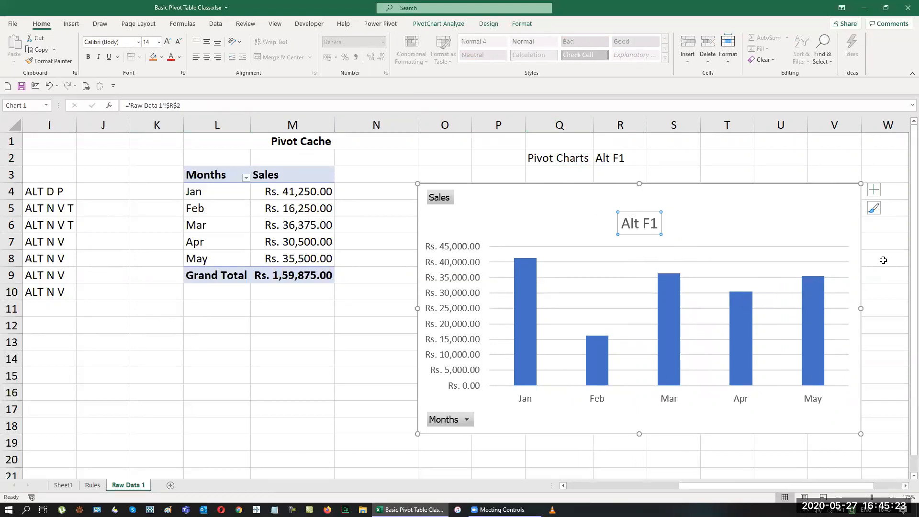
Enter =Q2&" "&R2 in cell S2 to join the two notes, and autofit the width of column S.
left_click(671, 153)
type("=")
key("Left")
key("Left")
type("&")
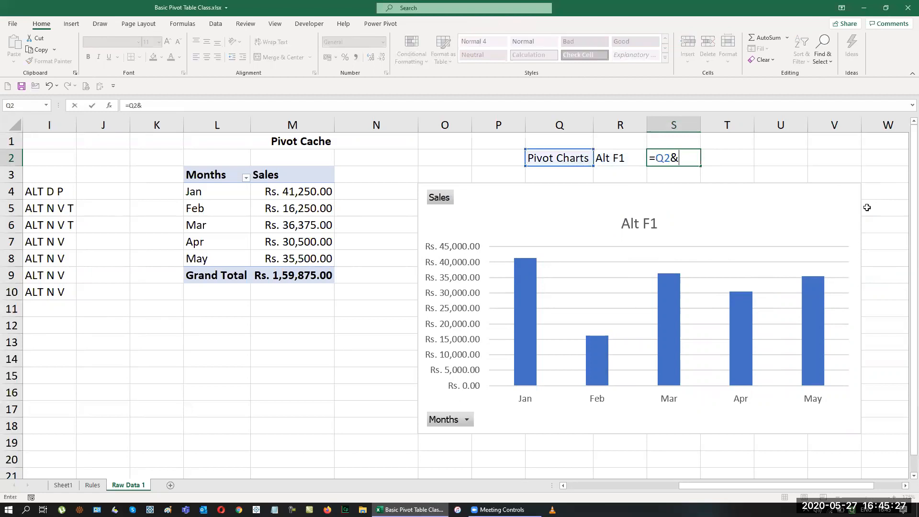
type("\" \"&")
key("Left")
key("Return")
key("Up")
key("alt+h")
key("o")
key("i")
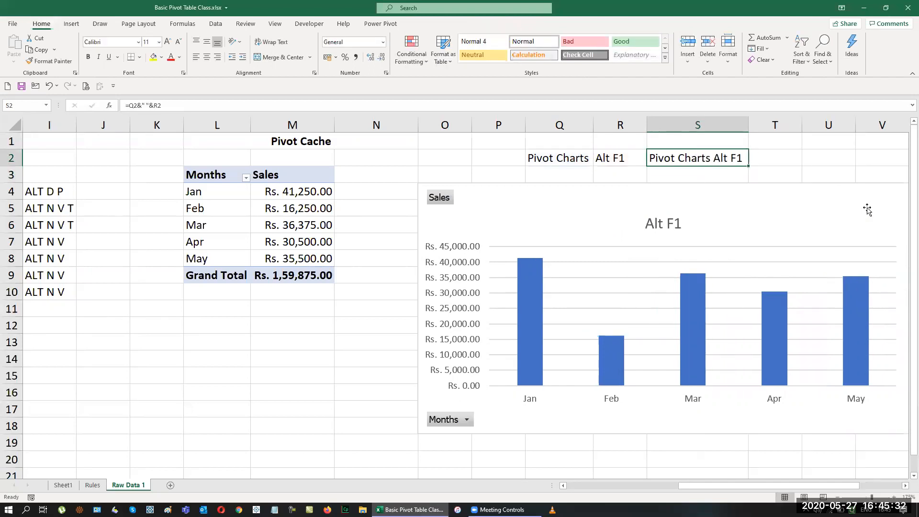
Change the pivot chart title's reference so that it links to cell S2.
left_click(670, 224)
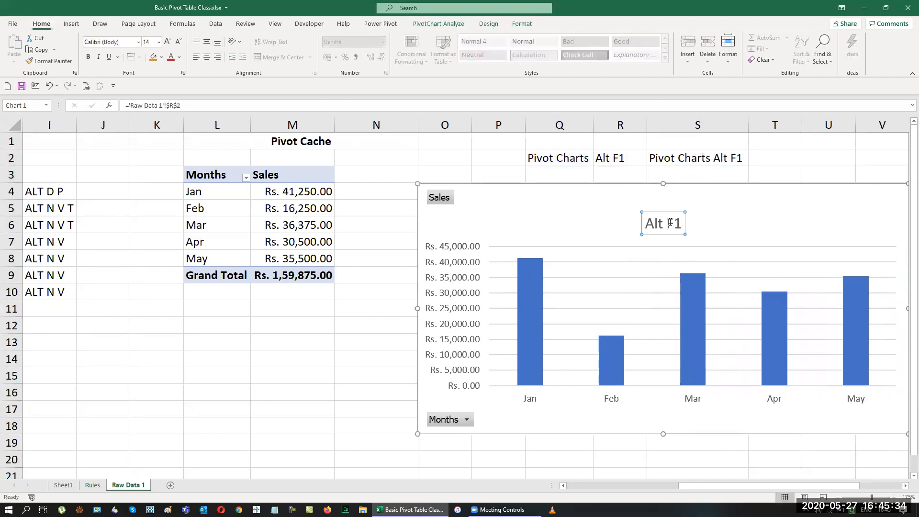
left_click(170, 105)
key("Delete")
type("S")
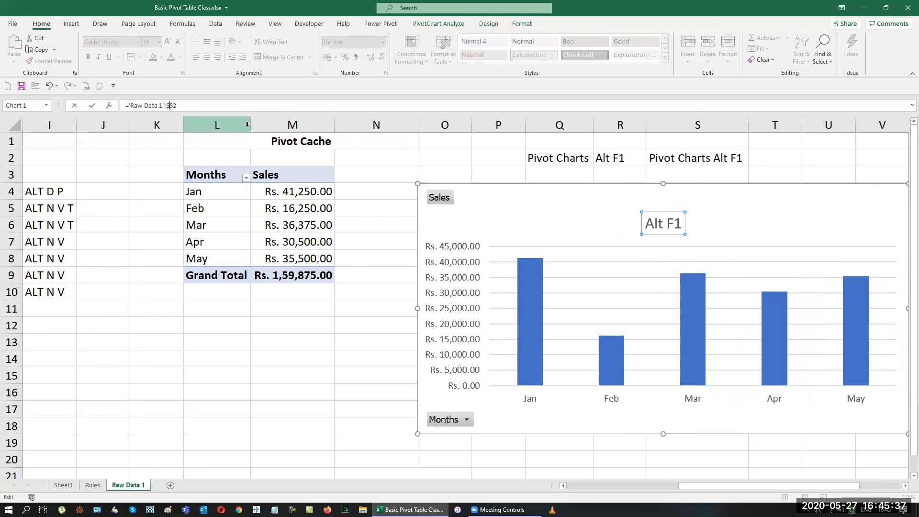
type("s")
key("Return")
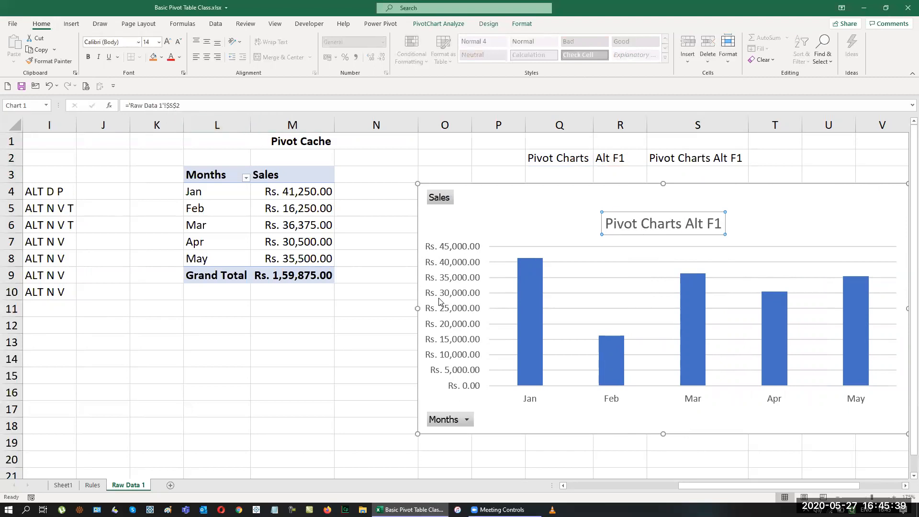
Replace the space separator in cell S2's formula with a hyphen, giving =Q2&"-"&R2.
left_click(713, 158)
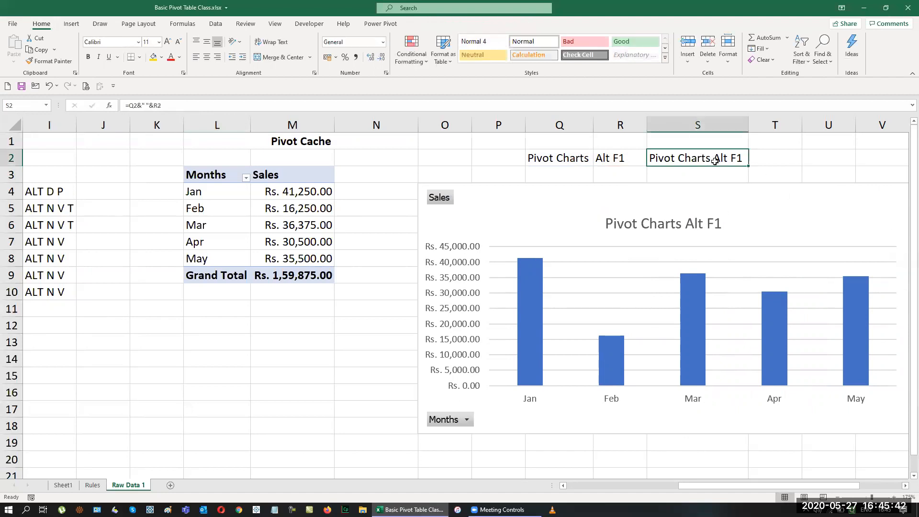
left_click(146, 105)
type("-")
key("Delete")
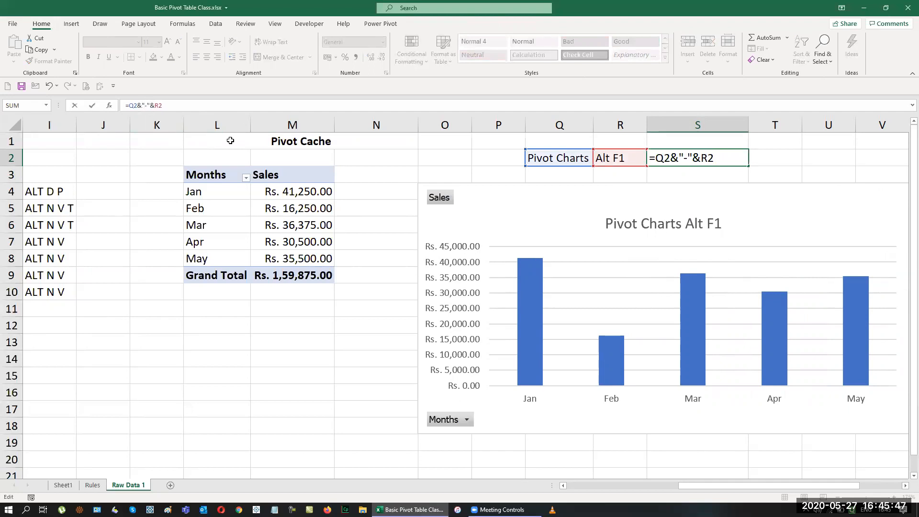
key("Return")
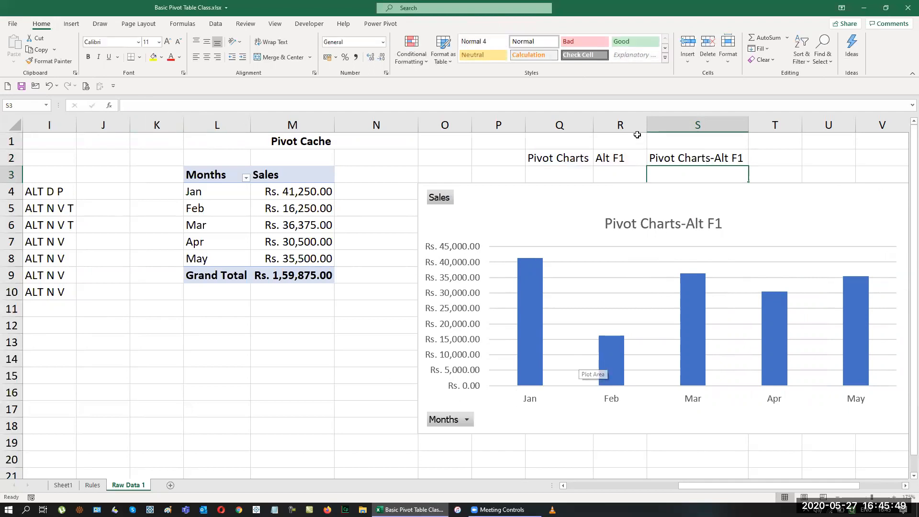
Add a space on each side of the hyphen in cell S2's joining formula.
left_click(704, 158)
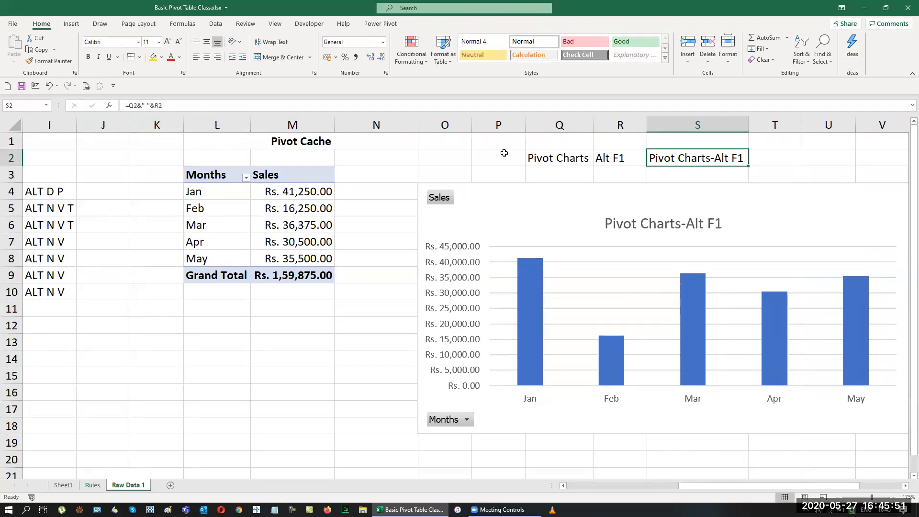
left_click(143, 106)
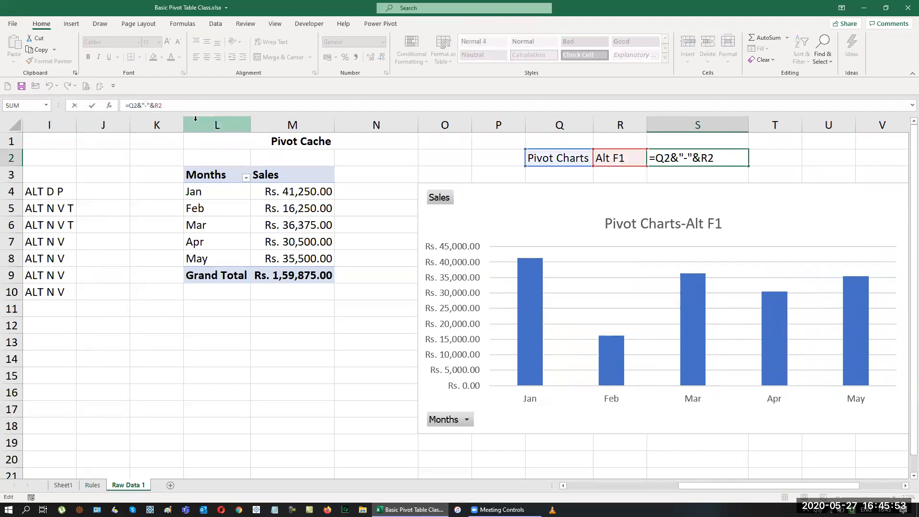
left_click(149, 105)
key("Return")
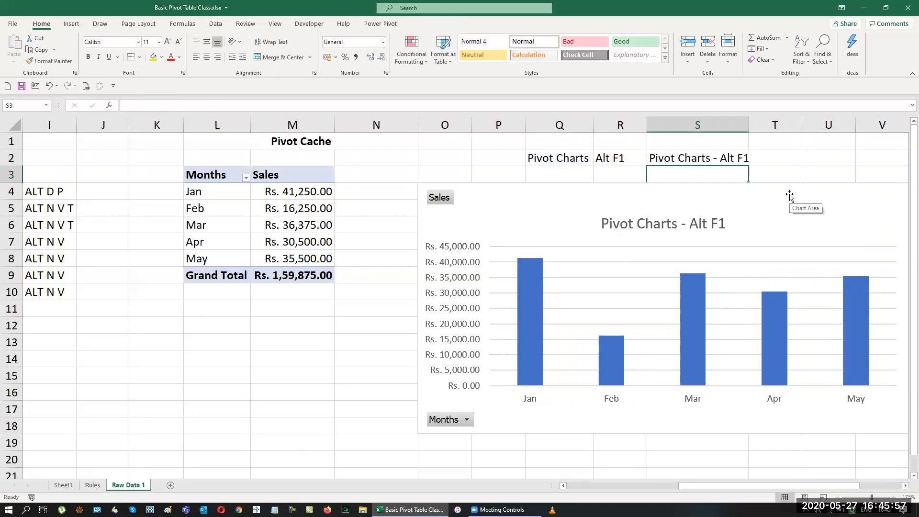
Delete the horizontal gridlines from the pivot chart.
left_click(905, 486)
left_click(906, 486)
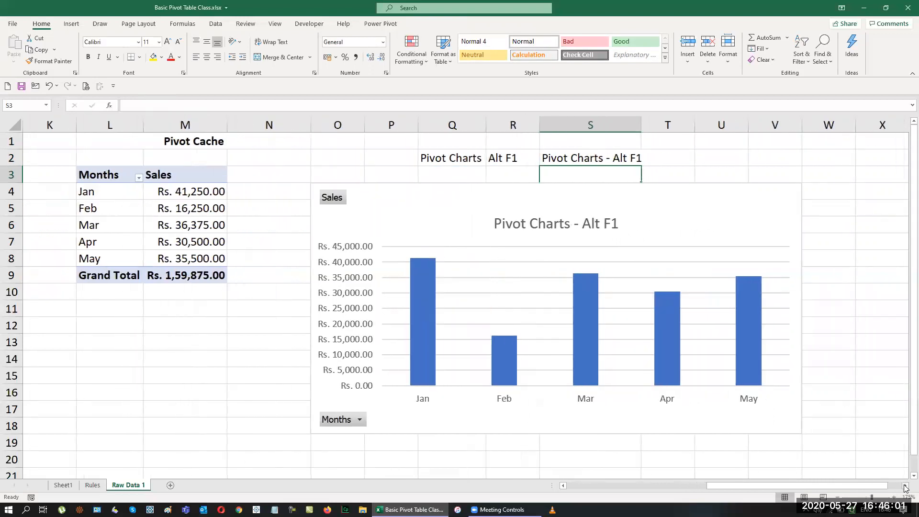
left_click(552, 281)
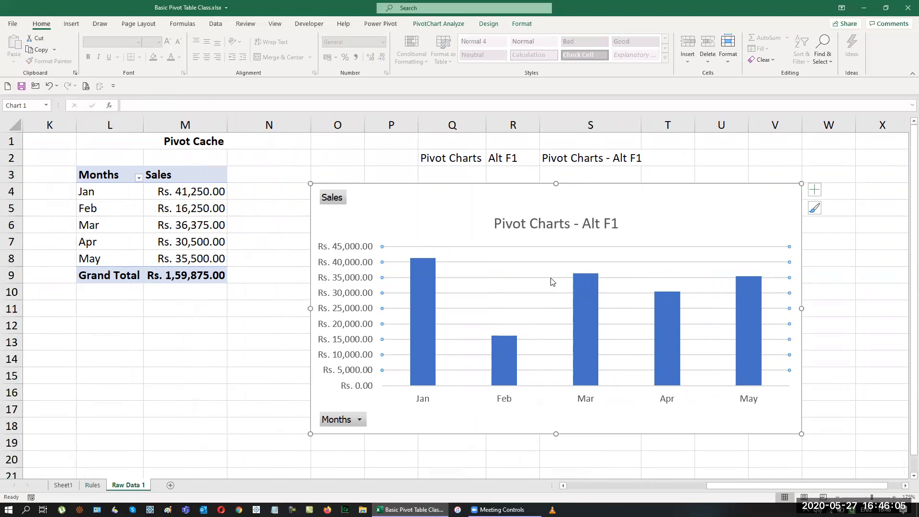
key("Delete")
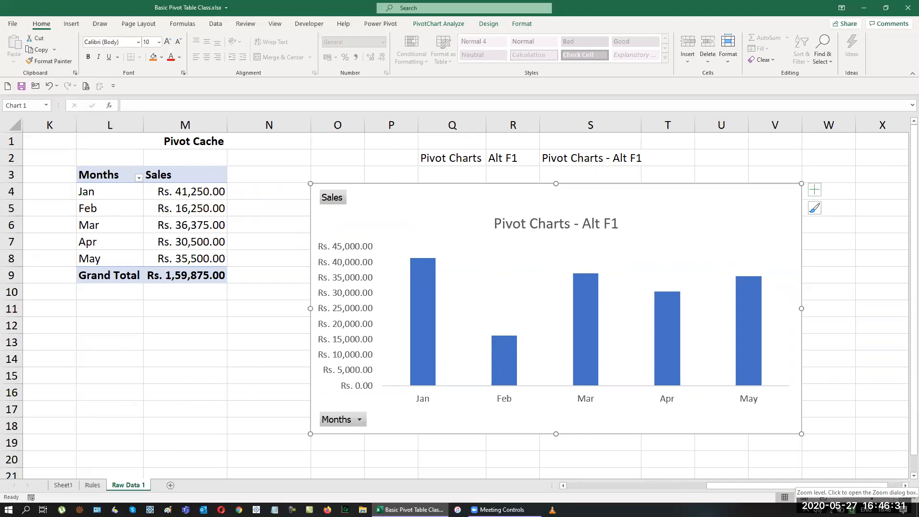
Add data labels to the pivot chart's columns and narrow the chart to end at column U.
left_click(815, 191)
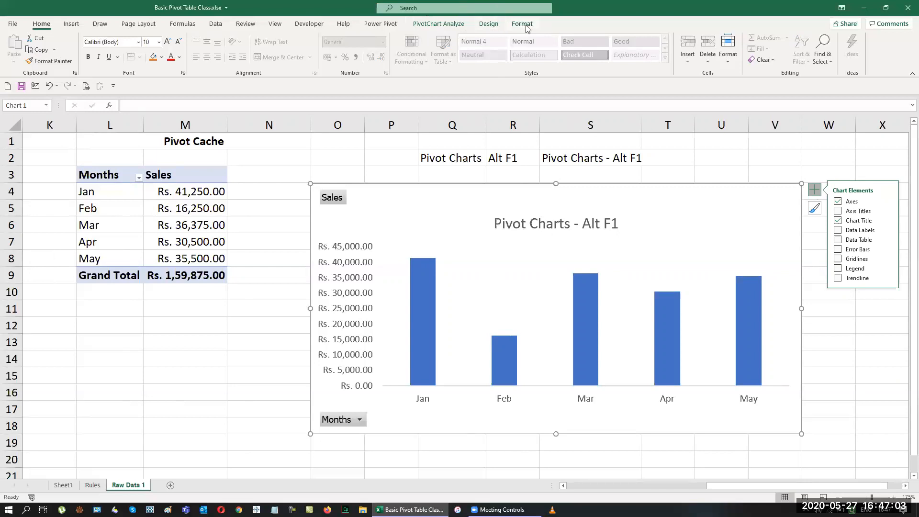
left_click(838, 230)
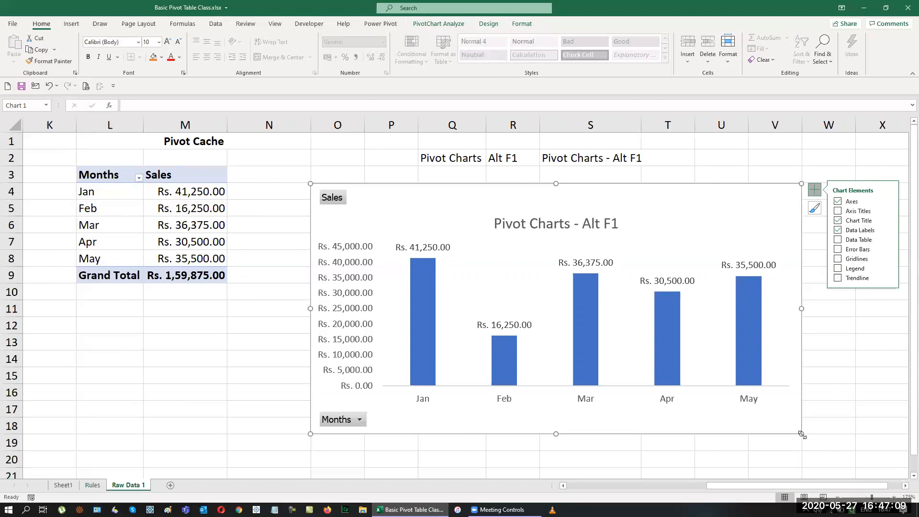
left_click_drag(802, 434, 749, 436)
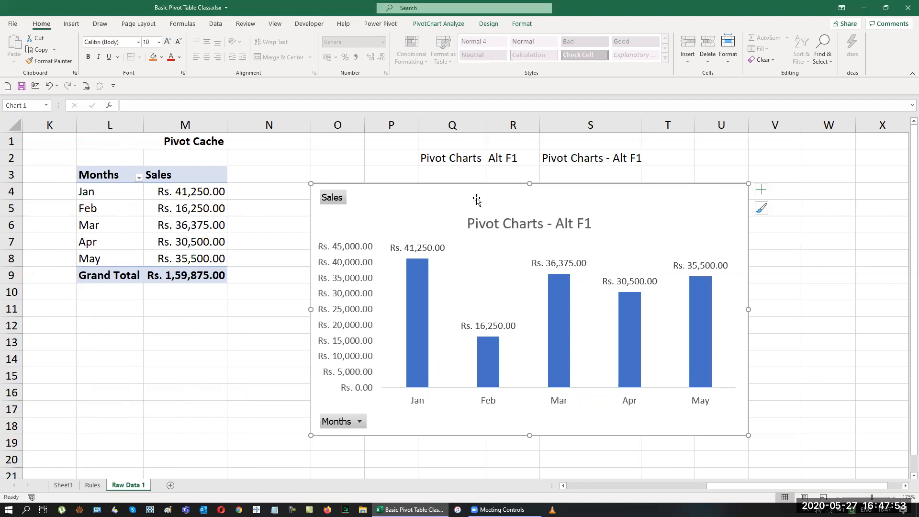
Set the display units of the pivot chart's vertical axis to Thousands, with the units label shown on the chart.
right_click(349, 251)
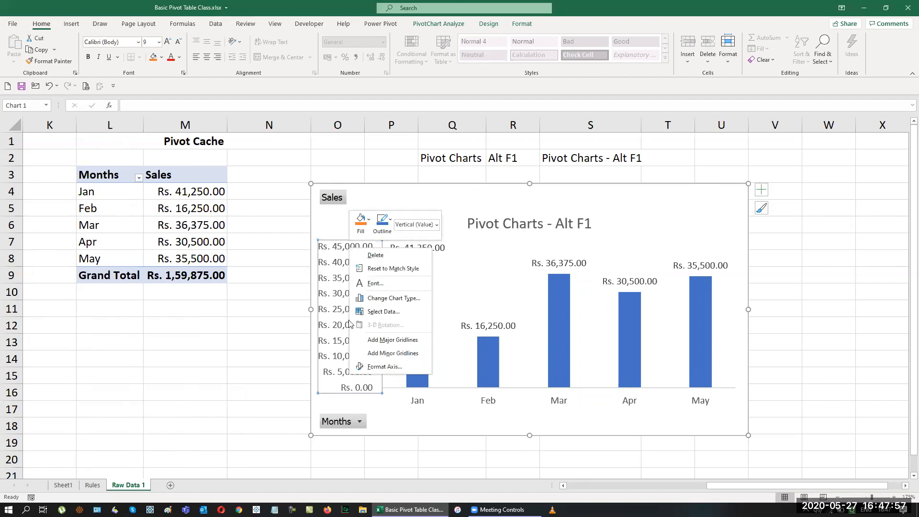
left_click(377, 368)
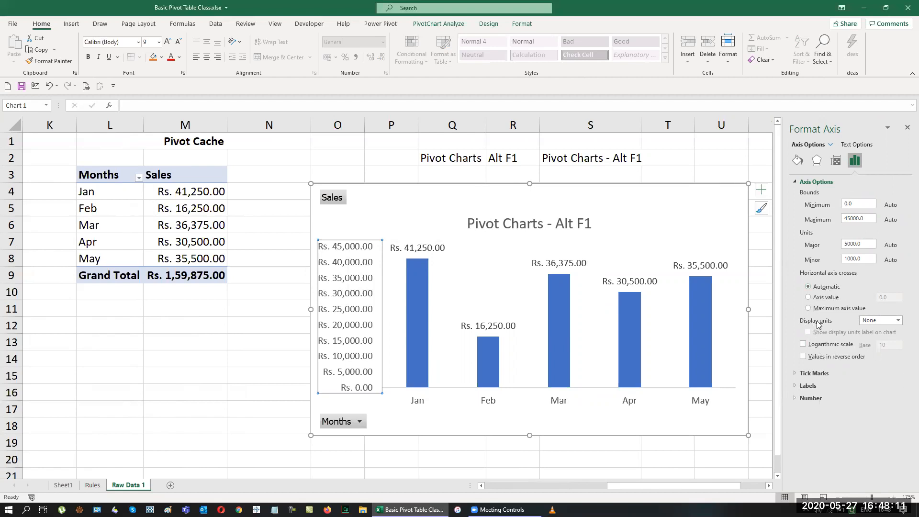
left_click(898, 321)
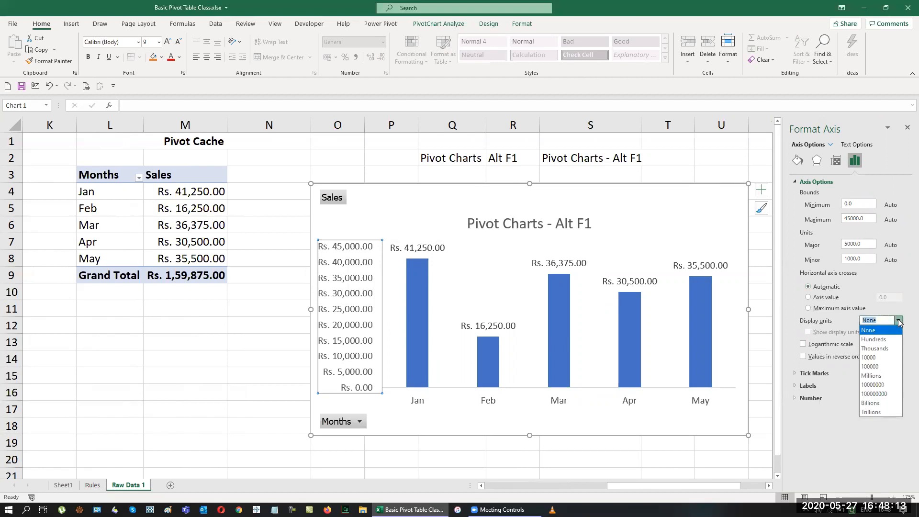
left_click(887, 349)
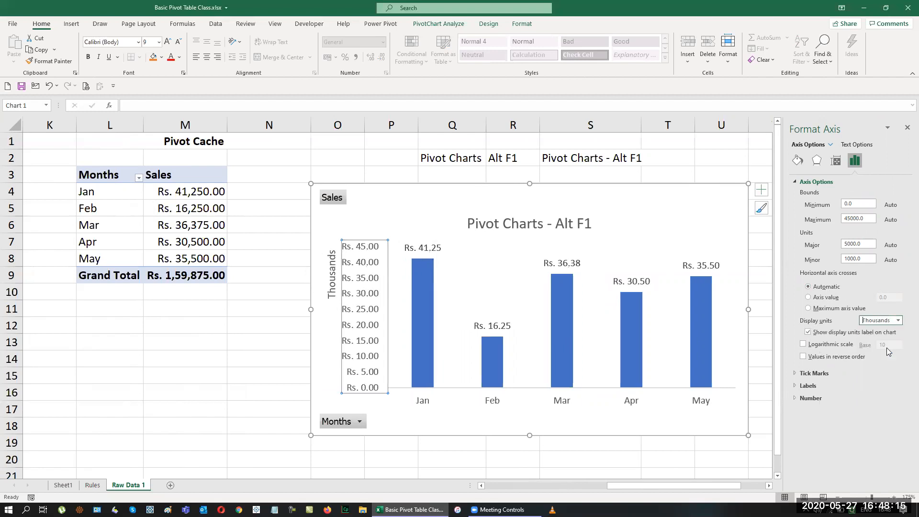
left_click(907, 128)
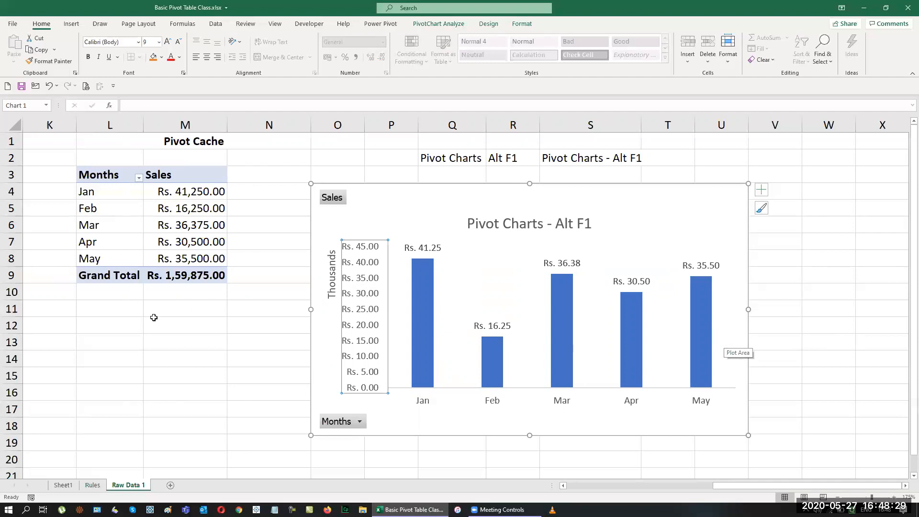
Merge and center cells L12:M12 and enter the bold heading "Slicers".
left_click(125, 328)
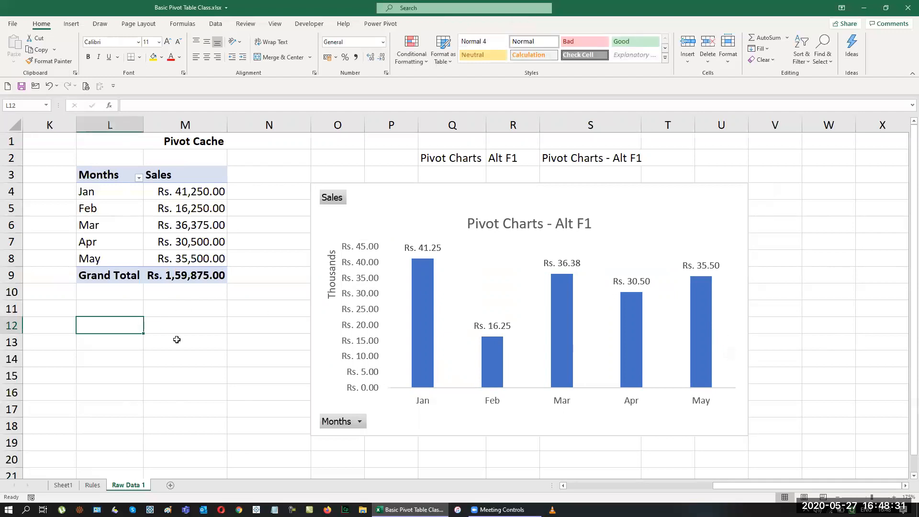
left_click(177, 330, "shift")
left_click(283, 57)
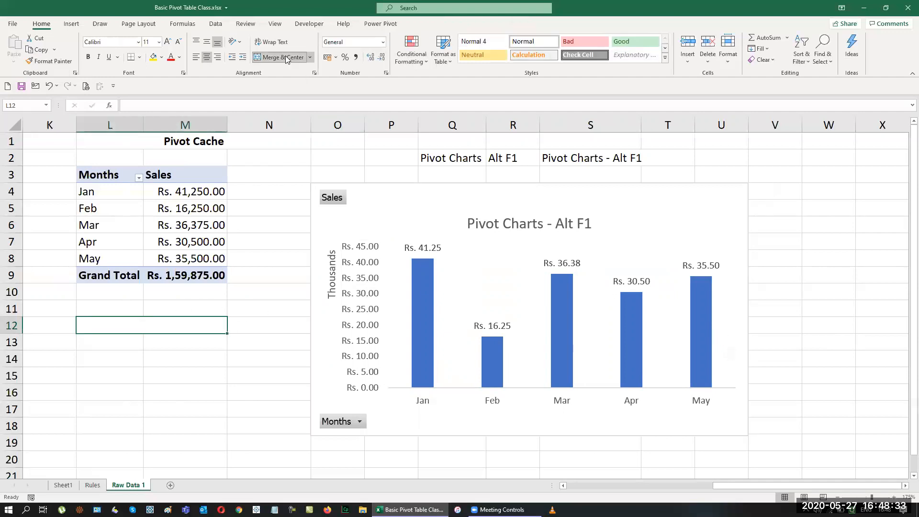
type("Slicers")
key("Return")
key("Up")
key("ctrl+b")
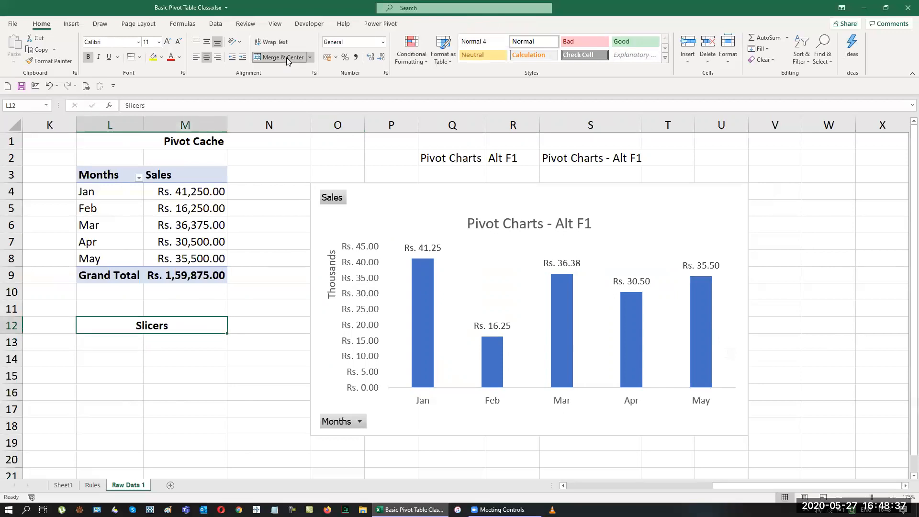
Enter "After 2010" in cell L11, then merge and center it across L11:M11 in bold.
key("Up")
type("201")
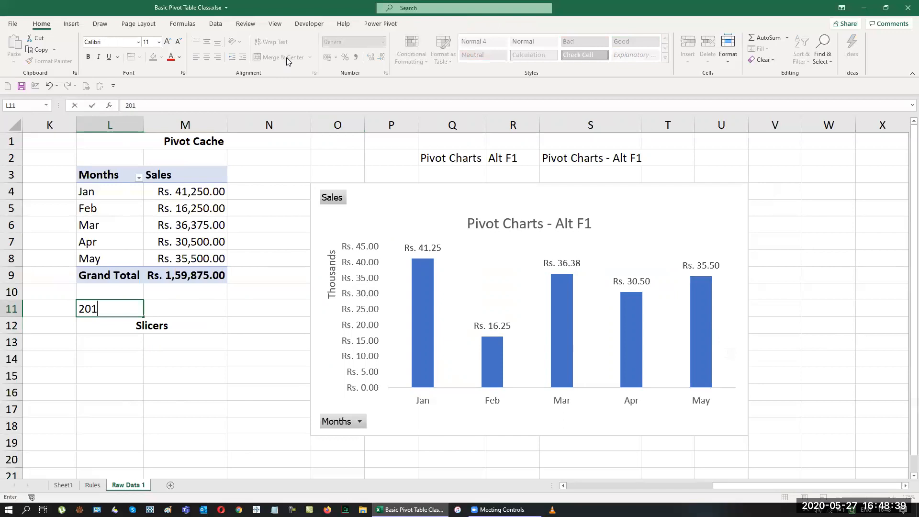
type("0")
key("Return")
key("Up")
type("After 201")
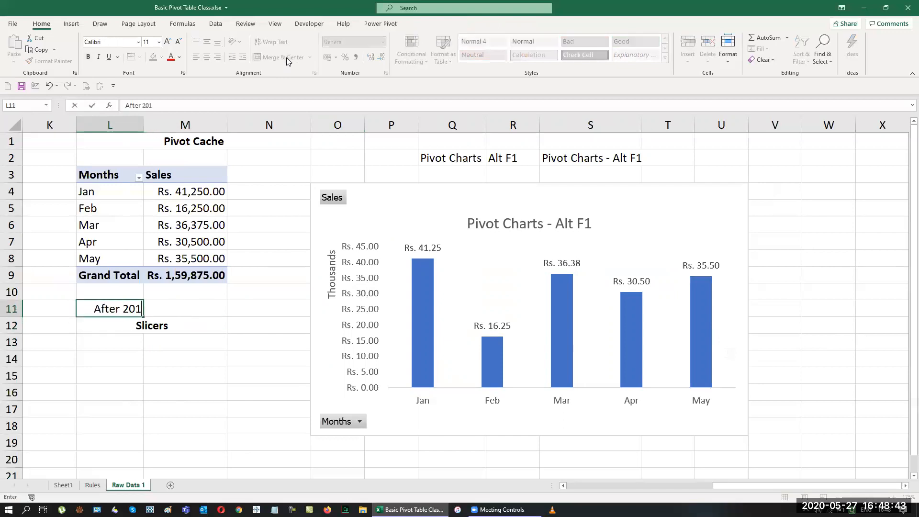
type("0")
key("Return")
key("Up")
key("shift+Right")
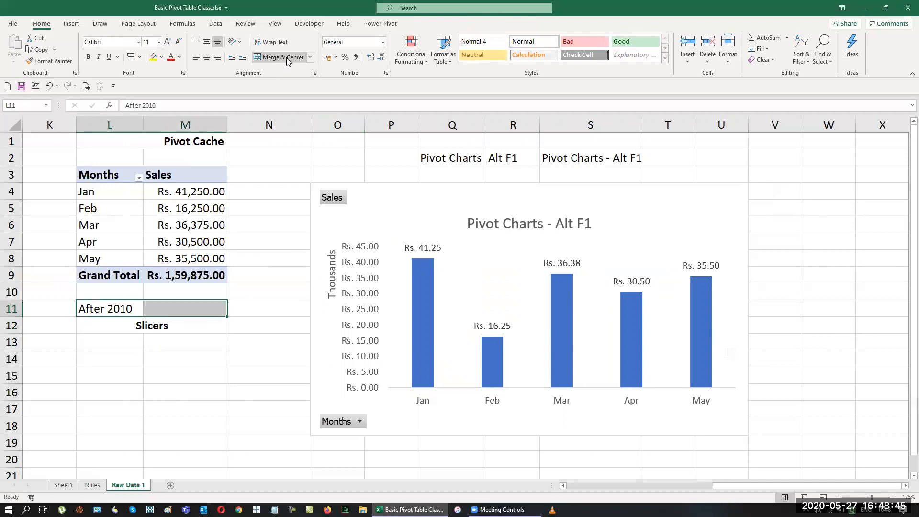
left_click(282, 57)
key("ctrl+b")
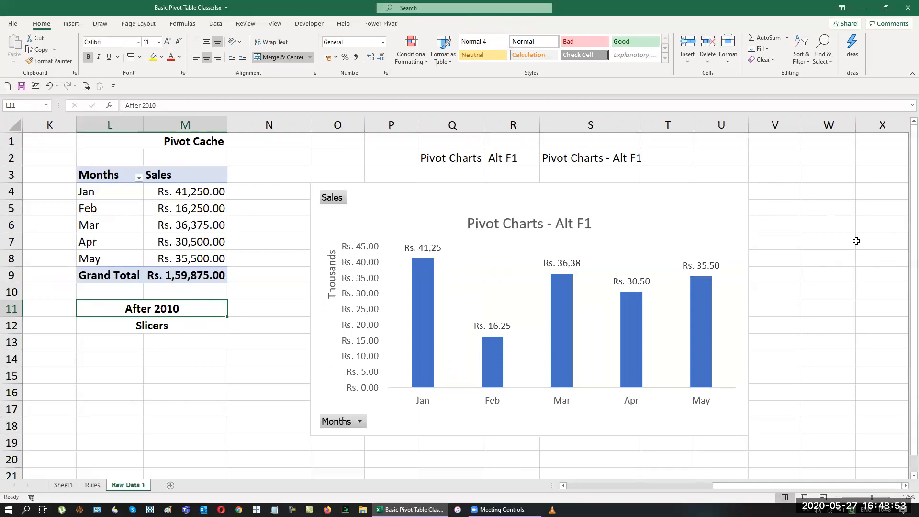
left_click(106, 345)
left_click(360, 422)
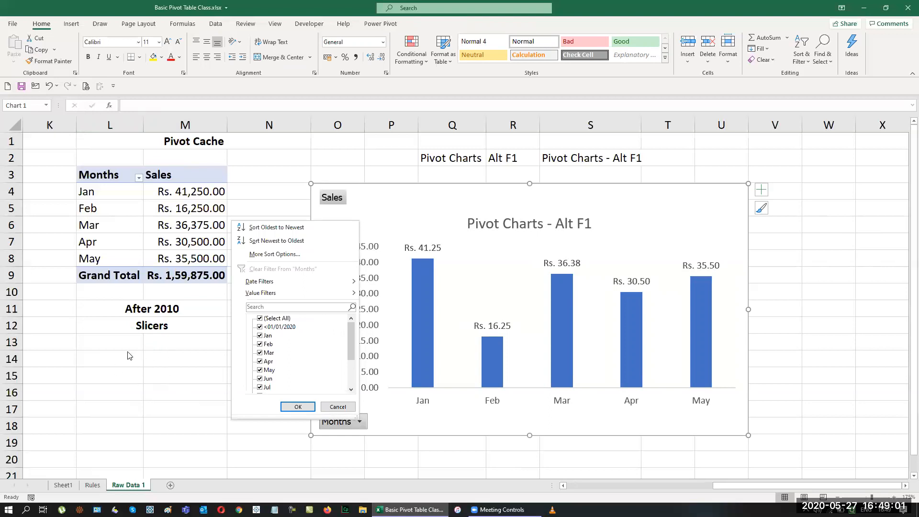
left_click(337, 407)
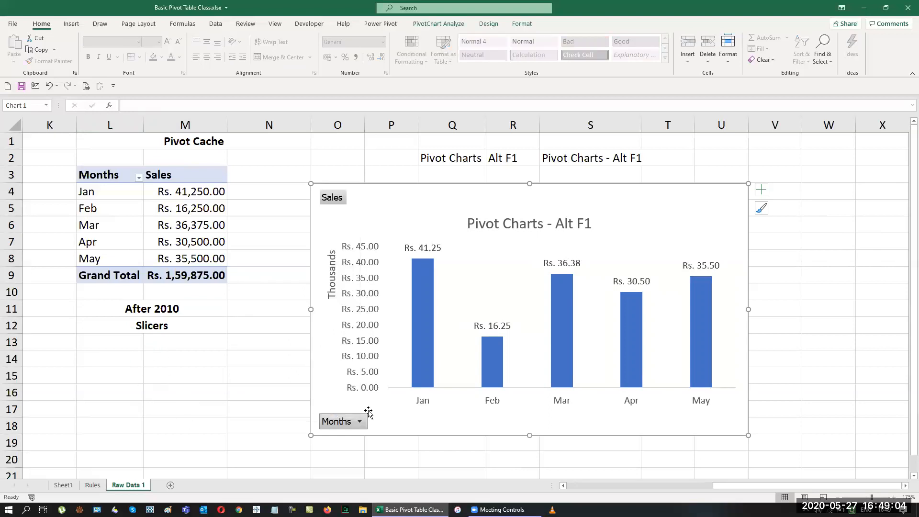
Hide all field buttons on the pivot chart.
right_click(347, 424)
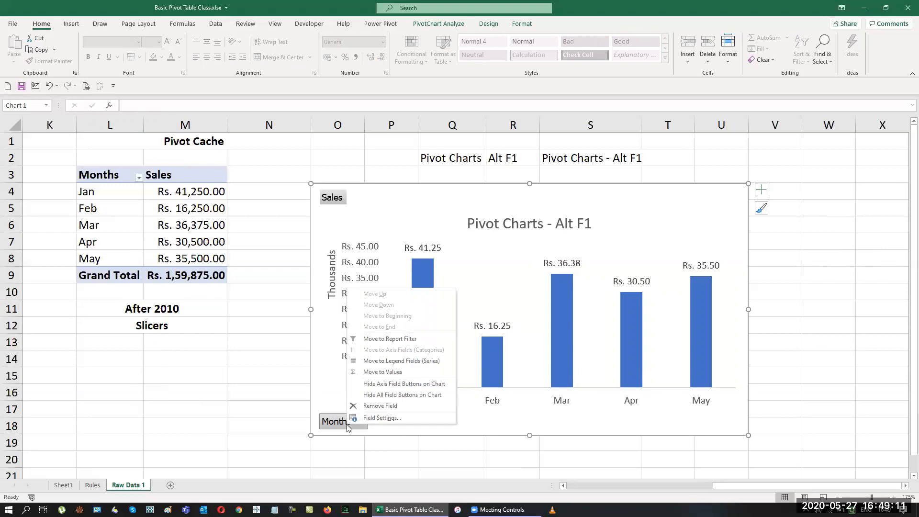
left_click(375, 395)
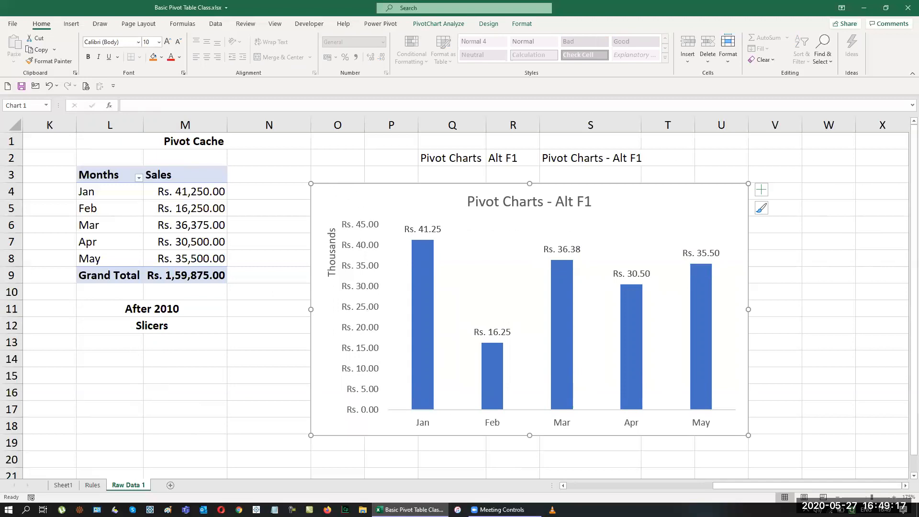
key("ctrl+z")
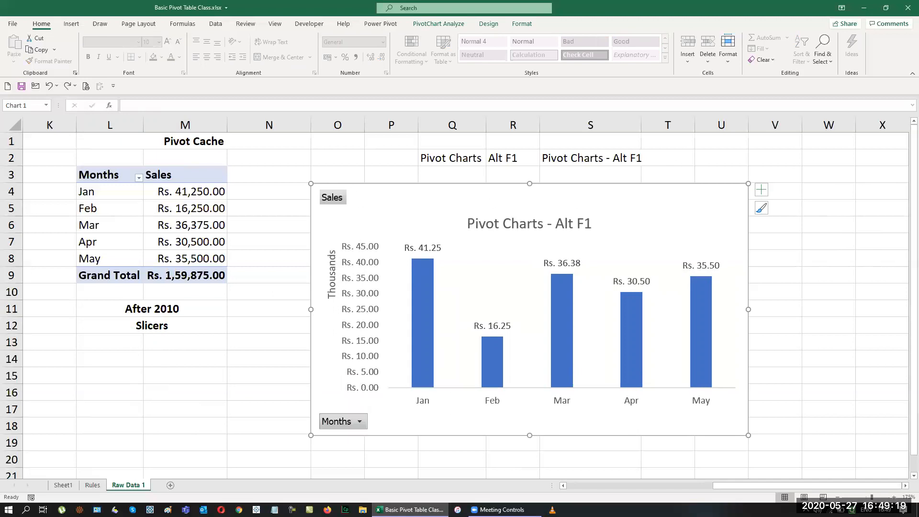
key("ctrl+y")
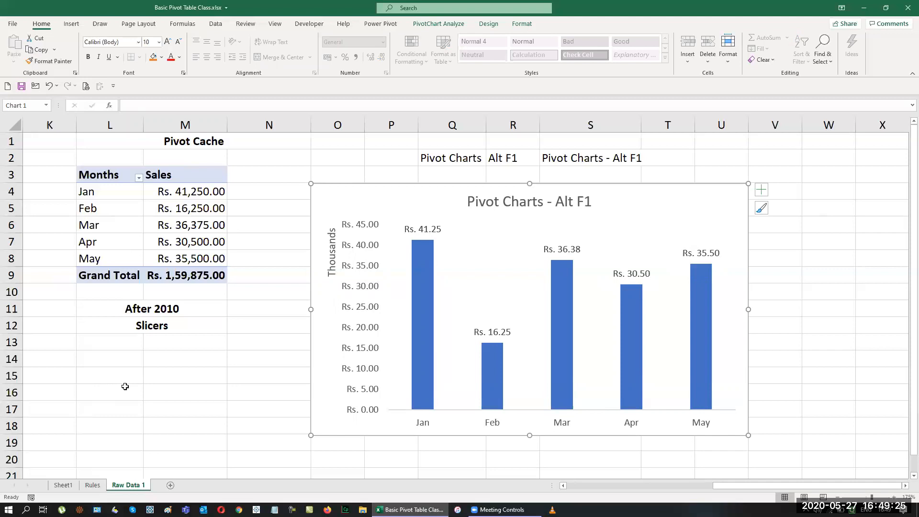
Insert a slicer for the pivot table's Months field.
left_click(118, 175)
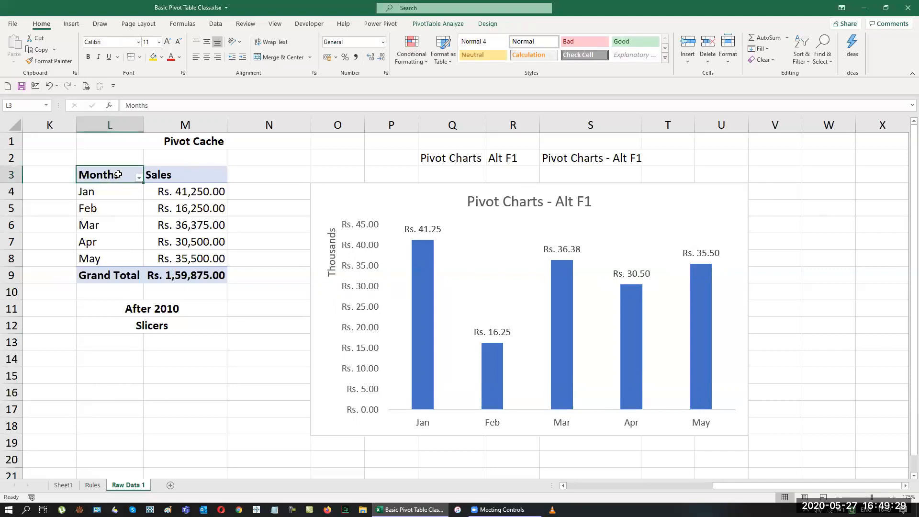
left_click(323, 190)
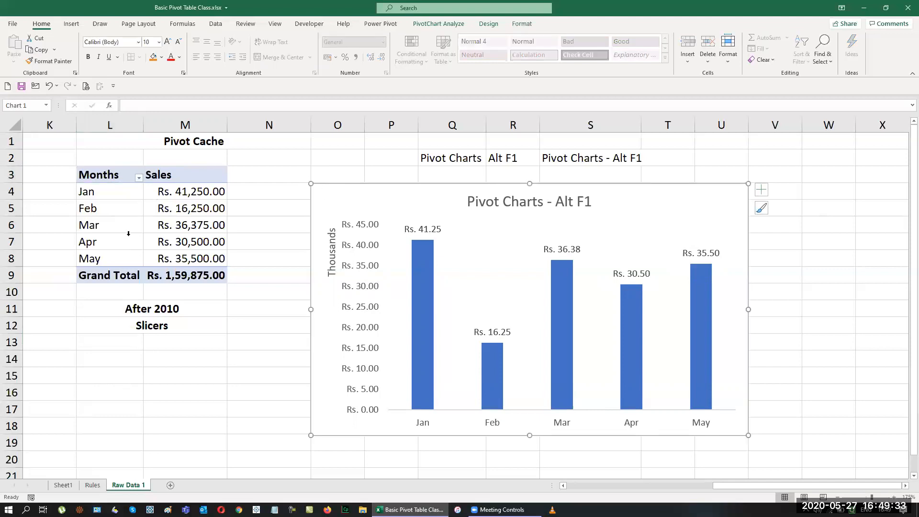
left_click(439, 24)
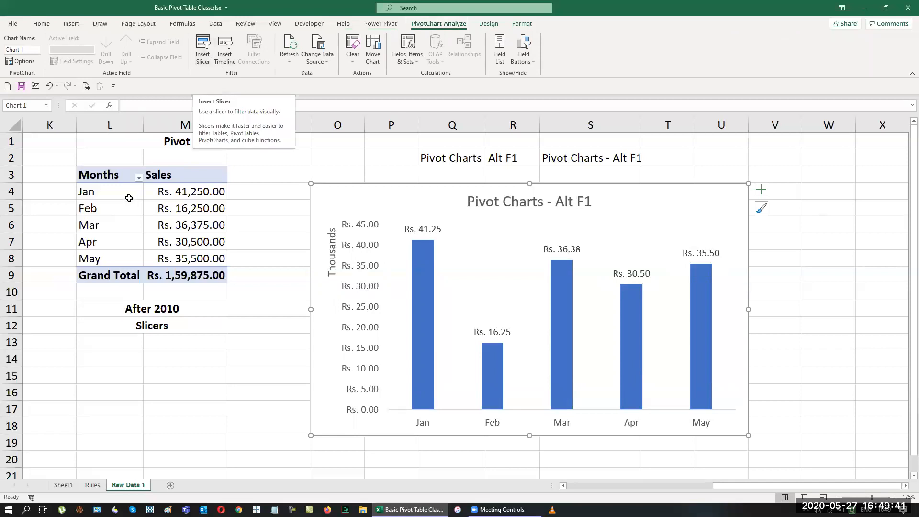
left_click(111, 176)
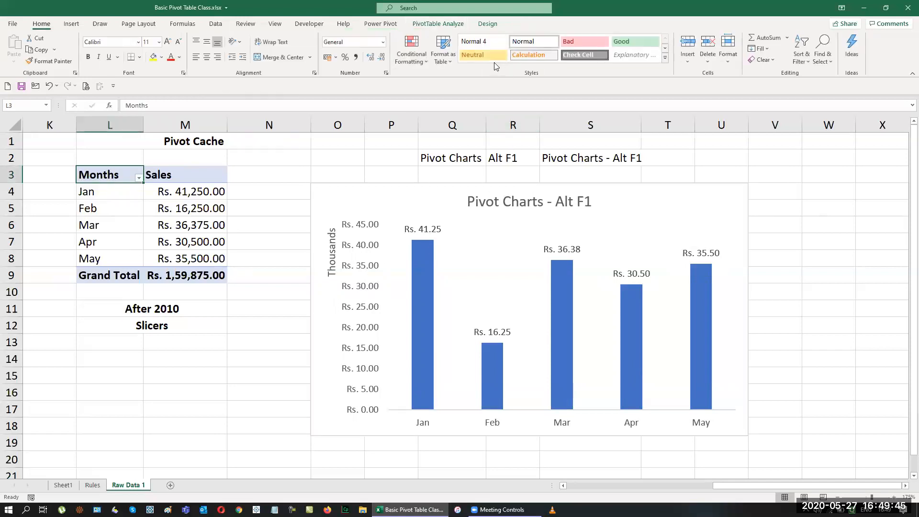
left_click(438, 24)
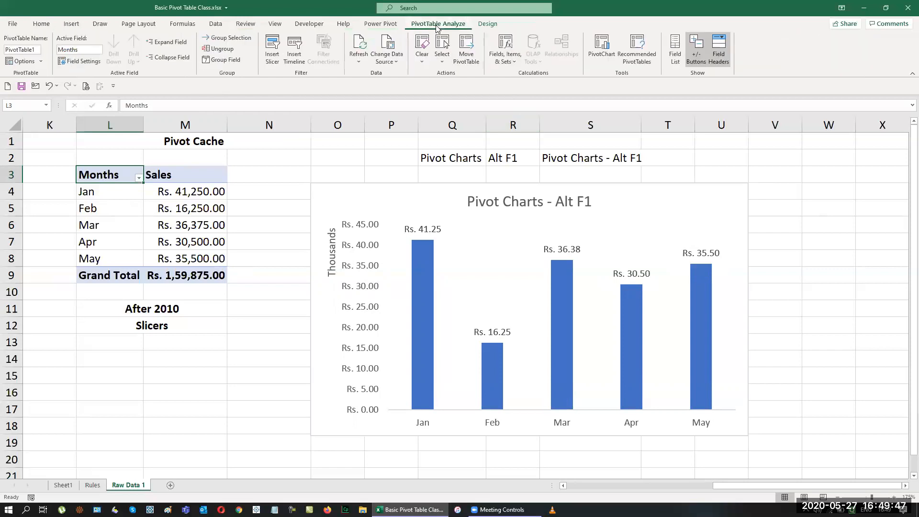
left_click(274, 59)
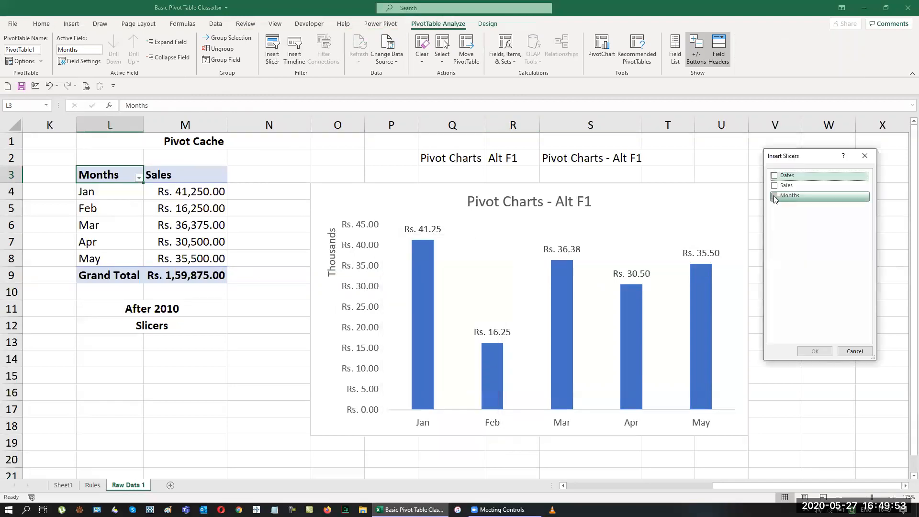
left_click(774, 195)
left_click(820, 353)
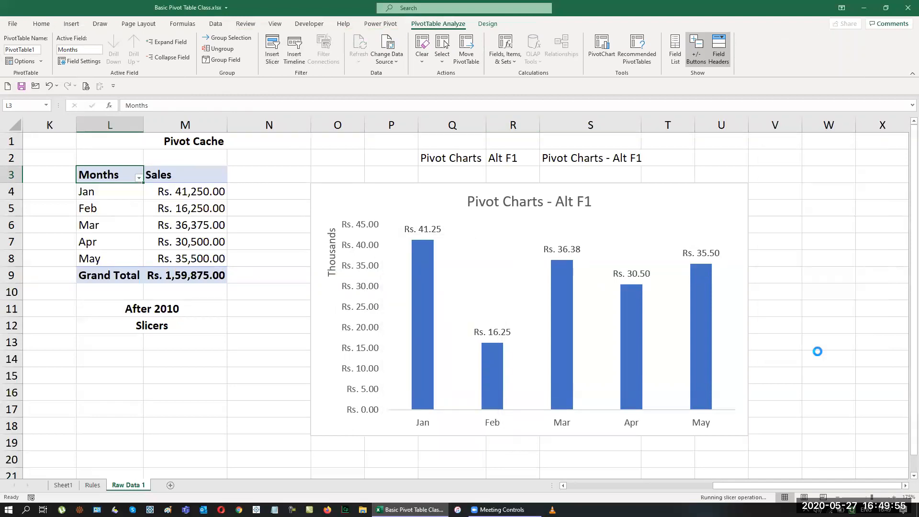
Set the Months slicer to hide items with no data.
left_click_drag(544, 262, 540, 236)
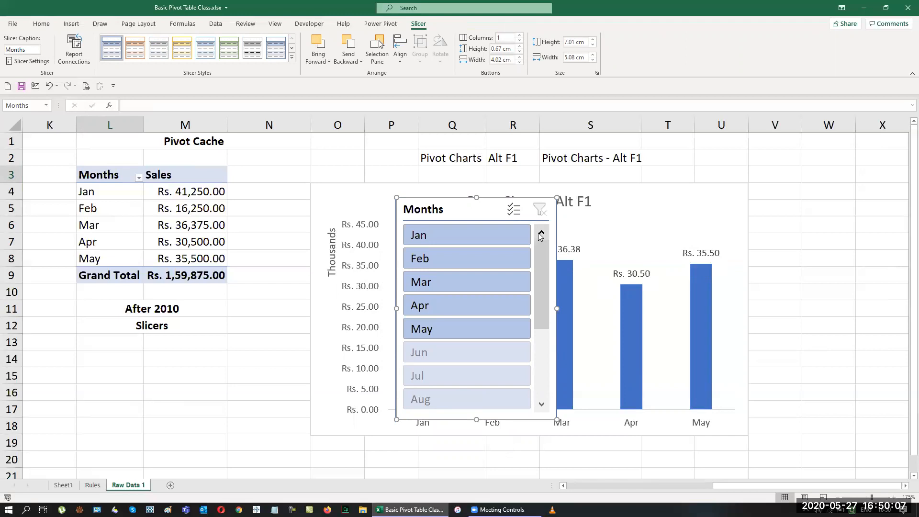
right_click(431, 212)
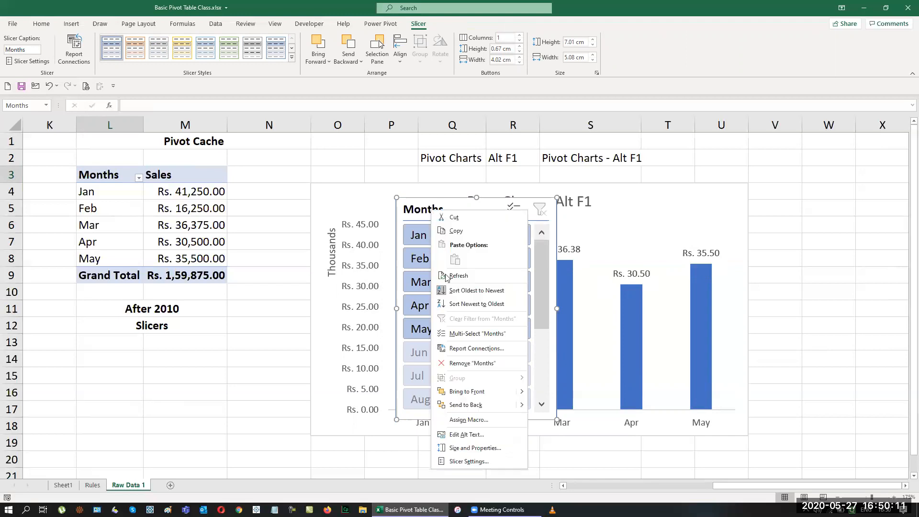
left_click(464, 462)
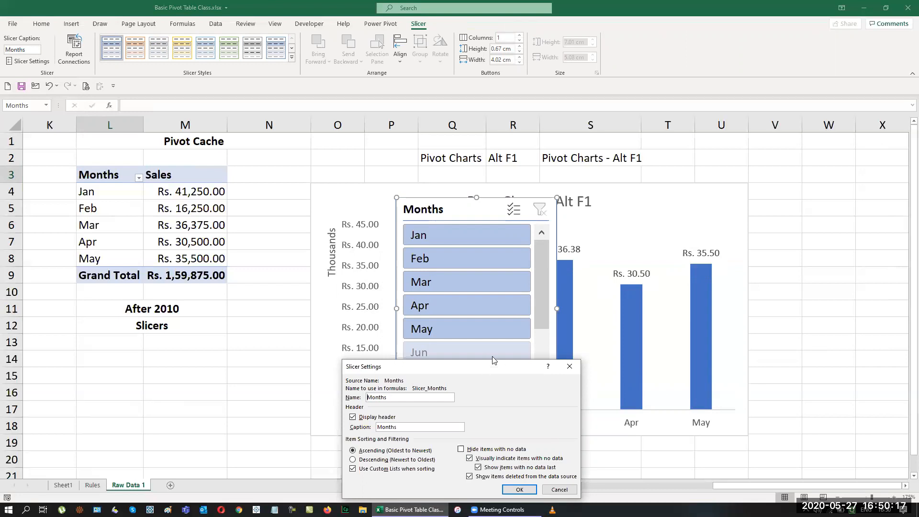
left_click_drag(407, 367, 485, 201)
left_click(538, 285)
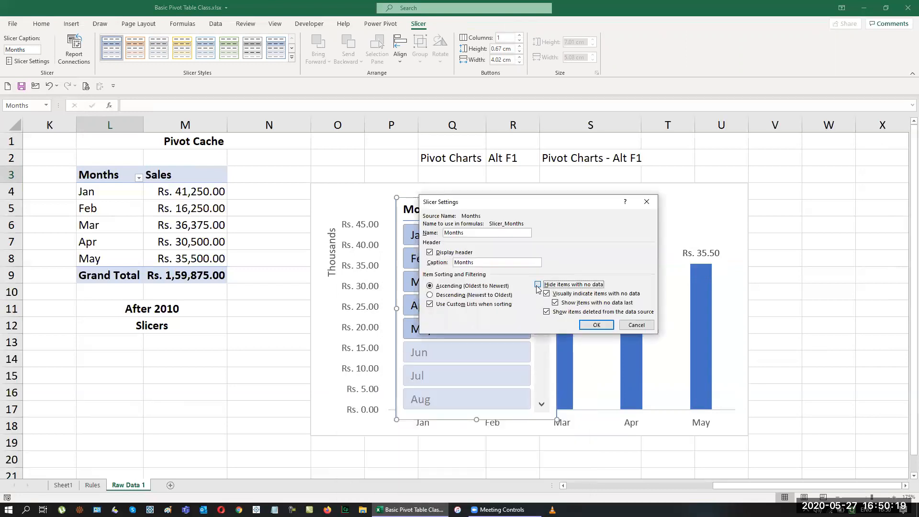
left_click(597, 326)
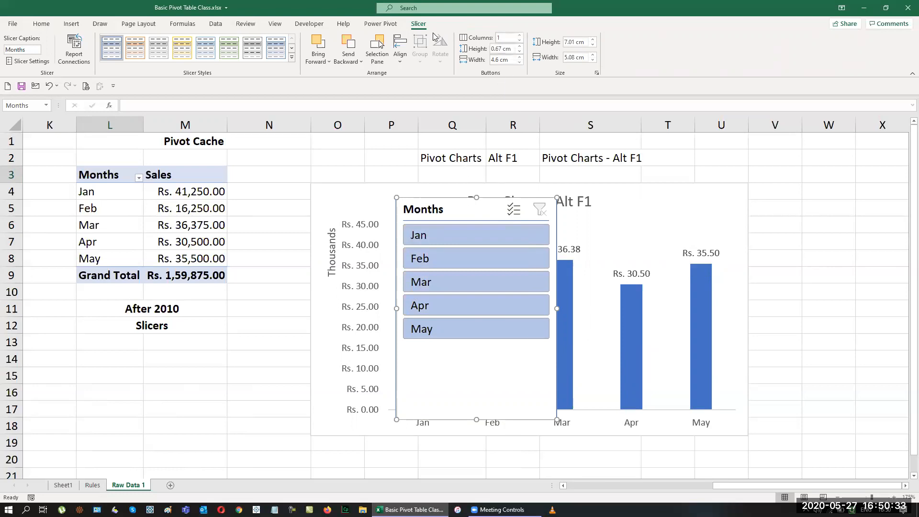
Arrange the Months slicer's buttons in 3 columns and shorten the slicer to about 2.6 cm high.
left_click(519, 35)
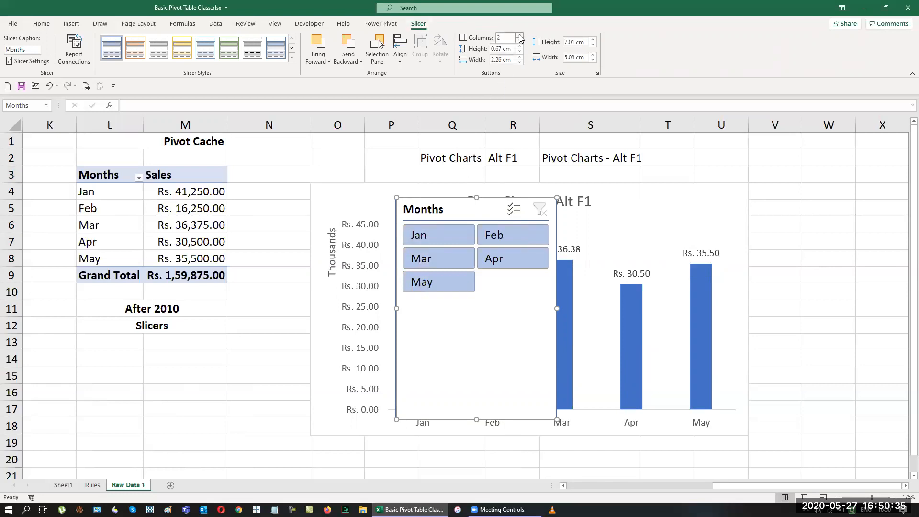
left_click(520, 35)
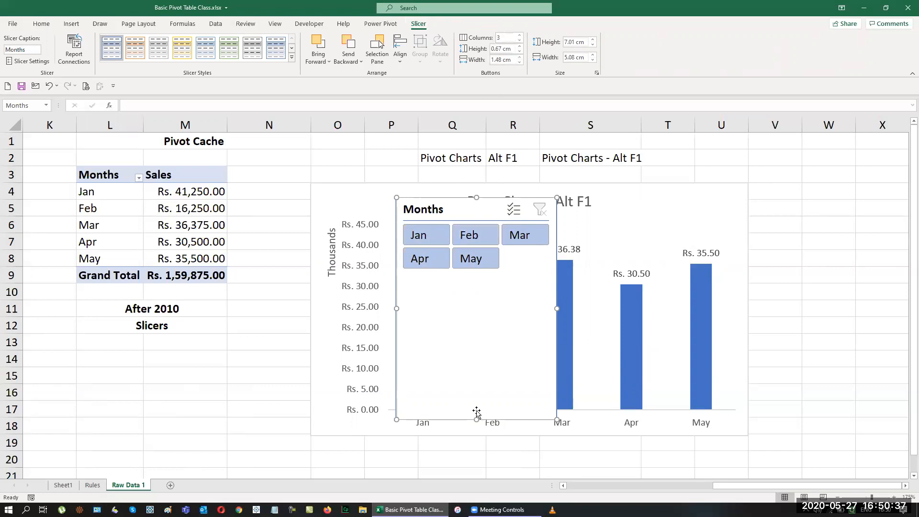
left_click_drag(476, 421, 485, 280)
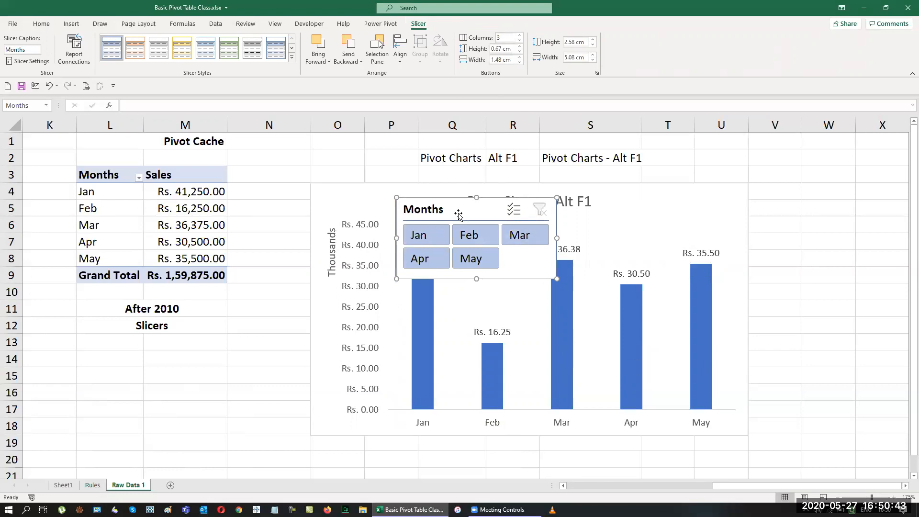
Apply the dark blue slicer style to the Months slicer.
left_click(291, 58)
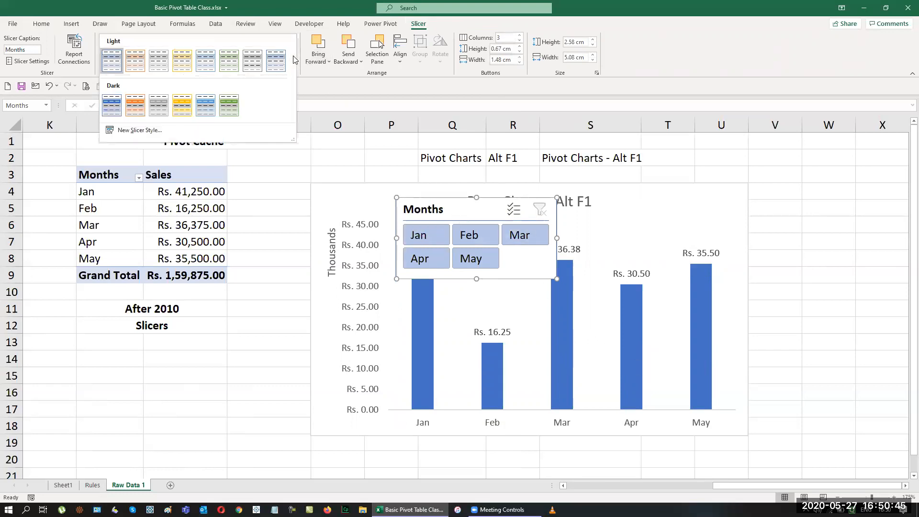
left_click(112, 105)
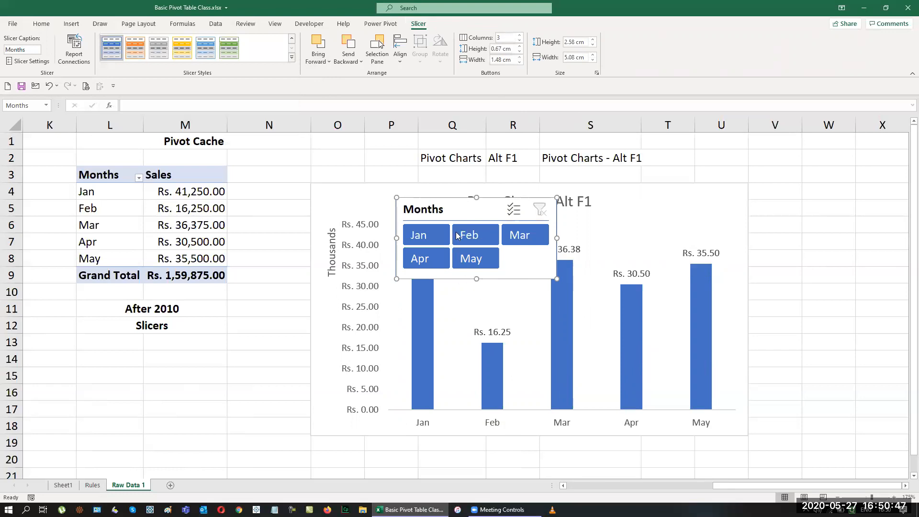
Move the Months slicer off the chart to the empty area just below the Slicers heading.
left_click_drag(450, 210, 120, 349)
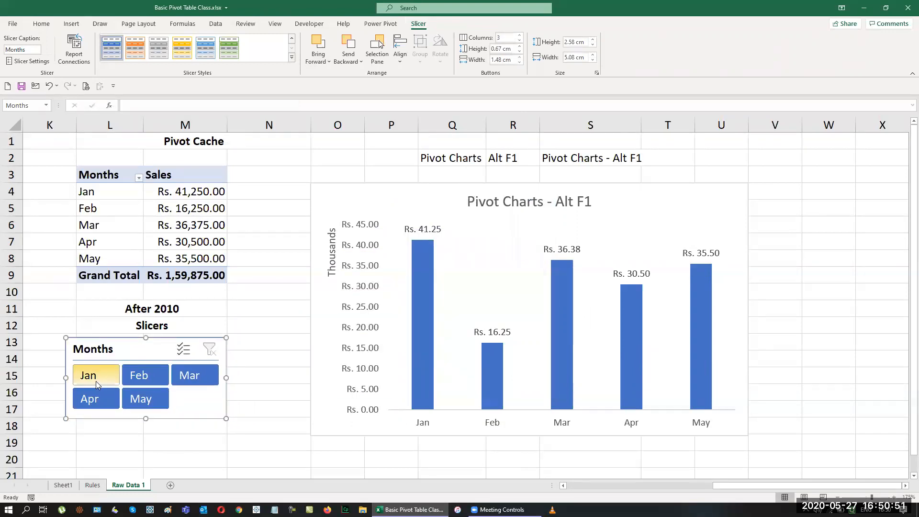
Filter the pivot table and chart to Jan and to Feb with the Months slicer, and clear the filter.
left_click(94, 375)
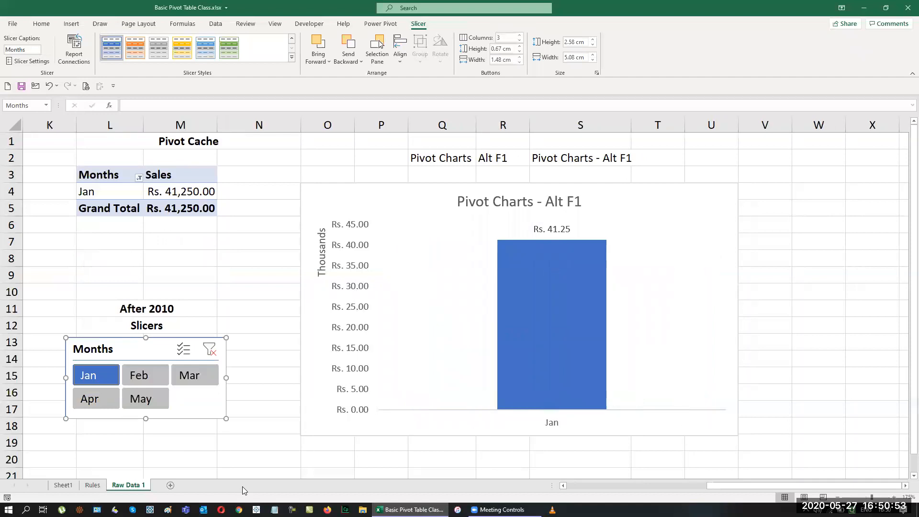
left_click(143, 379)
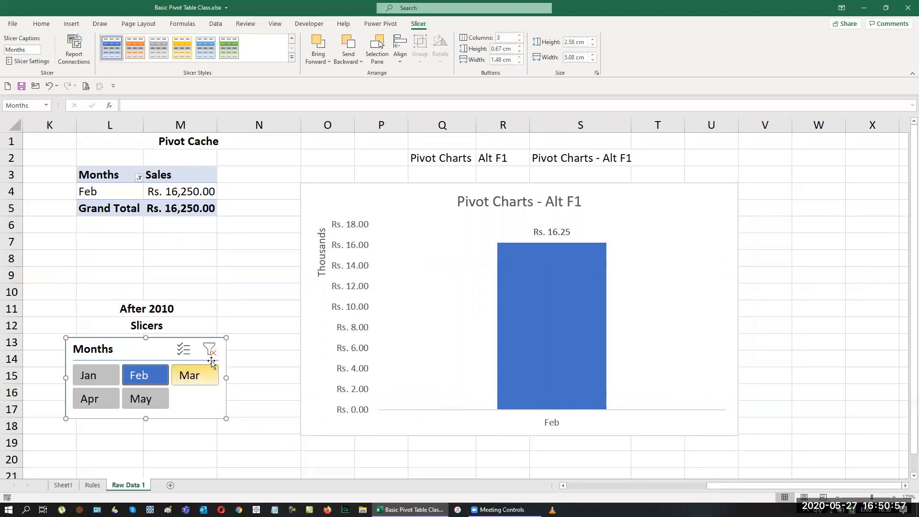
left_click(209, 350)
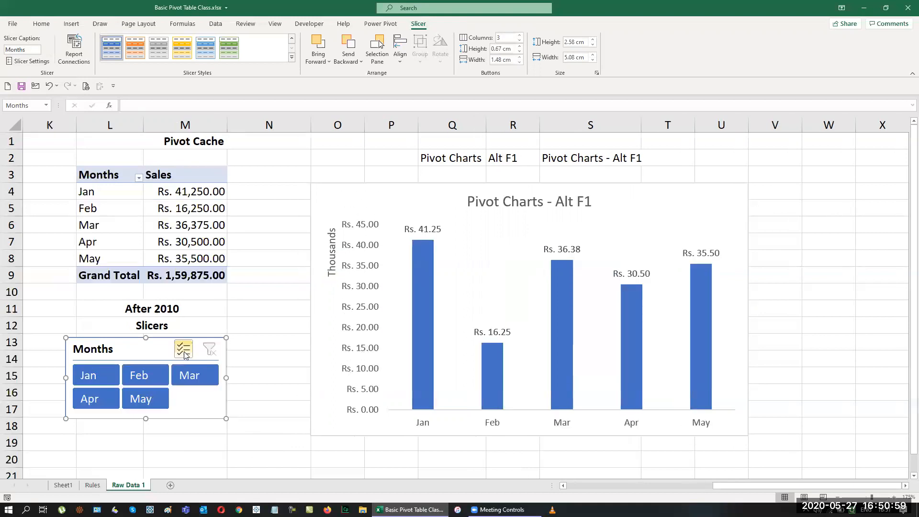
Exclude Mar and May using the Months slicer's multi-select mode, turn that mode off and clear the filter.
left_click(185, 355)
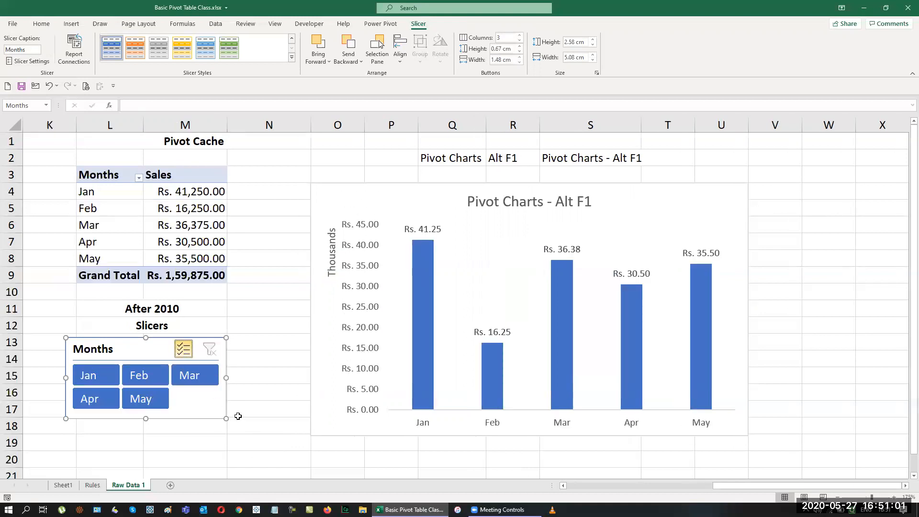
left_click(198, 379)
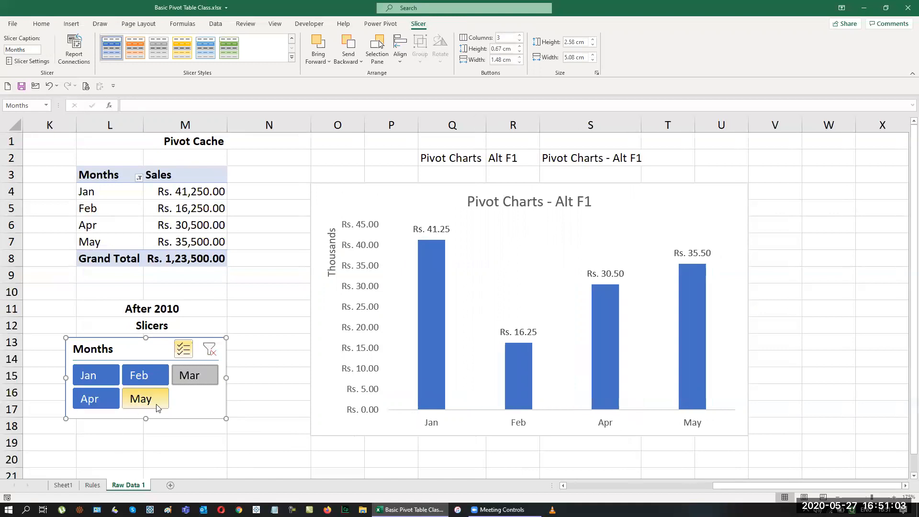
left_click(141, 400)
left_click(183, 352)
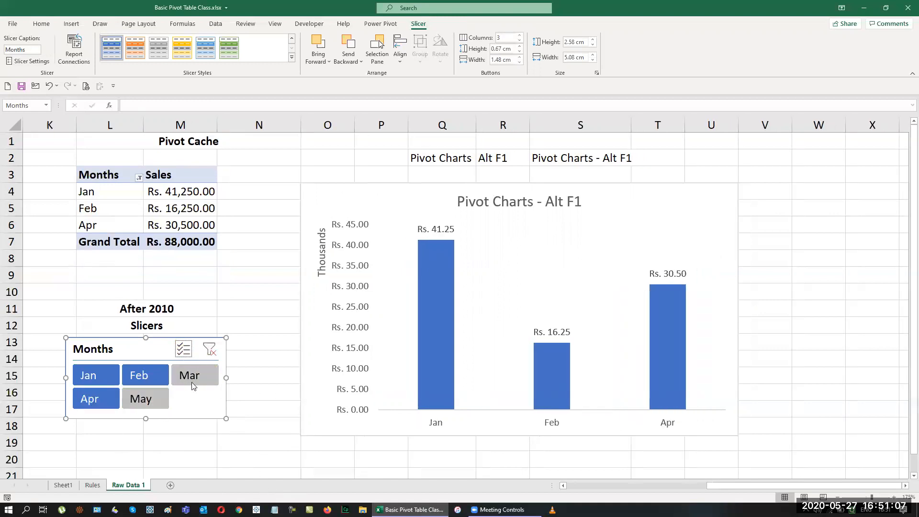
left_click(210, 349)
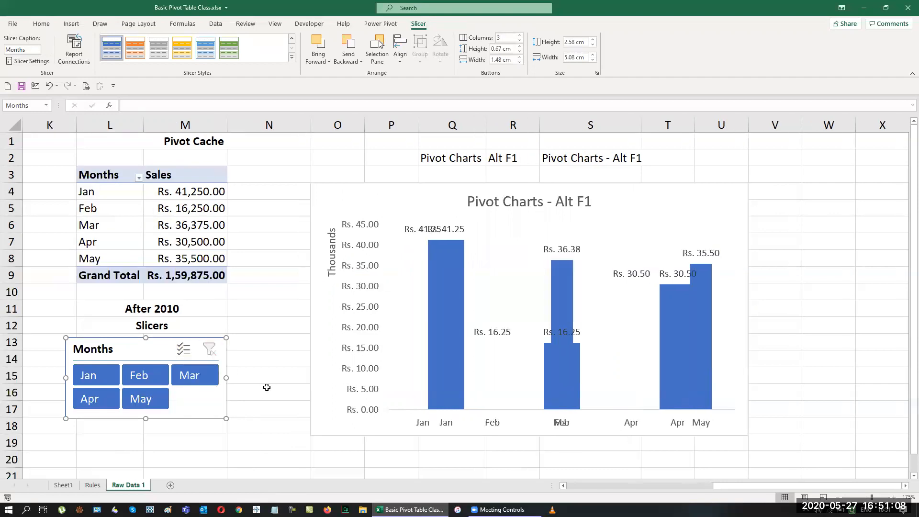
Filter the pivot table to Mar, Apr and May together in the Months slicer, and clear the filter.
left_click(106, 377, "ctrl")
left_click(155, 377, "ctrl")
left_click(193, 375, "ctrl")
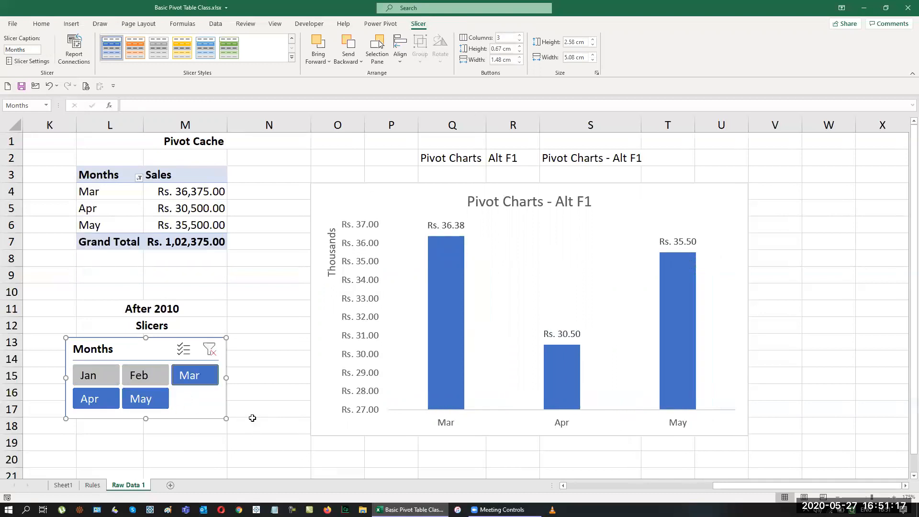
left_click(253, 414)
left_click(212, 354)
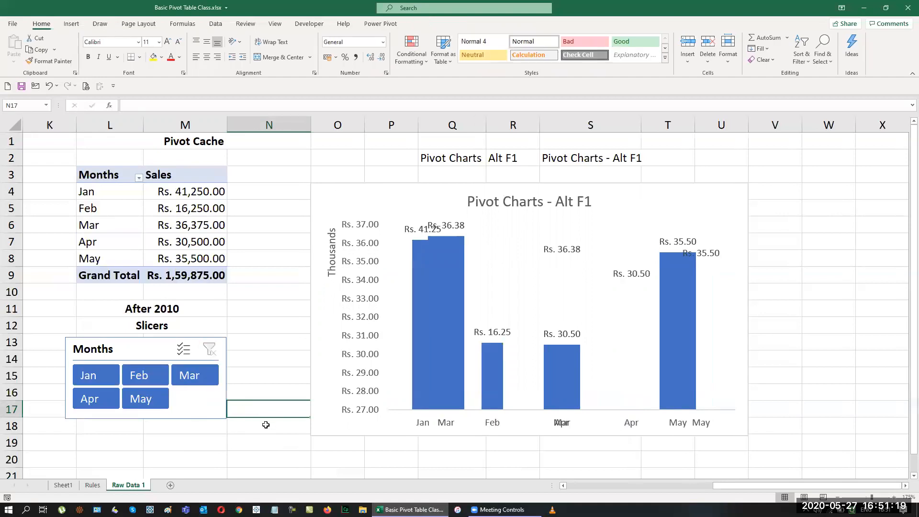
Show only Jan, Feb and Mar through the Months slicer, and clear the filter again.
left_click(94, 381)
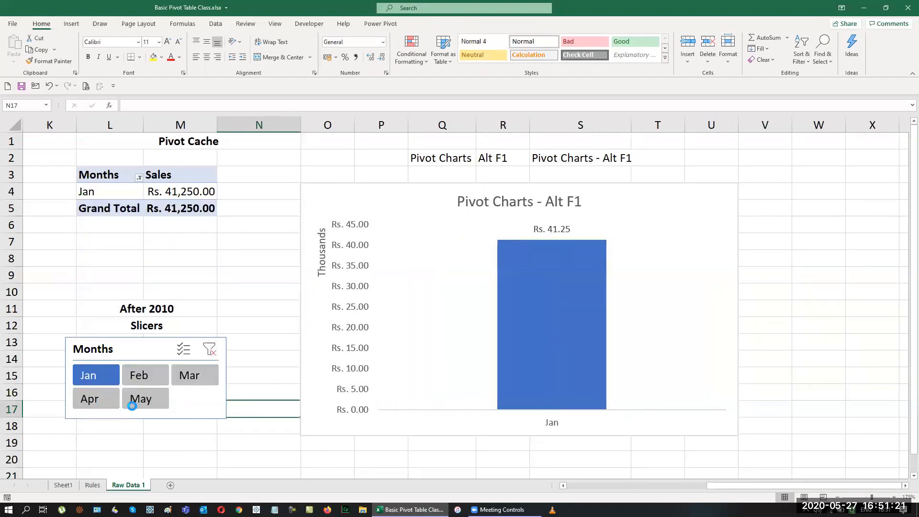
left_click(145, 378, "ctrl")
left_click(190, 376, "ctrl")
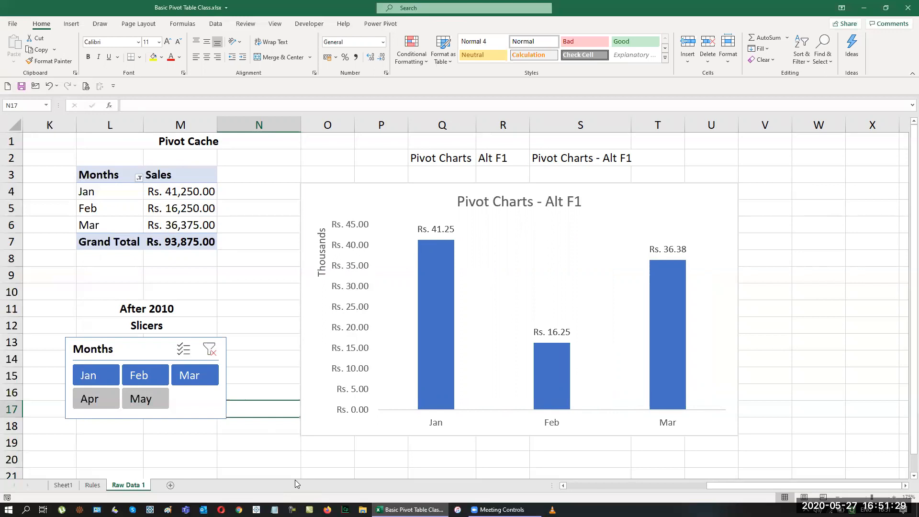
left_click(209, 353)
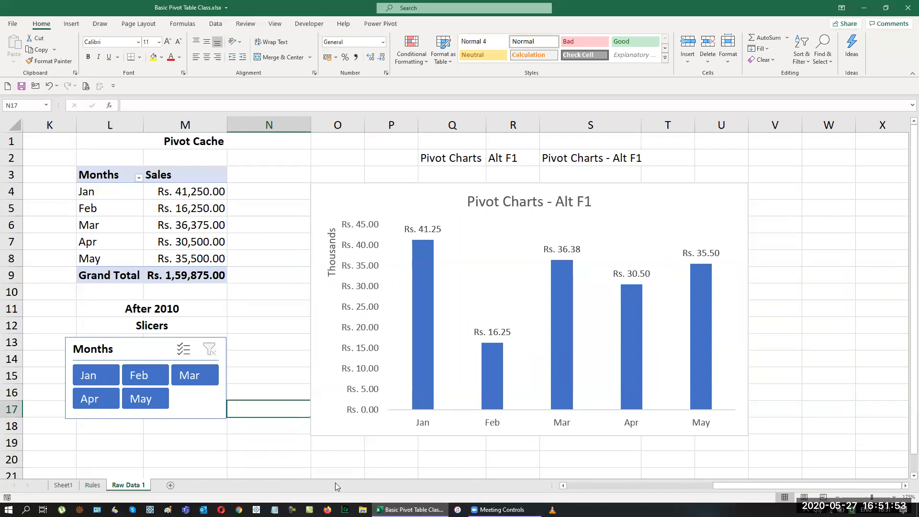
Review the source data on the Raw Data 1 sheet and the course overview on Sheet1.
left_click_drag(795, 486, 649, 489)
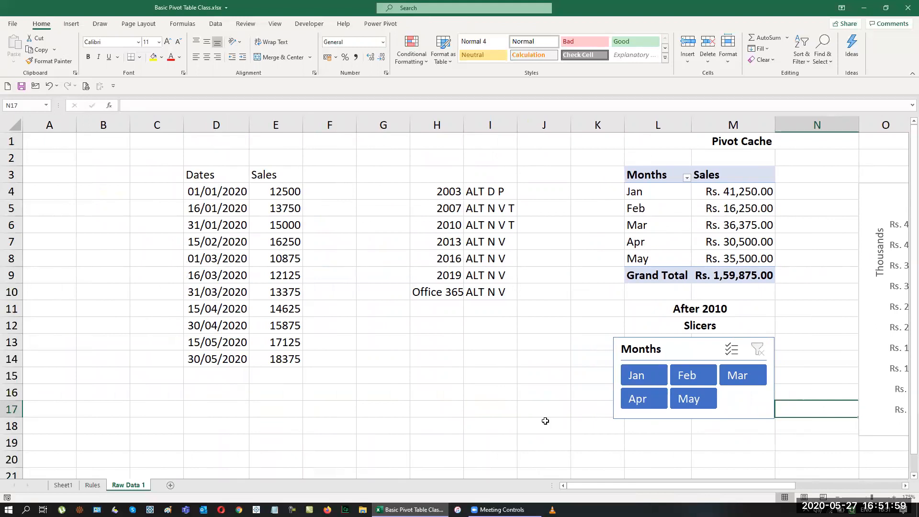
left_click(545, 421)
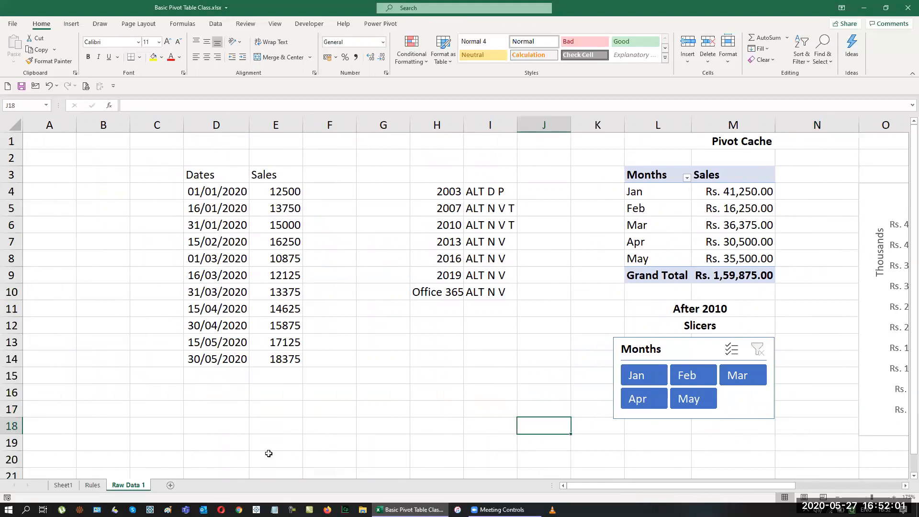
left_click(62, 485)
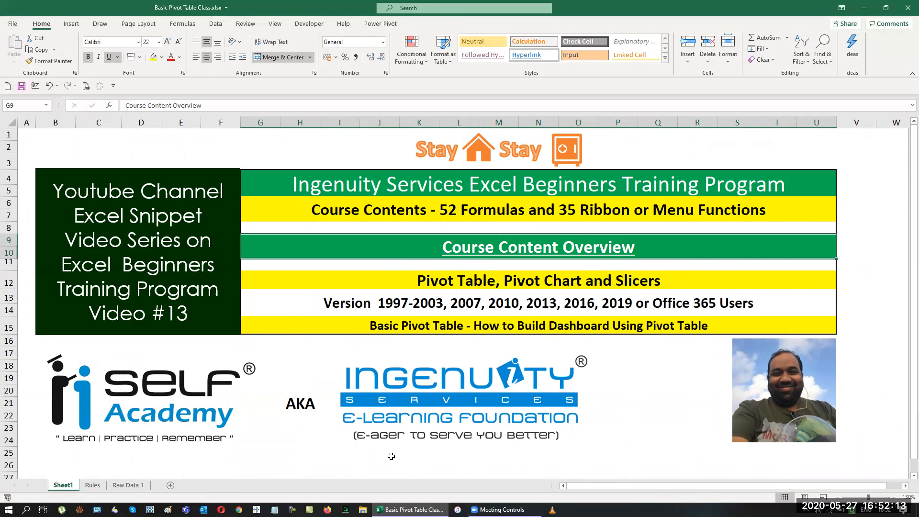
Minimize the workbook and open Raw Data.xlsx from the Excel Classes folder on the desktop.
left_click(863, 7)
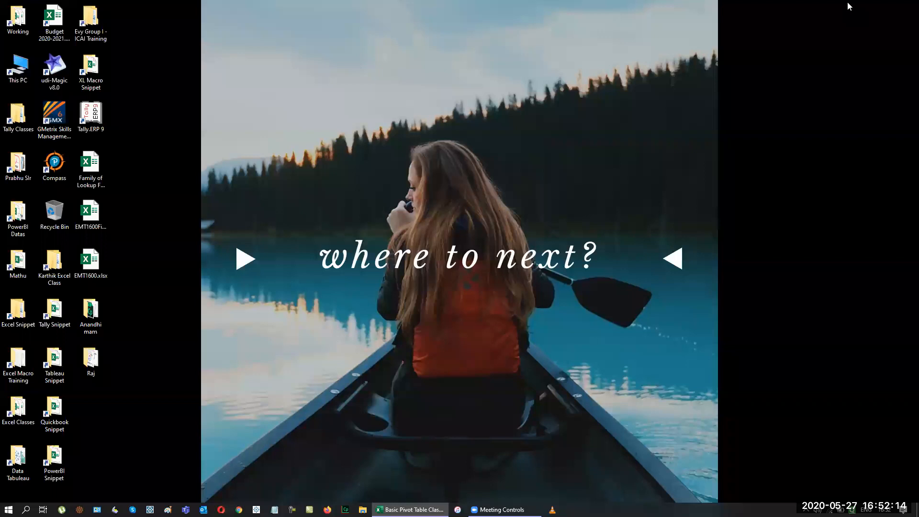
double_click(18, 410)
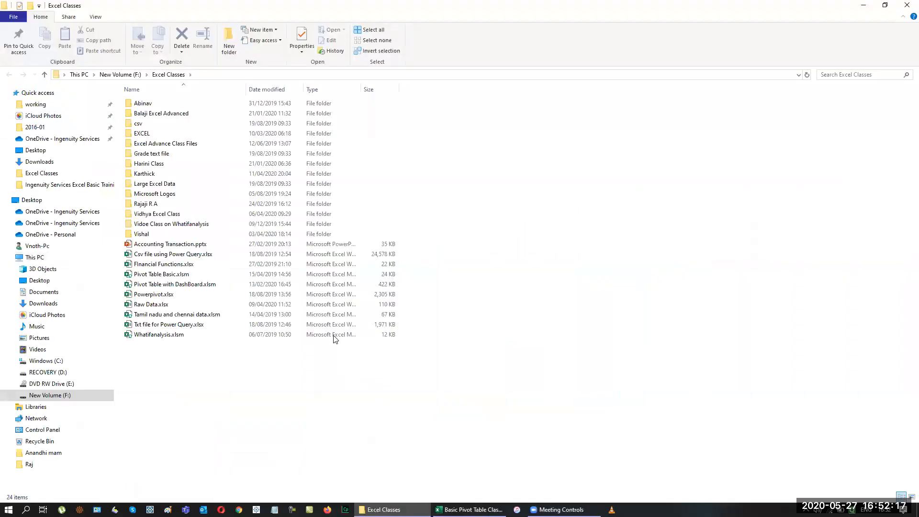
left_click(159, 307)
double_click(160, 307)
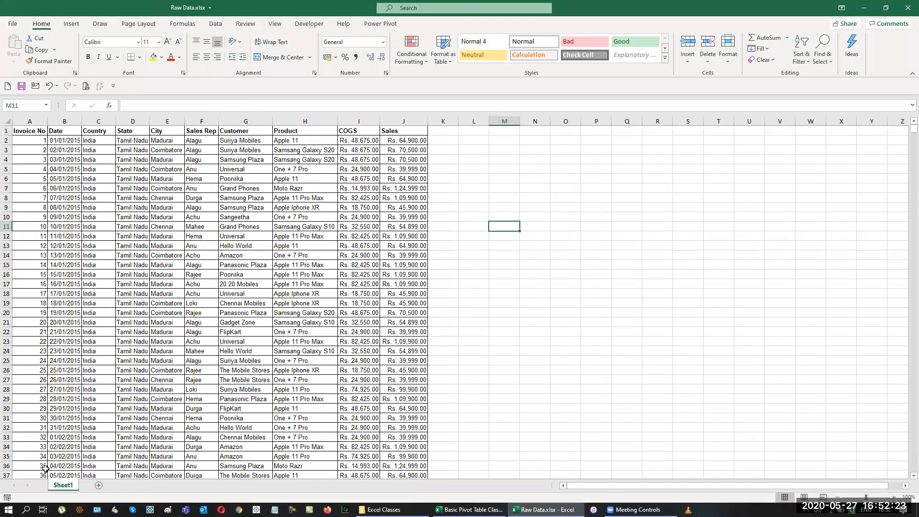
Copy Sheet1 of Raw Data.xlsx to the end of the Basic Pivot Table Class.xlsx workbook.
right_click(68, 487)
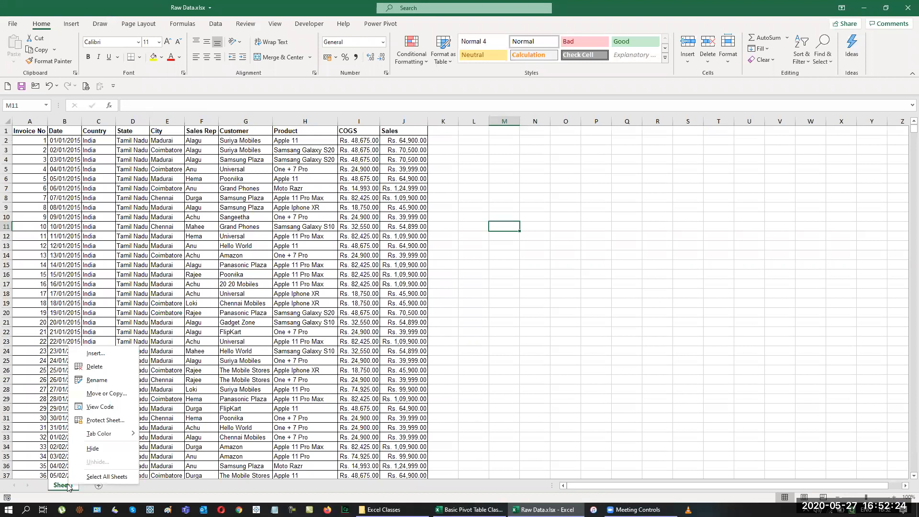
left_click(106, 393)
left_click(167, 358)
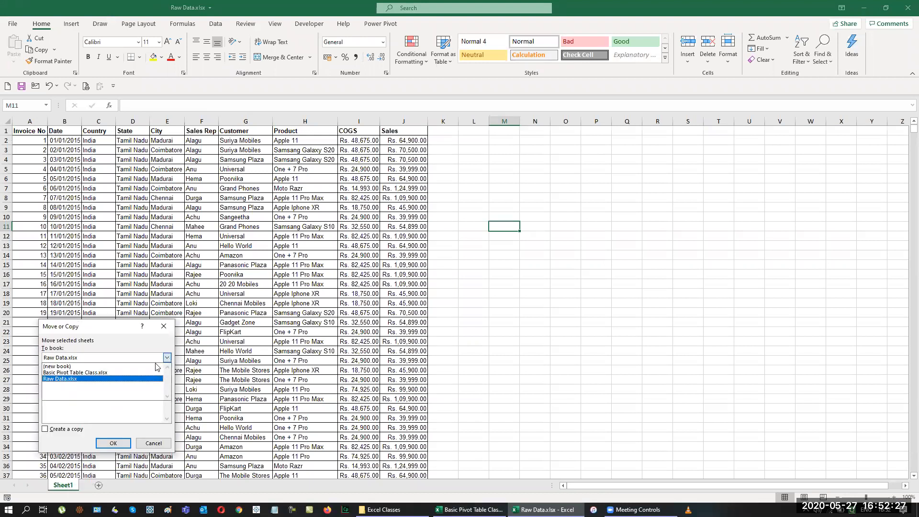
left_click(76, 372)
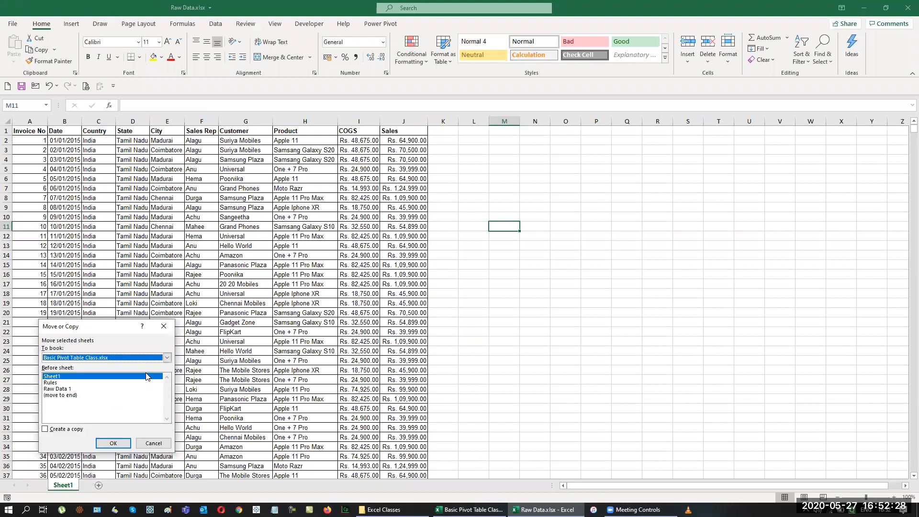
left_click(62, 396)
left_click(45, 429)
left_click(113, 443)
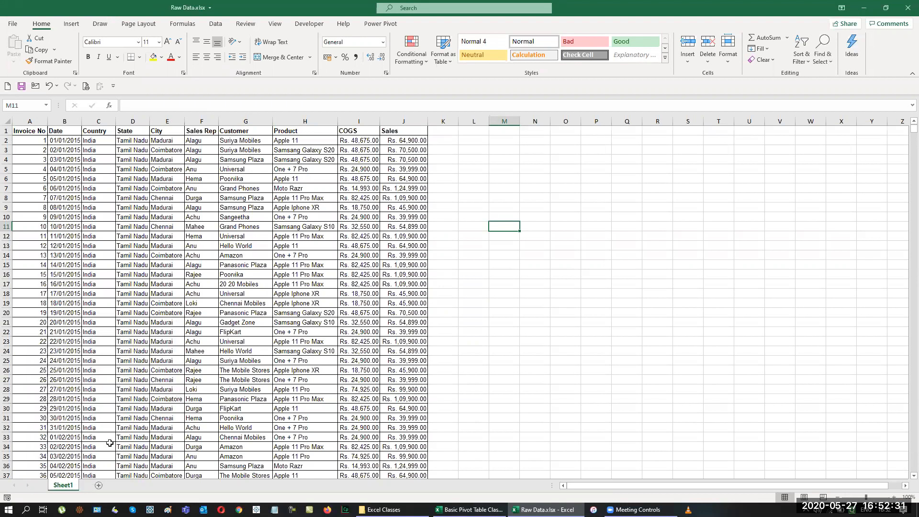
Rename the copied sheet as Real Time Data.
right_click(180, 486)
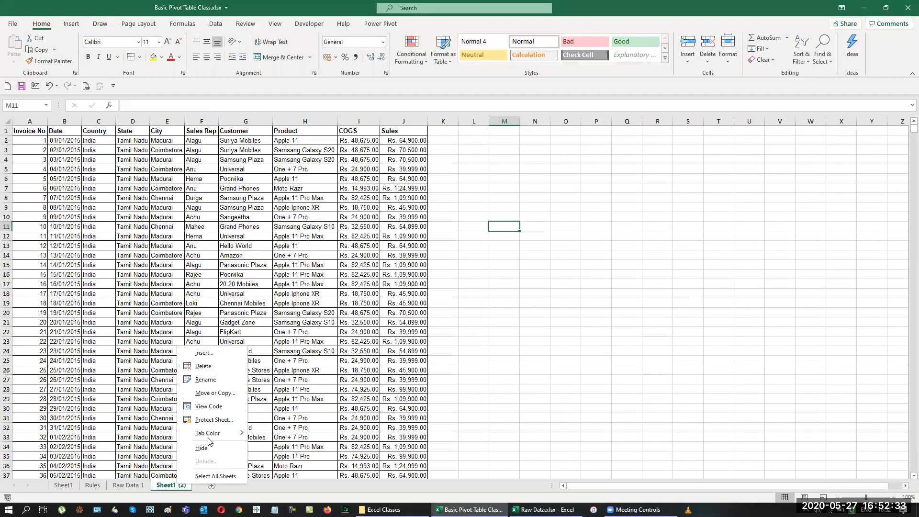
left_click(227, 380)
key("BackSpace")
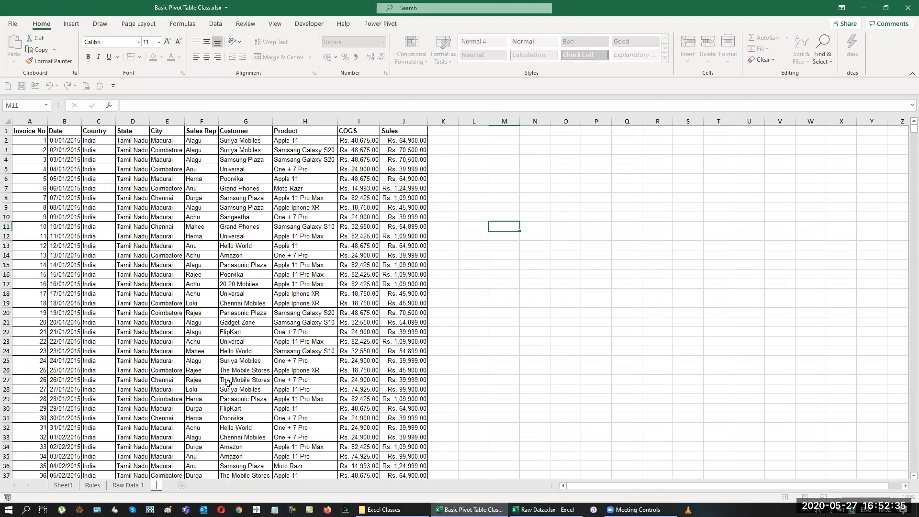
type("Real Time Data")
key("Return")
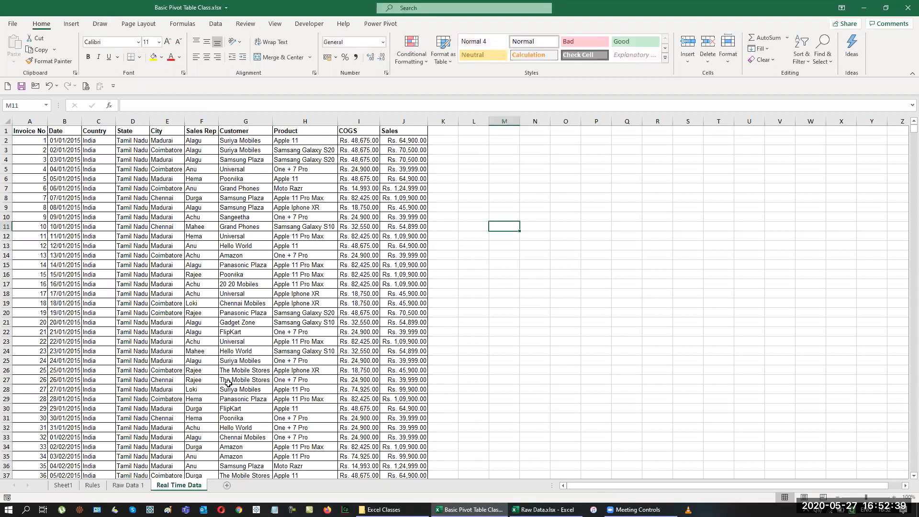
Check the extent of the Real Time Data table from the Invoice No header to its last record.
key("Left")
key("Left")
key("Left")
key("ctrl+Up")
key("ctrl+Left")
key("ctrl+Down")
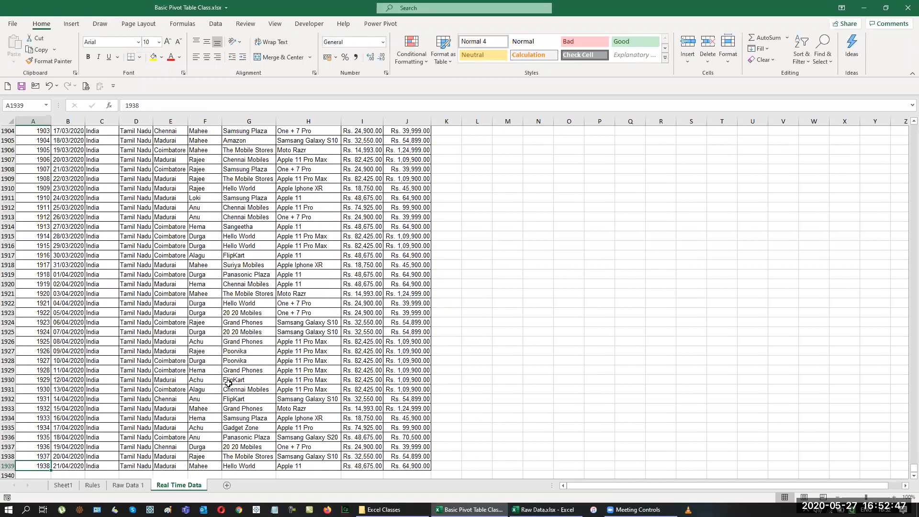
key("ctrl+Up")
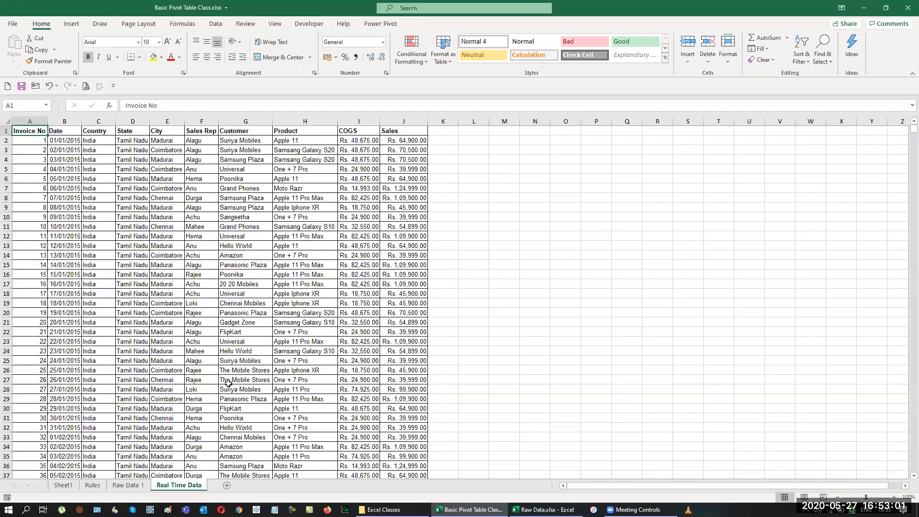
Review the pivot table, Months slicer and pivot chart side by side on the Raw Data 1 sheet.
left_click(127, 486)
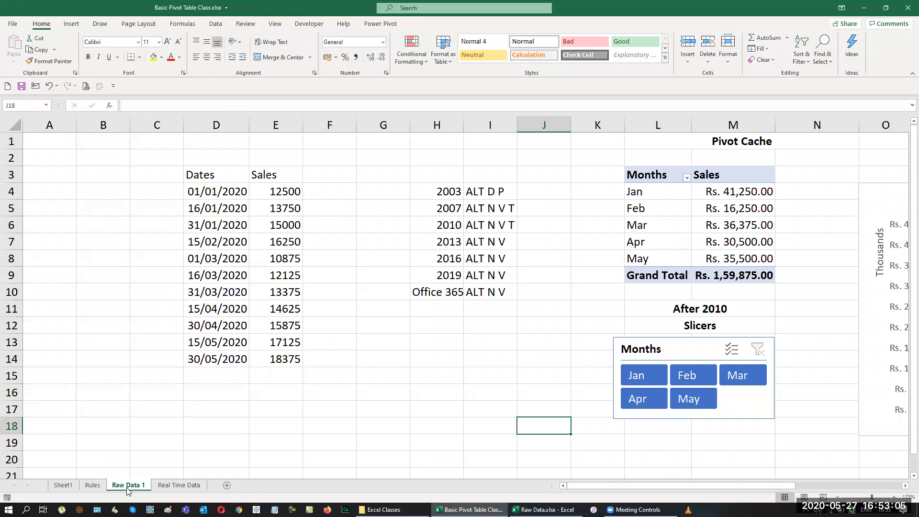
left_click_drag(631, 486, 761, 476)
left_click(838, 498)
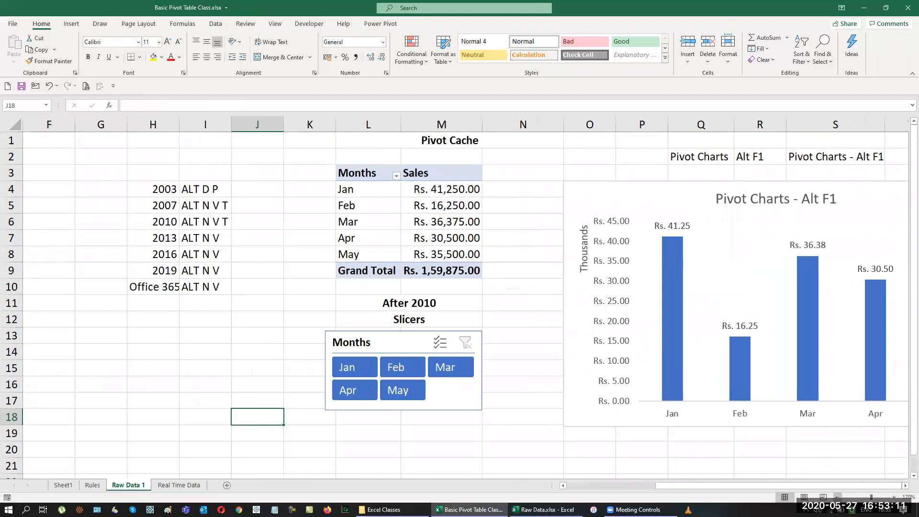
left_click(838, 497)
left_click(906, 486)
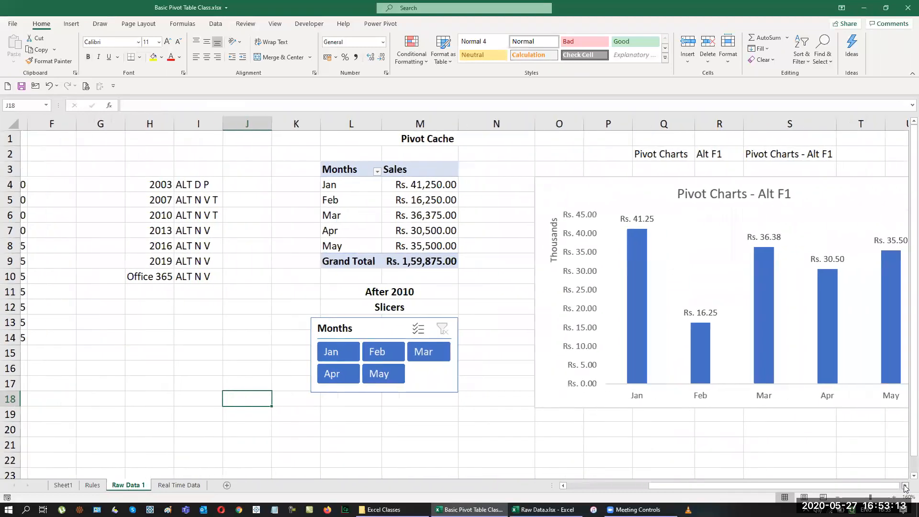
left_click(905, 486)
left_click(905, 486)
Create a pivot table on a new worksheet from the Real Time Data range $A$1:$J$1939.
left_click(181, 488)
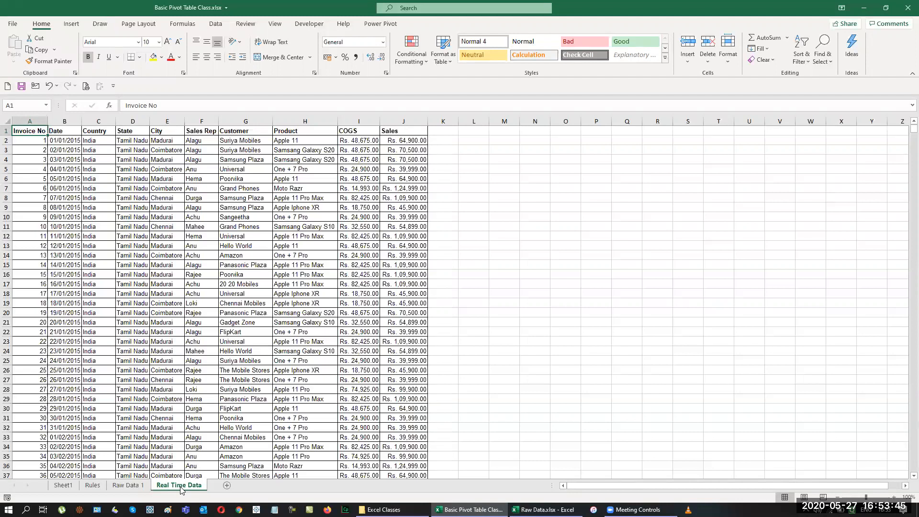
key("alt+n")
key("v")
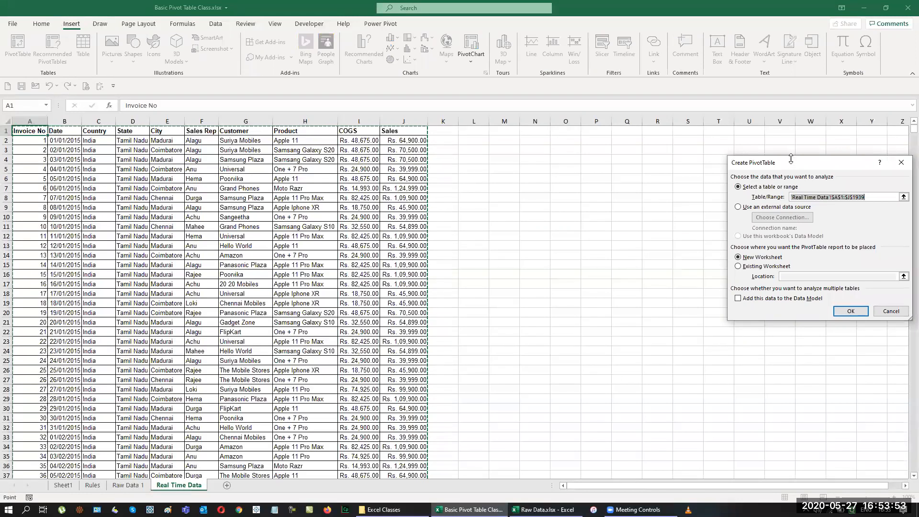
left_click_drag(791, 158, 562, 171)
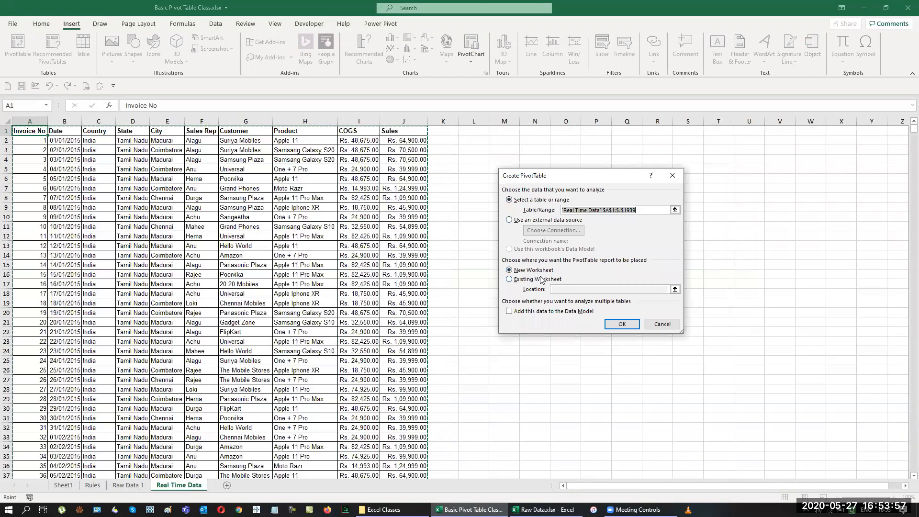
left_click(632, 329)
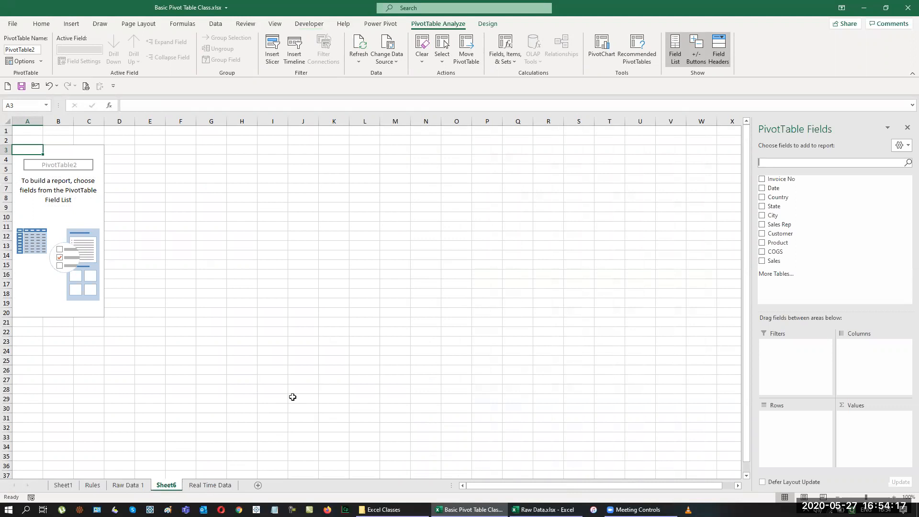
On the Real Time Data sheet, enter the heading Agenda in cell N1 and Yearly Sales in N2.
left_click(214, 485)
left_click(527, 130)
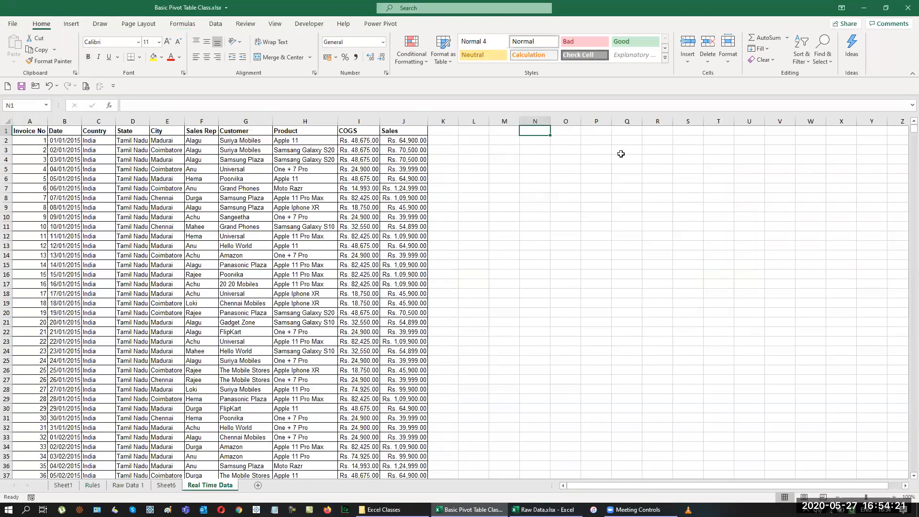
type("Agenda")
key("Return")
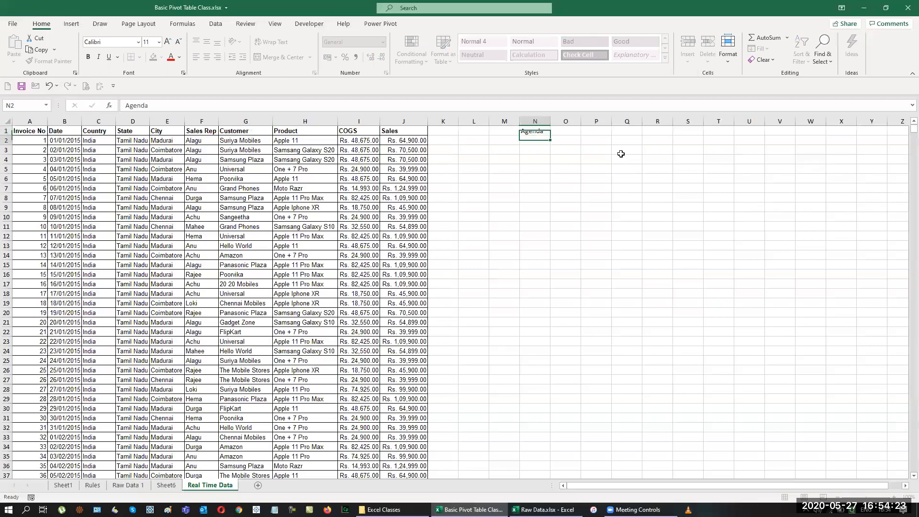
type("Yearly Sales")
key("Return")
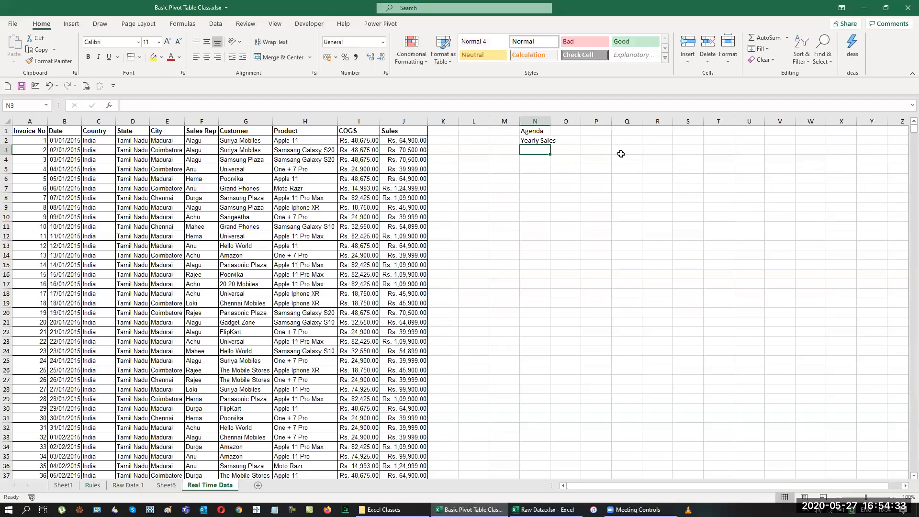
Add Sales Rep Sales in N3 and Customer wise Sales in N4 to the agenda list.
type("Slaes")
key("BackSpace")
key("BackSpace")
key("BackSpace")
key("BackSpace")
type("ales Rep Sales")
key("Return")
type("Customer wise Sales")
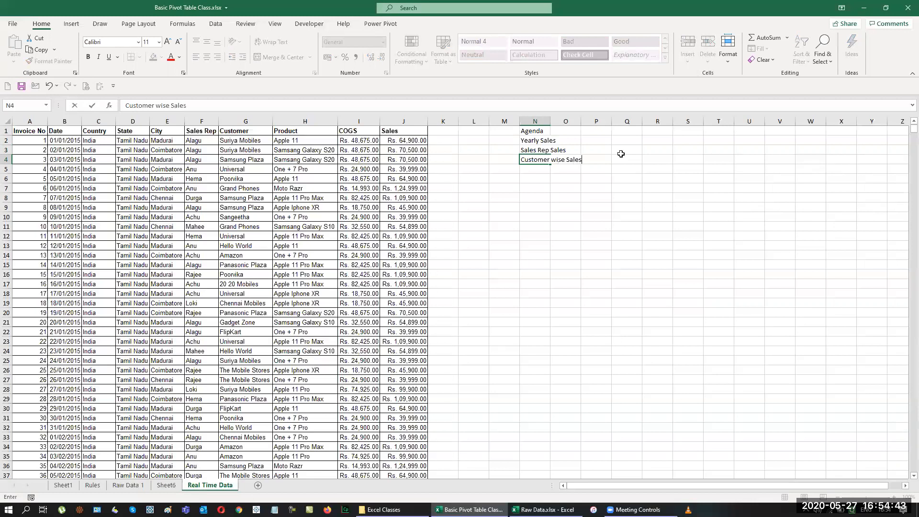
key("Return")
Add Product Sales in N5 and City Sales in N6 to the agenda list.
type("Prod")
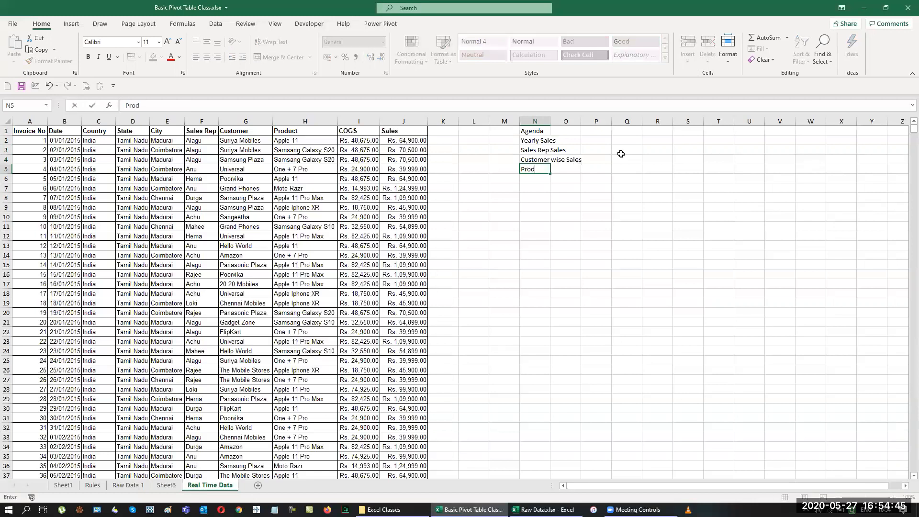
type("uct Sales")
key("Return")
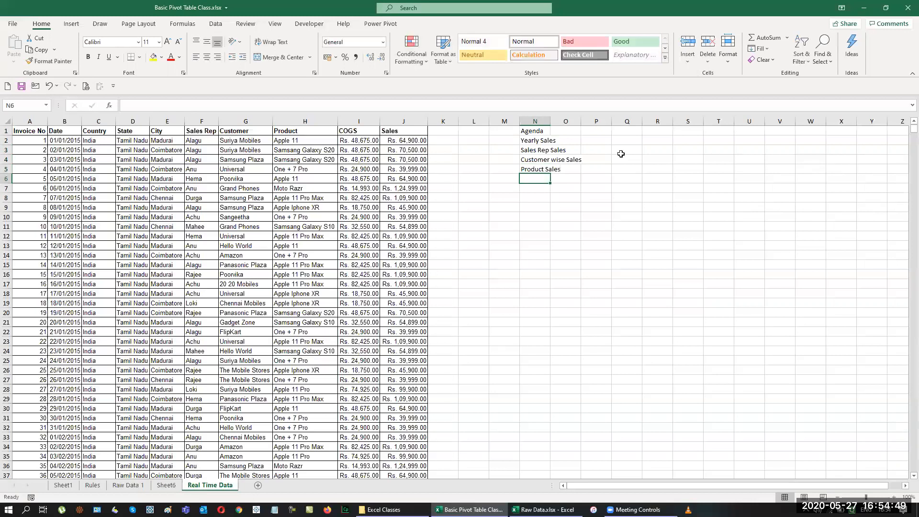
type("Cituy")
key("BackSpace")
key("BackSpace")
type("y Sales")
key("Return")
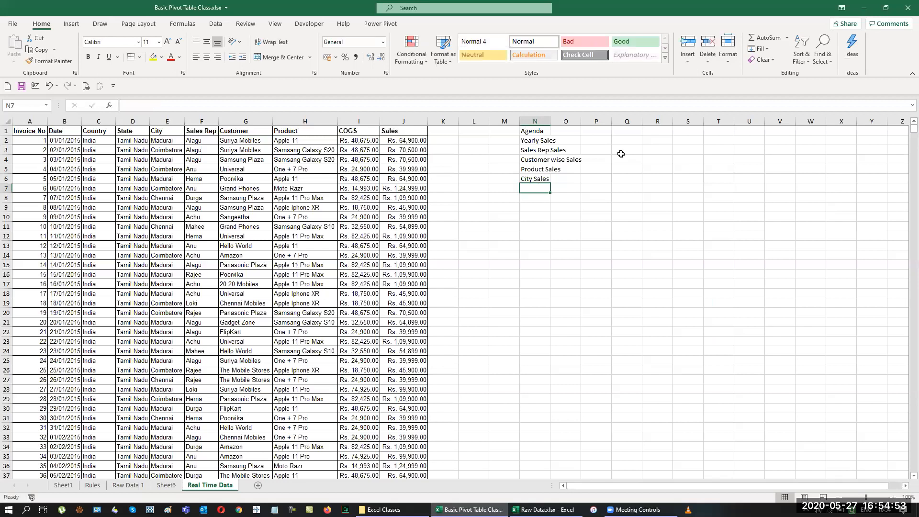
AutoFit the width of column N to the agenda entries in N1:N6.
key("Up")
key("ctrl+shift+Up")
key("alt+o")
key("c")
key("a")
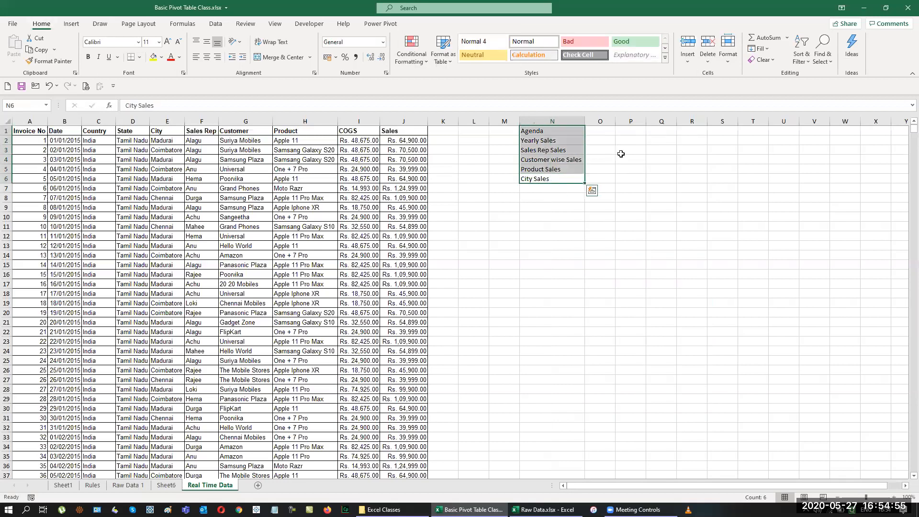
Make the Agenda heading in N1 bold and underlined, and return to the empty pivot table on Sheet6.
key("ctrl+shift+Down")
key("ctrl+Up")
key("ctrl+b")
key("ctrl+u")
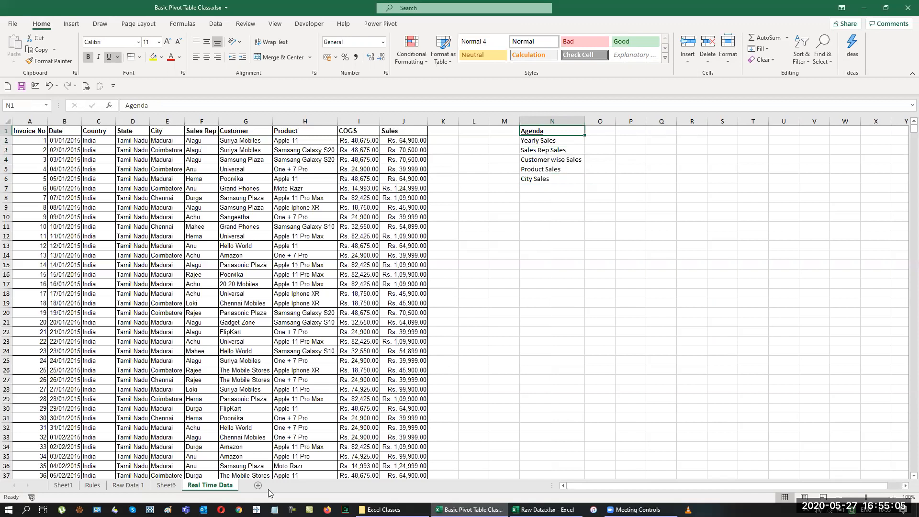
left_click(167, 485)
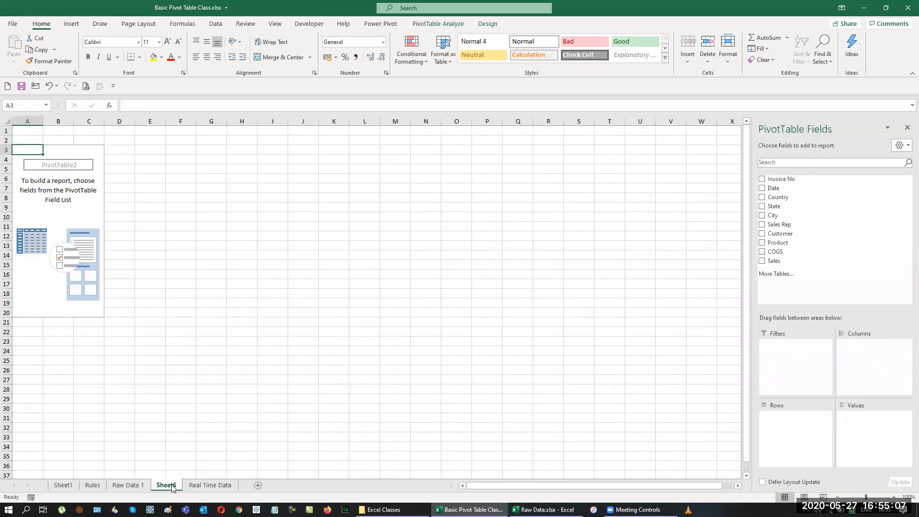
Rename the new pivot table sheet as Yearly Sales and move it after the Real Time Data sheet.
double_click(172, 485)
type("Y")
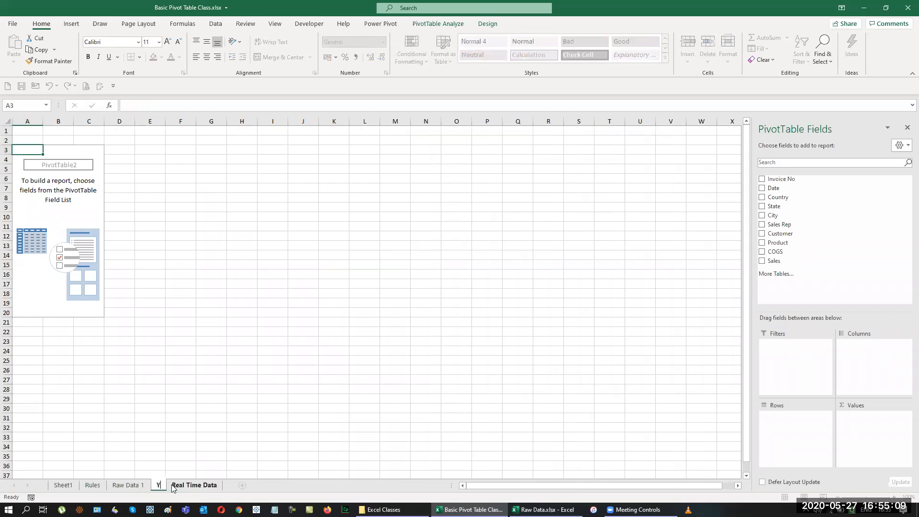
type("early Sales")
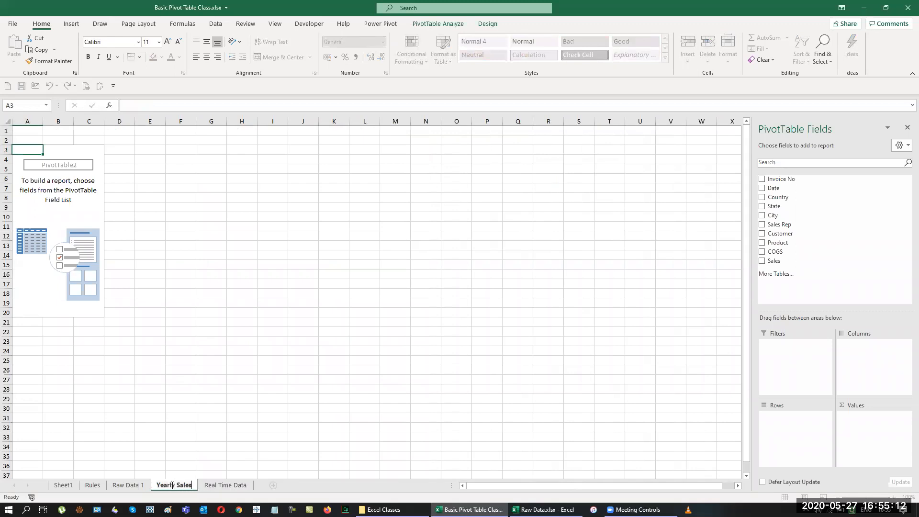
key("Return")
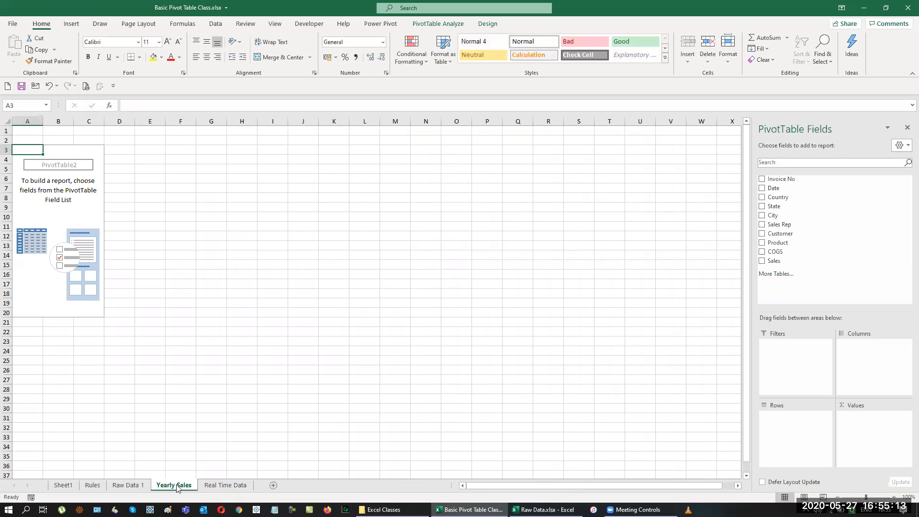
left_click_drag(262, 477, 263, 485)
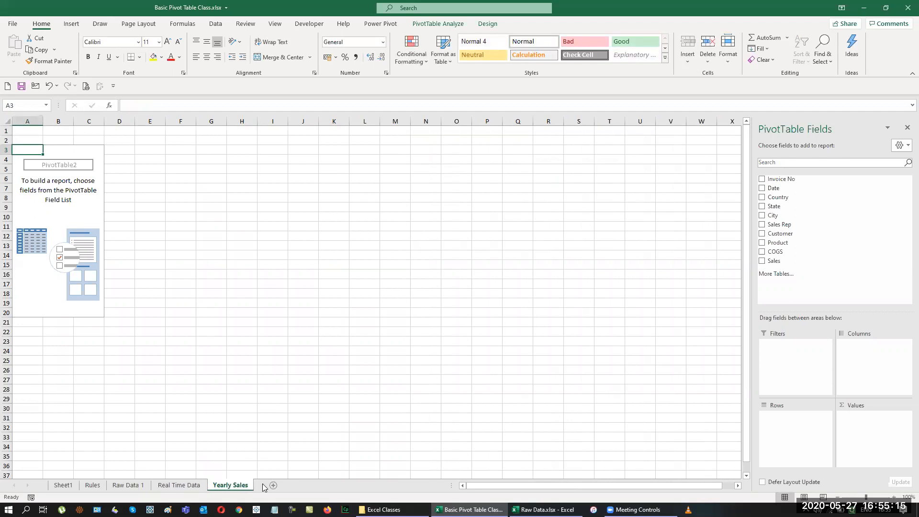
Build the pivot table with Years as the only row field, without Date and Quarters, and Sales summed as values.
left_click(763, 188)
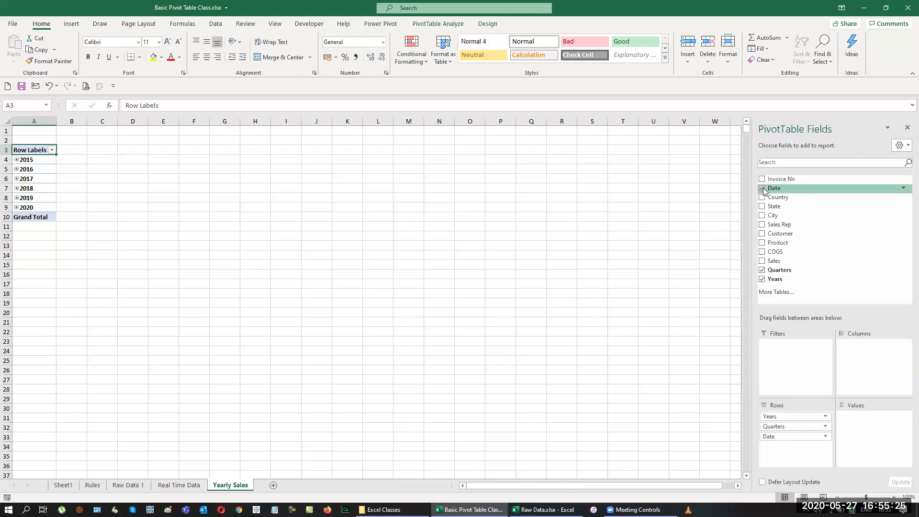
left_click(762, 270)
left_click(763, 279)
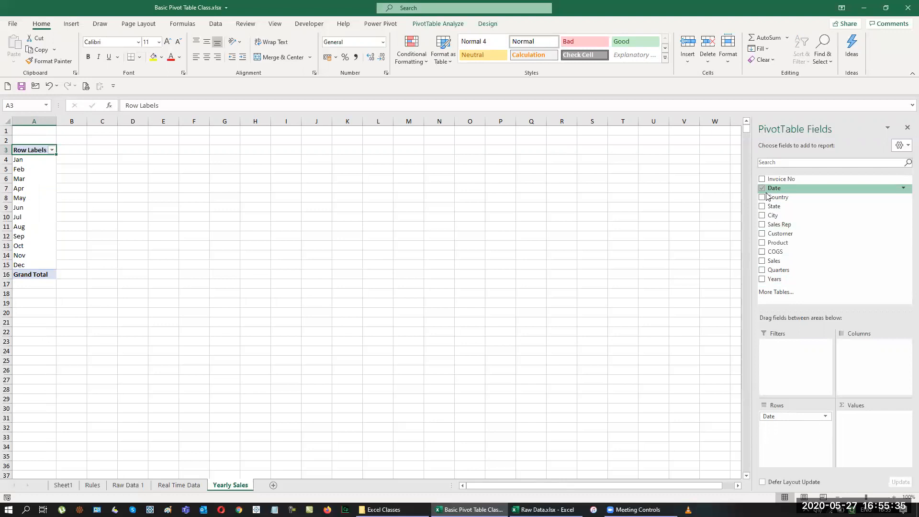
left_click(762, 270)
left_click(762, 279)
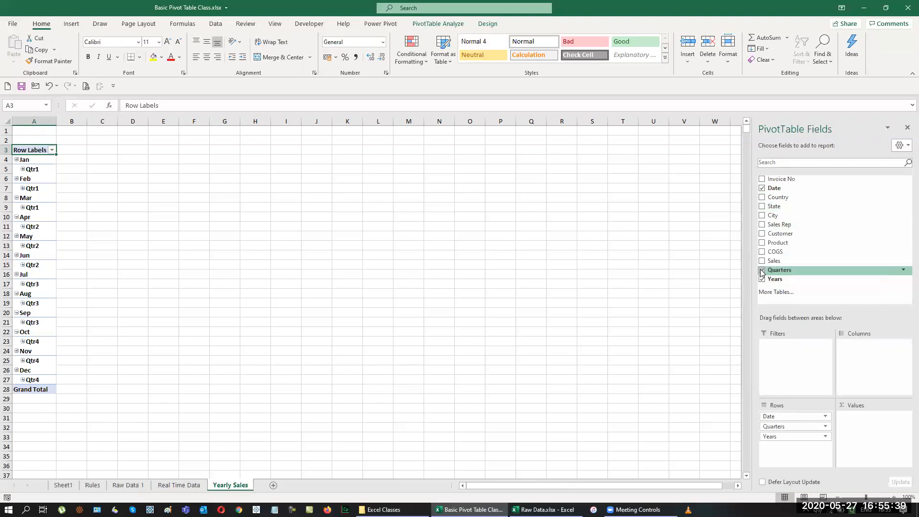
left_click(762, 270)
left_click(762, 188)
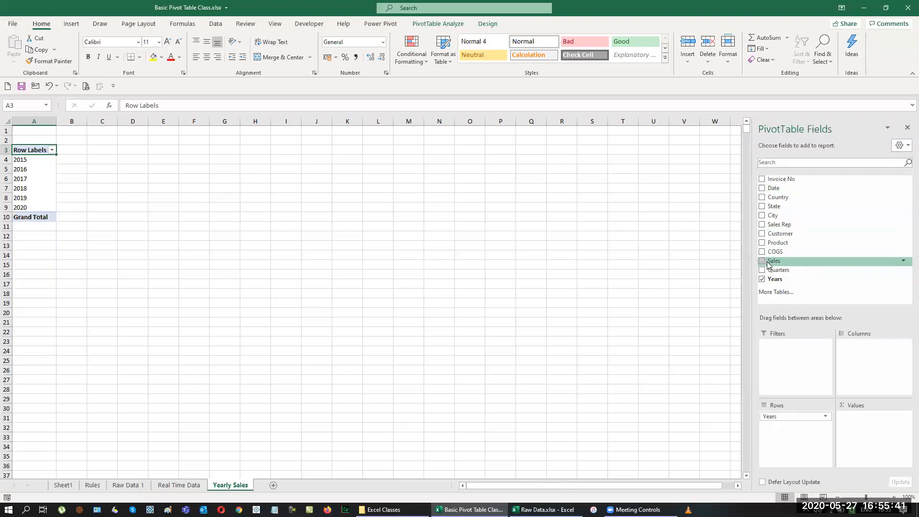
left_click(761, 261)
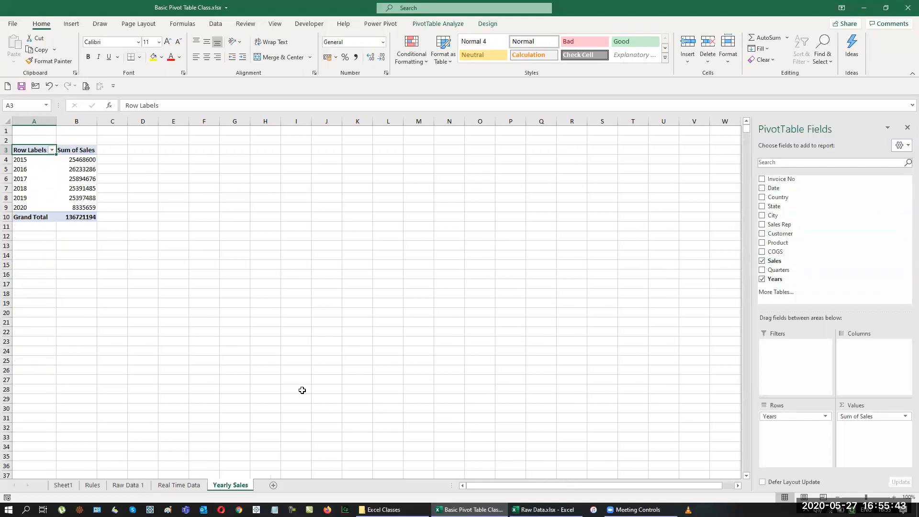
Change the pivot table's report layout to tabular form.
scroll(256, 378, "up", 3)
scroll(281, 384, "up", 2)
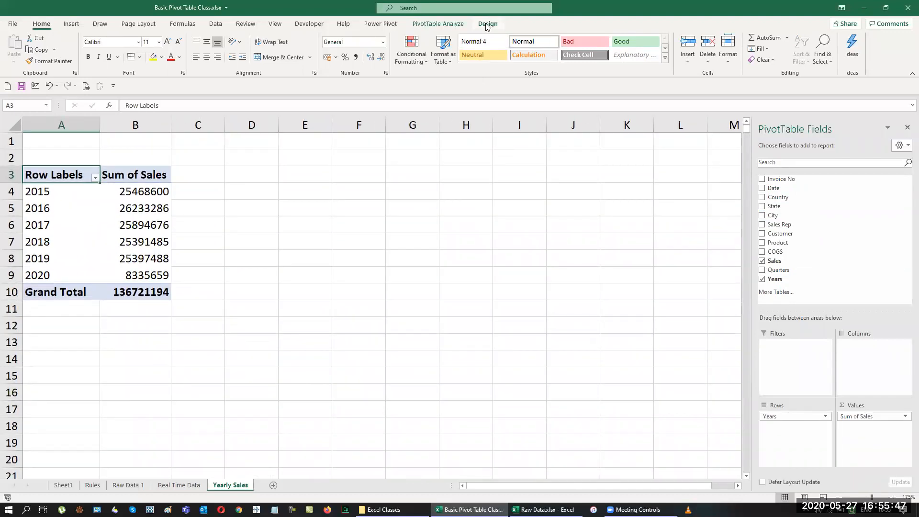
left_click(487, 25)
left_click(68, 50)
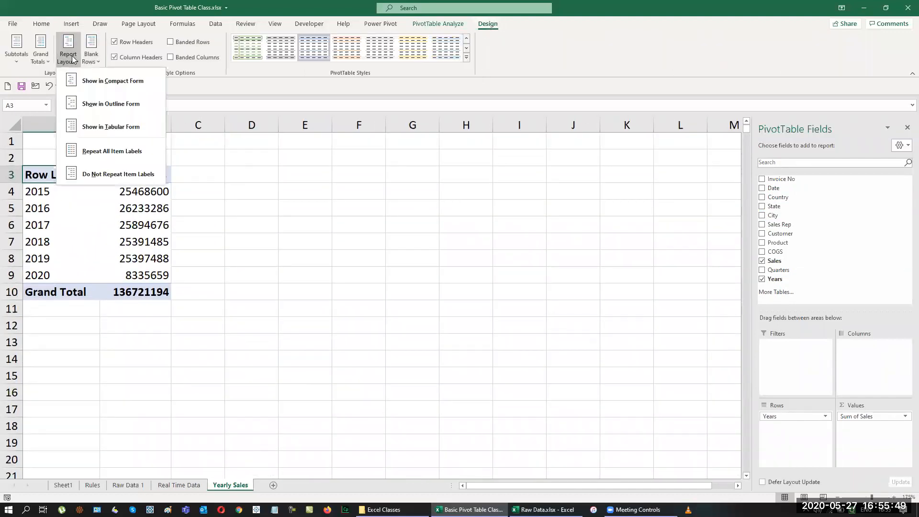
left_click(94, 122)
Rename the Sum of Sales value field as "Sales Turonver" and format its numbers as Currency.
left_click_drag(131, 174, 130, 295)
right_click(130, 296)
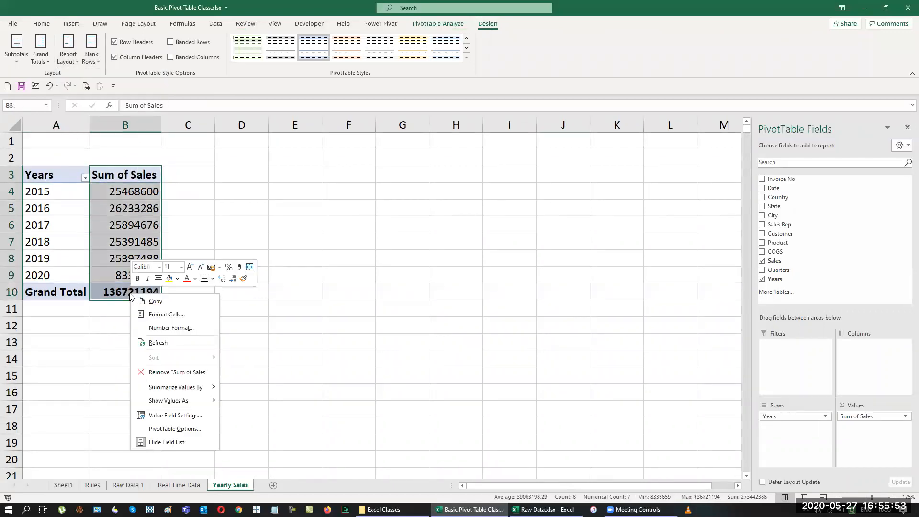
left_click(161, 415)
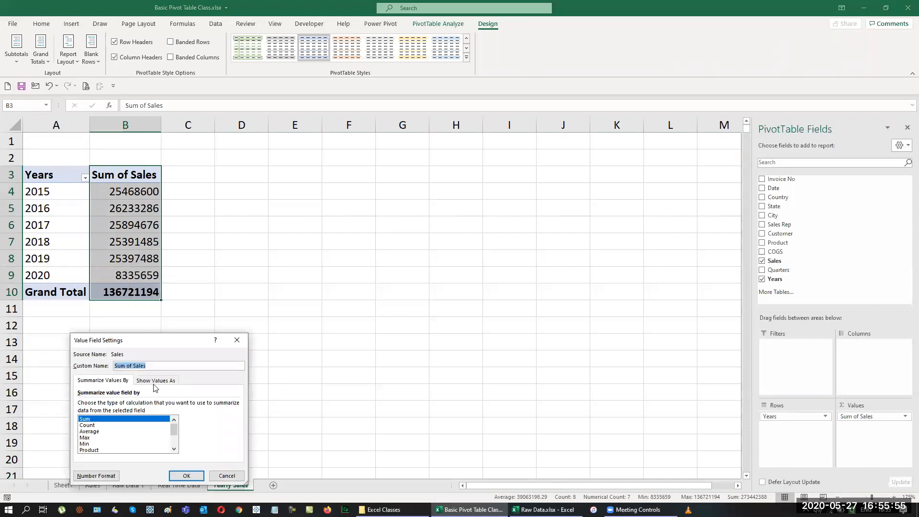
type("Sales Turonver")
left_click(102, 477)
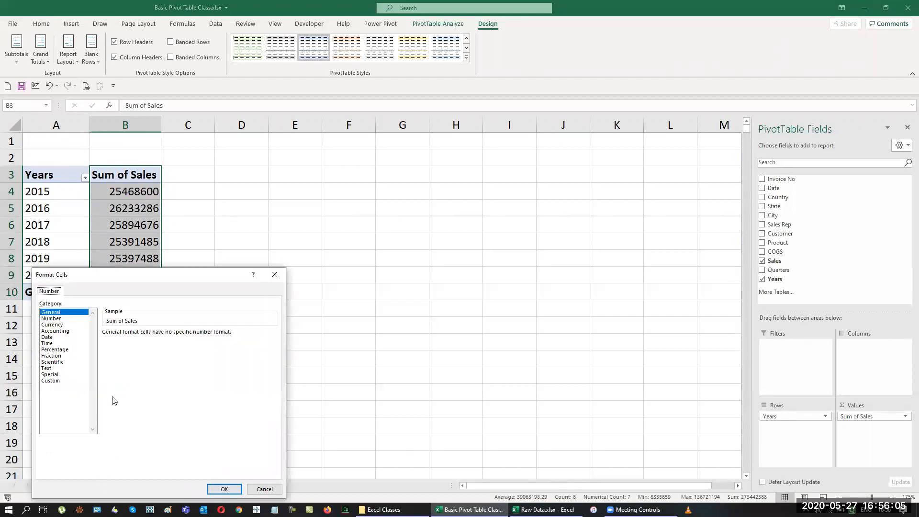
left_click(56, 325)
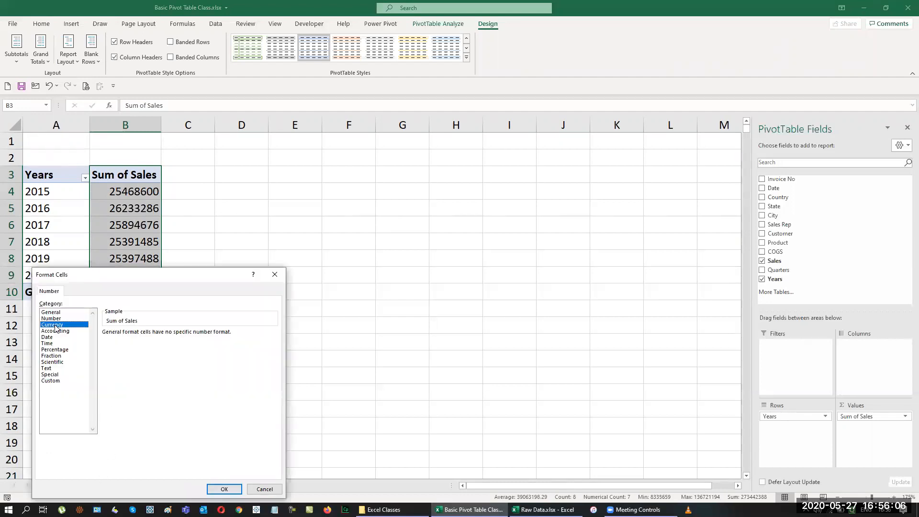
left_click(223, 490)
left_click(189, 478)
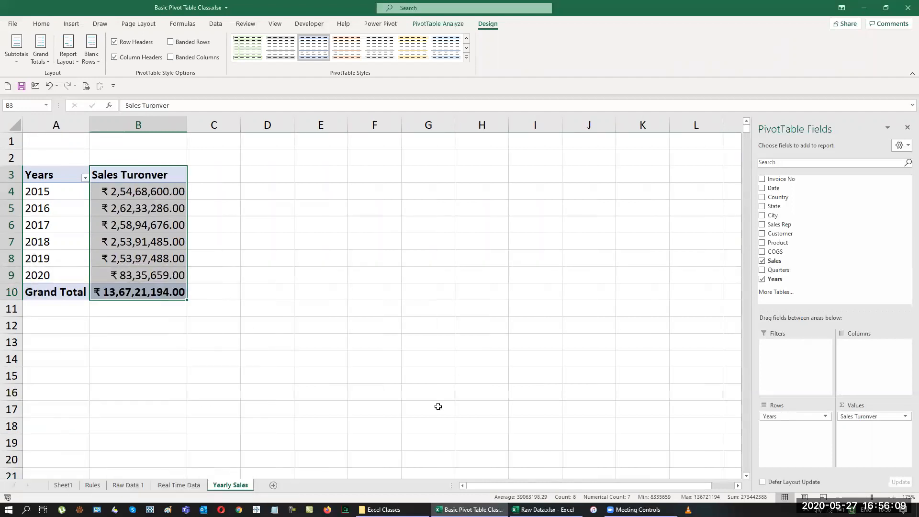
left_click(438, 407)
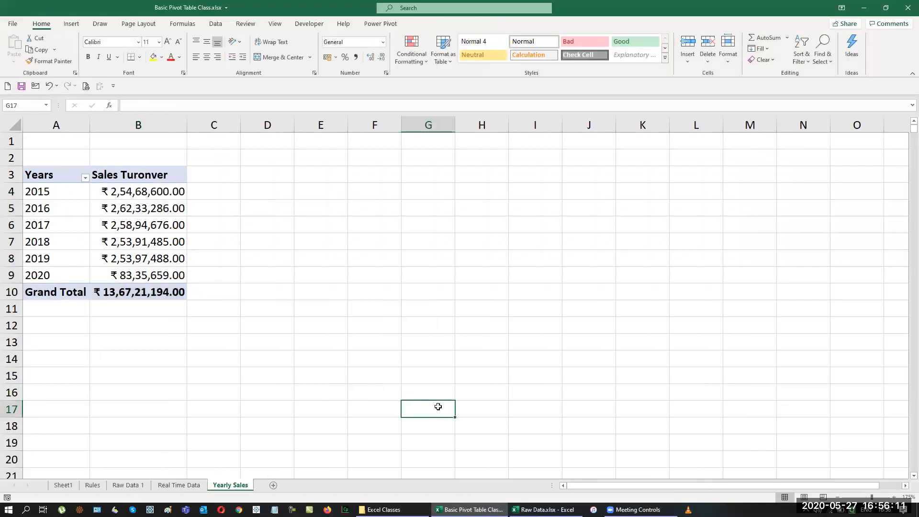
Insert a default column PivotChart from the yearly sales pivot table and place it beside the table, starting at row 3.
left_click(65, 179)
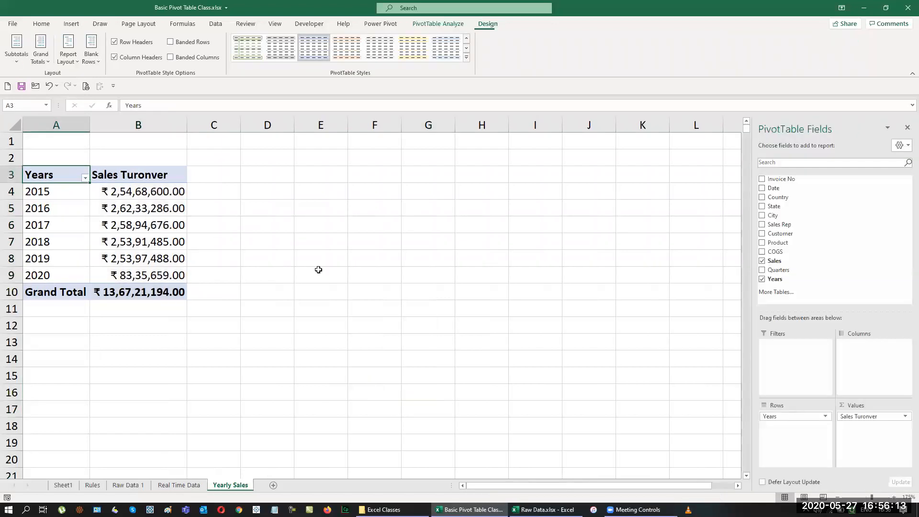
key("alt+F1")
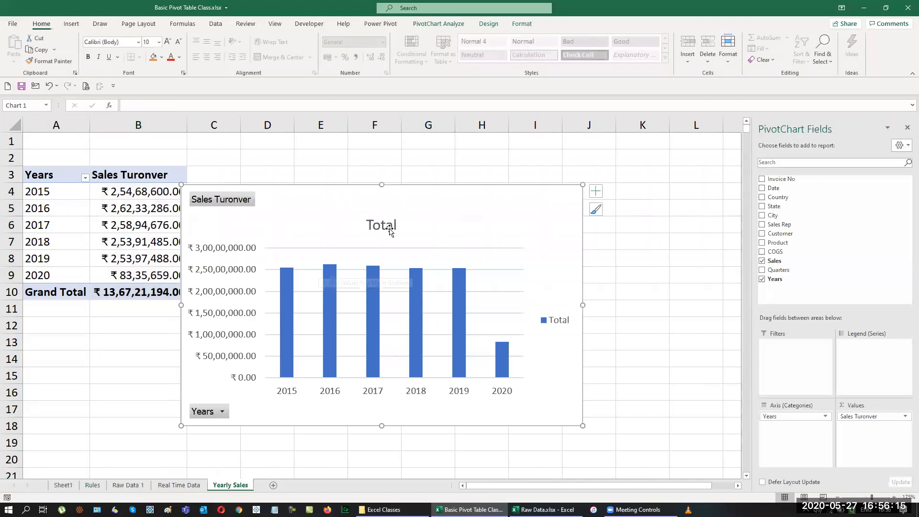
left_click_drag(407, 205, 471, 180)
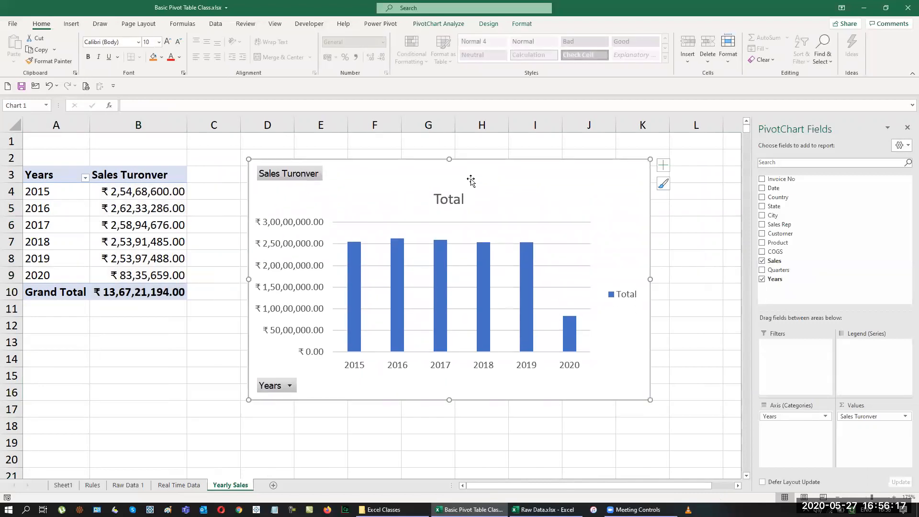
left_click_drag(471, 181, 464, 188)
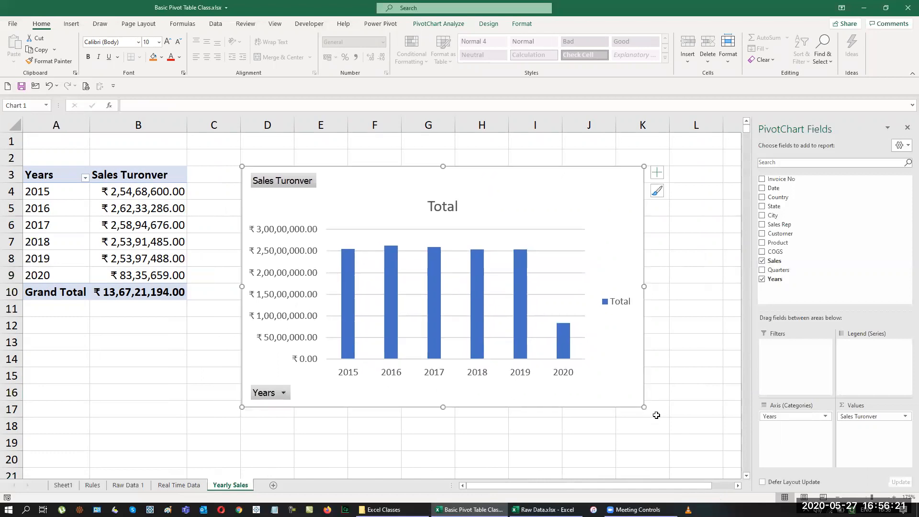
Enlarge the PivotChart slightly and delete its legend.
left_click_drag(645, 407, 669, 417)
left_click(643, 315)
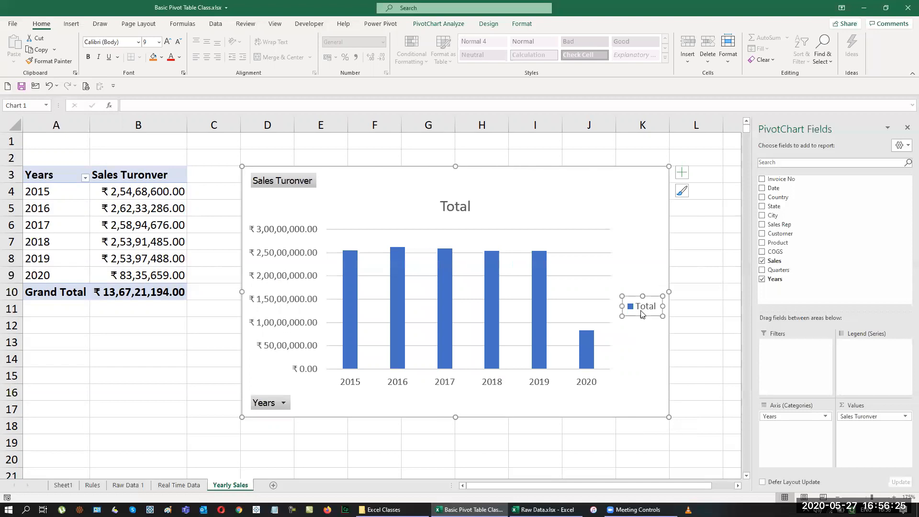
key("Delete")
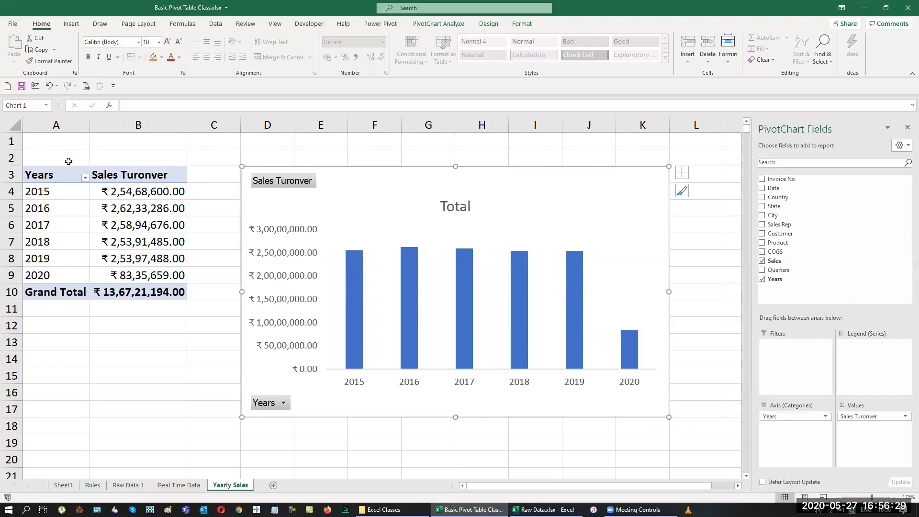
Merge and center cells A1:B1 and enter the bold heading "Yearly Sales".
left_click_drag(52, 142, 129, 140)
left_click(288, 57)
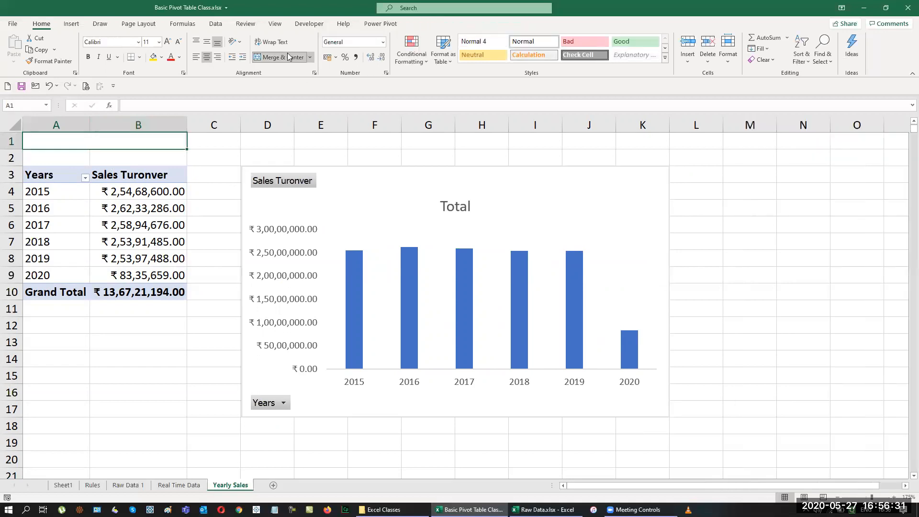
type("Ye")
type("ly Sales")
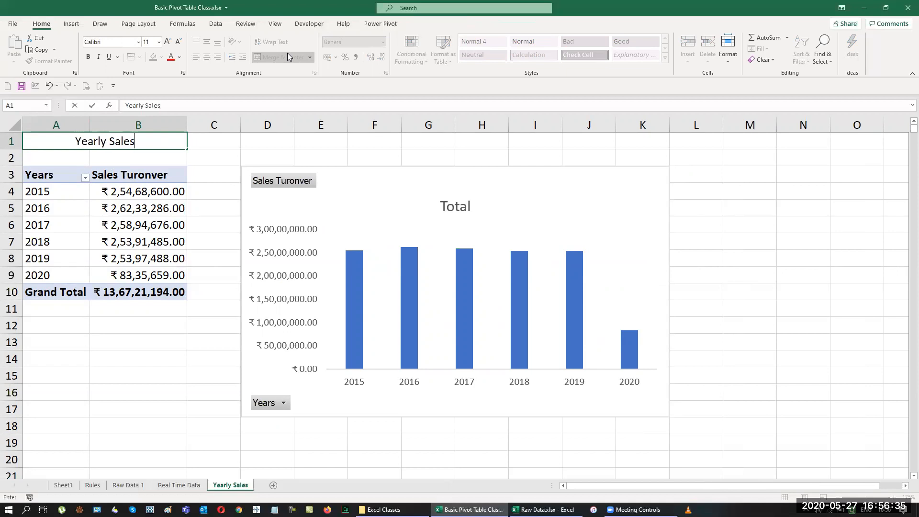
key("Return")
key("Up")
key("ctrl+b")
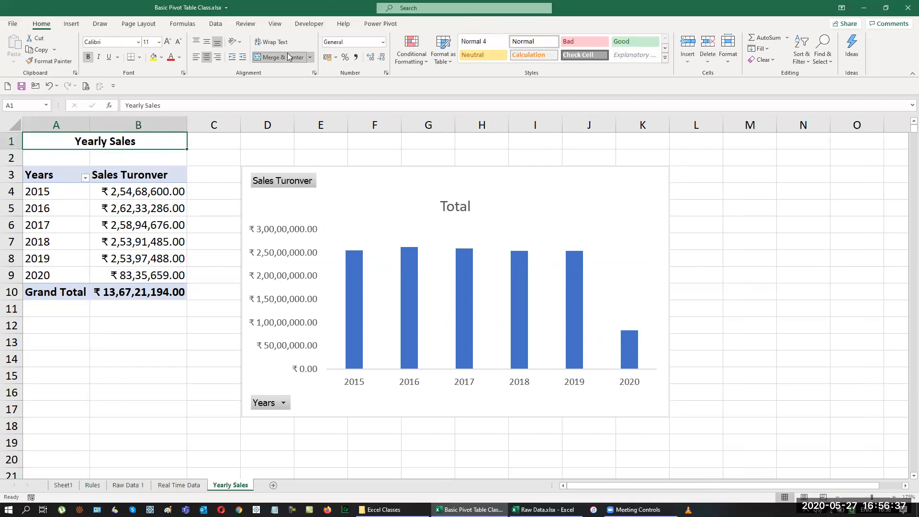
Link the chart title to the heading cell with the formula ='Yearly Sales'!$A$1:$B$1.
left_click(456, 209)
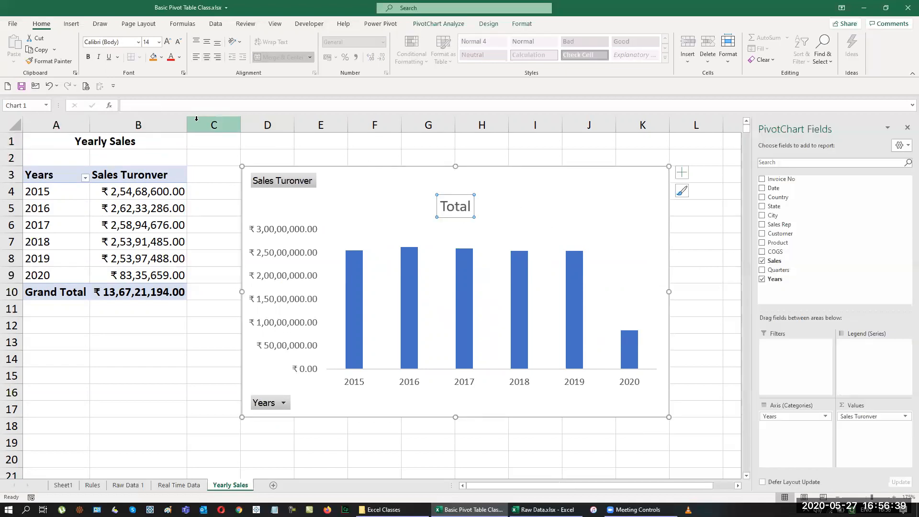
left_click(150, 106)
type("=")
left_click(129, 140)
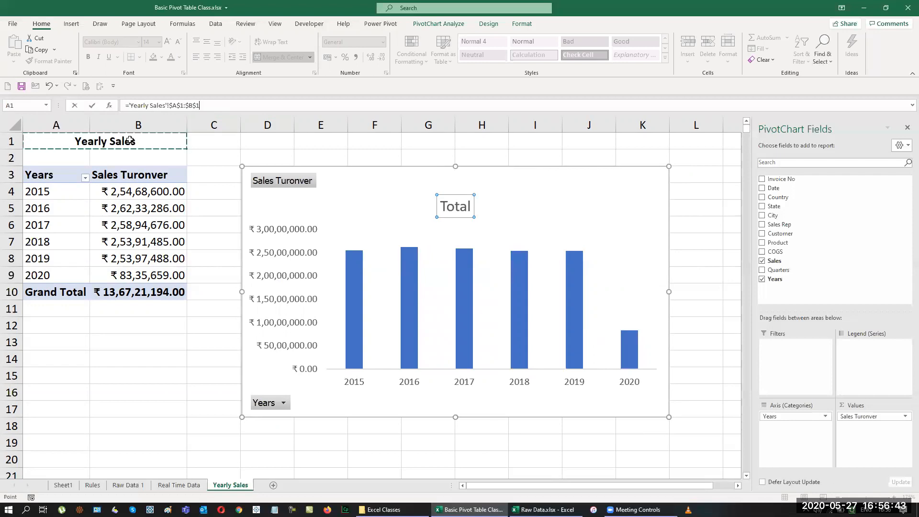
key("Return")
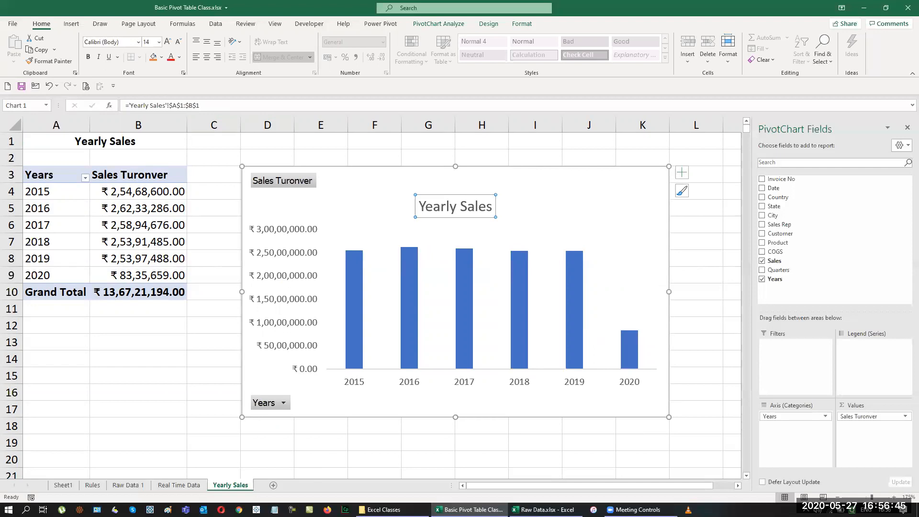
Add data labels to the columns of the Yearly Sales chart.
left_click(683, 172)
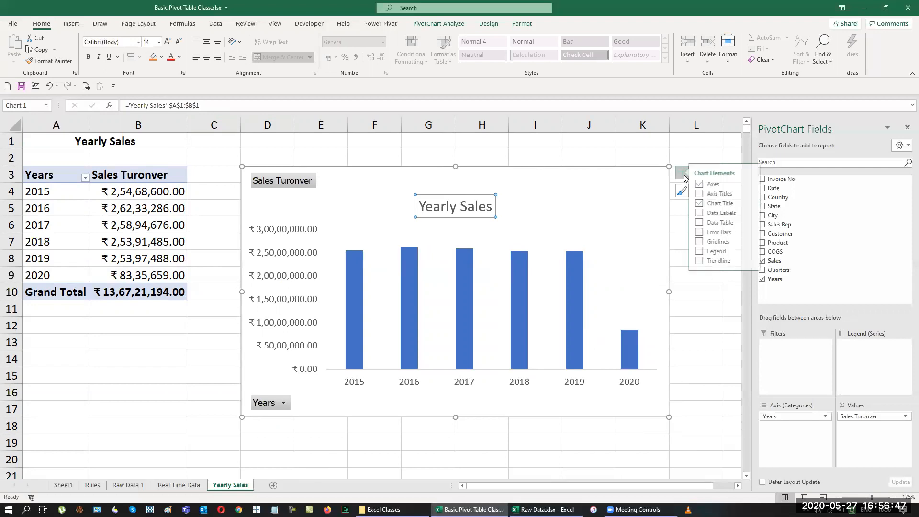
left_click(705, 213)
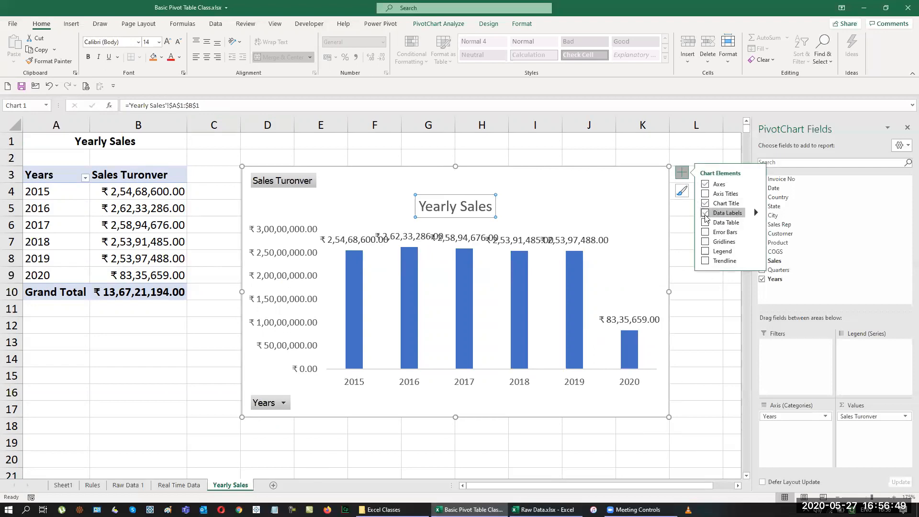
left_click(696, 313)
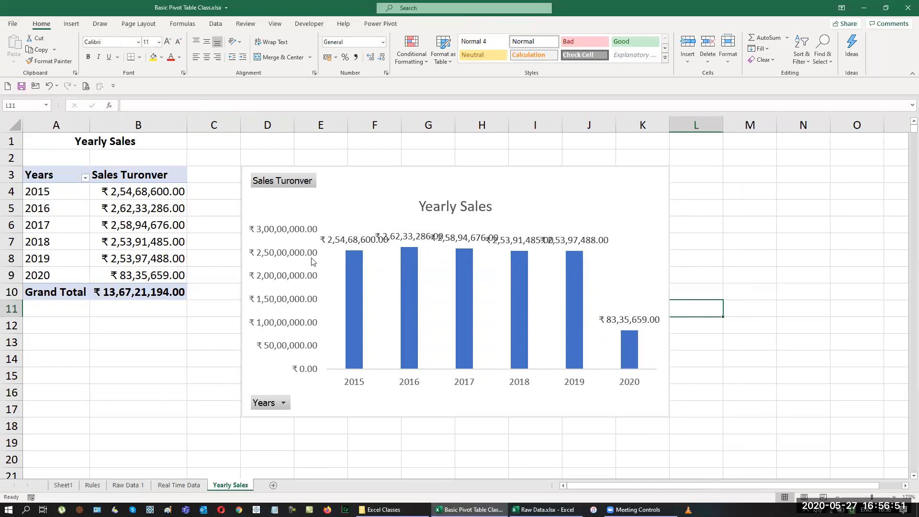
Set the vertical axis display units of the Yearly Sales chart to Millions and close the axis formatting.
left_click(279, 231)
right_click(279, 233)
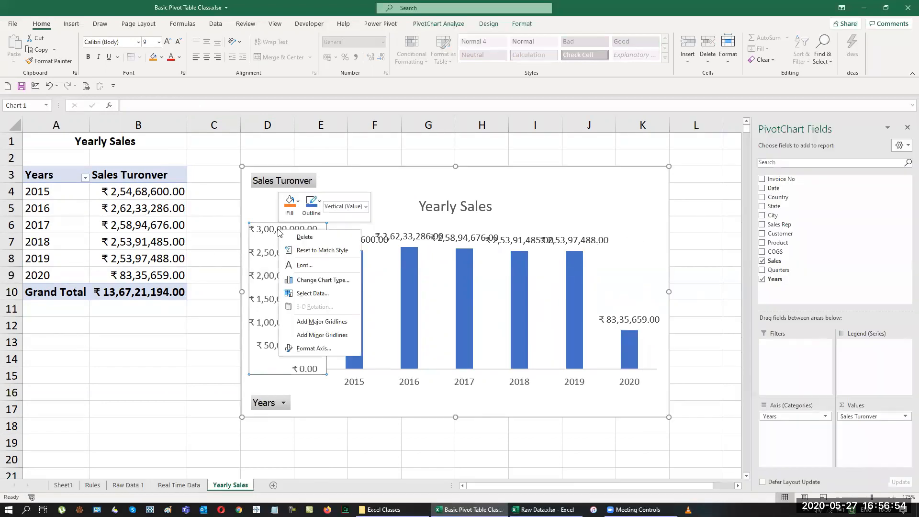
left_click(293, 348)
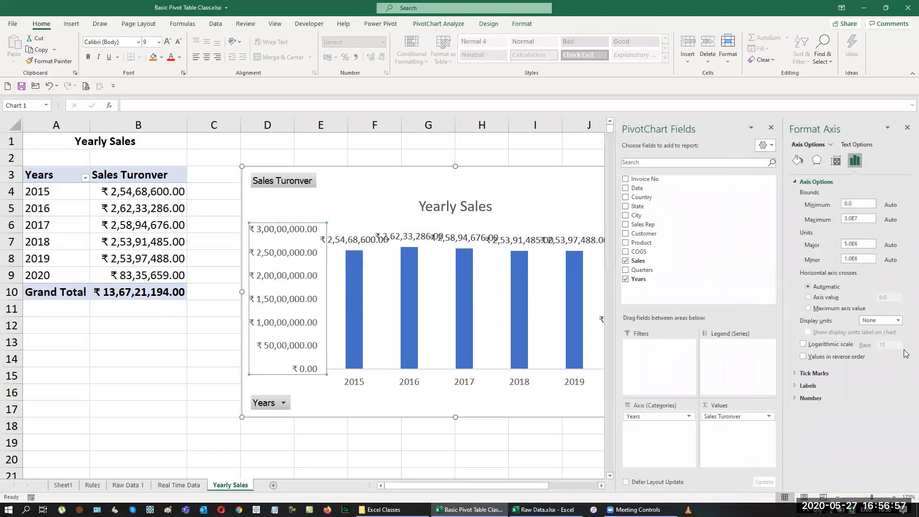
left_click(899, 321)
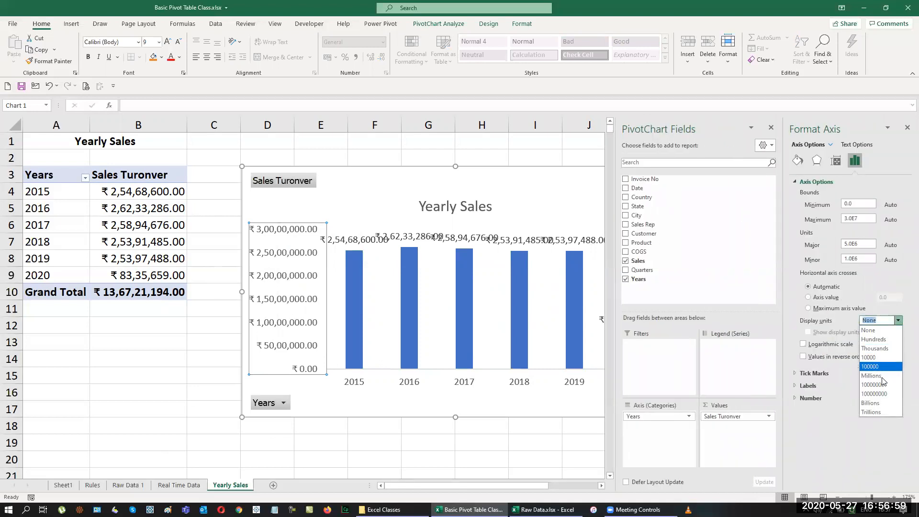
left_click(877, 376)
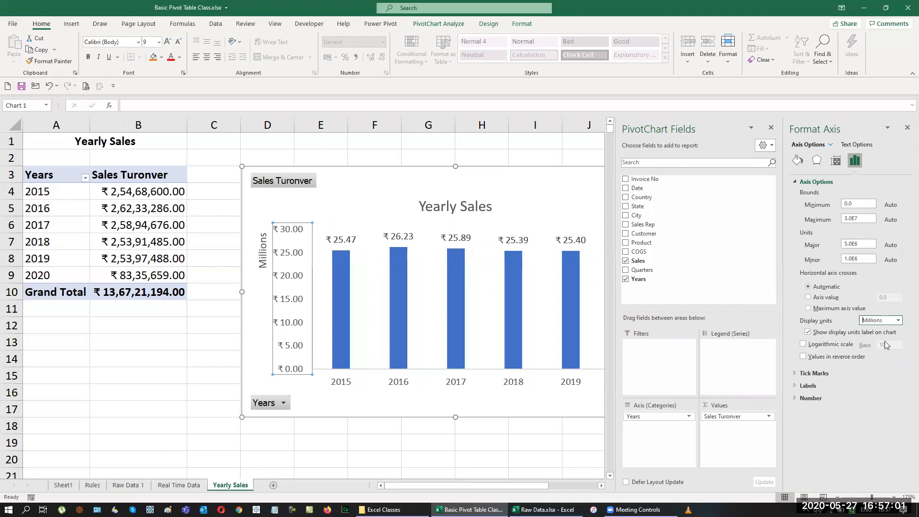
left_click(898, 321)
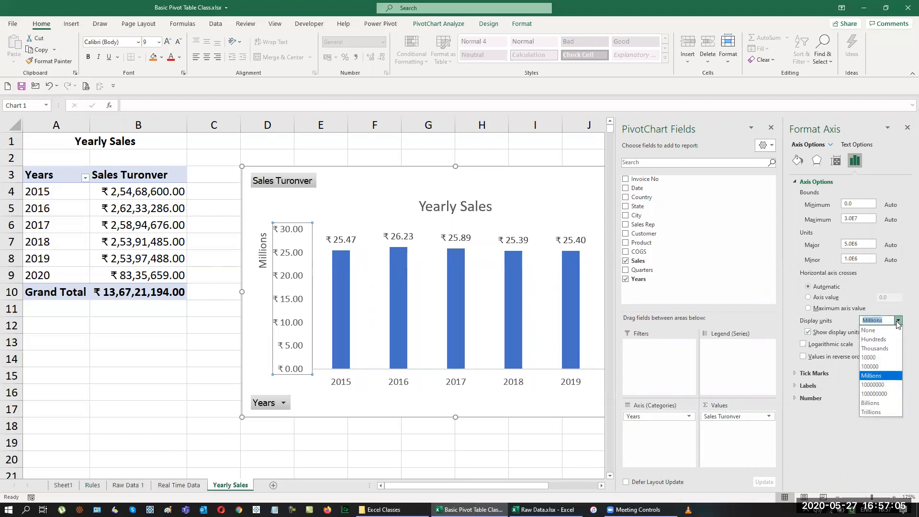
left_click(899, 321)
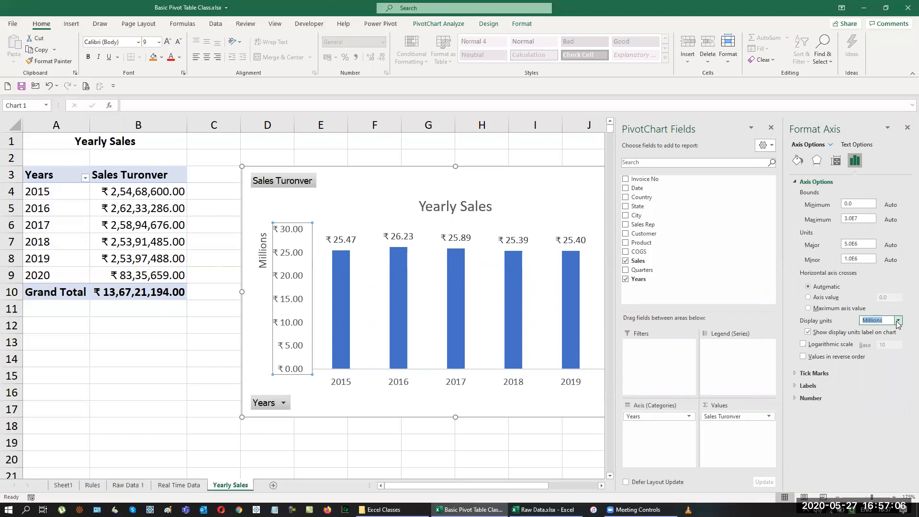
left_click(906, 130)
left_click(698, 289)
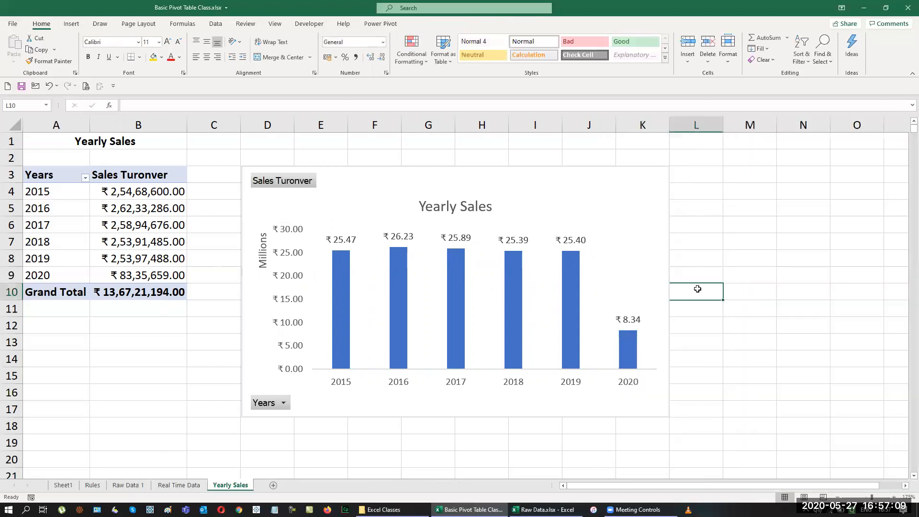
left_click(660, 231)
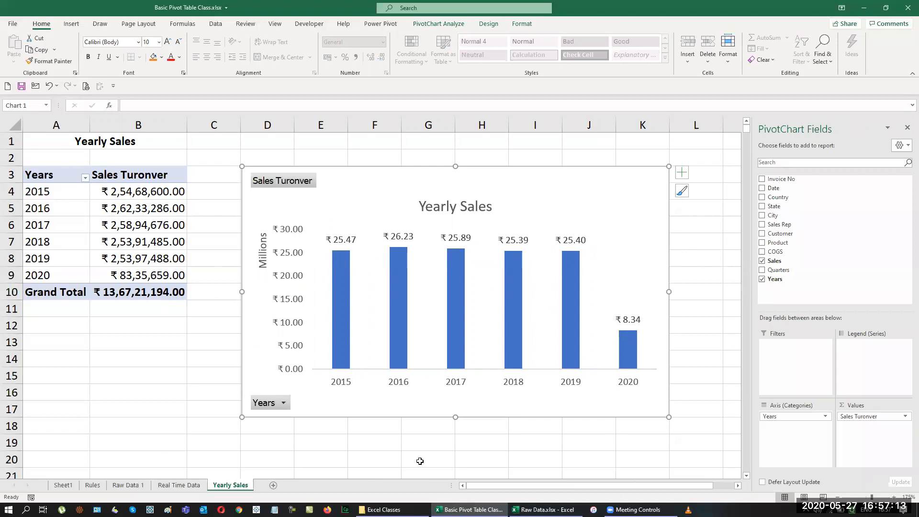
Create a pivot table on a new worksheet from the sales data on the Real Time Data sheet.
left_click(177, 485)
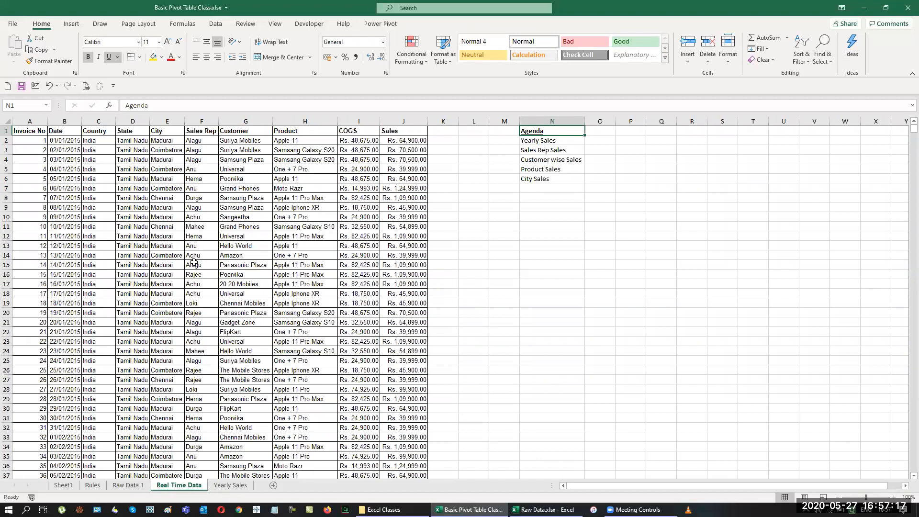
left_click(30, 132)
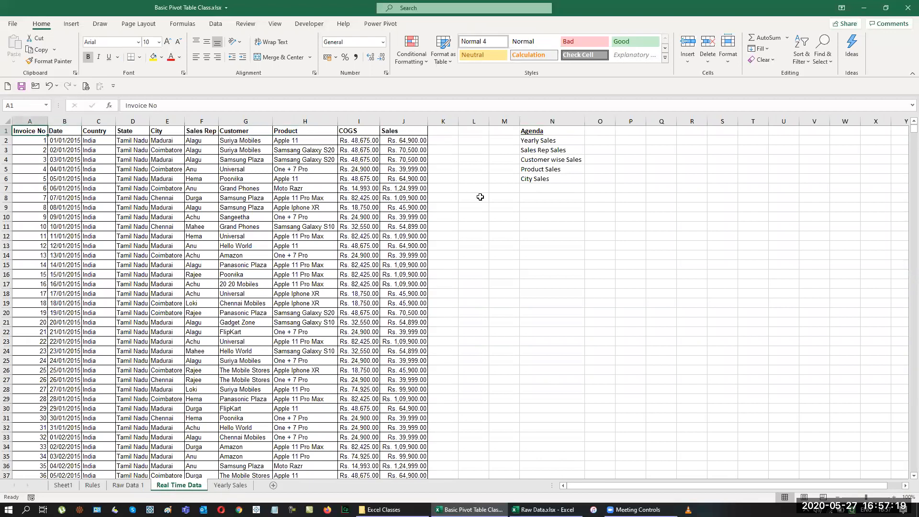
key("alt+n")
key("v")
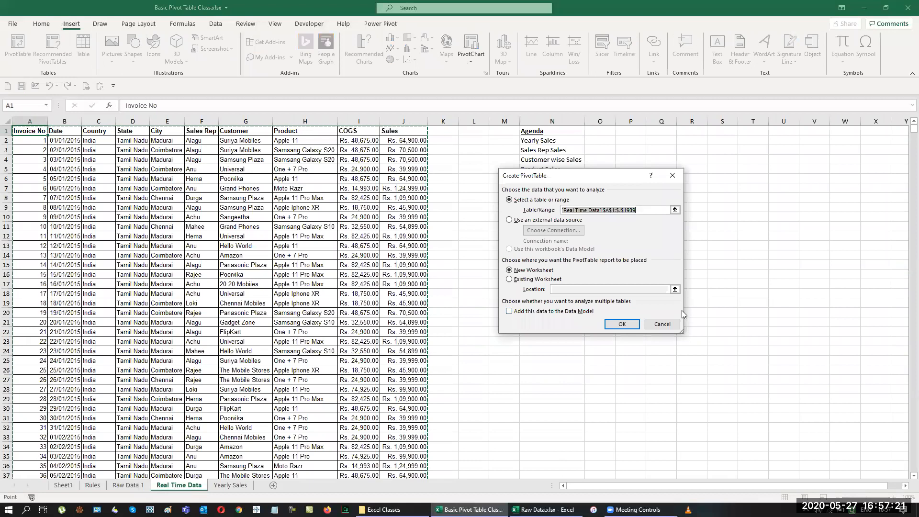
left_click(622, 325)
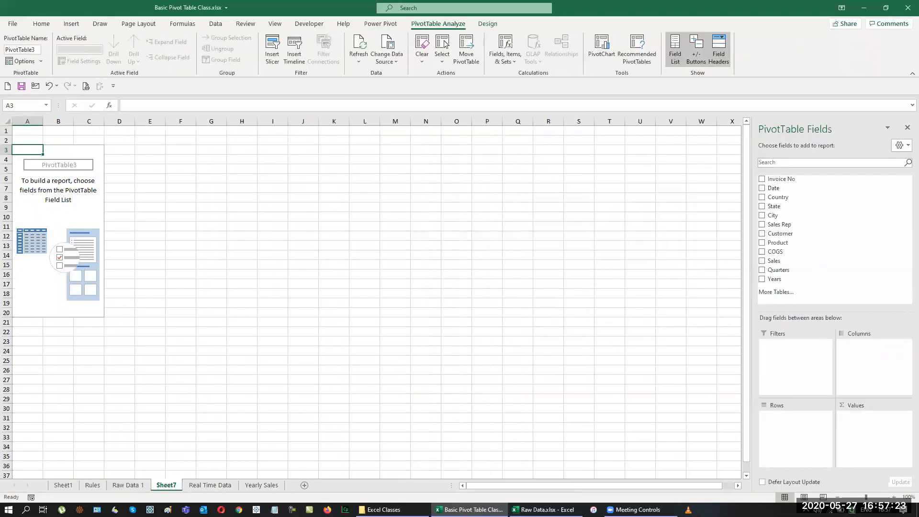
Rename the new pivot table worksheet as "Sales Rep Sales".
double_click(172, 486)
key("BackSpace")
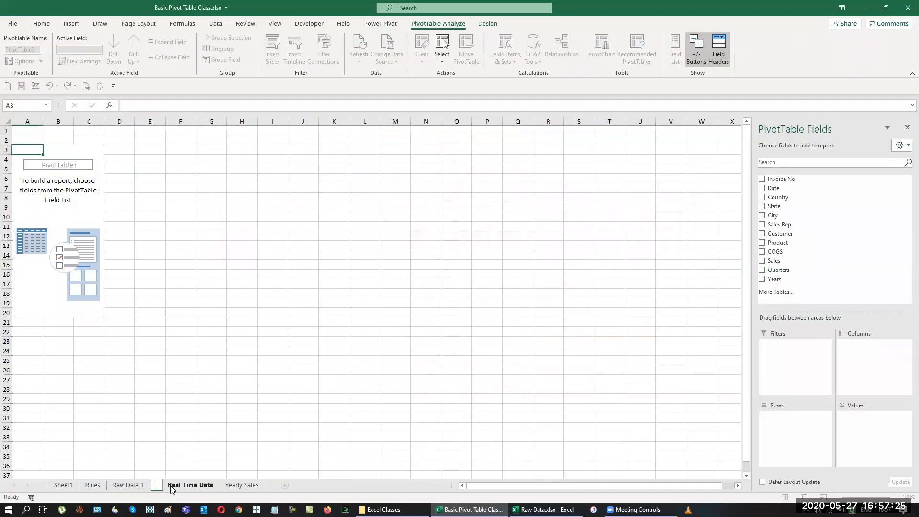
type("Sales REp")
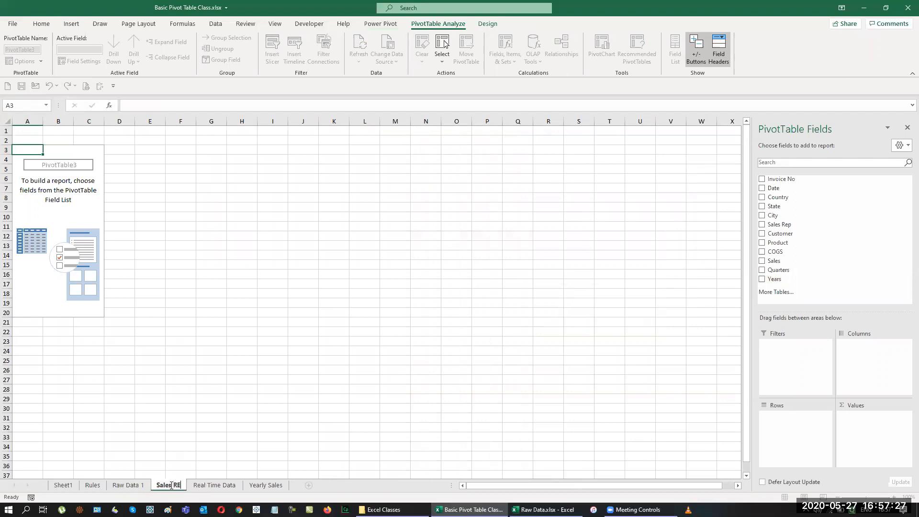
key("BackSpace")
key("BackSpace")
type("ep ")
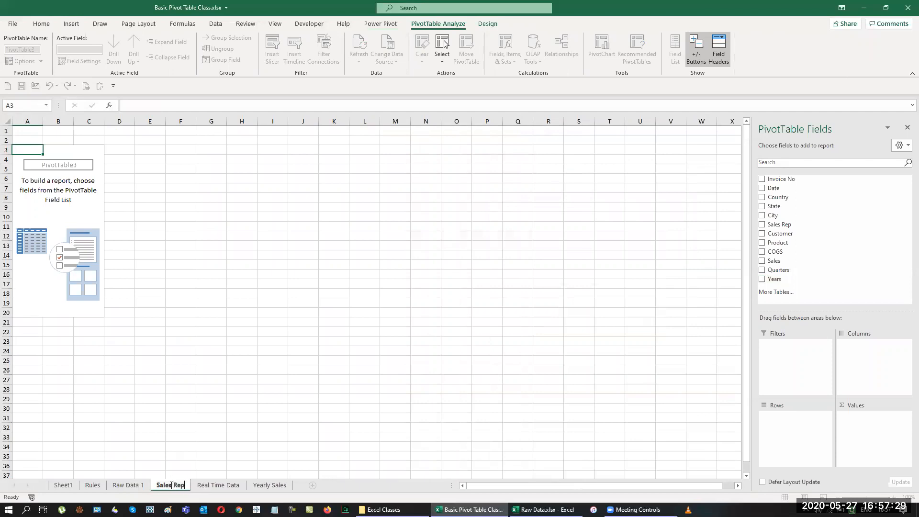
type("Sales")
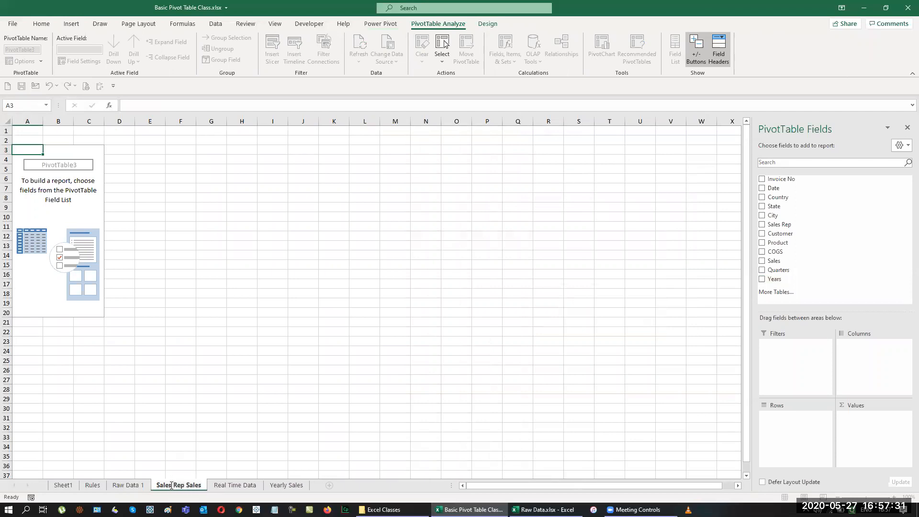
key("Return")
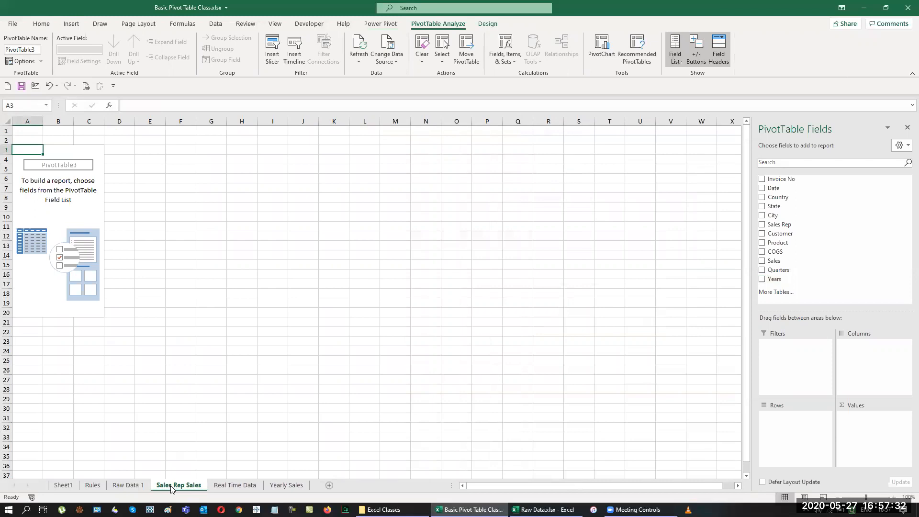
Add Sales Rep as rows and Sales as values to the pivot table, and show the report in tabular form.
left_click(762, 224)
left_click(763, 261)
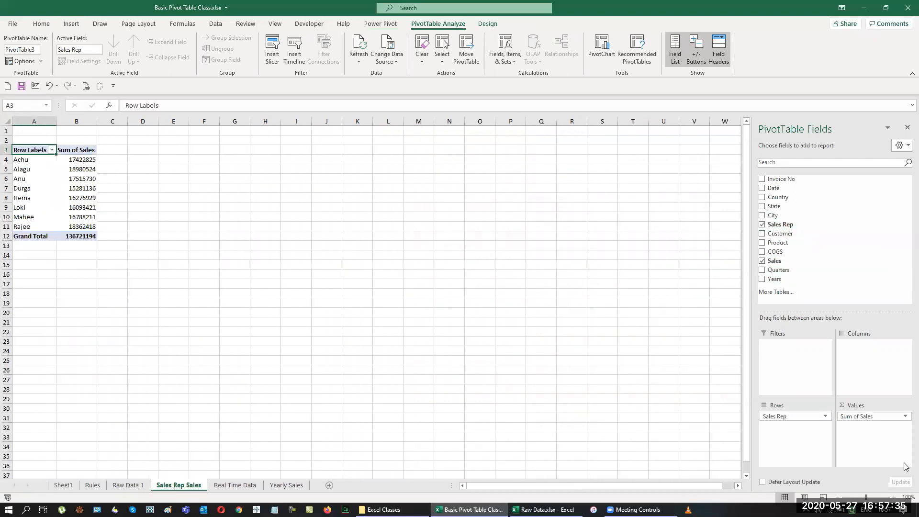
scroll(304, 445, "up", 5)
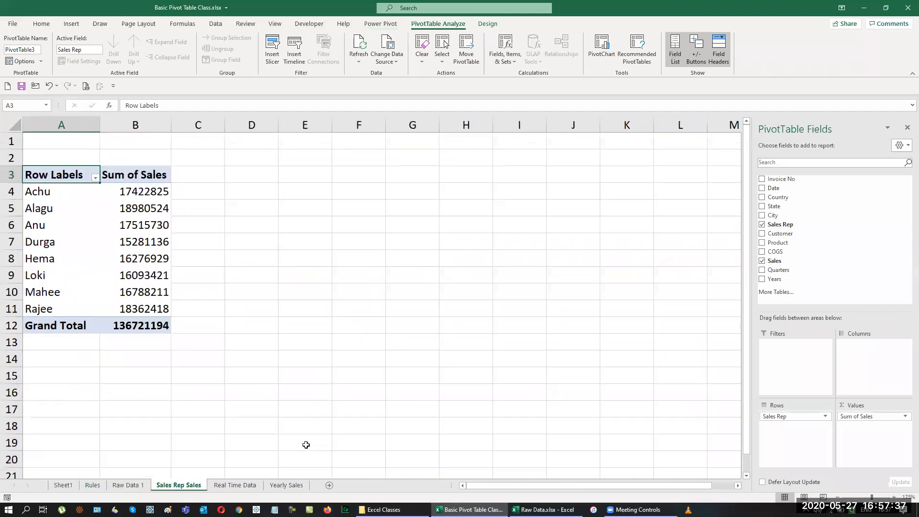
left_click(488, 23)
left_click(68, 50)
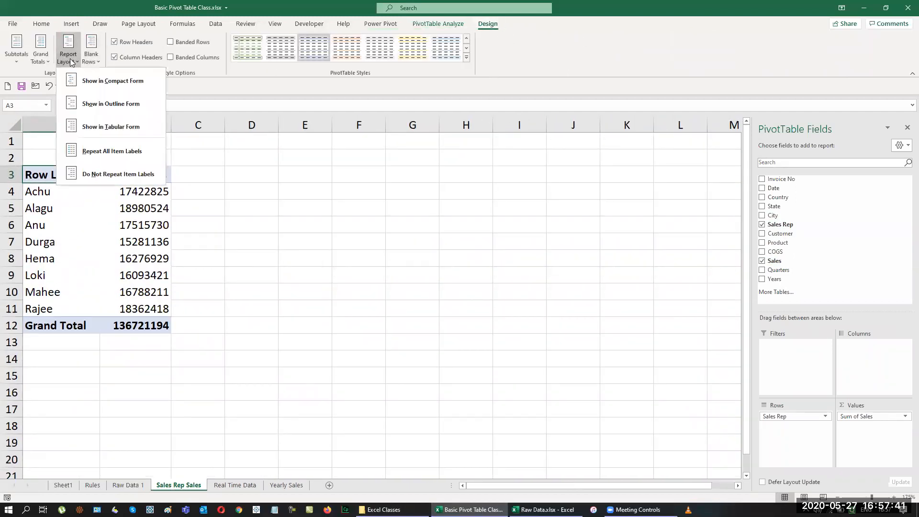
left_click(95, 130)
Rename the Sum of Sales value field as "Sales Turnover" and format it as ₹ currency with 2 decimal places.
left_click_drag(130, 178, 126, 323)
right_click(127, 325)
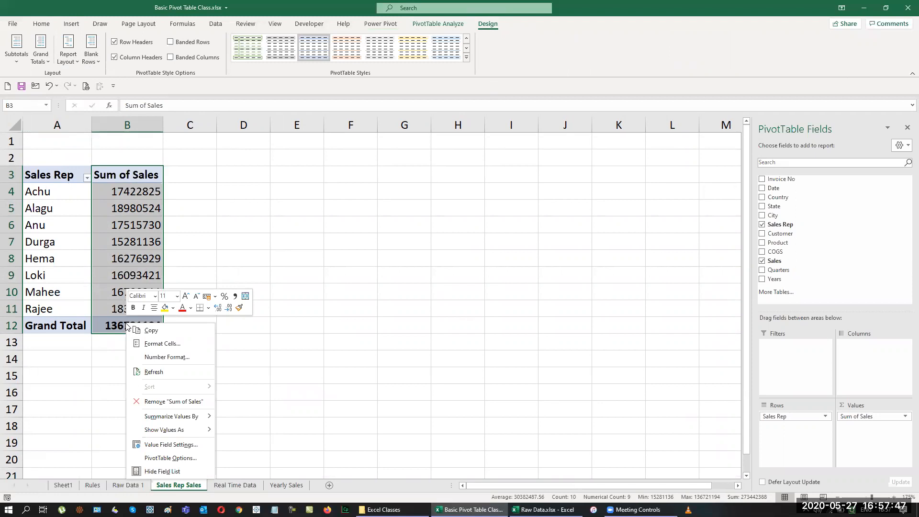
left_click(148, 445)
key("BackSpace")
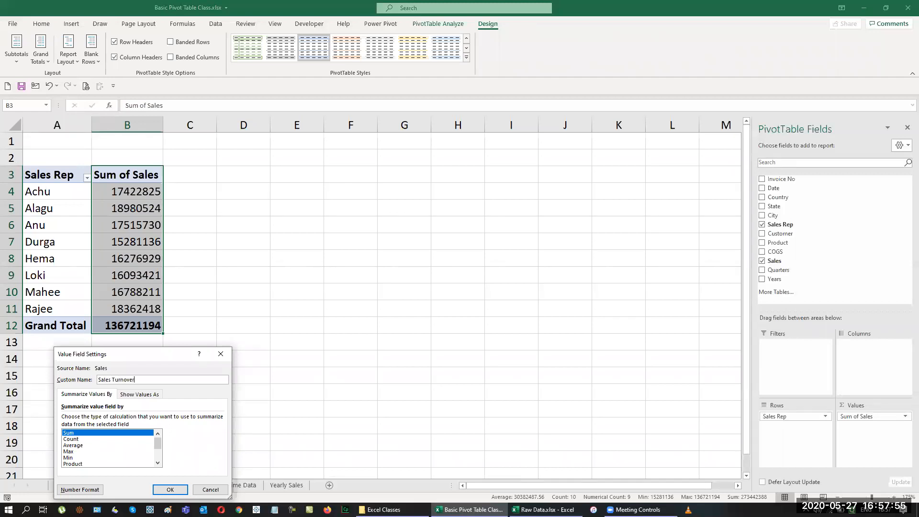
left_click(76, 489)
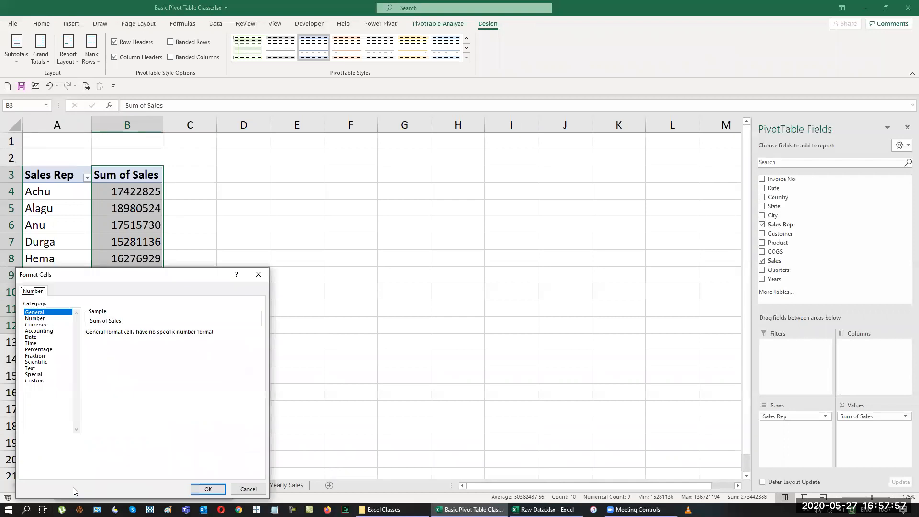
left_click(38, 325)
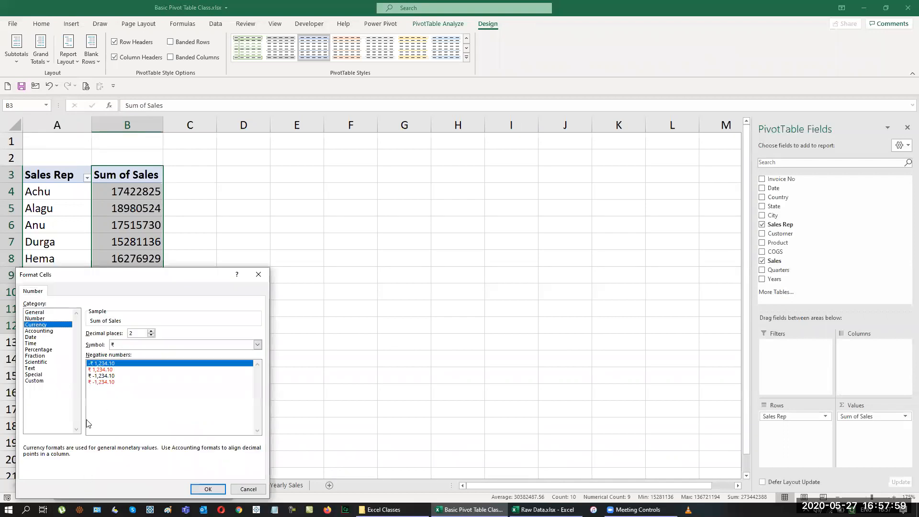
left_click(205, 489)
left_click(170, 490)
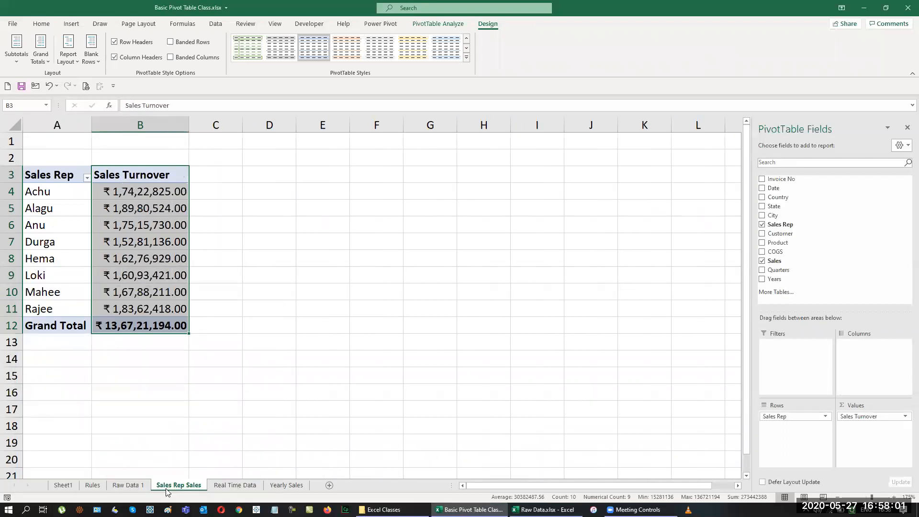
Insert a default column PivotChart from the Sales Rep pivot table and move it slightly up beside the table.
left_click(53, 176)
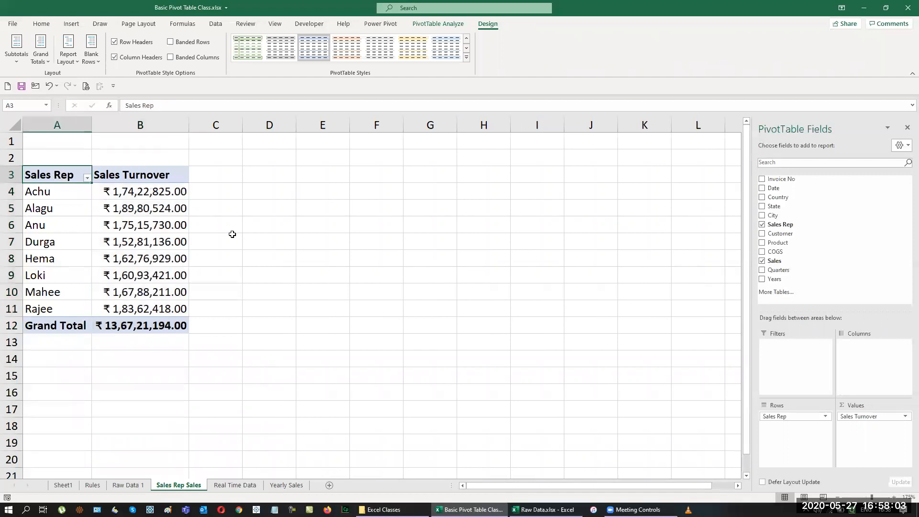
key("alt+F1")
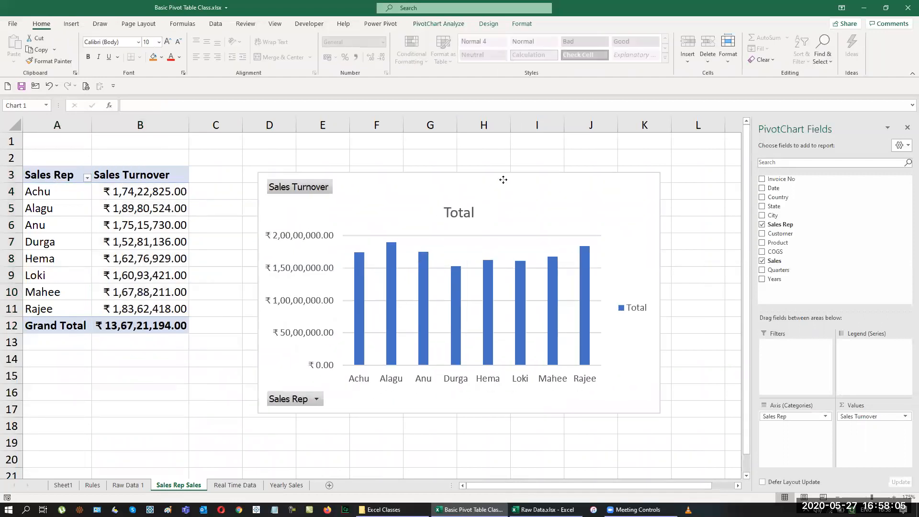
left_click_drag(503, 179, 500, 170)
Delete the legend and the horizontal gridlines from the Sales Rep PivotChart.
left_click(637, 306)
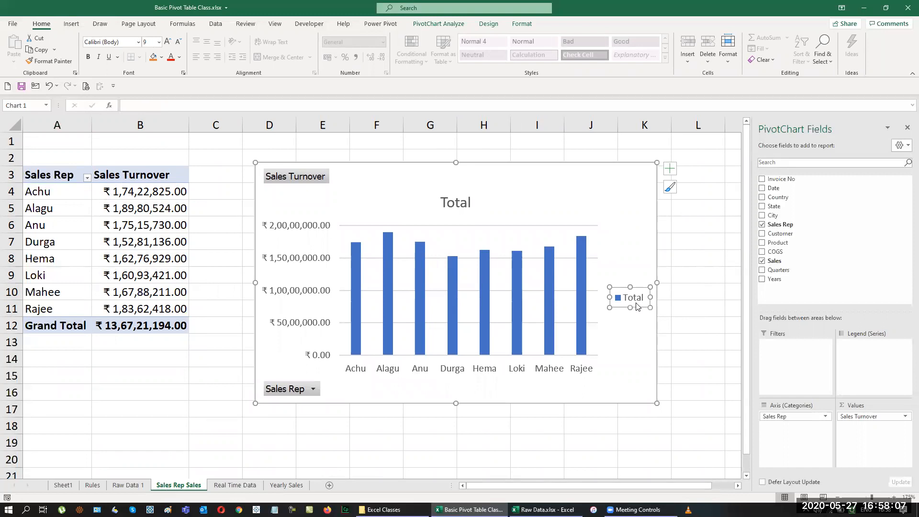
key("Delete")
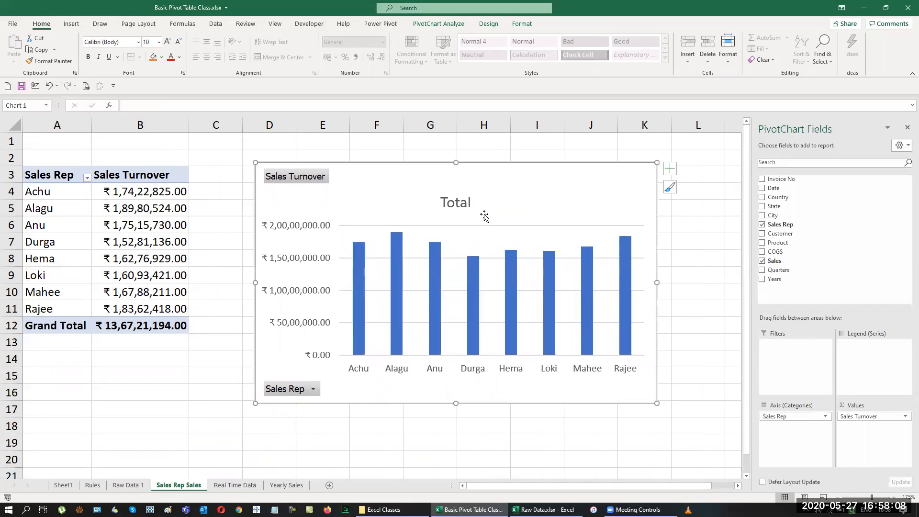
left_click(453, 258)
key("Delete")
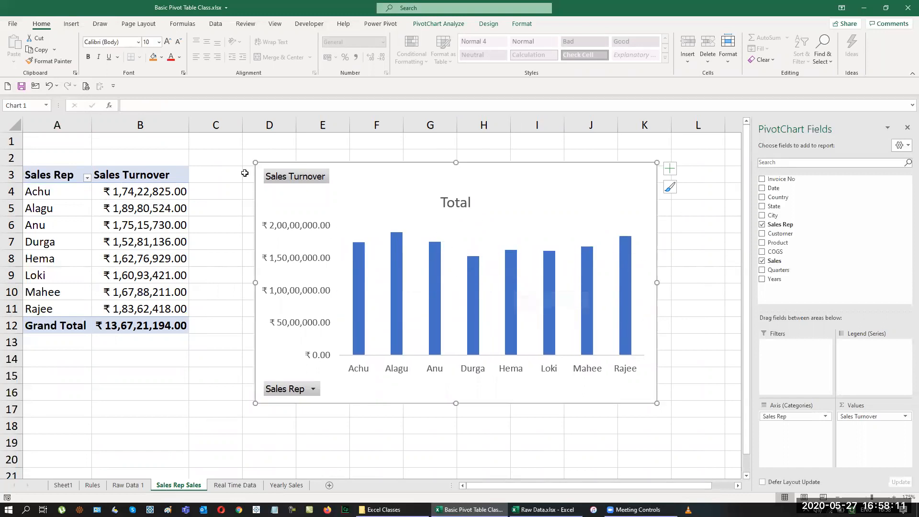
Merge and center cells A1:B1 and enter the bold, underlined heading "Sales Rep Sales".
left_click_drag(73, 141, 148, 140)
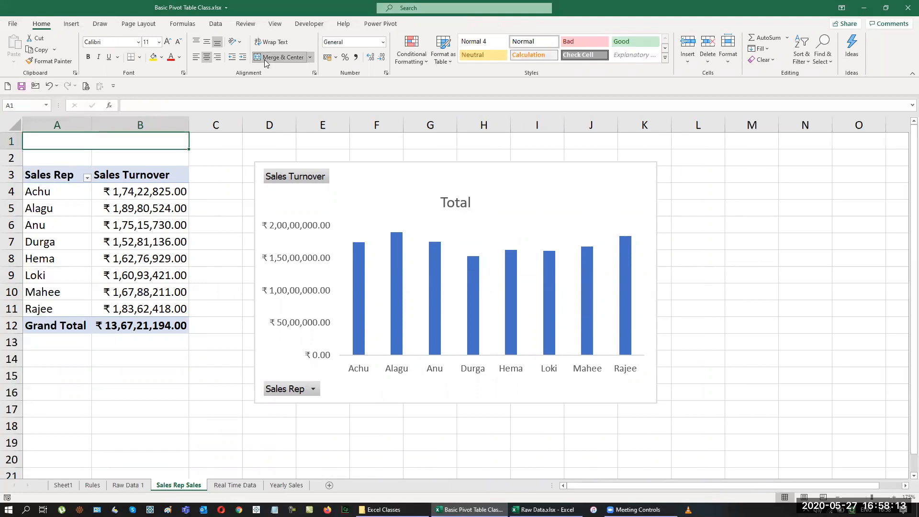
type("Sales Rep ")
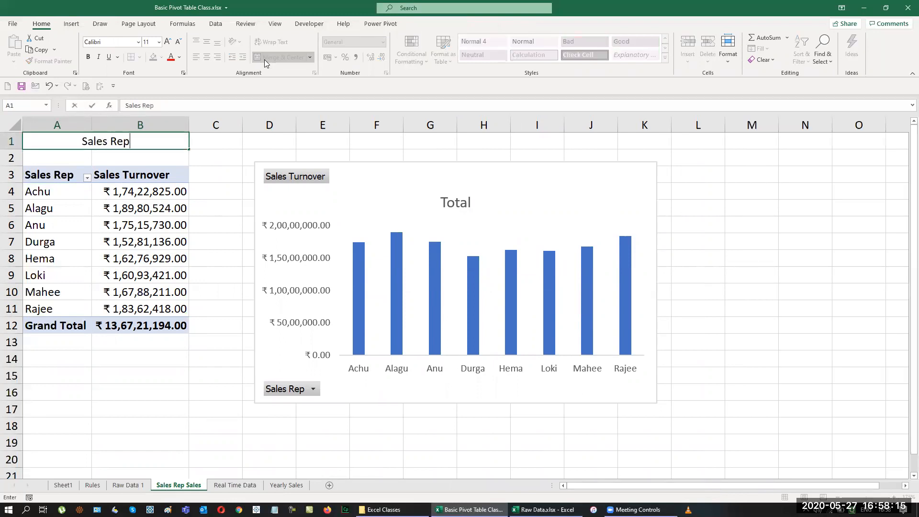
type("Sales")
key("Return")
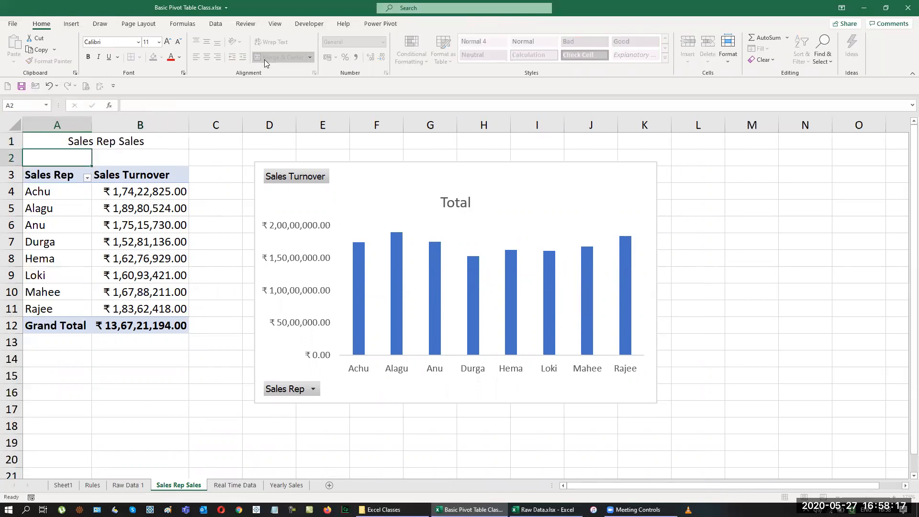
key("Up")
key("ctrl+b")
key("ctrl+u")
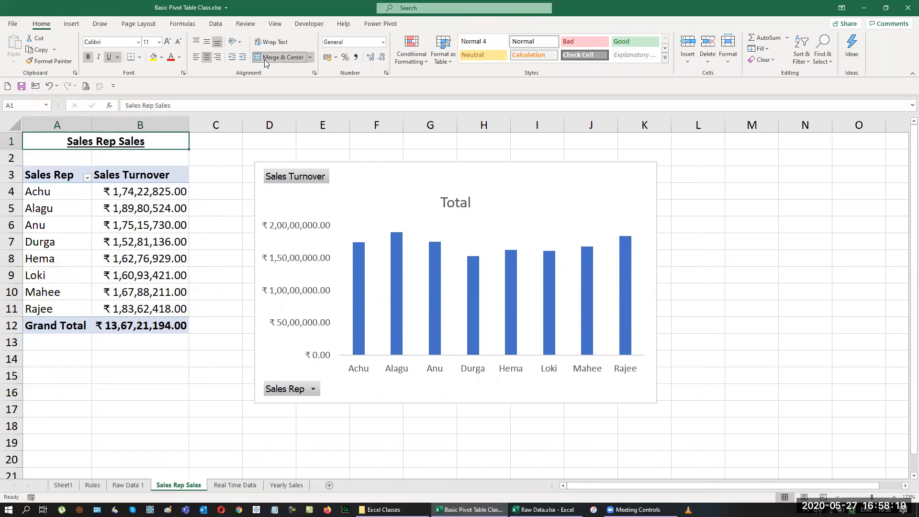
Link the Sales Rep PivotChart's title to the merged heading in cells A1:B1.
left_click(462, 202)
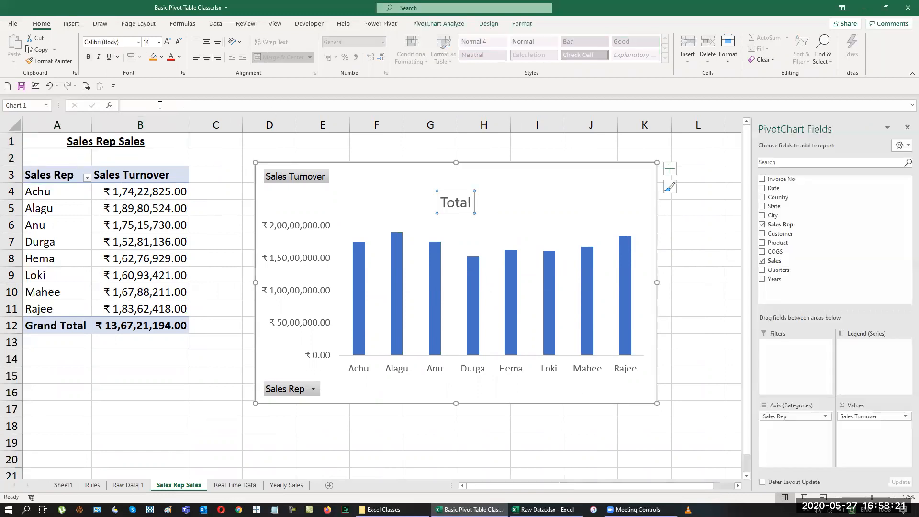
left_click(160, 105)
type("=")
left_click(119, 140)
key("Return")
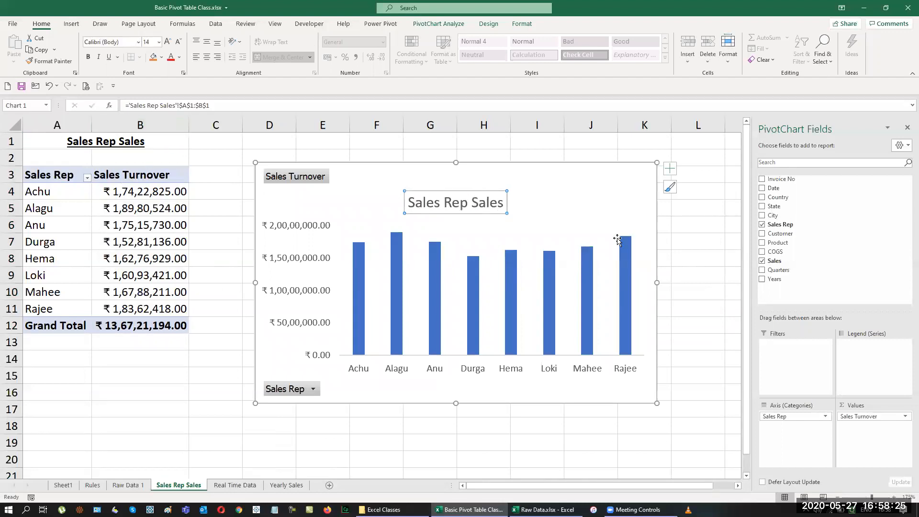
Add data labels to the Sales Rep PivotChart and set its vertical axis display units to Millions.
left_click(671, 170)
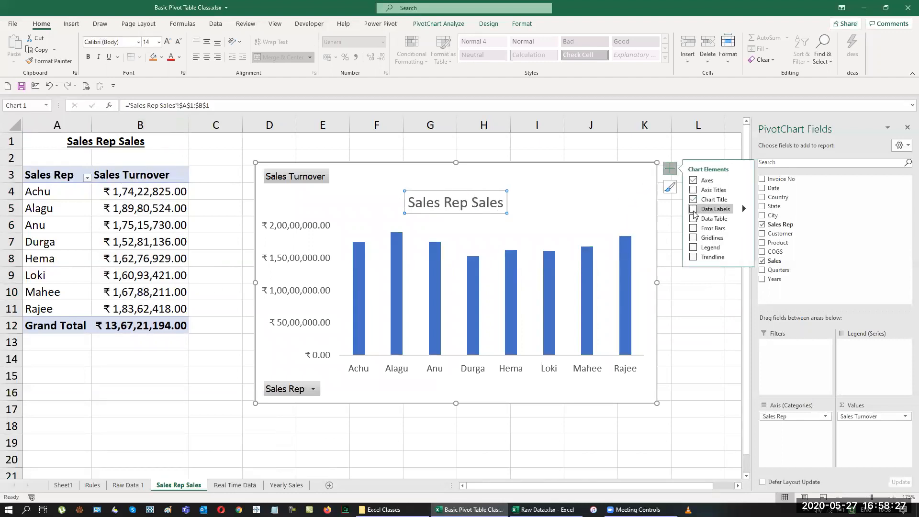
left_click(694, 211)
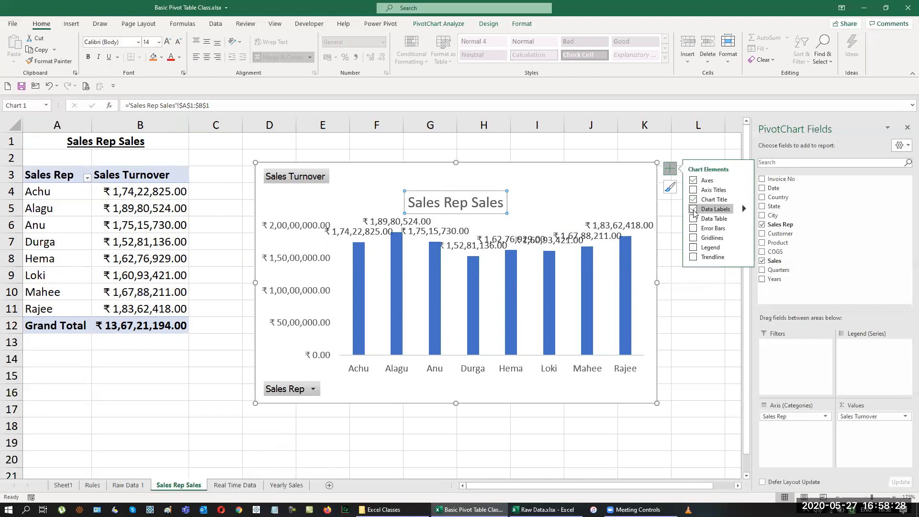
right_click(295, 231)
key("Escape")
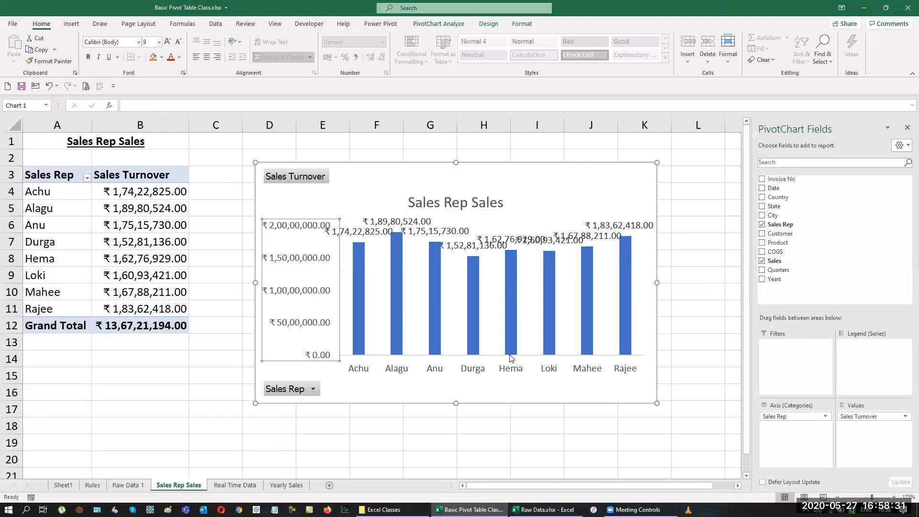
left_click(899, 321)
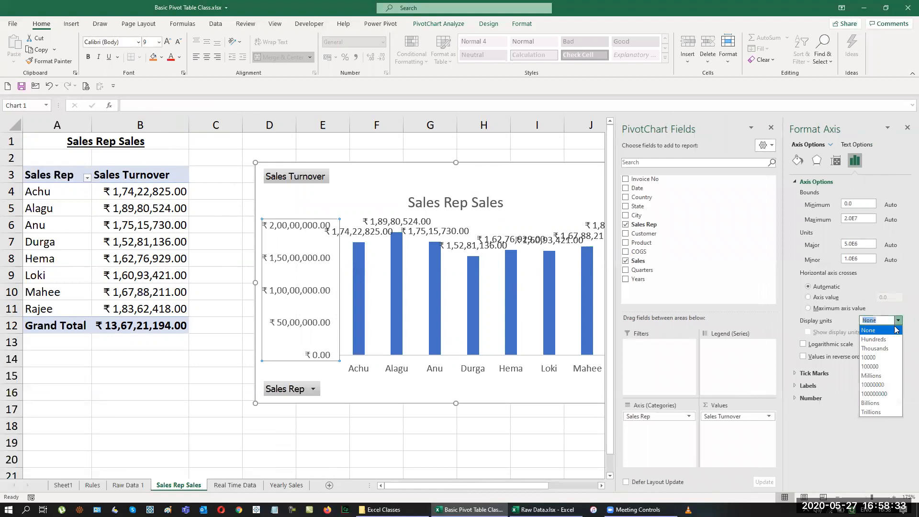
left_click(885, 376)
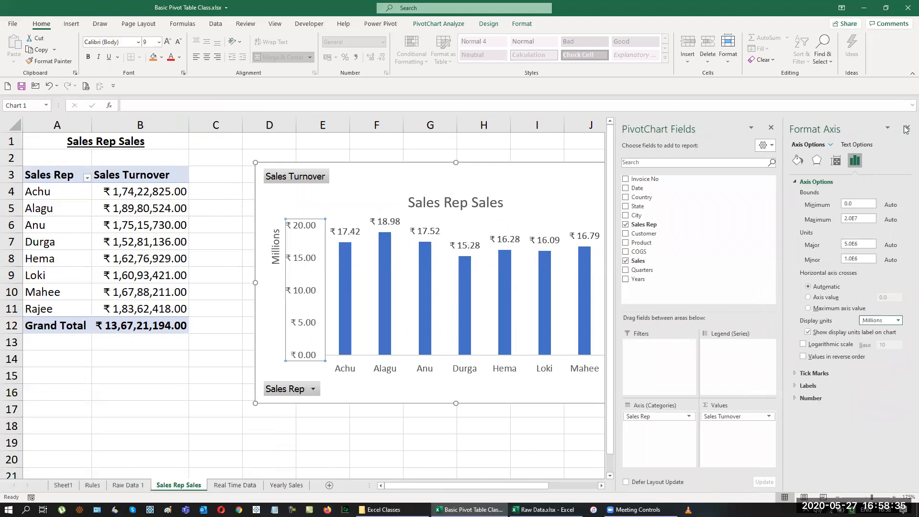
left_click(907, 128)
left_click(702, 320)
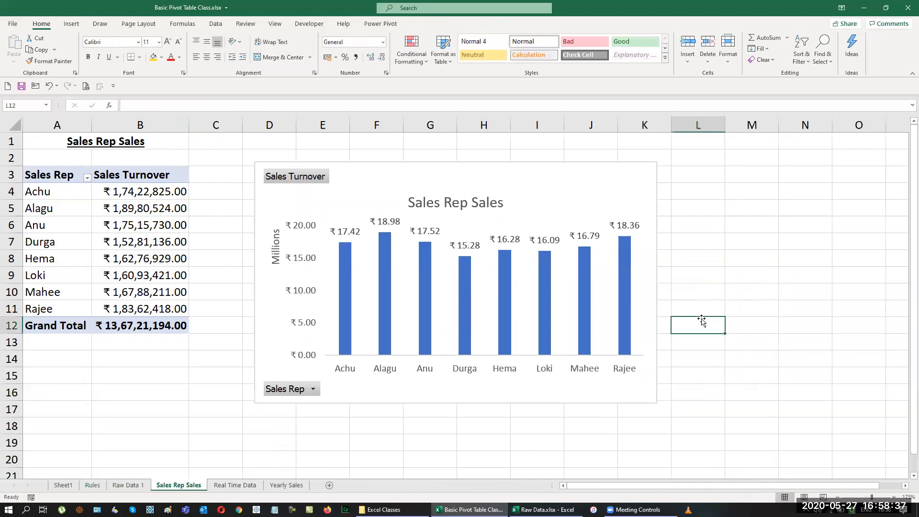
Recolour the Sales Rep PivotChart's columns with Colorful Palette 3.
left_click(626, 265)
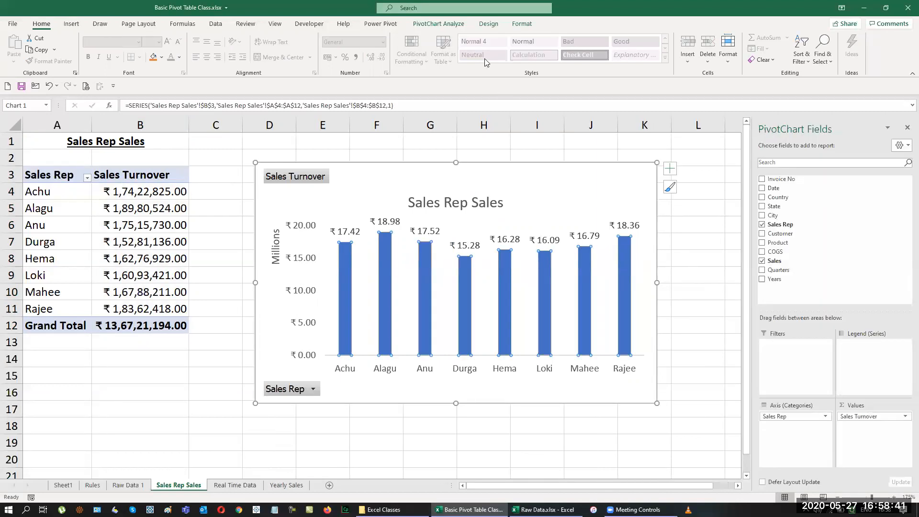
left_click(489, 24)
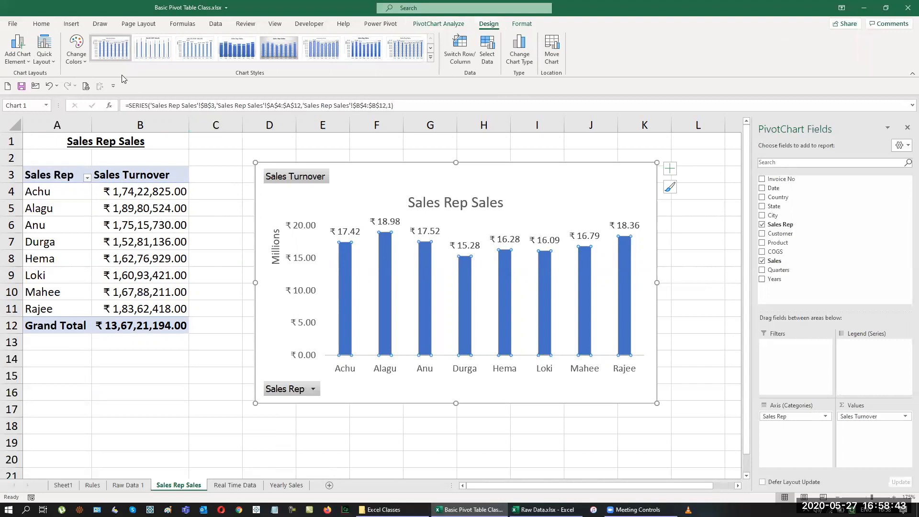
left_click(82, 59)
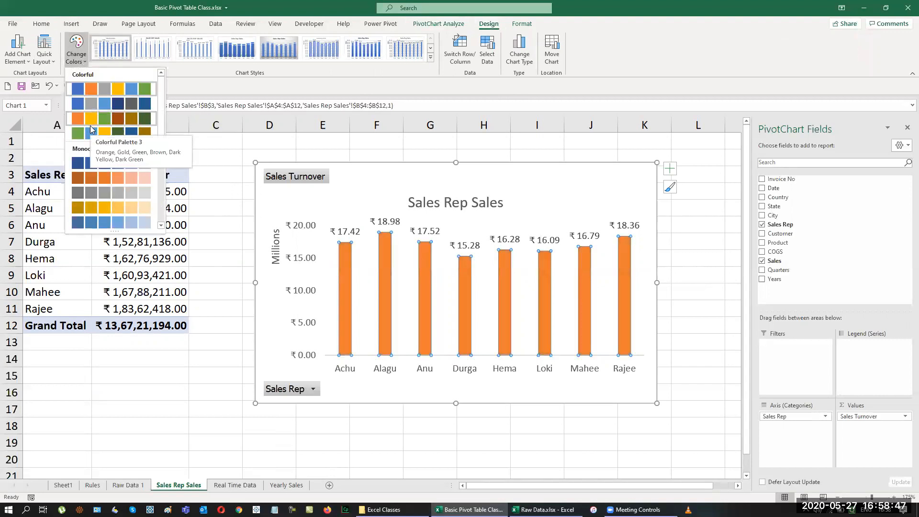
left_click(91, 123)
left_click(698, 347)
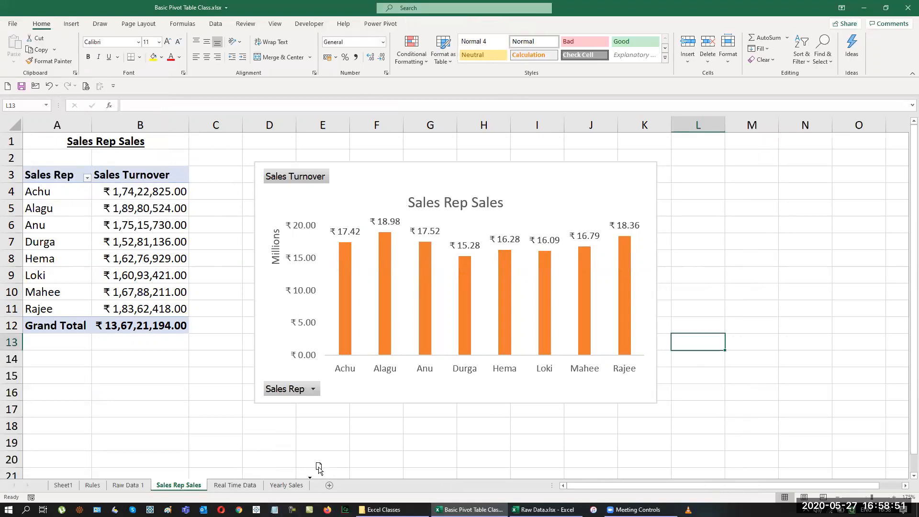
Move the Sales Rep Sales sheet after Yearly Sales and insert a PivotTable from the Real Time Data range on a new worksheet.
left_click_drag(321, 485, 323, 486)
left_click(178, 485)
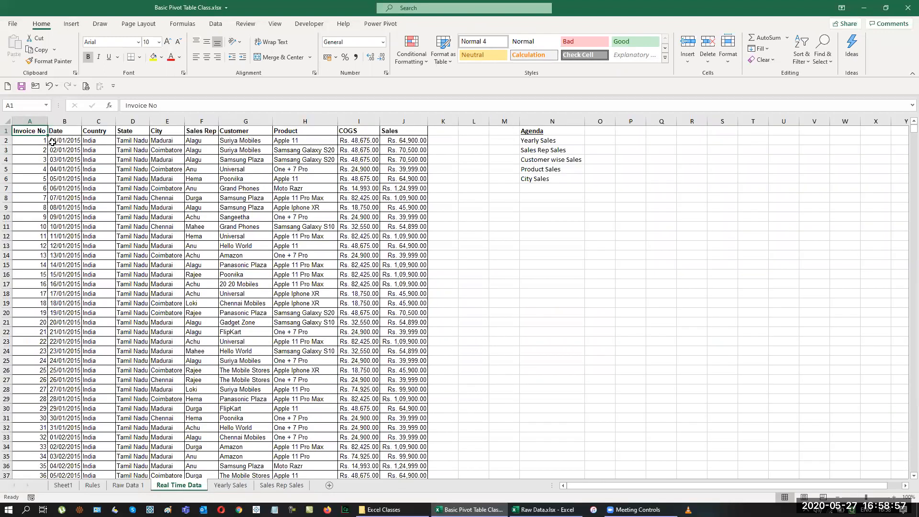
key("alt+n")
key("v")
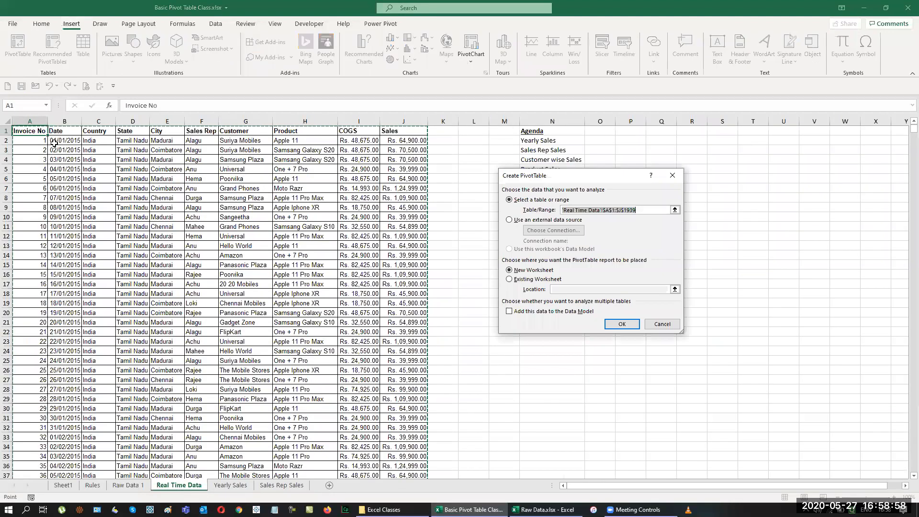
left_click(622, 326)
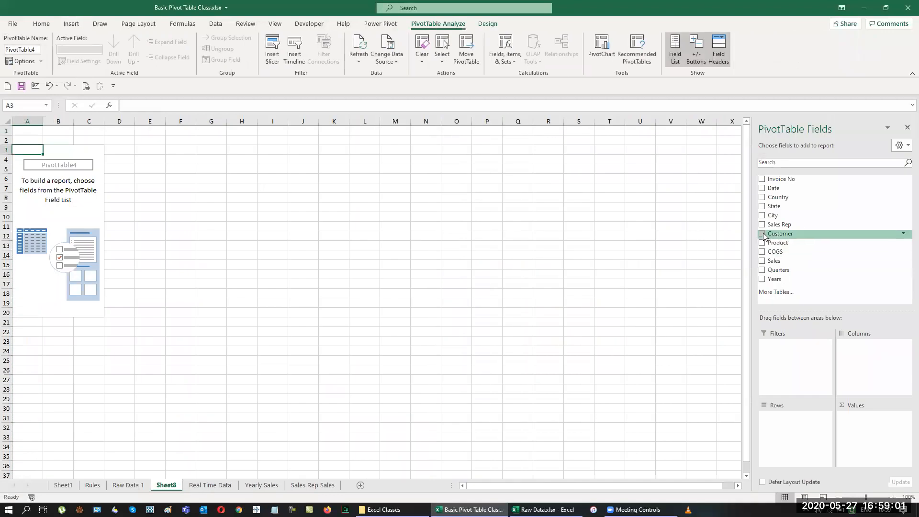
Add Customer as rows and Sales as values, and change the report layout to show the Customer field name as header.
left_click(764, 234)
left_click(762, 261)
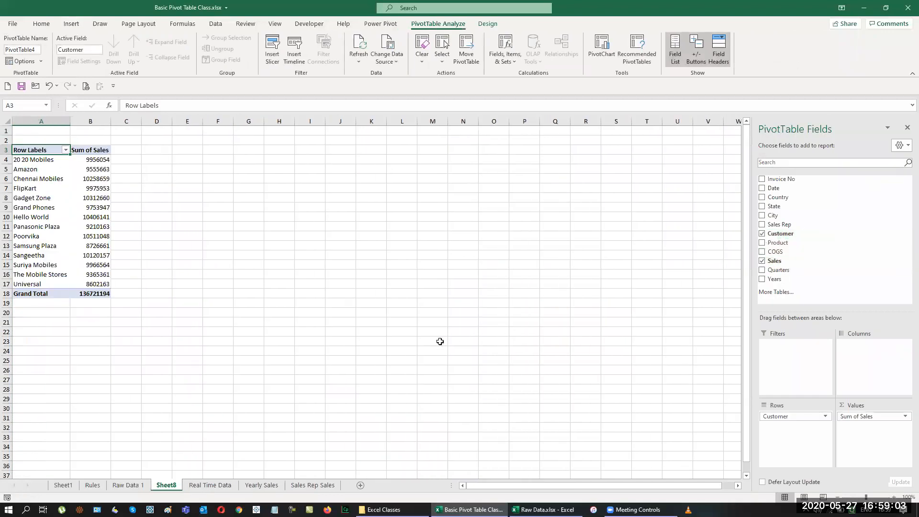
scroll(299, 317, "up", 2)
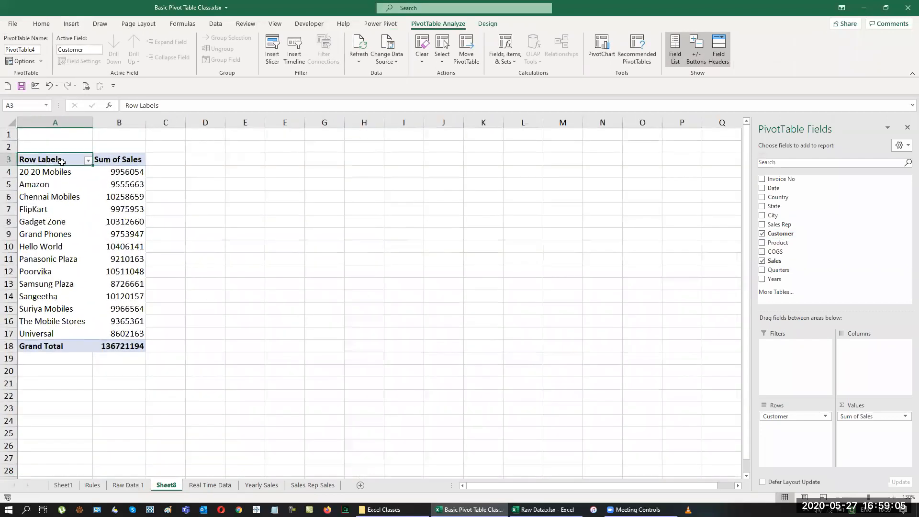
left_click(488, 23)
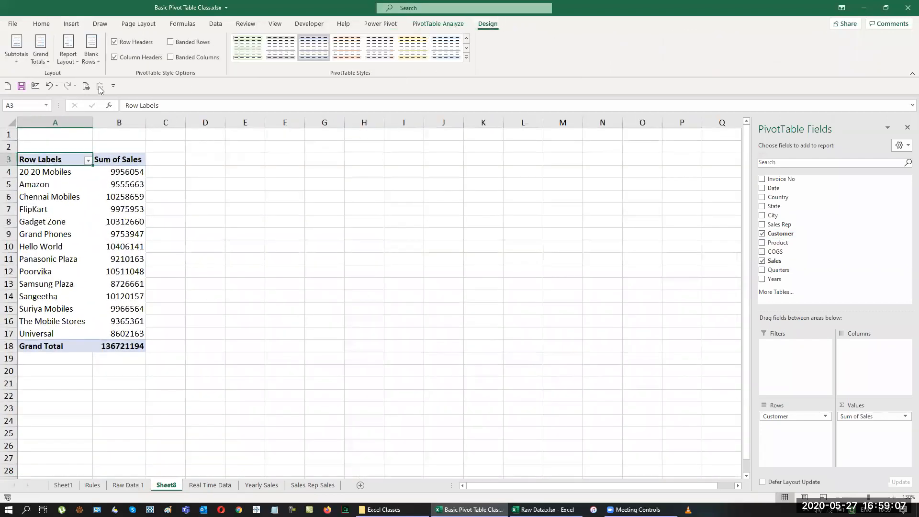
left_click(67, 61)
left_click(117, 125)
Rename the customer pivot table's value field as "Sales Turnover" and format it as ₹ currency with 2 decimal places.
left_click_drag(117, 171, 119, 345)
right_click(120, 345)
left_click(144, 312)
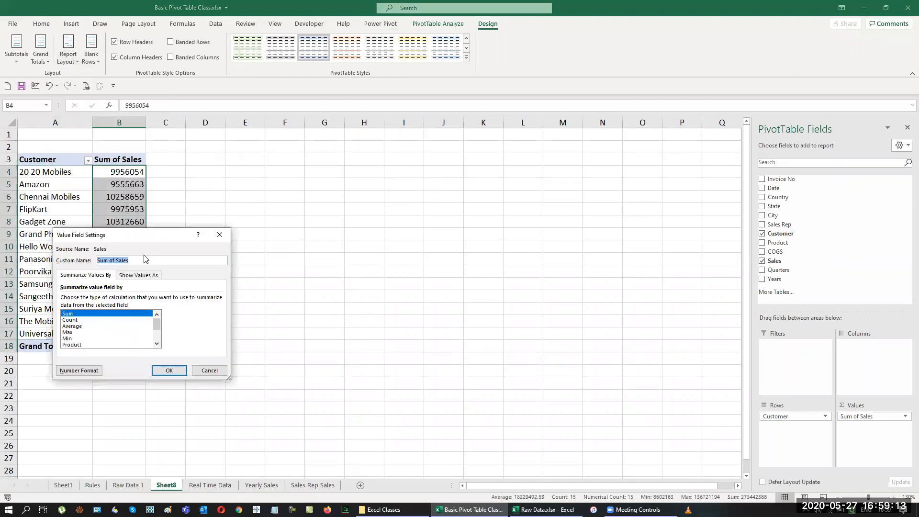
type("S")
left_click(85, 371)
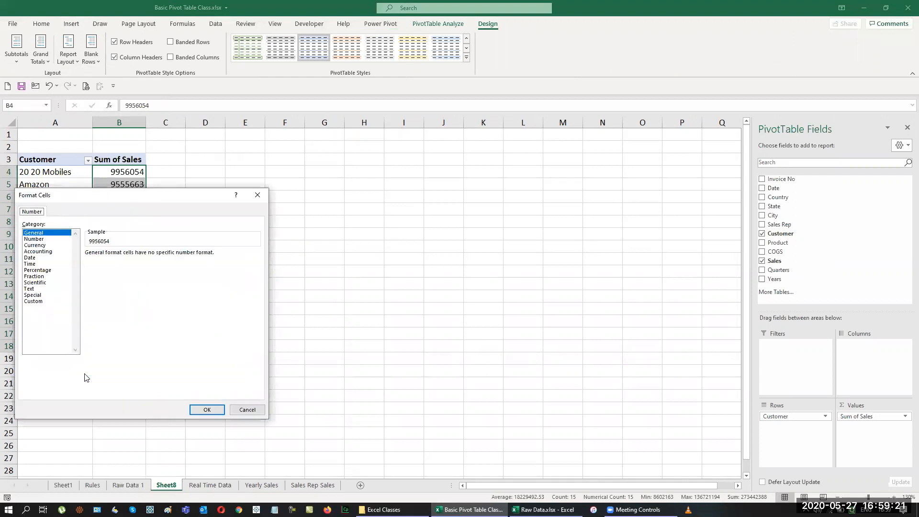
left_click(34, 239)
left_click(207, 409)
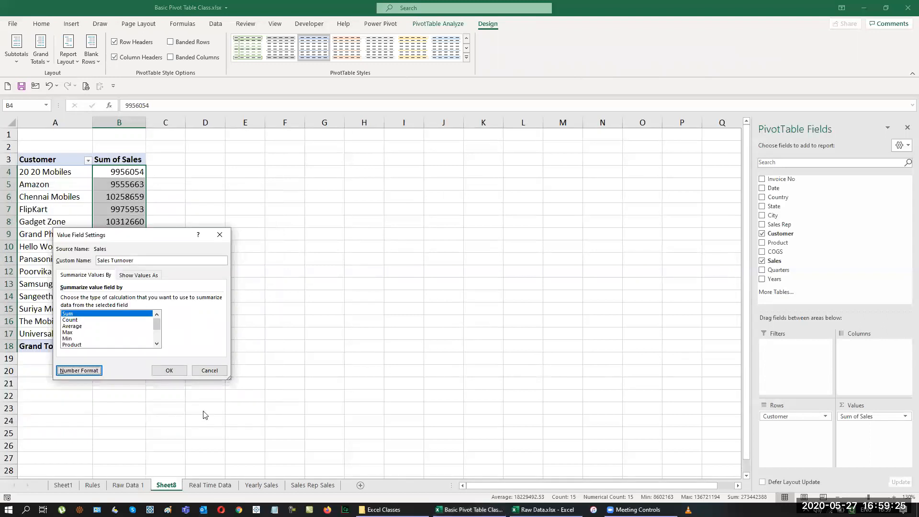
left_click(177, 373)
Insert a default column PivotChart from the Customer pivot table.
left_click(42, 160)
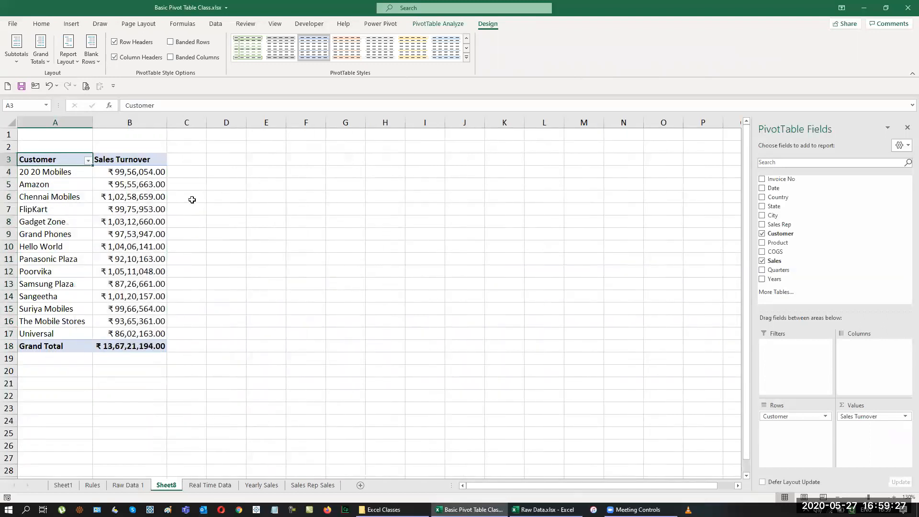
key("alt+F1")
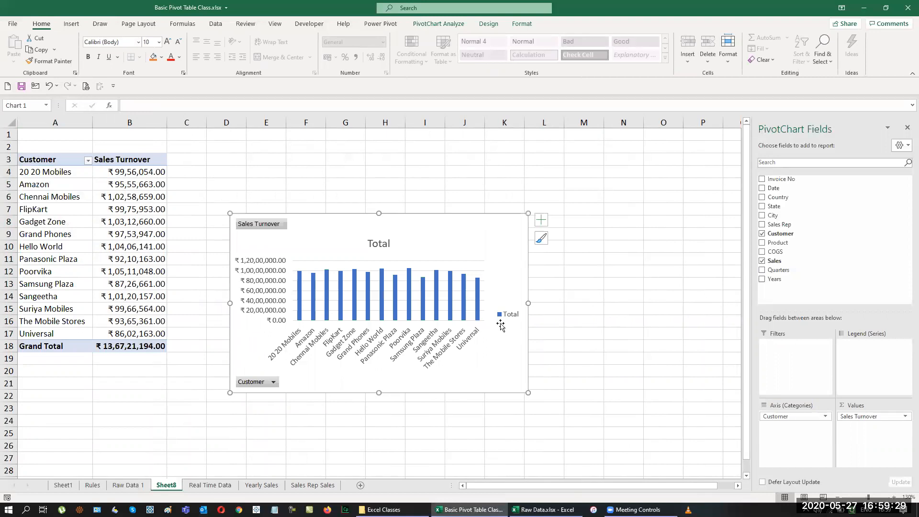
Delete the Customer PivotChart's legend and horizontal gridlines, and enlarge the chart to extend across column N.
left_click(505, 318)
key("Delete")
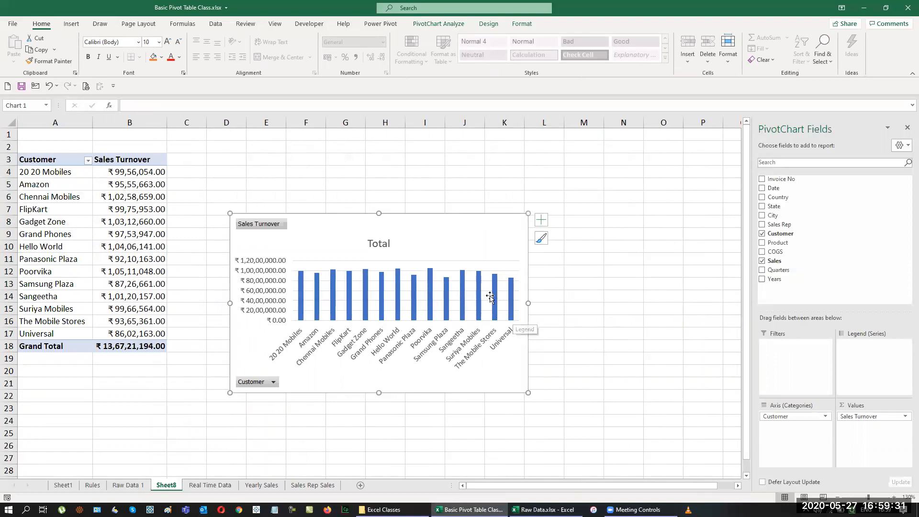
left_click_drag(529, 393, 663, 412)
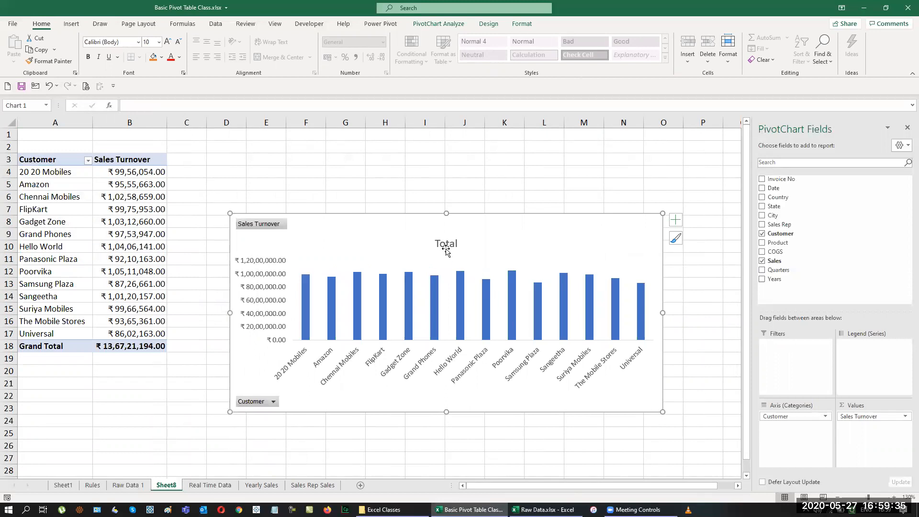
Add data labels to the Customer PivotChart and set its vertical axis display units to Millions.
left_click(676, 221)
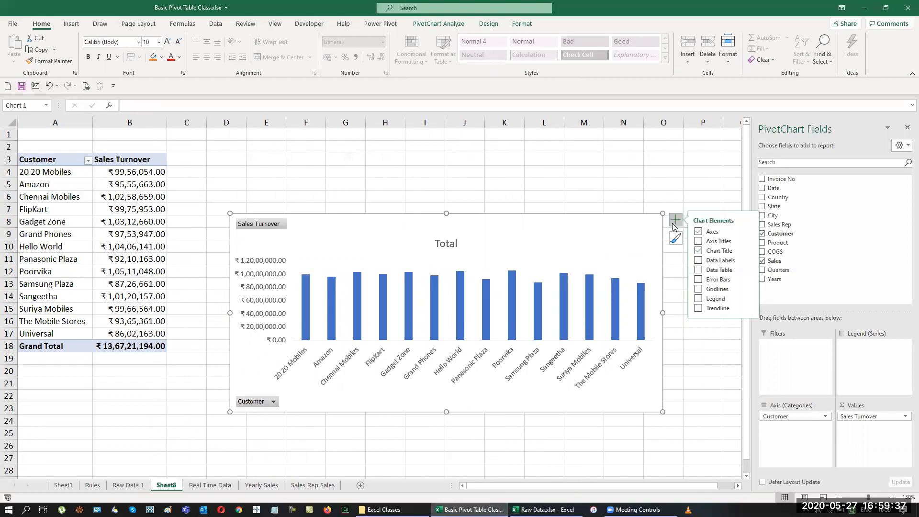
left_click(699, 260)
left_click(257, 262)
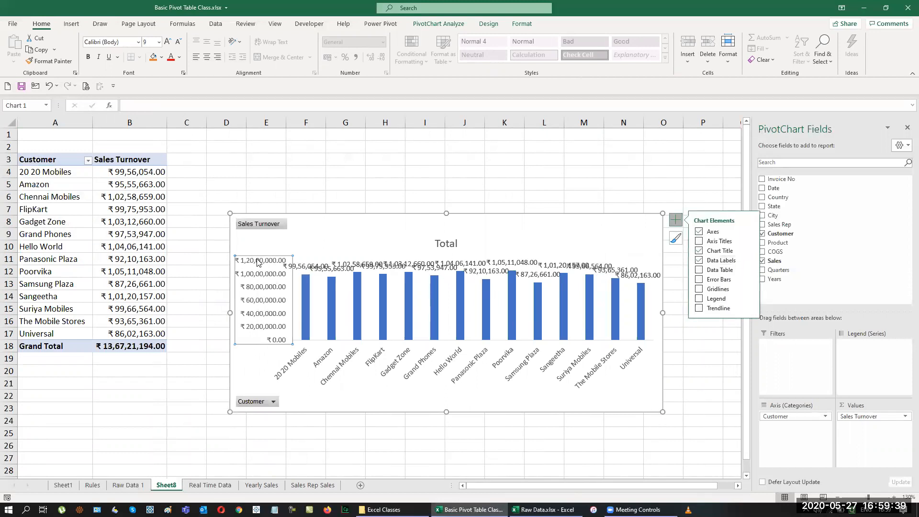
right_click(257, 262)
left_click(294, 379)
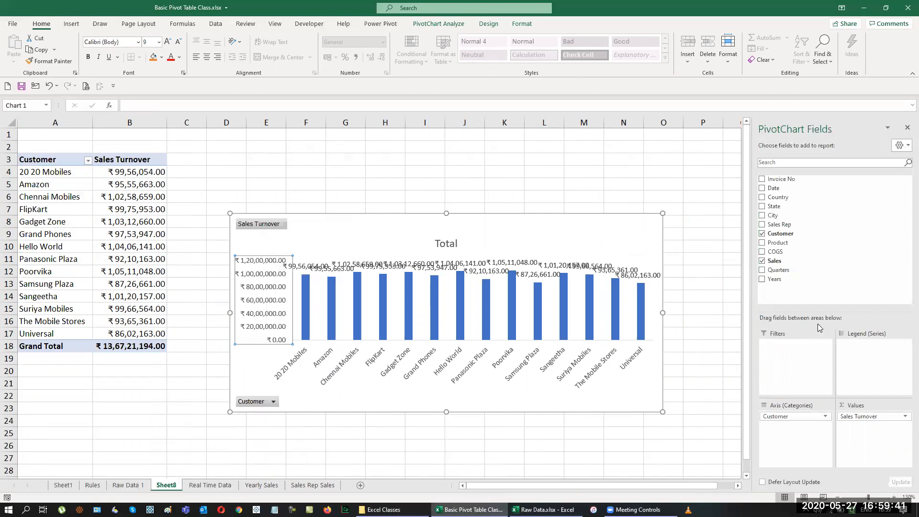
right_click(266, 289)
left_click(898, 320)
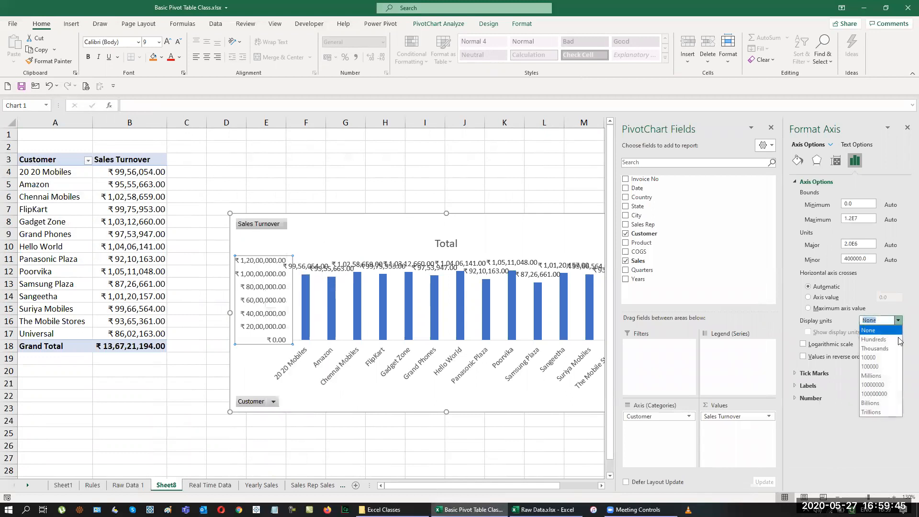
left_click(886, 376)
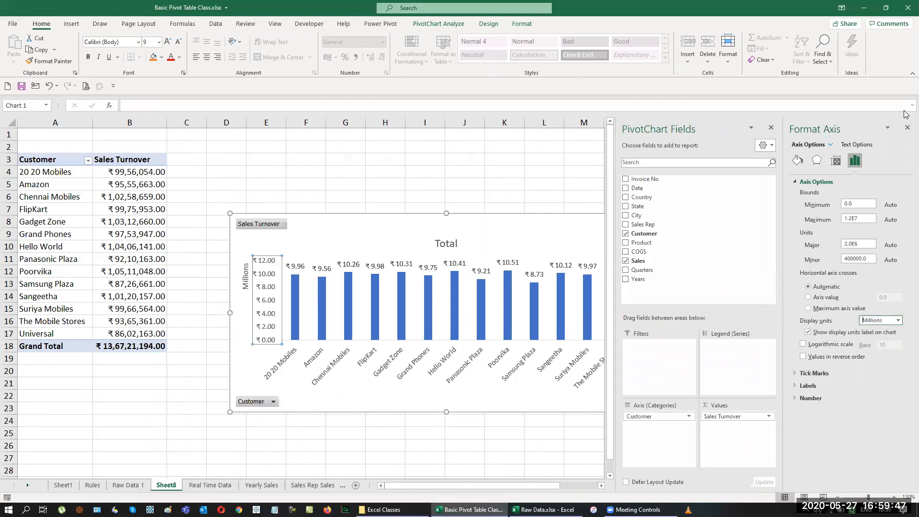
left_click(907, 127)
Merge and center cells A1:B1 and enter the bold, underlined heading "Customer Sales".
left_click_drag(77, 136, 129, 135)
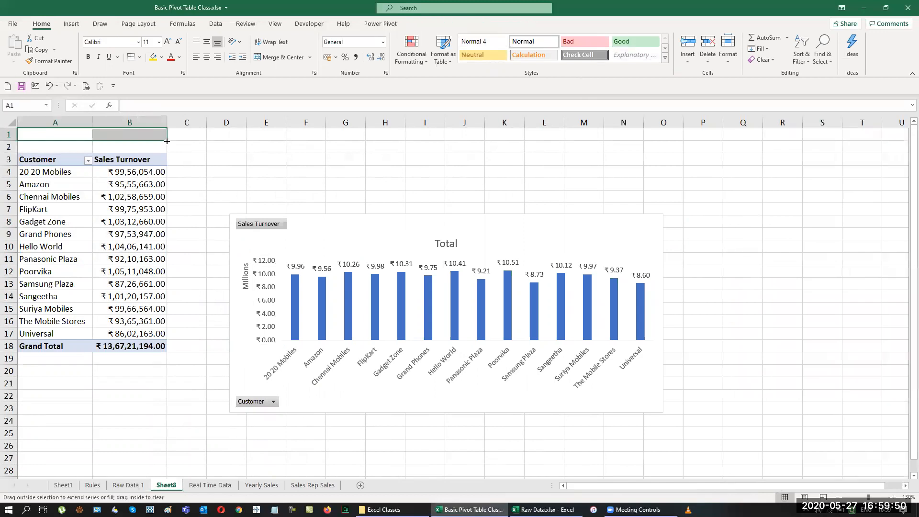
left_click(282, 60)
type("Custom")
type("er Sales")
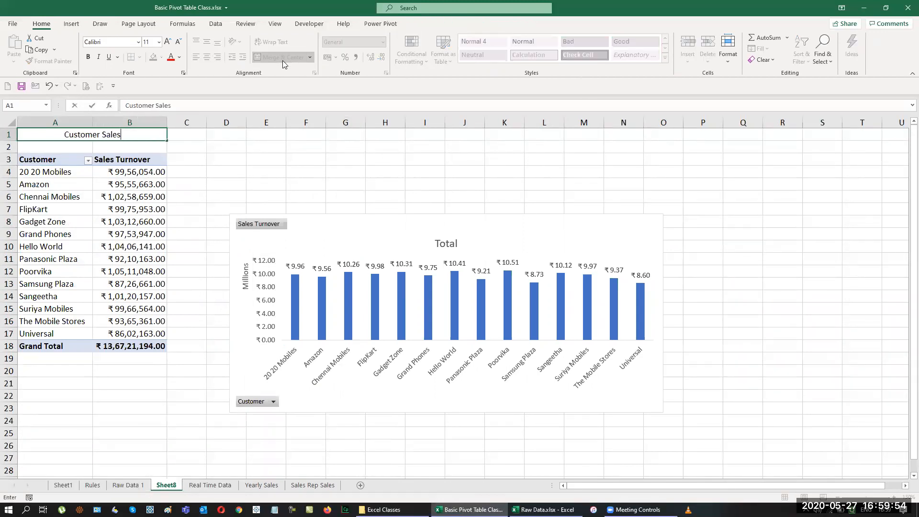
key("Return")
key("Up")
key("ctrl+b")
key("ctrl+u")
Link the Customer PivotChart's title to the heading in cell A1.
left_click(448, 243)
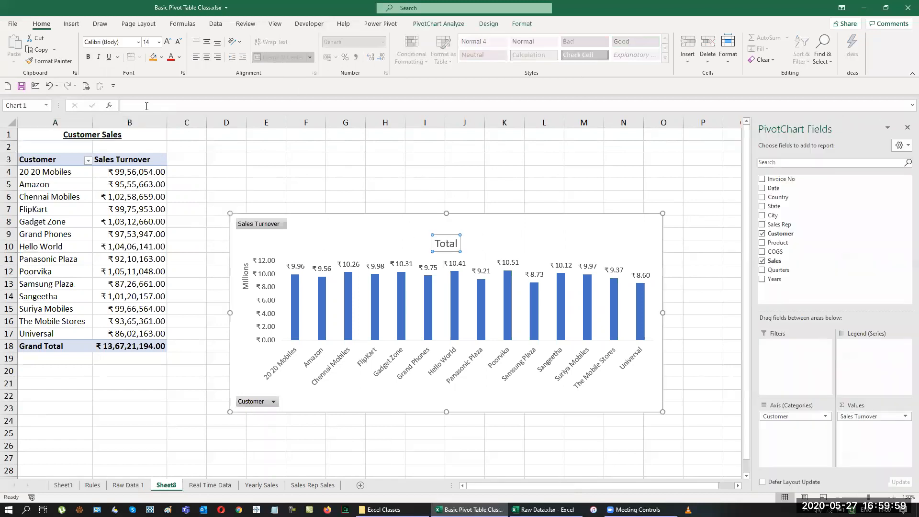
type("=")
left_click(72, 131)
key("Return")
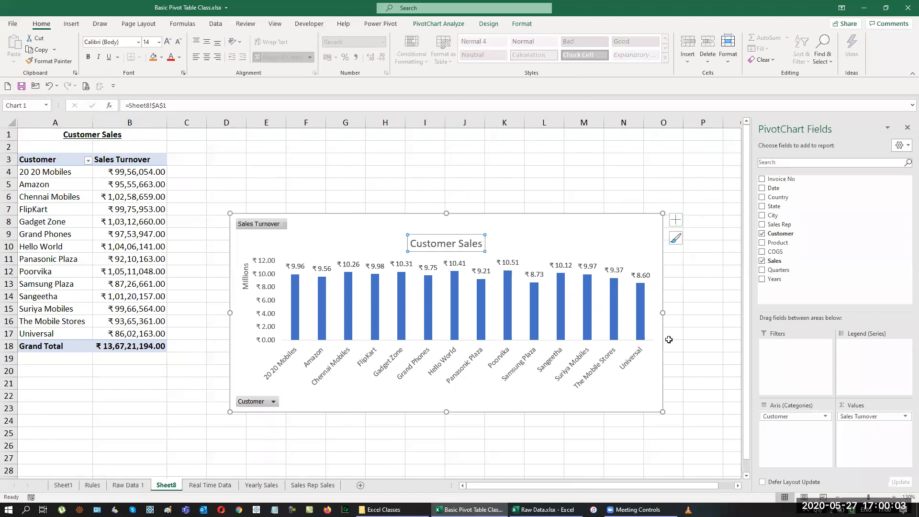
Recolor the Customer PivotChart's columns with the colorful palette that starts with green.
left_click(636, 310)
left_click(640, 309)
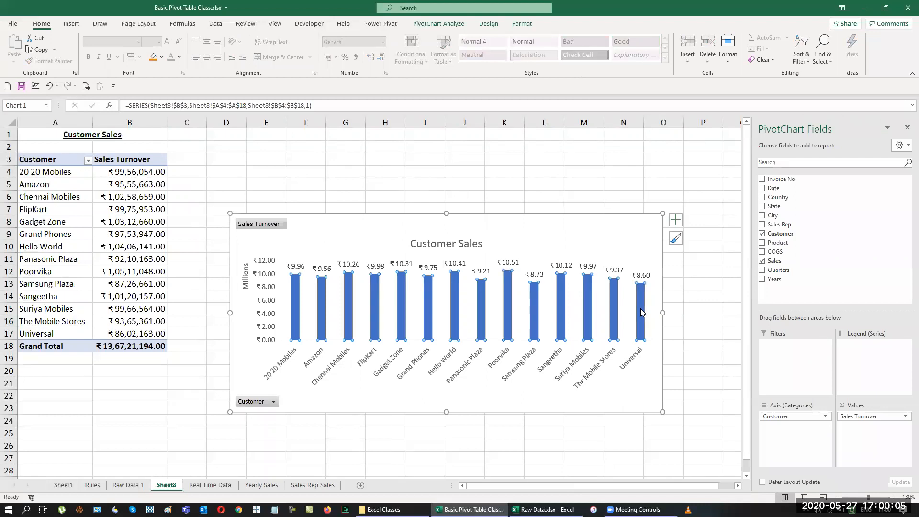
left_click(431, 24)
left_click(489, 24)
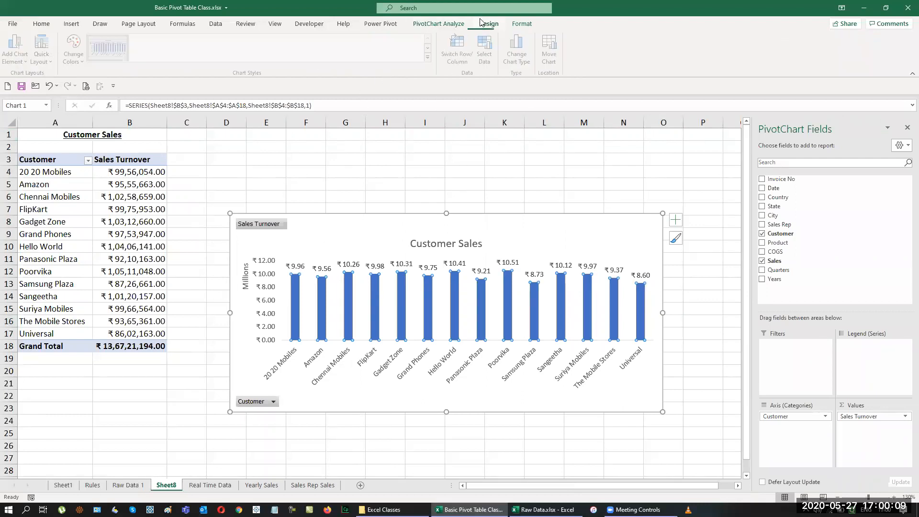
left_click(69, 56)
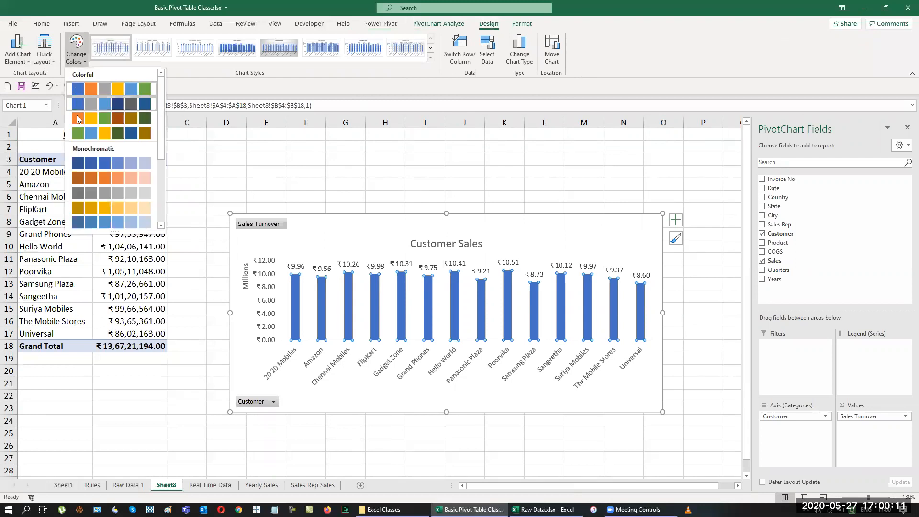
left_click(75, 134)
left_click(699, 345)
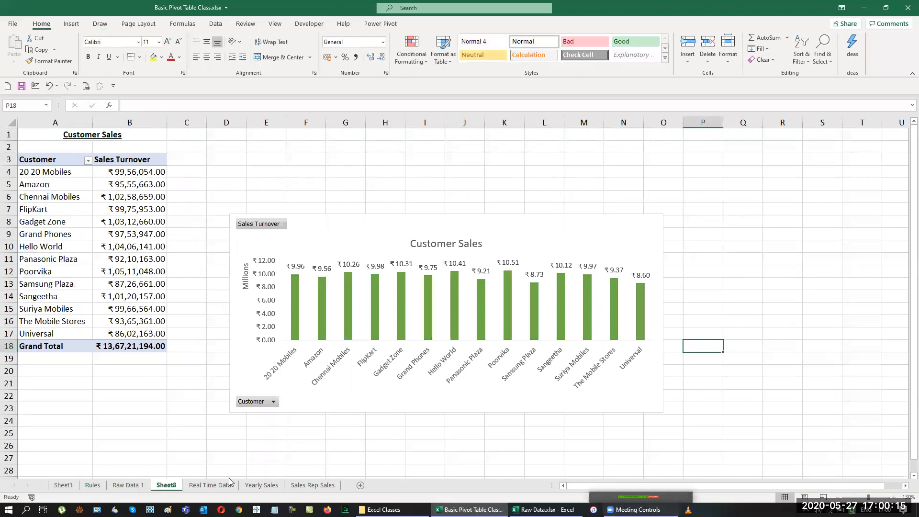
Rename Sheet8 as "Customer Sales" and move it to the end of the workbook, after Sales Rep Sales.
right_click(165, 485)
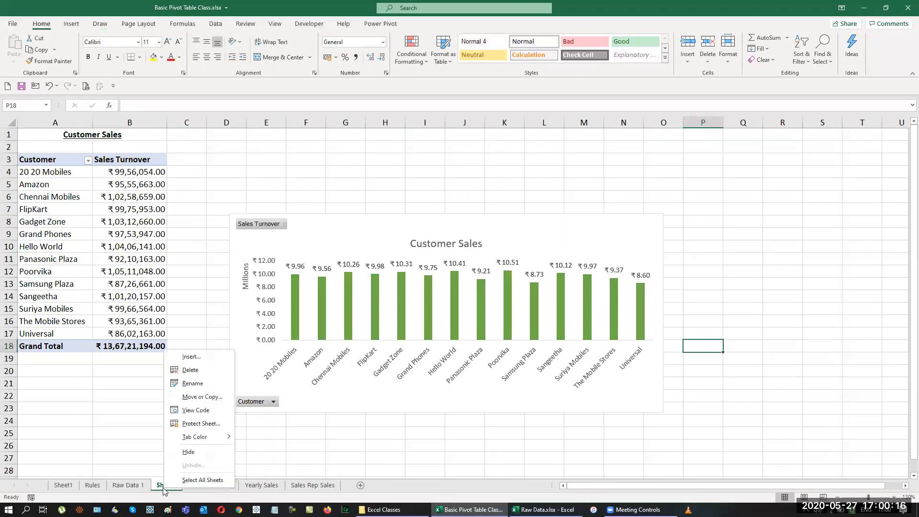
left_click(206, 387)
type("Customer Sales")
key("Return")
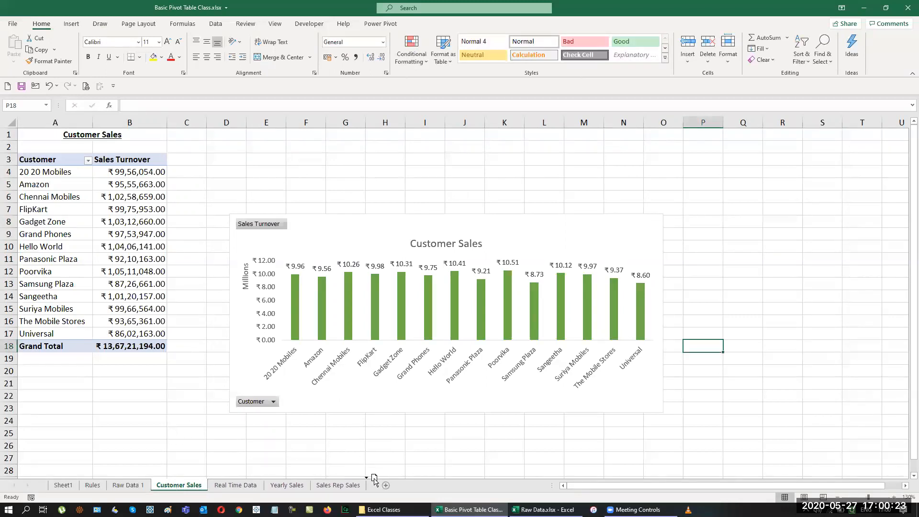
left_click_drag(375, 481, 374, 480)
Create a PivotTable on a new worksheet from the Real Time Data range A1:J1939.
left_click(179, 485)
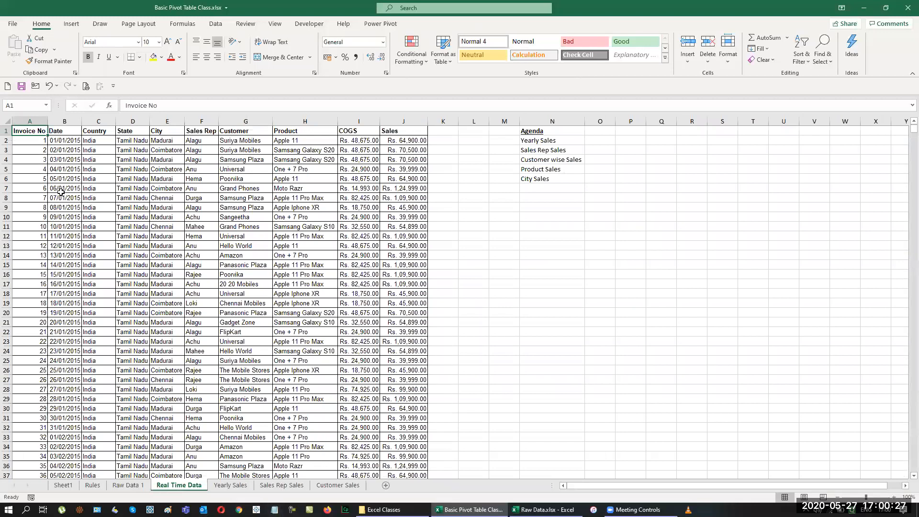
key("alt+n")
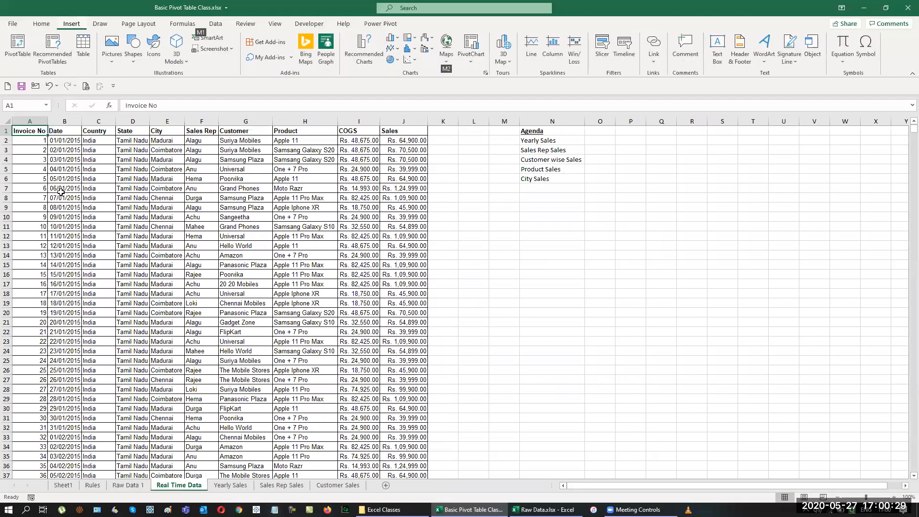
key("Escape")
key("alt+n")
key("v")
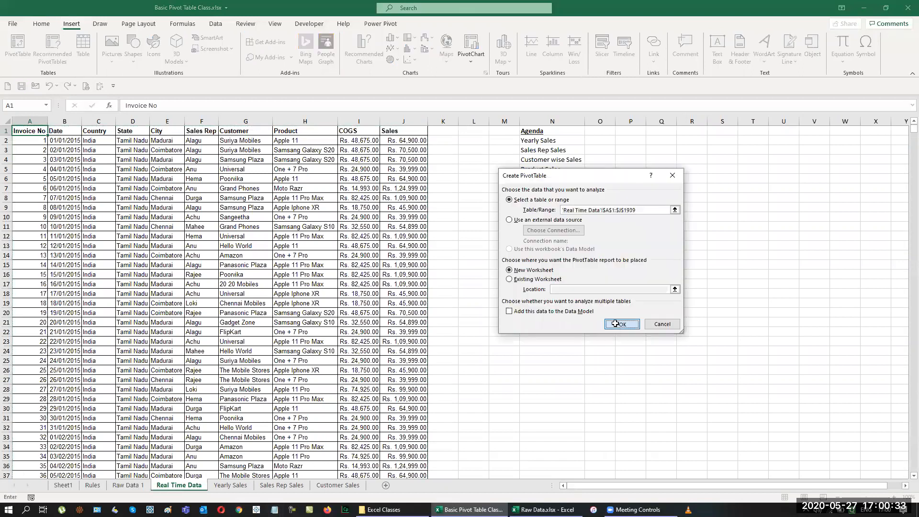
left_click(617, 324)
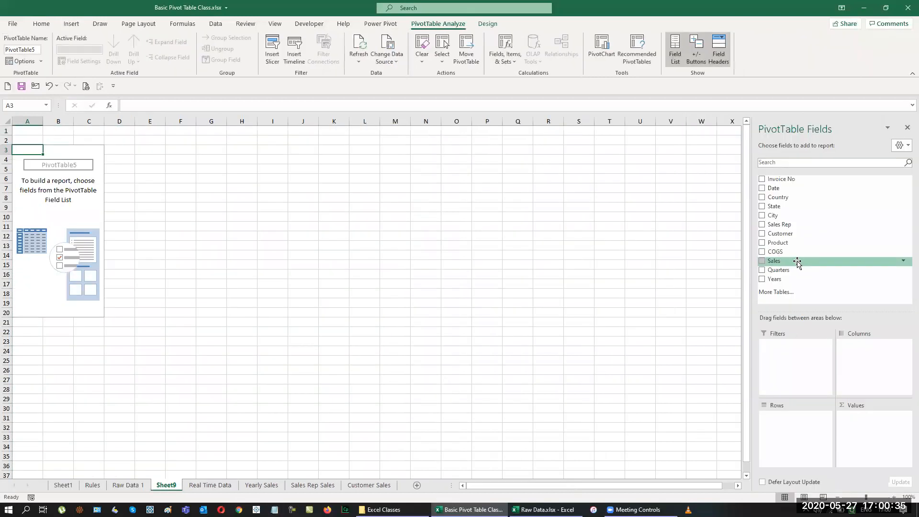
Add Product as the row field and Sales as the values, and show the report in Tabular Form.
left_click(763, 243)
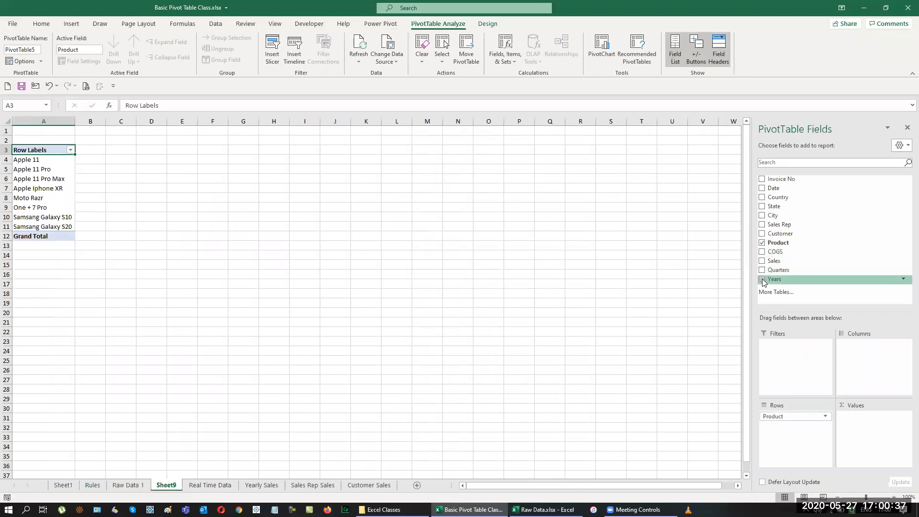
left_click(763, 261)
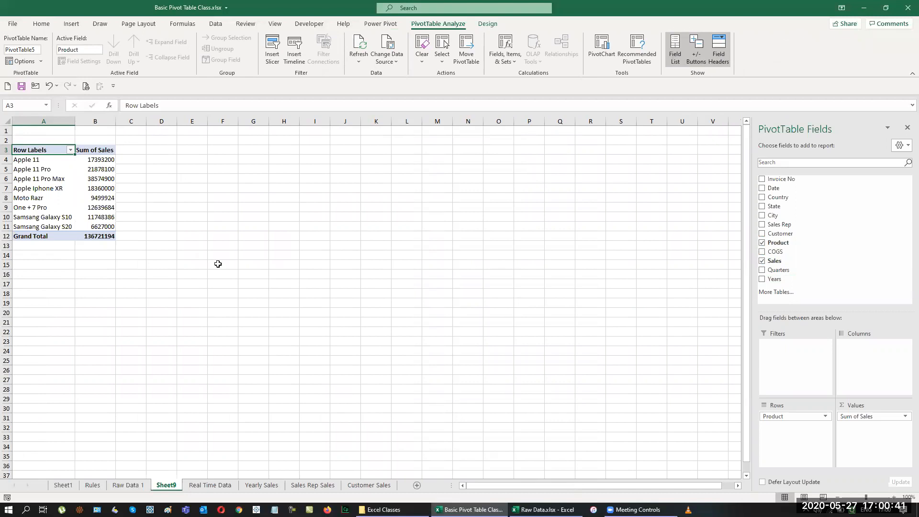
scroll(244, 276, "up", 4)
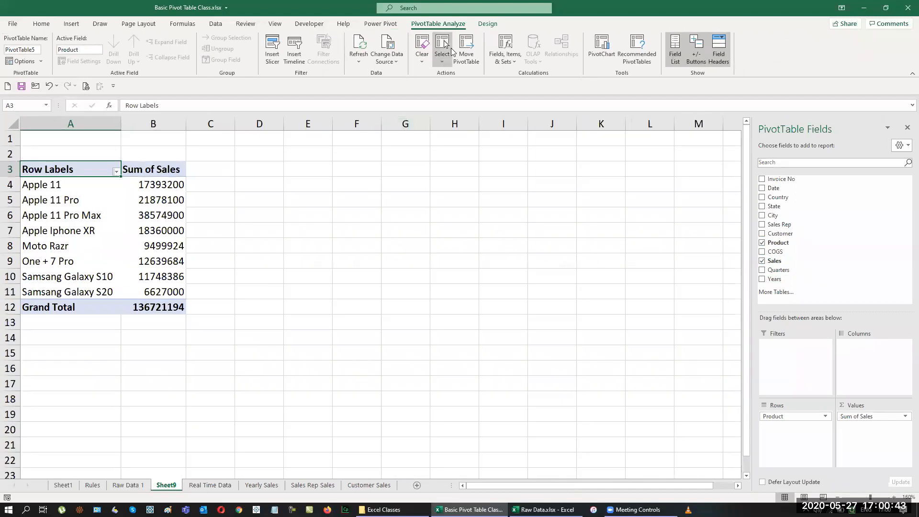
left_click(488, 24)
left_click(68, 48)
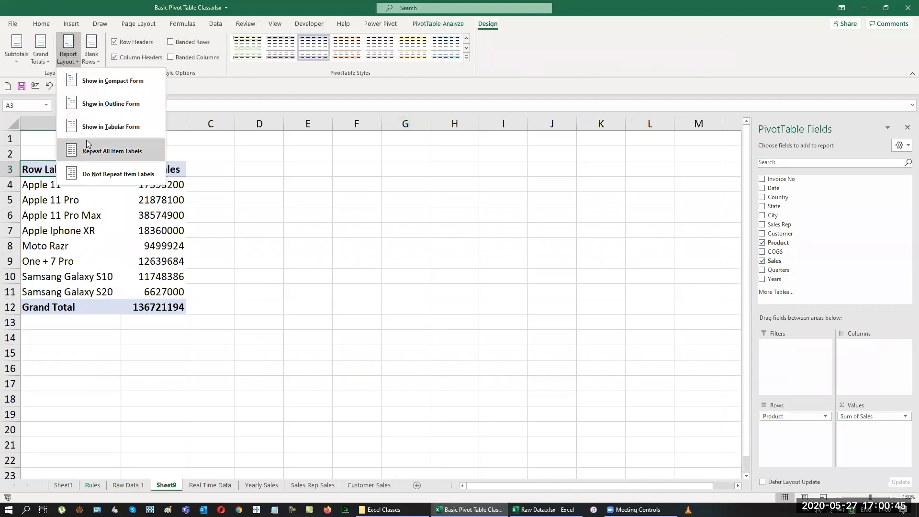
left_click(82, 125)
Rename the Sum of Sales value field as "Sales Turnover" and apply the Currency number format to it.
left_click_drag(154, 173, 153, 306)
right_click(152, 306)
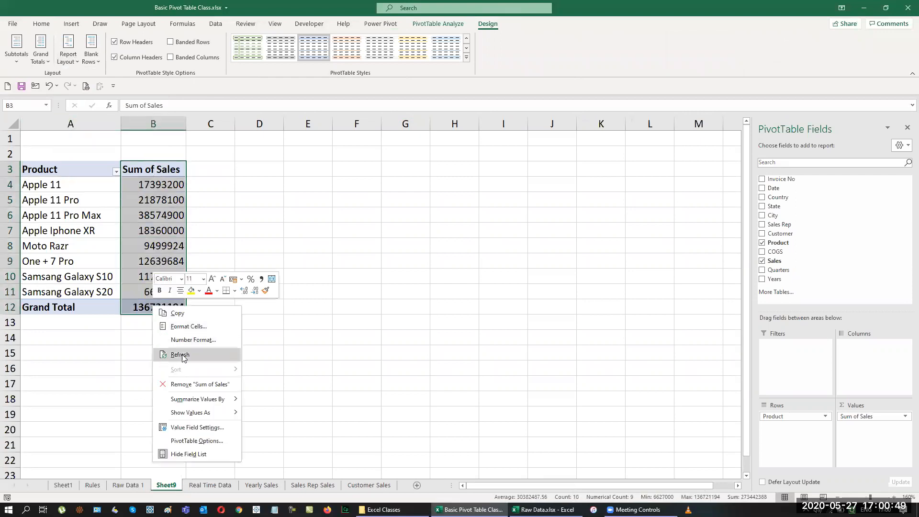
left_click(187, 427)
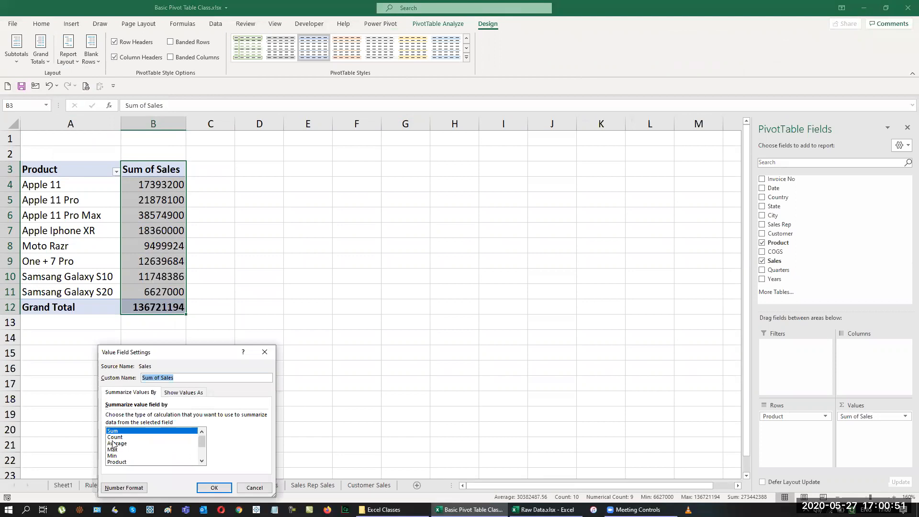
type("S")
key("ctrl+a")
left_click(124, 487)
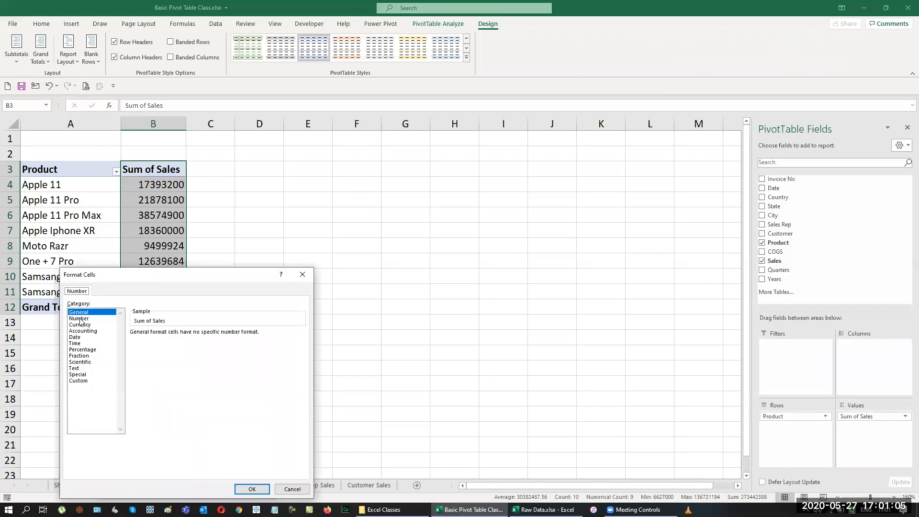
left_click(79, 325)
left_click(246, 489)
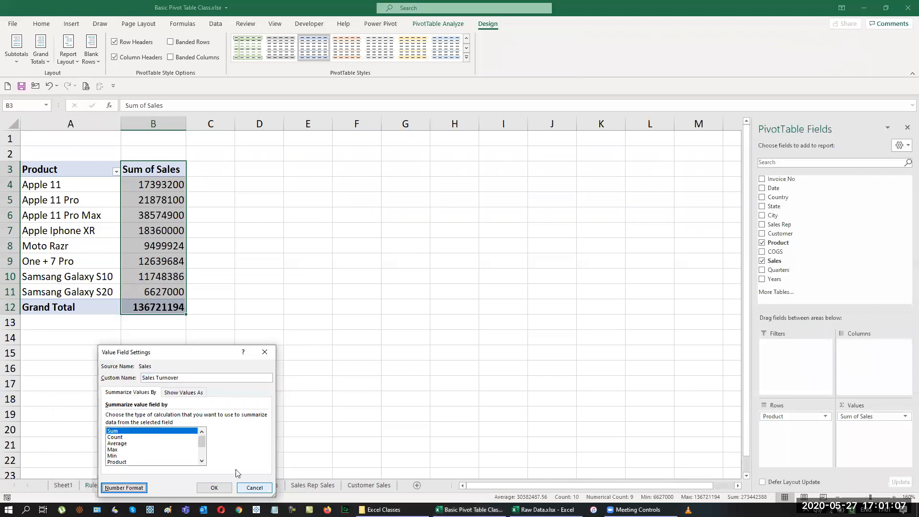
left_click(213, 488)
Insert a column PivotChart from the Product PivotTable and delete its legend and horizontal gridlines.
left_click(53, 166)
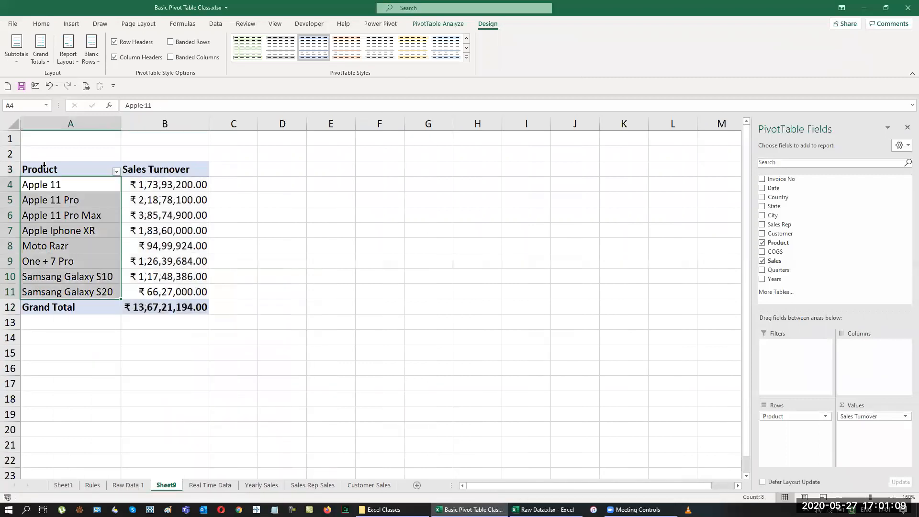
left_click(52, 166)
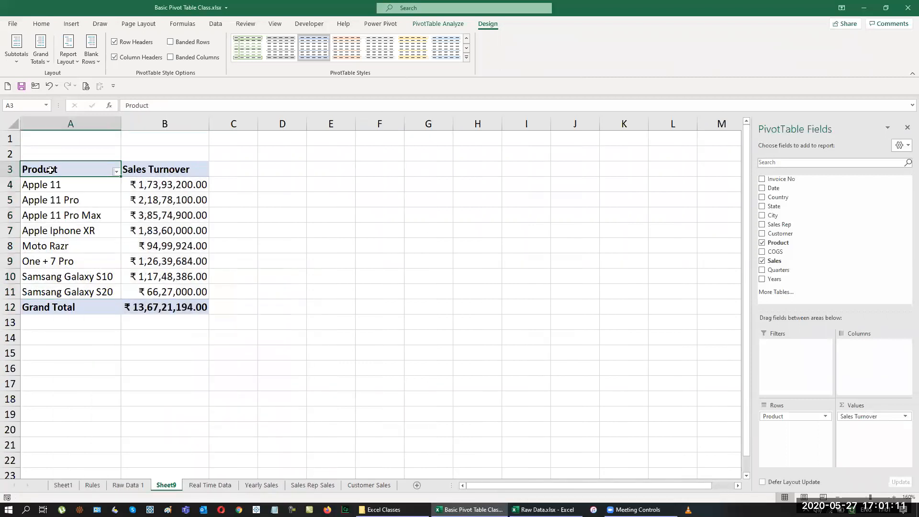
key("alt+F1")
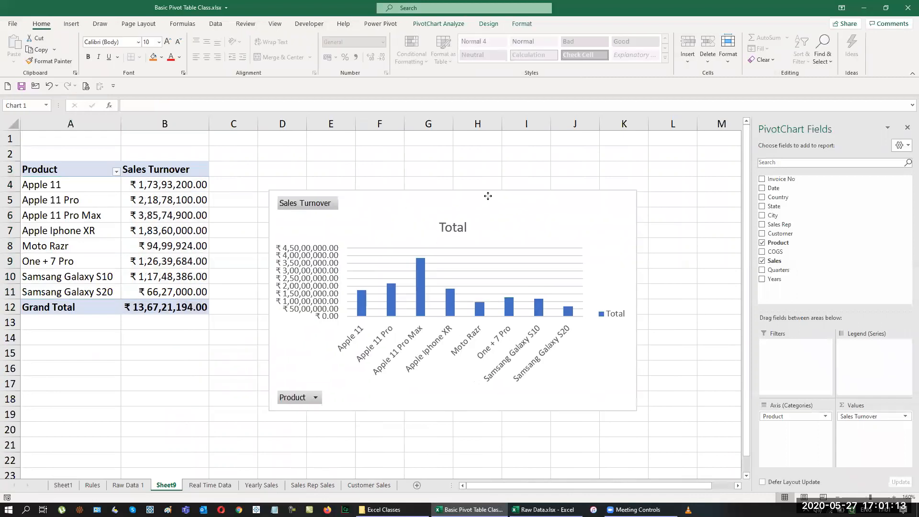
left_click(631, 305)
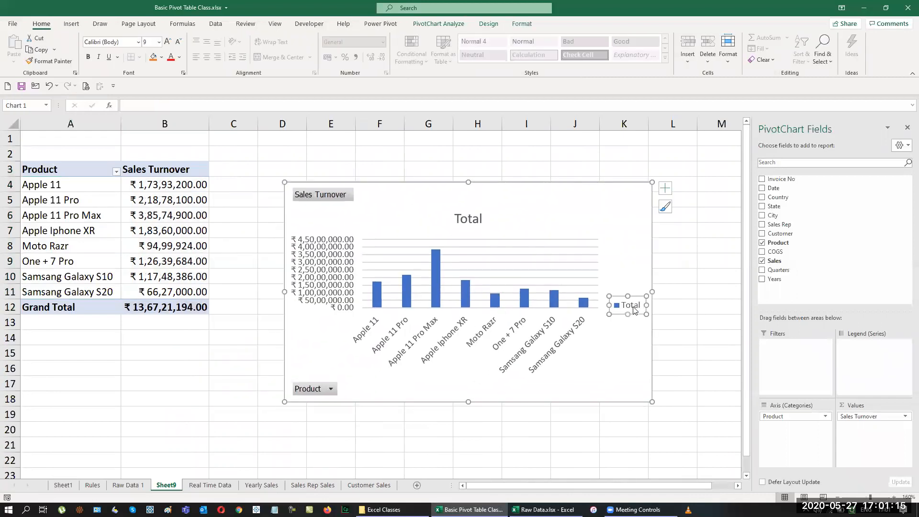
key("Delete")
left_click(604, 286)
key("Delete")
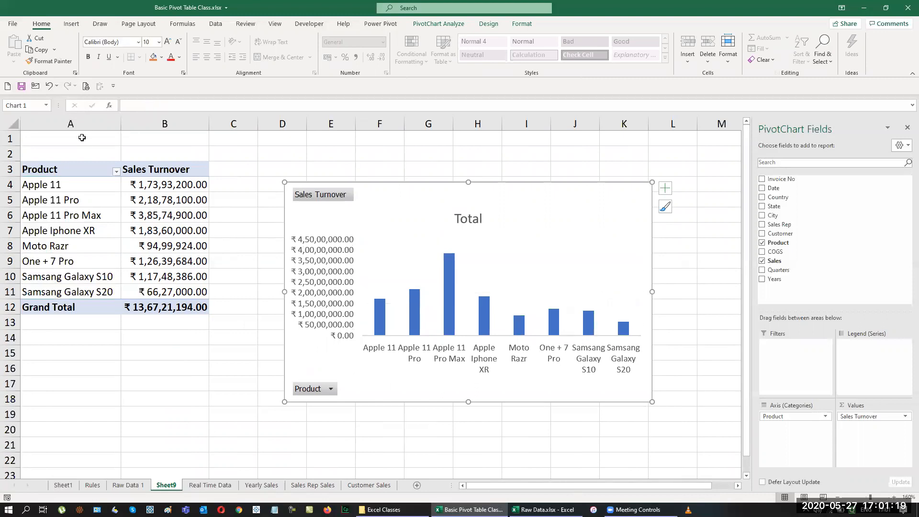
Enter the heading "Product Sales" in A1, merge and center it across A1:B1, and make it bold and underlined.
left_click_drag(81, 137, 176, 136)
type("PRod")
type("yu")
type("uct ")
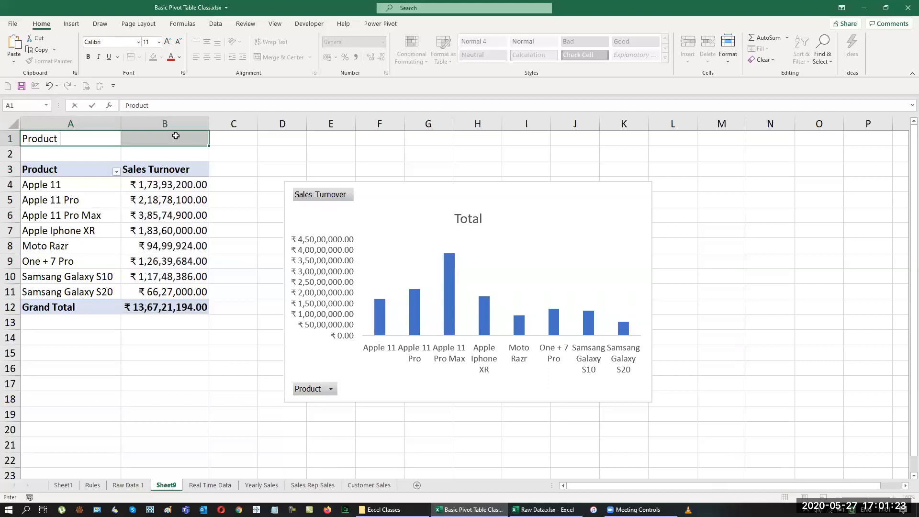
type("Sales")
key("Return")
key("ctrl+b")
left_click(280, 60)
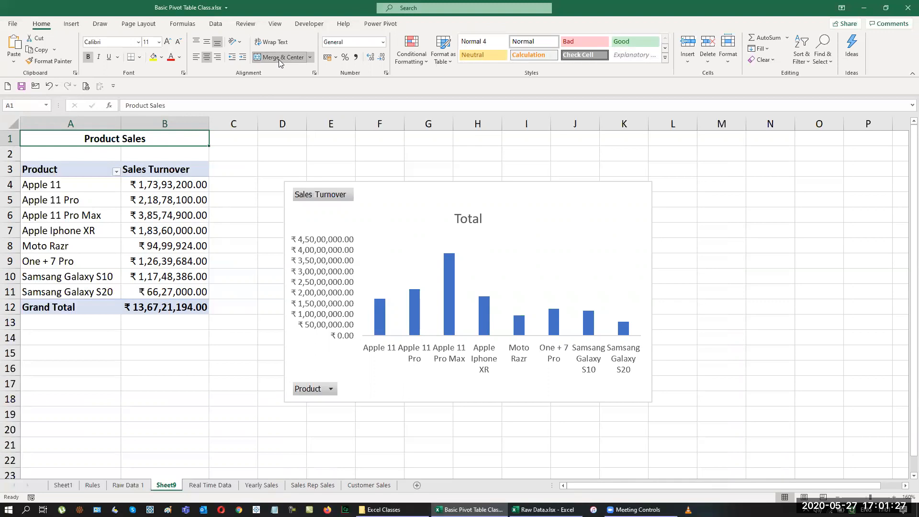
key("ctrl+u")
Link the Product PivotChart's title to the heading in cell A1.
left_click(462, 221)
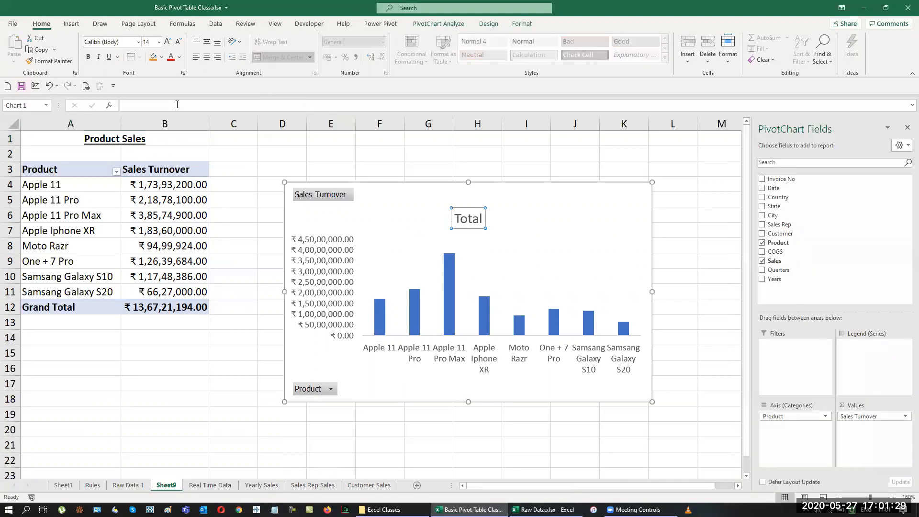
left_click(159, 105)
type("=")
left_click(105, 139)
key("Return")
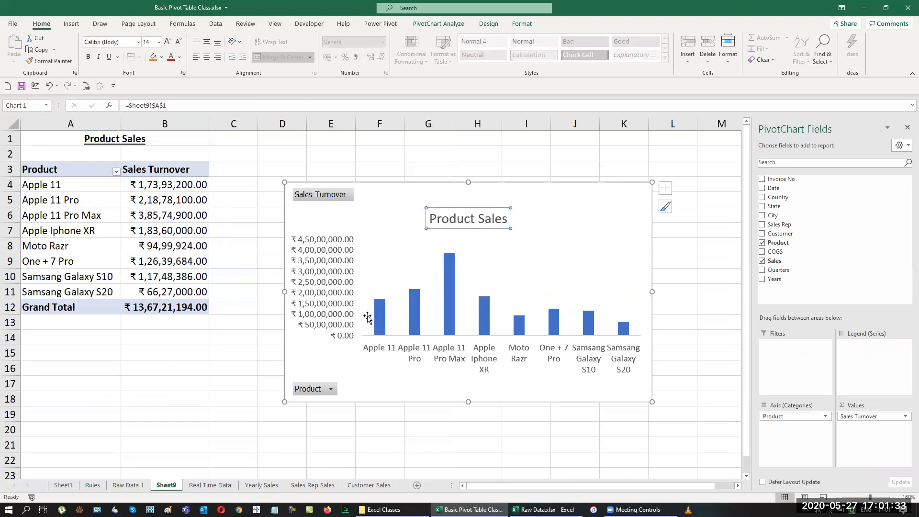
Recolor the Product PivotChart's columns with the monochromatic grey palette.
left_click(449, 285)
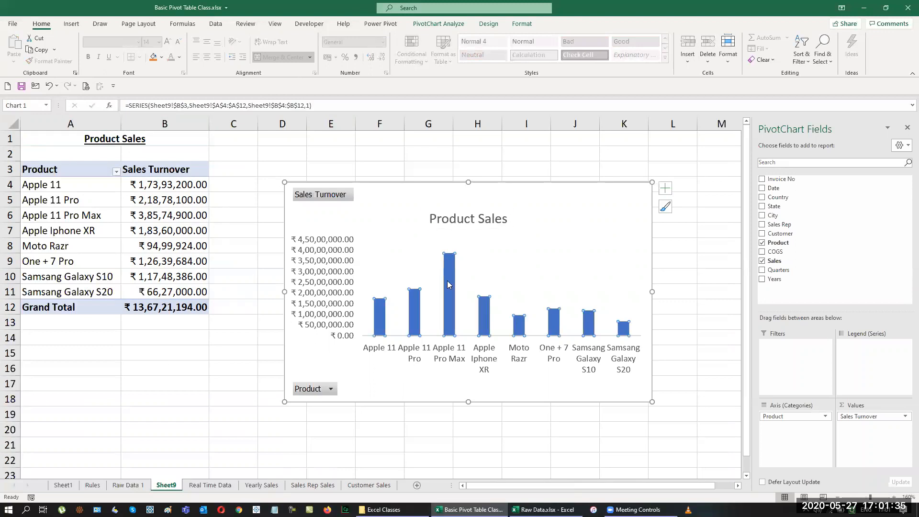
left_click(489, 24)
left_click(77, 48)
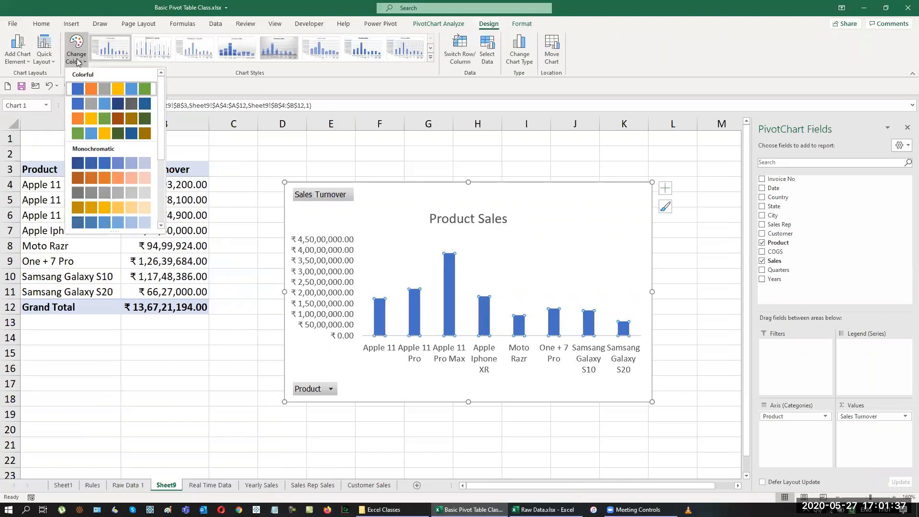
left_click(118, 192)
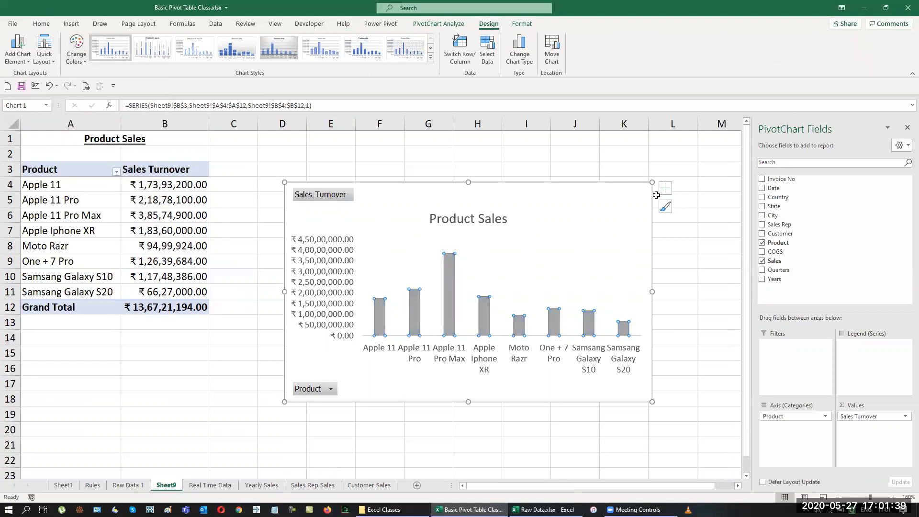
Add data labels to the Product PivotChart and set its vertical axis display units to Millions.
left_click(665, 188)
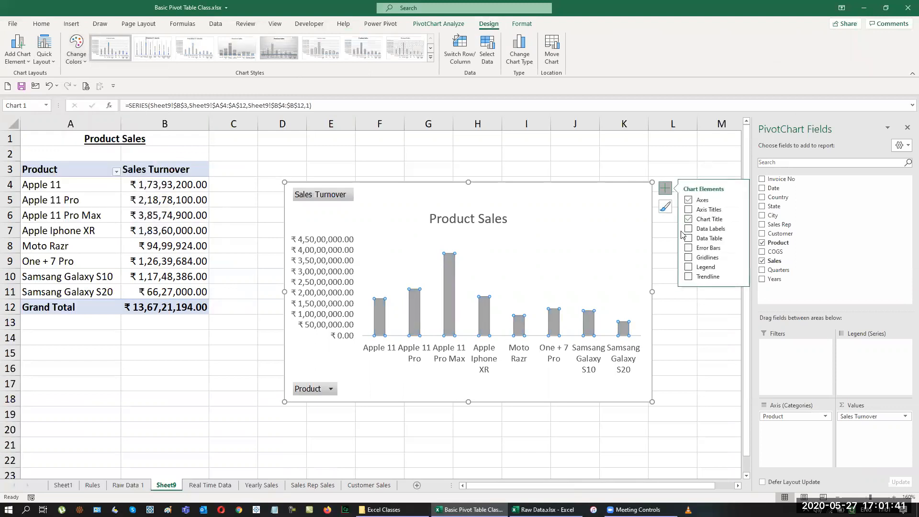
left_click(689, 228)
right_click(330, 239)
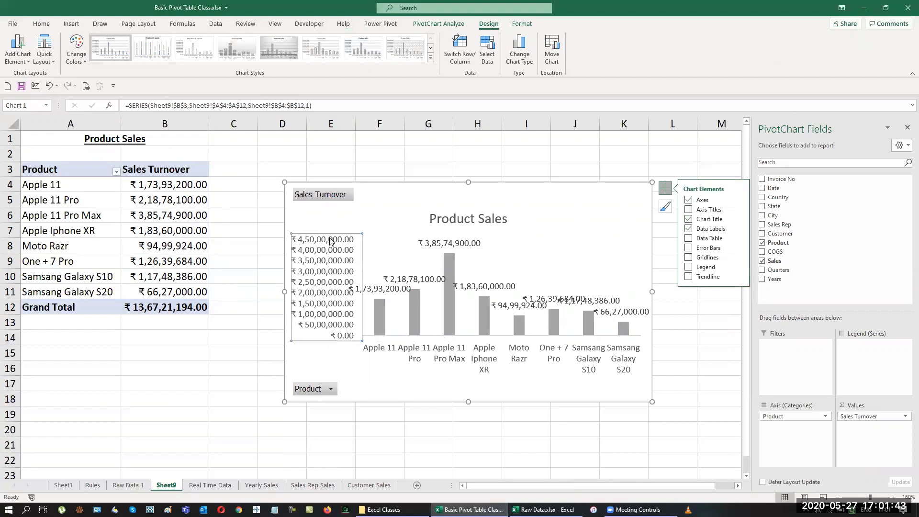
left_click(364, 357)
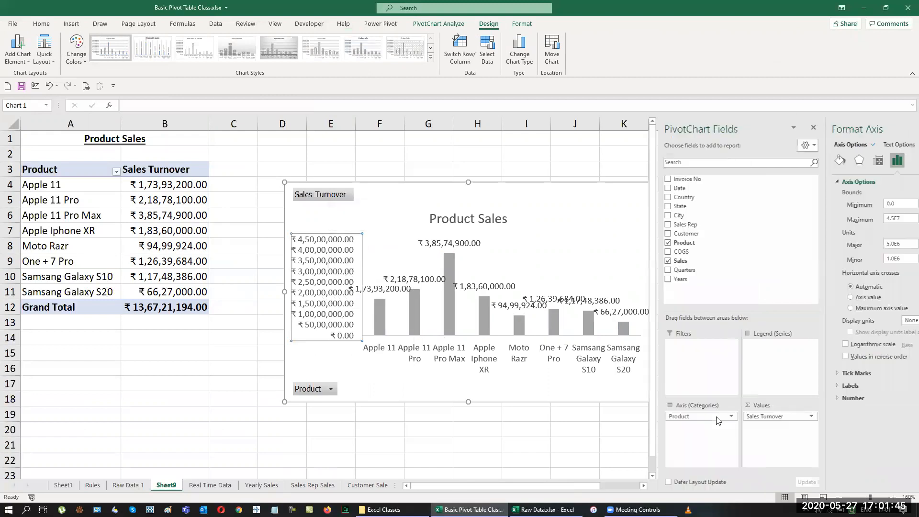
left_click(900, 321)
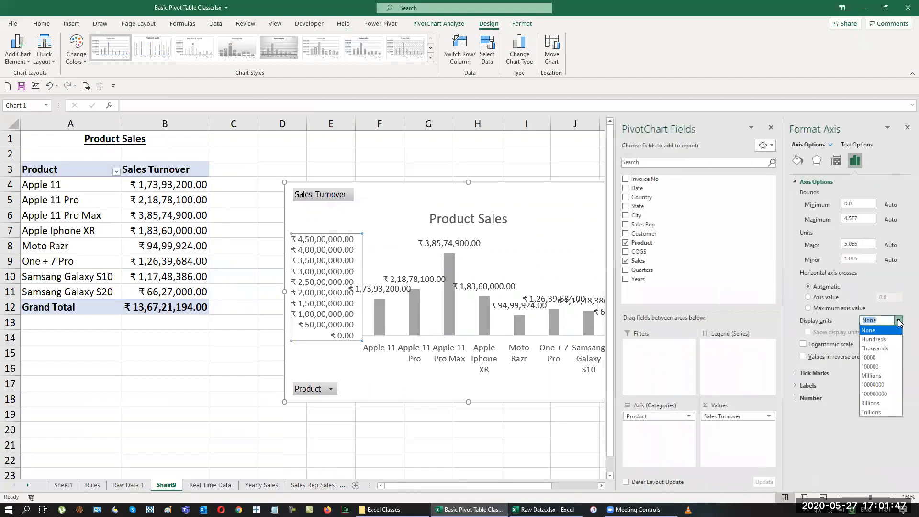
left_click(879, 375)
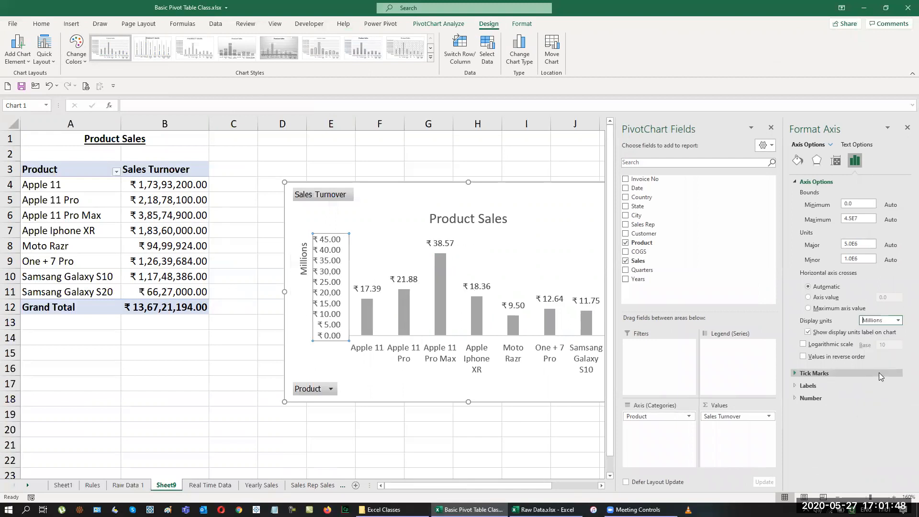
Close the Format Axis and PivotChart Fields panes and deselect the Product PivotChart.
left_click(908, 128)
left_click(907, 129)
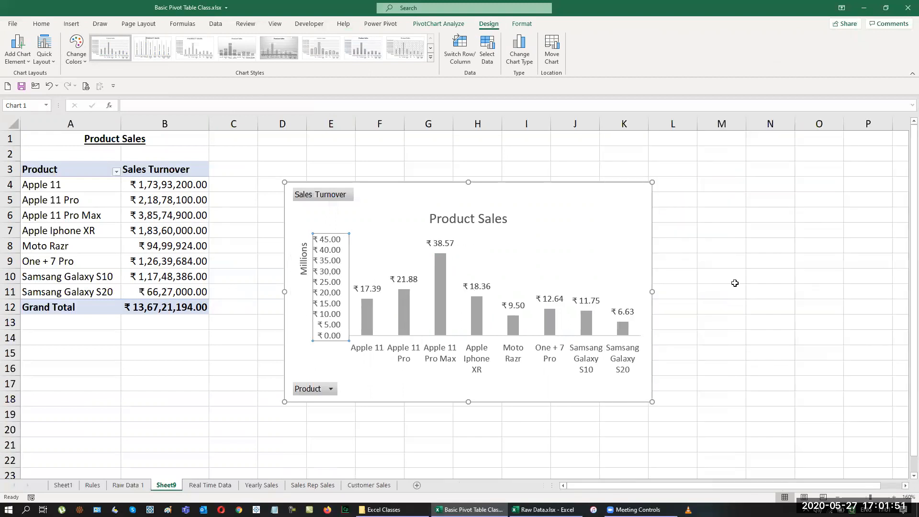
left_click(720, 261)
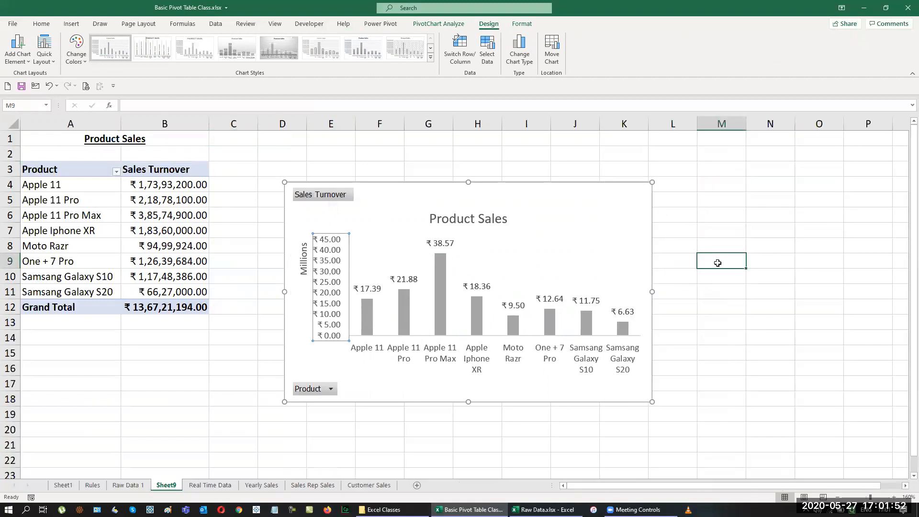
Rename Sheet9 as "Product Sales" and move it after the Customer Sales sheet.
right_click(170, 488)
left_click(216, 384)
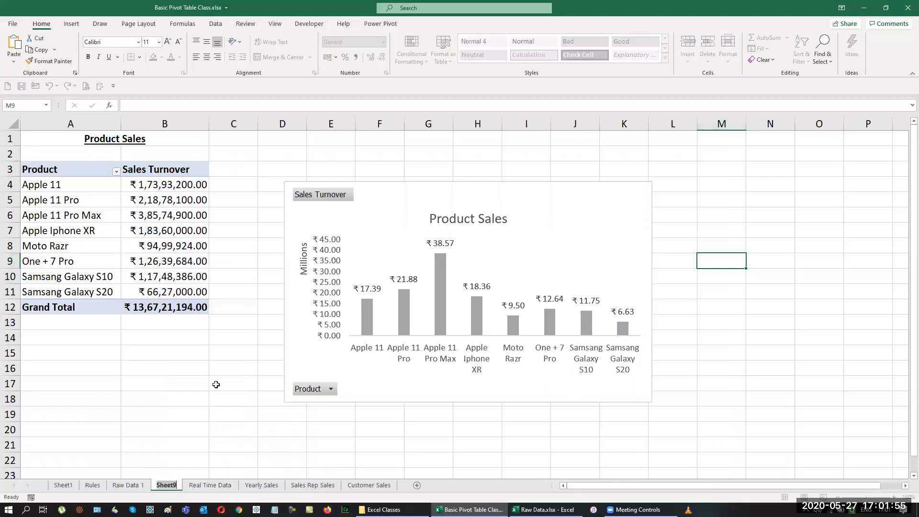
type("Pr")
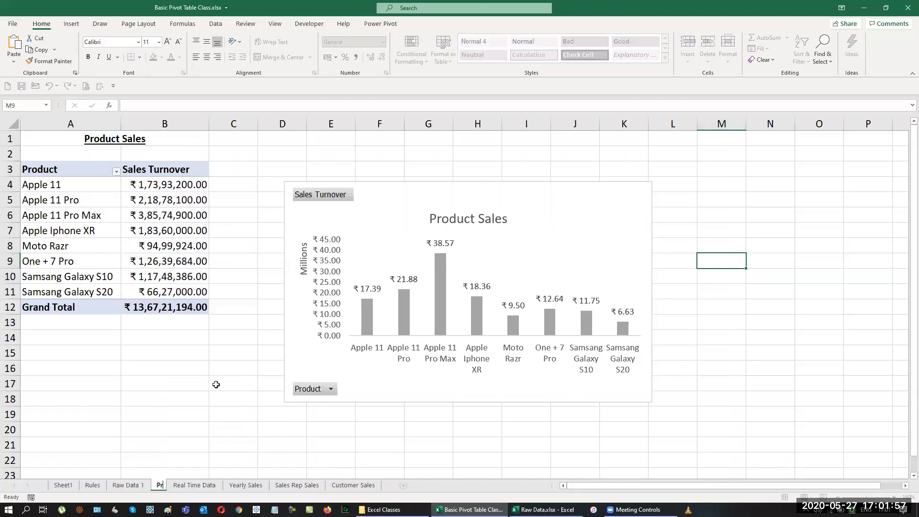
type("oduct")
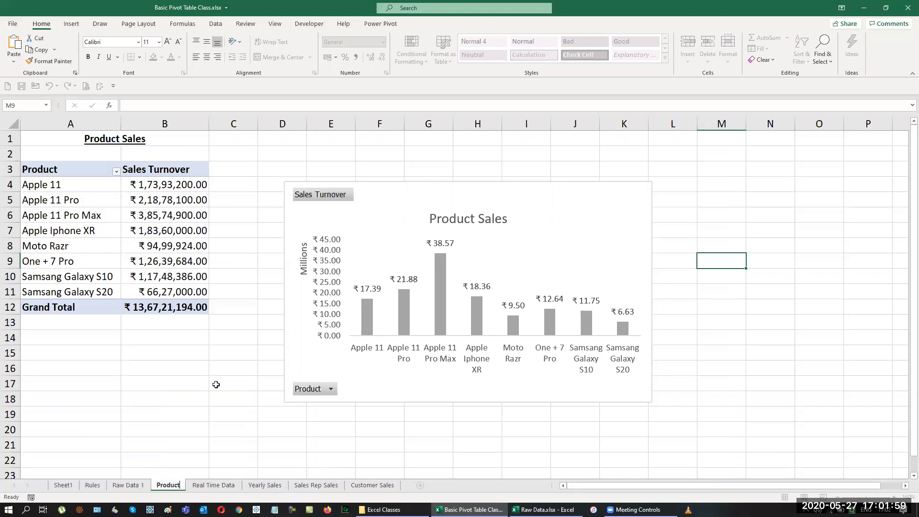
type(" Sales")
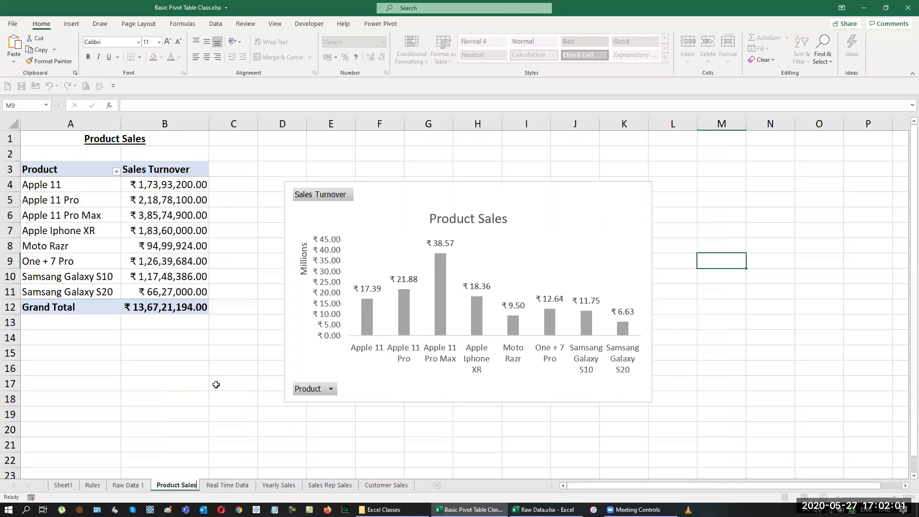
key("Return")
left_click_drag(181, 486, 427, 488)
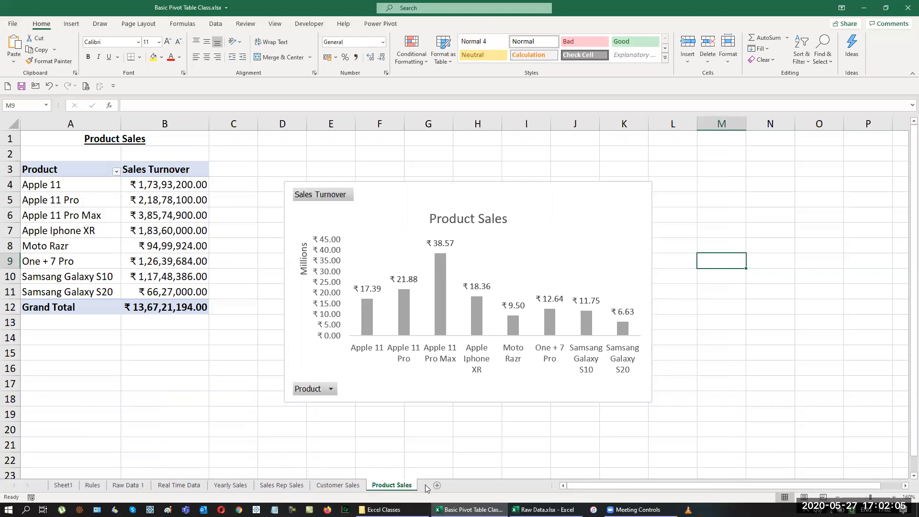
Review the Yearly Sales, Sales Rep Sales, Customer Sales and Product Sales sheets in turn.
left_click(229, 486)
left_click(282, 487)
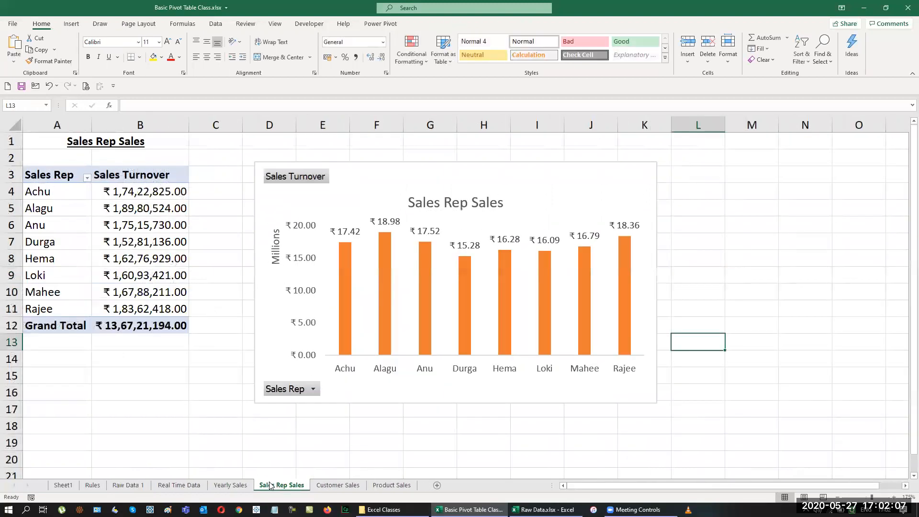
left_click(340, 486)
left_click(384, 487)
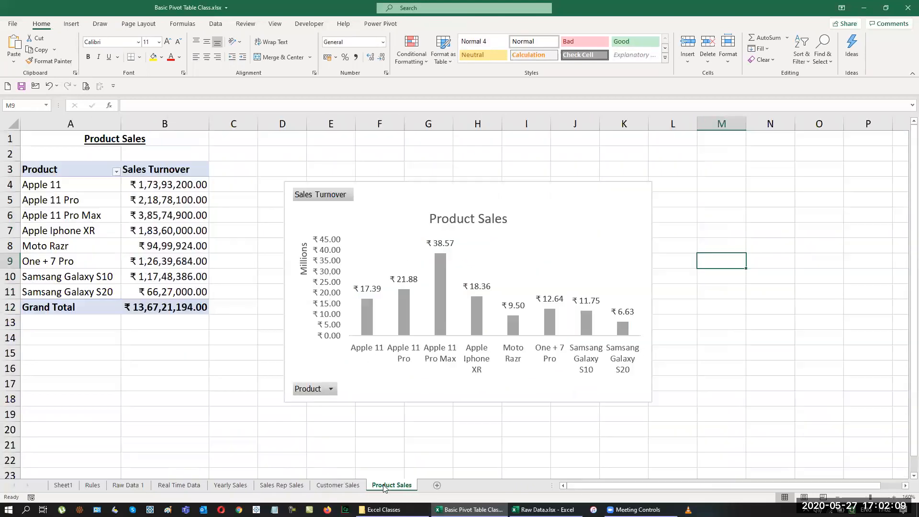
Add a new worksheet named "Sales Dashboard" and place it after the Product Sales sheet.
left_click(62, 485)
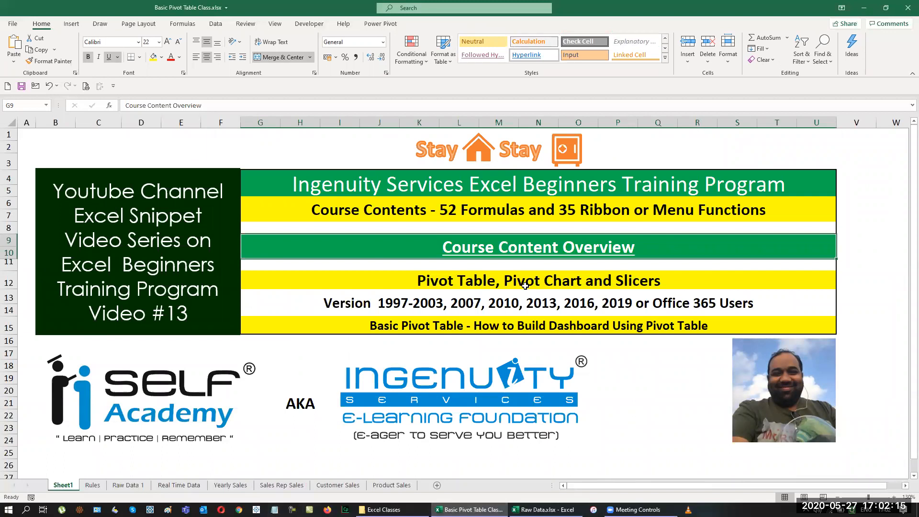
left_click(438, 487)
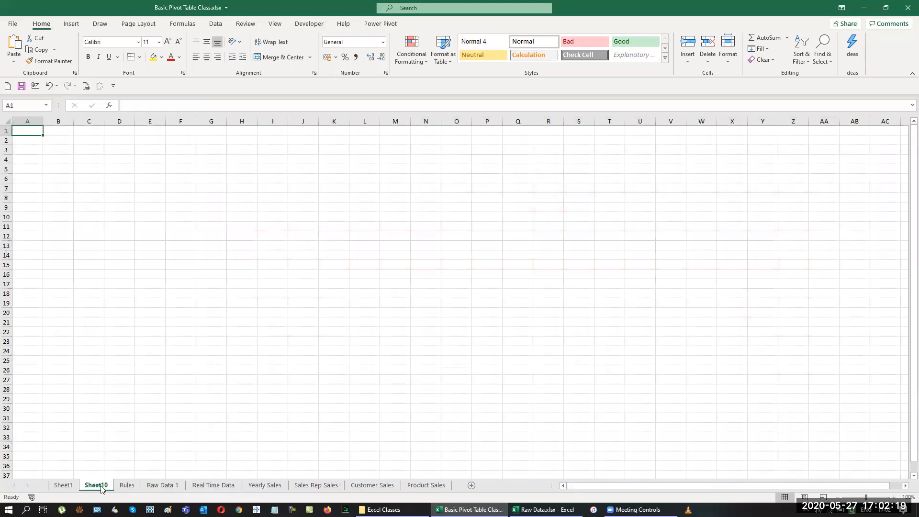
double_click(101, 487)
key("BackSpace")
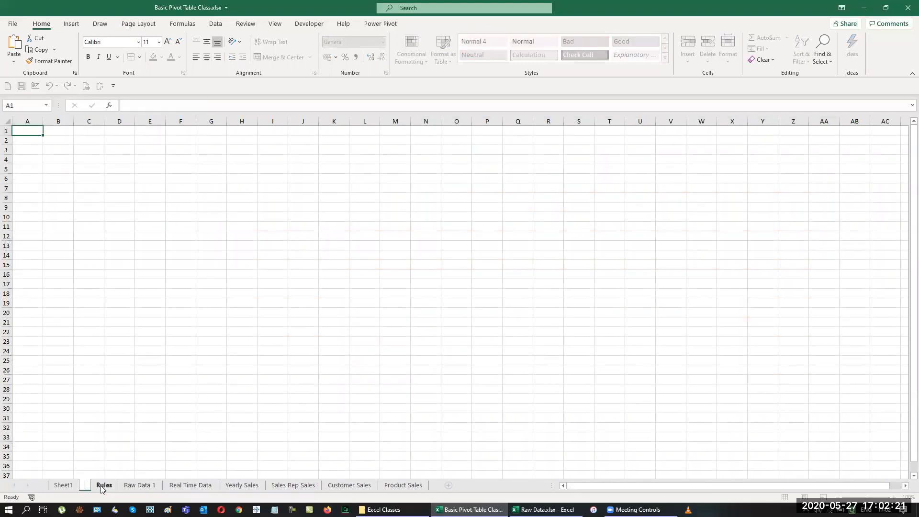
type("Dash")
type("board")
type("Sales")
key("Return")
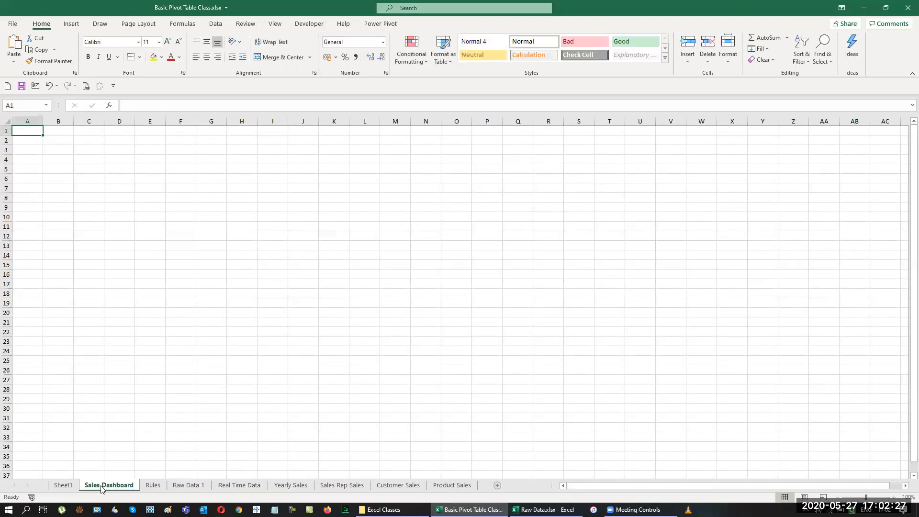
left_click_drag(97, 489, 487, 482)
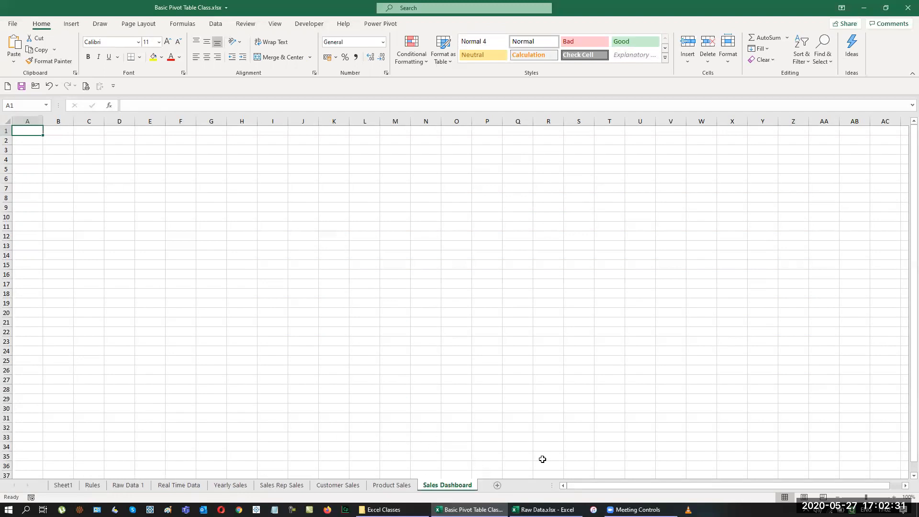
Move the Yearly Sales PivotChart as an object into the Sales Dashboard sheet.
left_click(234, 486)
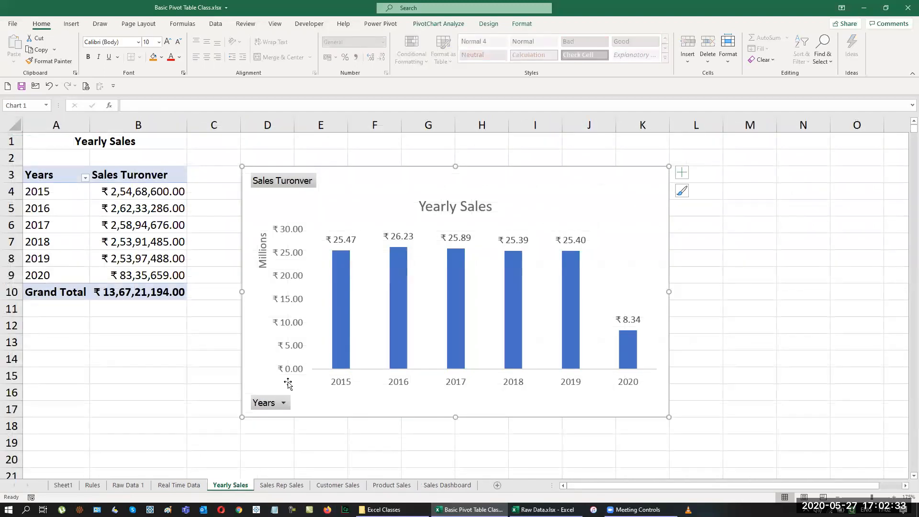
right_click(367, 192)
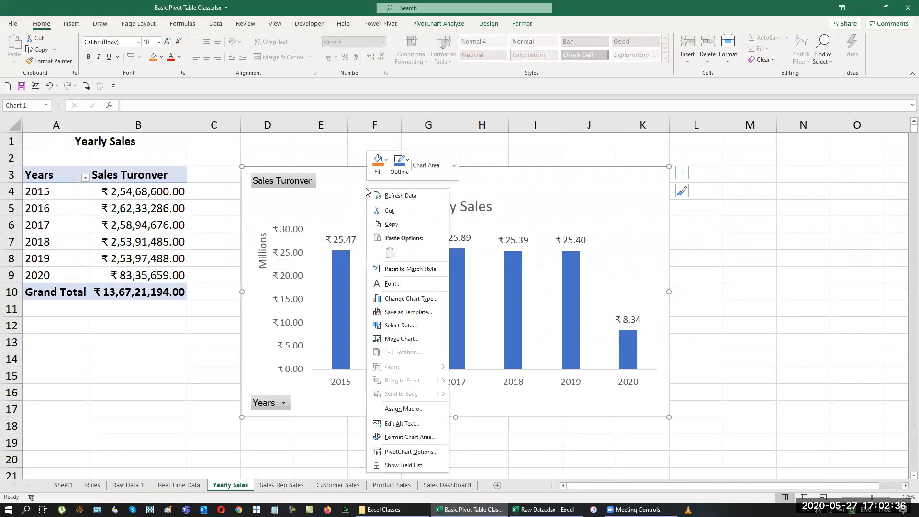
left_click(405, 339)
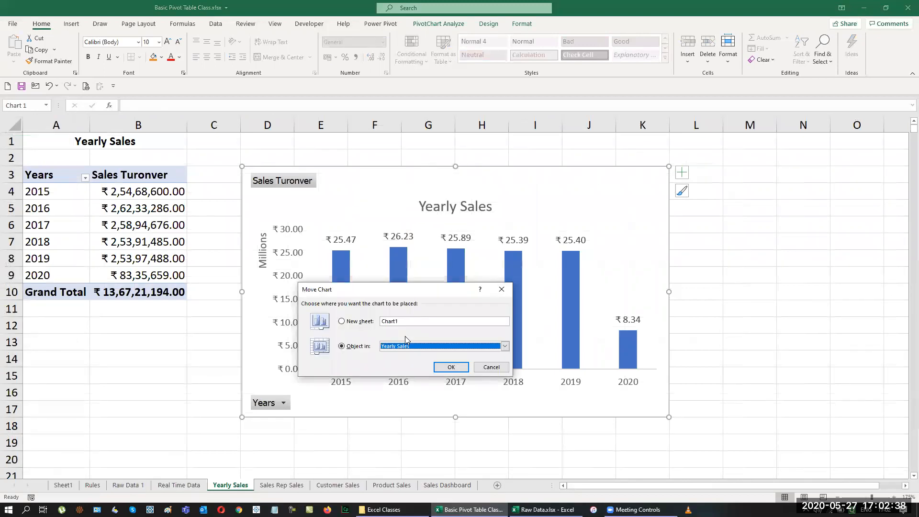
left_click(505, 346)
left_click(505, 384)
left_click(505, 385)
left_click(505, 384)
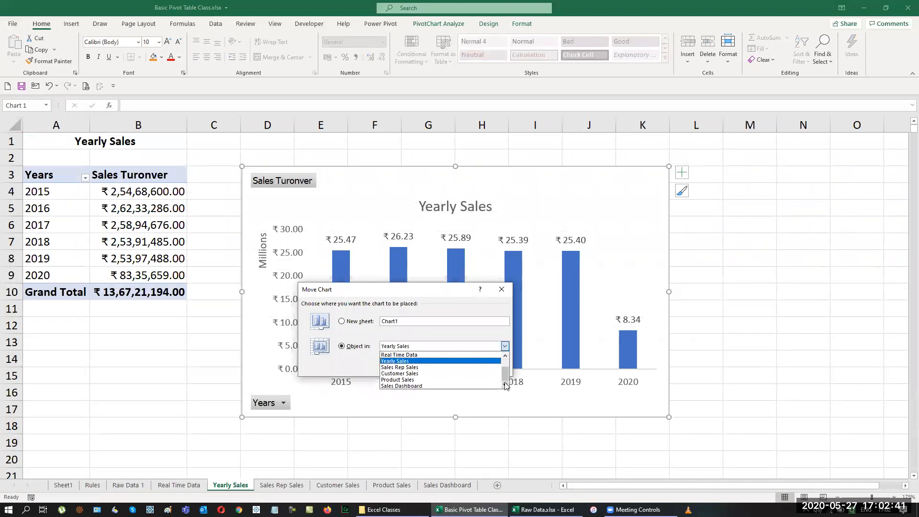
left_click(443, 386)
left_click(449, 369)
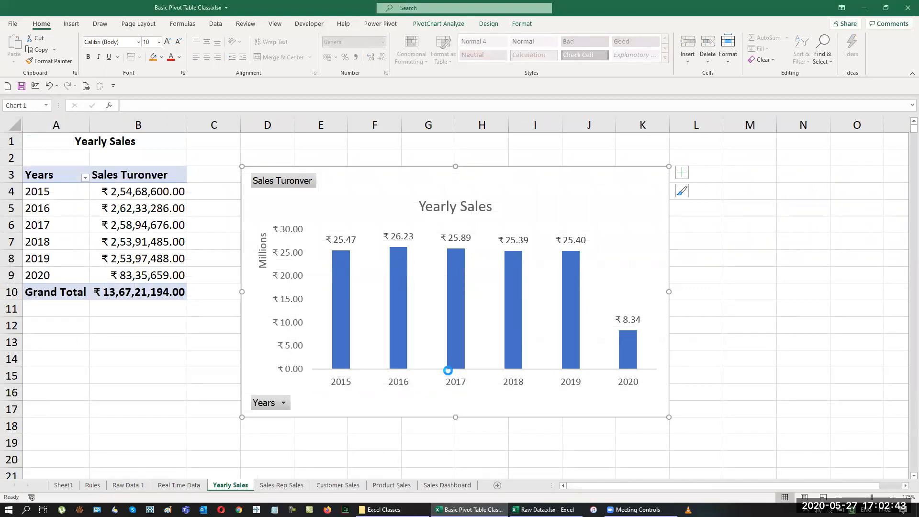
Reposition the Yearly Sales chart over columns A to H from about row 6, and hide the dashboard's gridlines.
left_click_drag(355, 165, 241, 170)
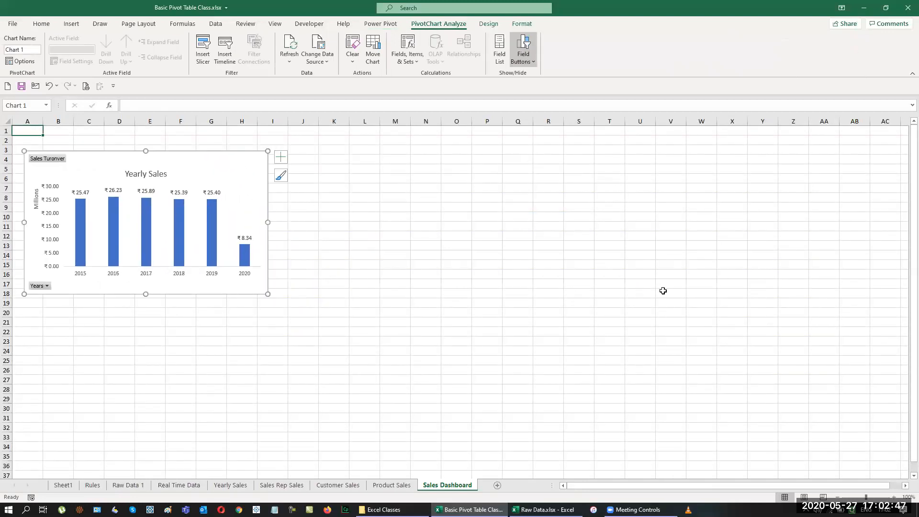
left_click_drag(234, 158, 233, 179)
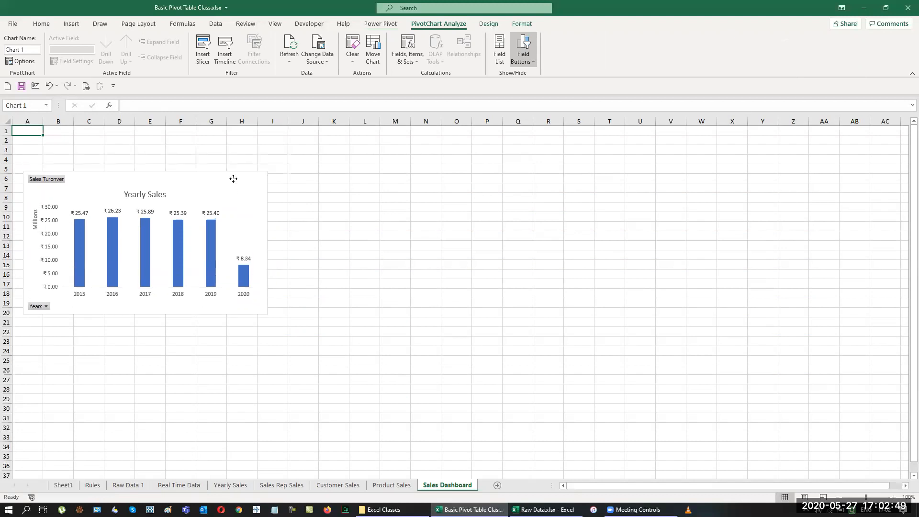
left_click(275, 24)
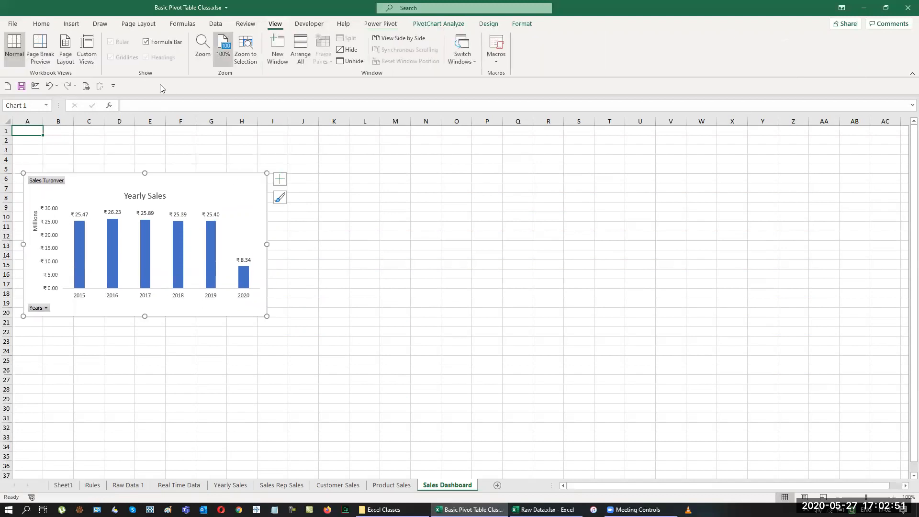
left_click(396, 179)
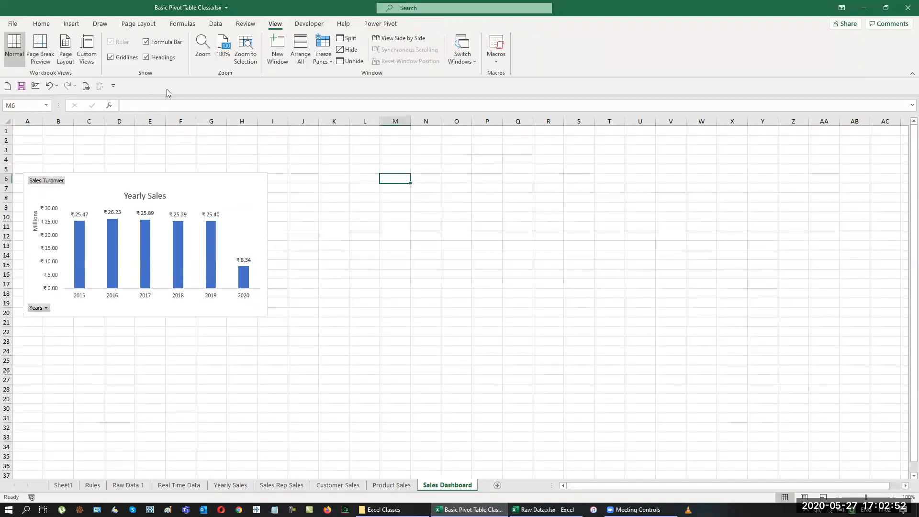
left_click(110, 57)
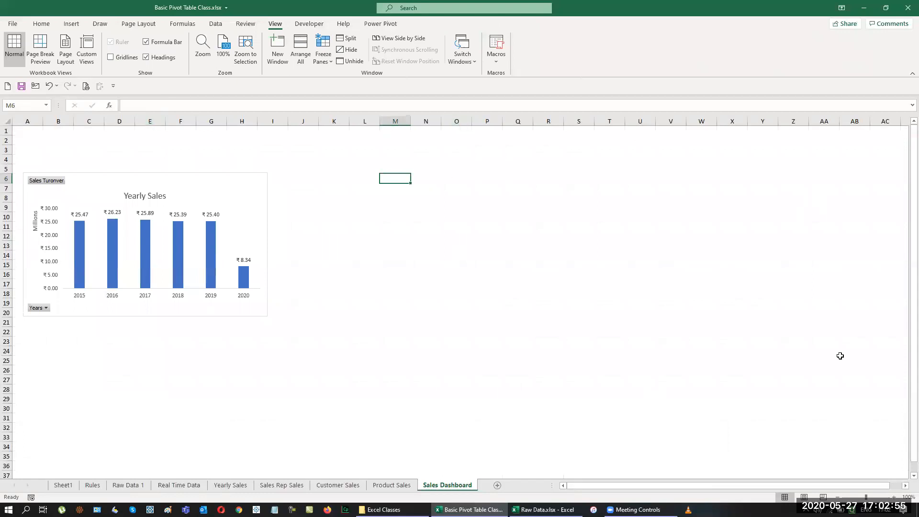
Insert a plain black WordArt title reading "Sales Dashboard - Interactive" on the dashboard sheet.
left_click(73, 24)
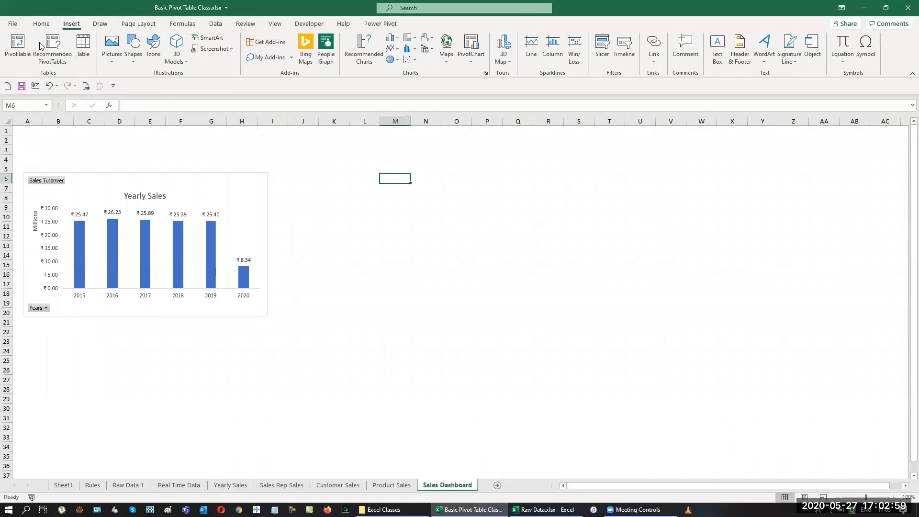
left_click(764, 60)
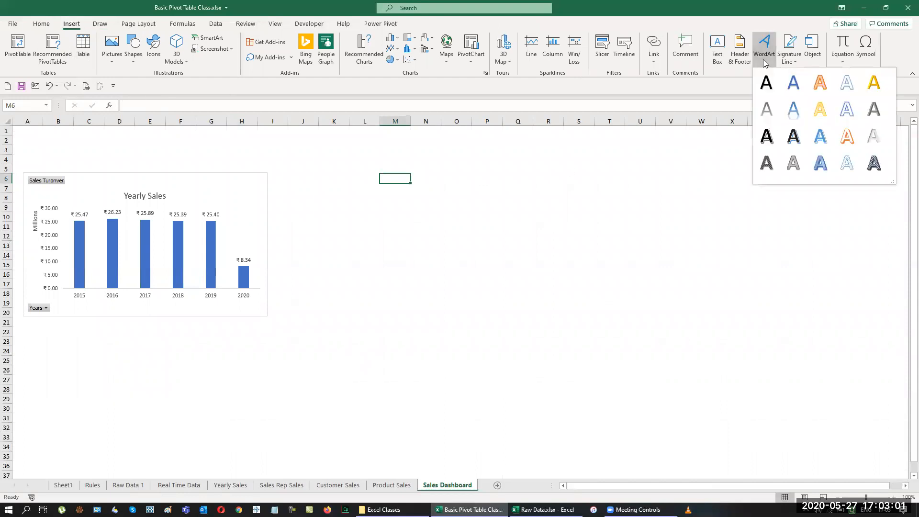
left_click(769, 80)
type("\\S")
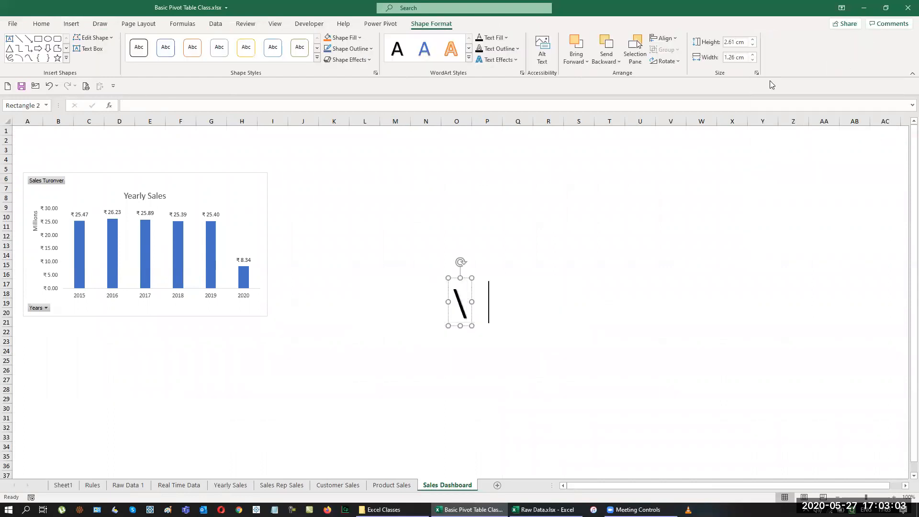
key("BackSpace")
key("BackSpace")
type("Sa")
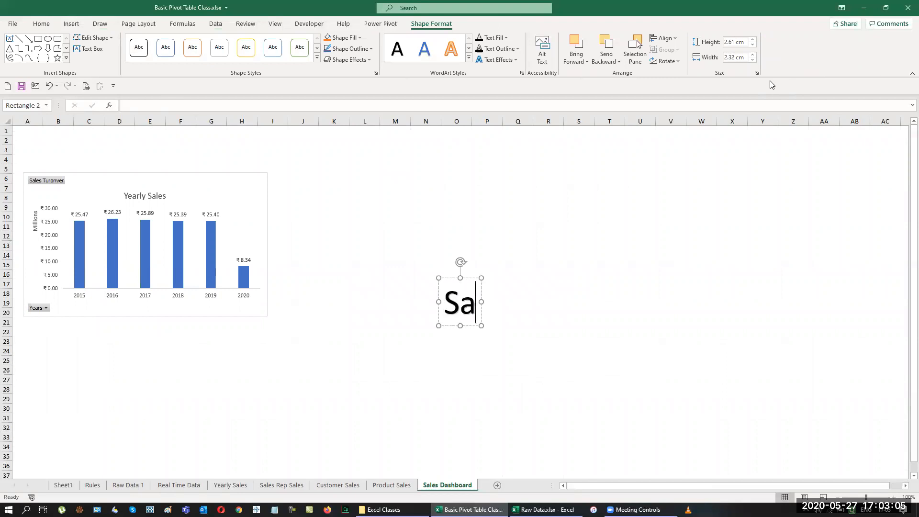
type("les Dash")
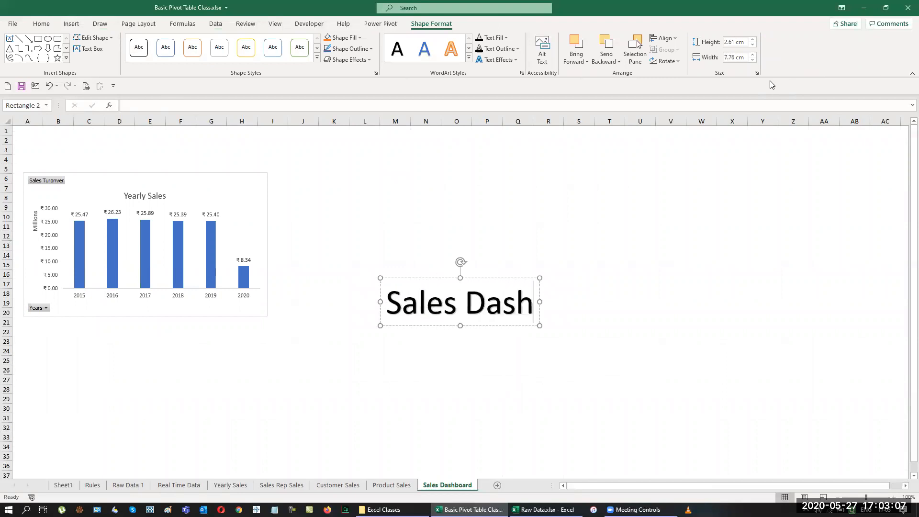
type("board ")
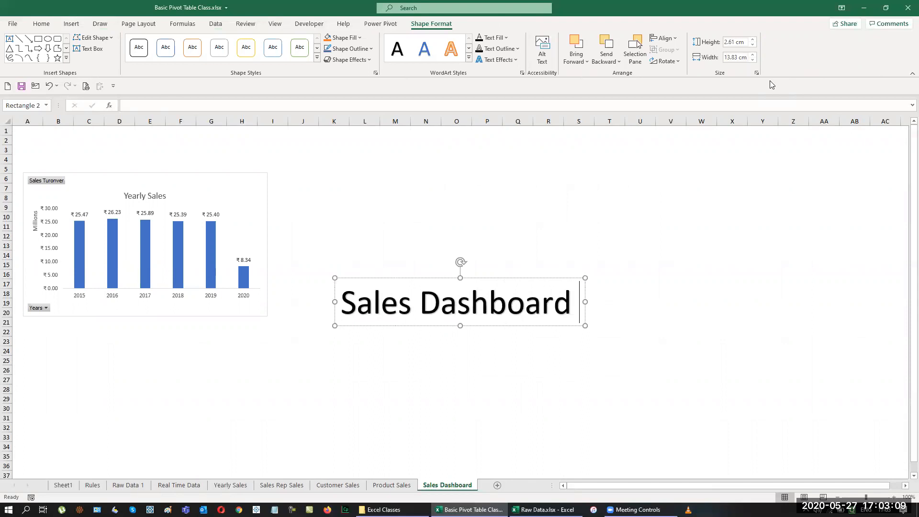
type("- Intr")
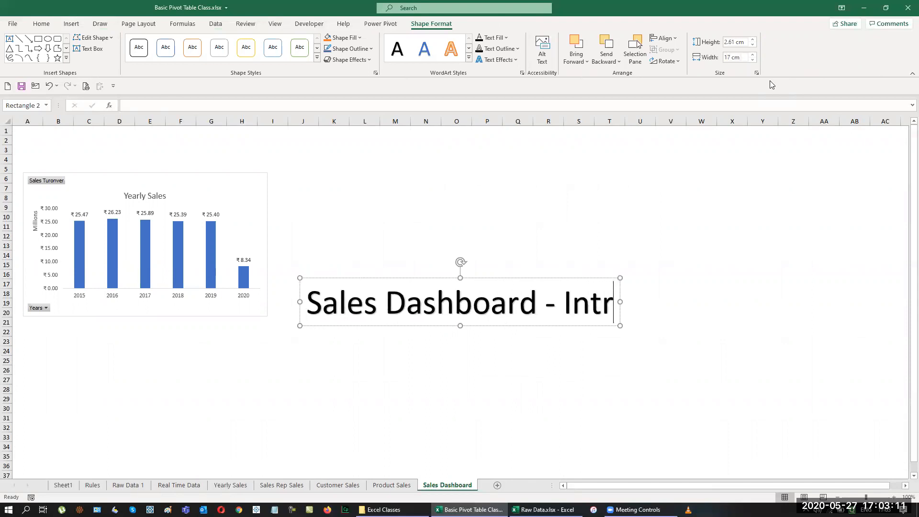
key("BackSpace")
type("eractive")
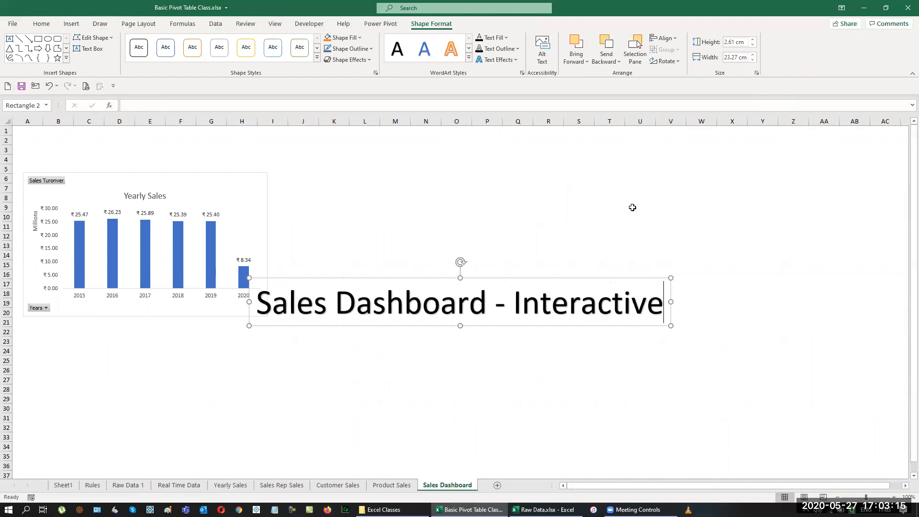
Shift the Yearly Sales chart down to start at about row 9 and center the WordArt title above it in the sheet's first rows.
left_click_drag(543, 276, 534, 119)
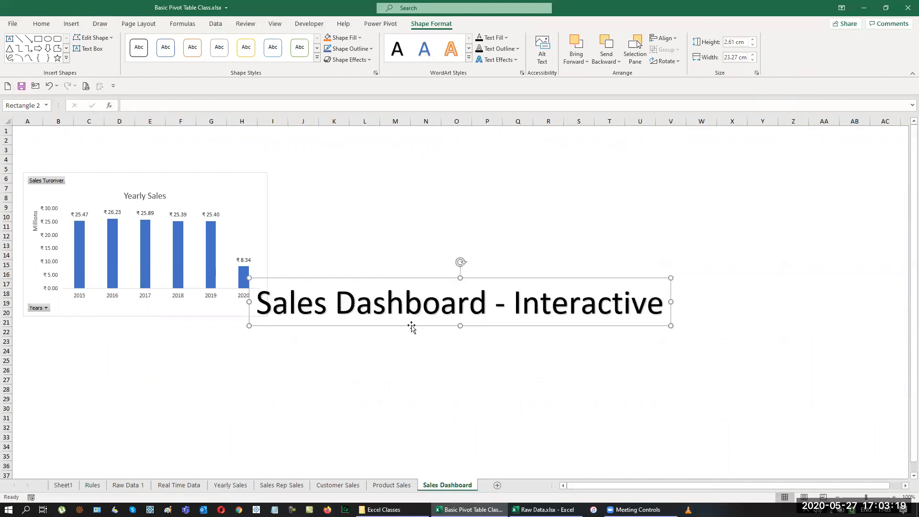
left_click_drag(255, 193, 254, 223)
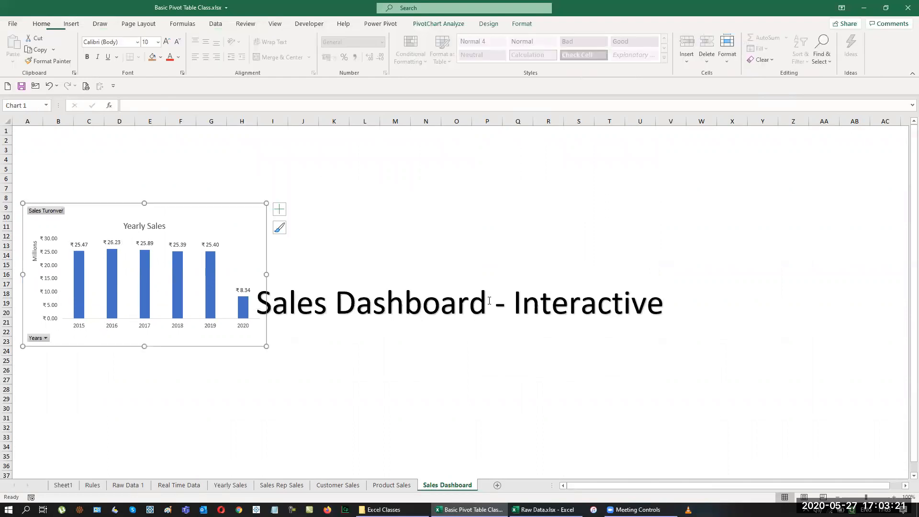
left_click(475, 279)
left_click_drag(476, 280, 477, 132)
left_click(513, 274)
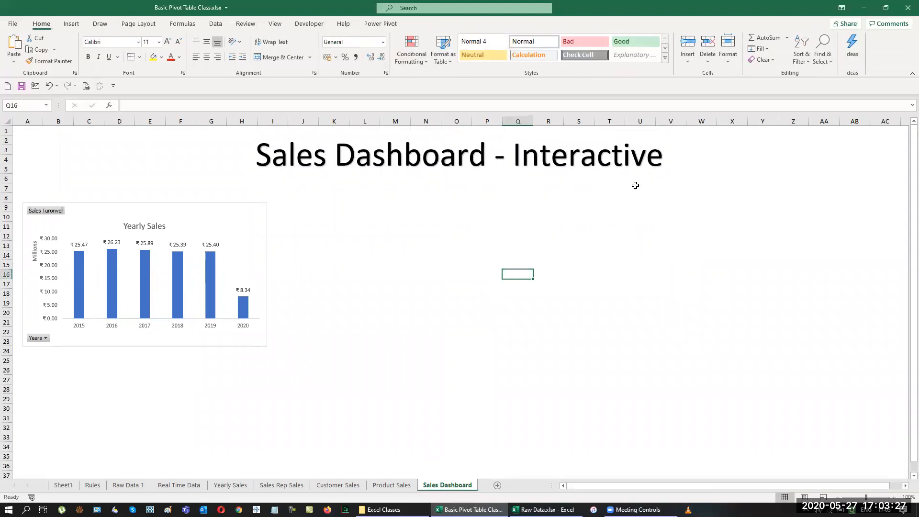
Move the Yearly Sales chart up so it starts at about row 6, directly beneath the dashboard title.
left_click_drag(257, 226, 254, 200)
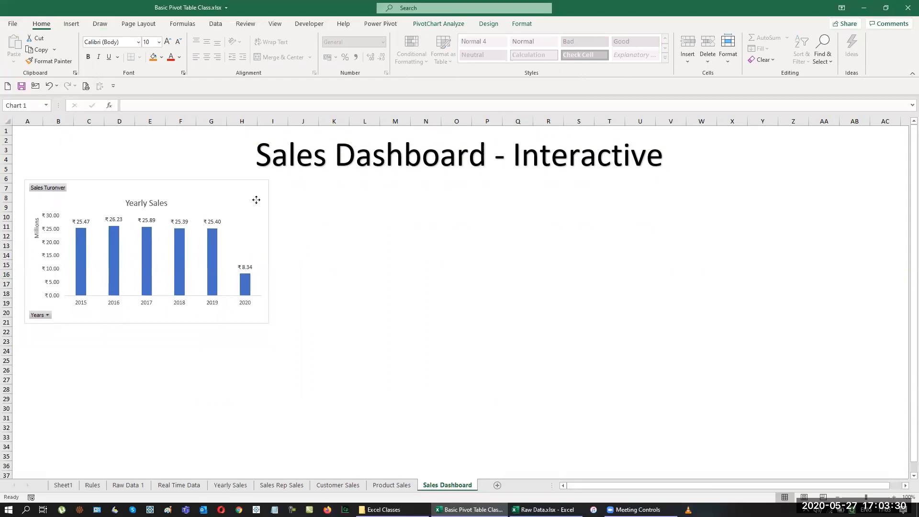
left_click(376, 252)
Move the Sales Rep Sales PivotChart as an object into the Sales Dashboard sheet.
left_click(292, 486)
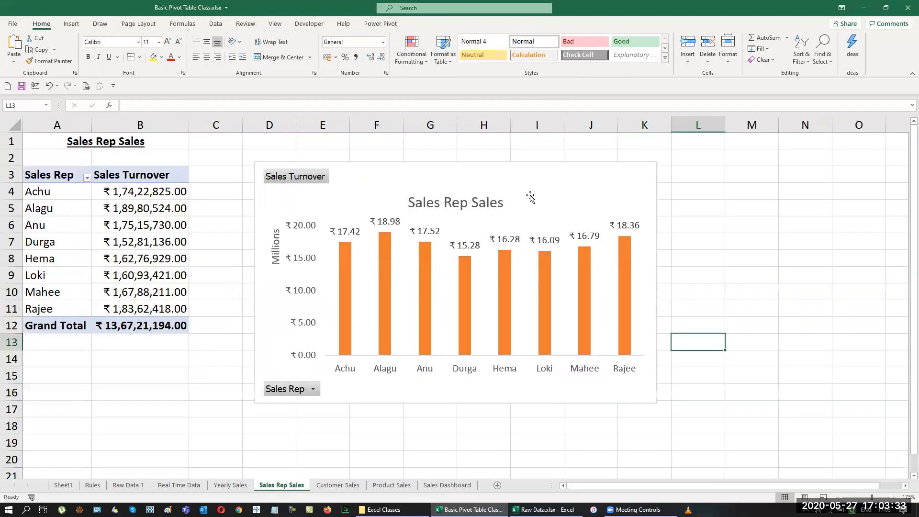
right_click(536, 174)
left_click(572, 324)
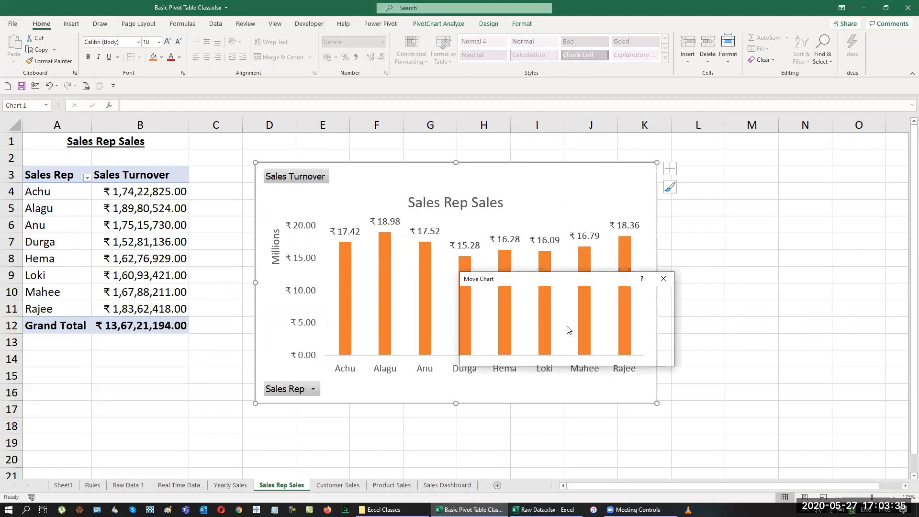
left_click(667, 336)
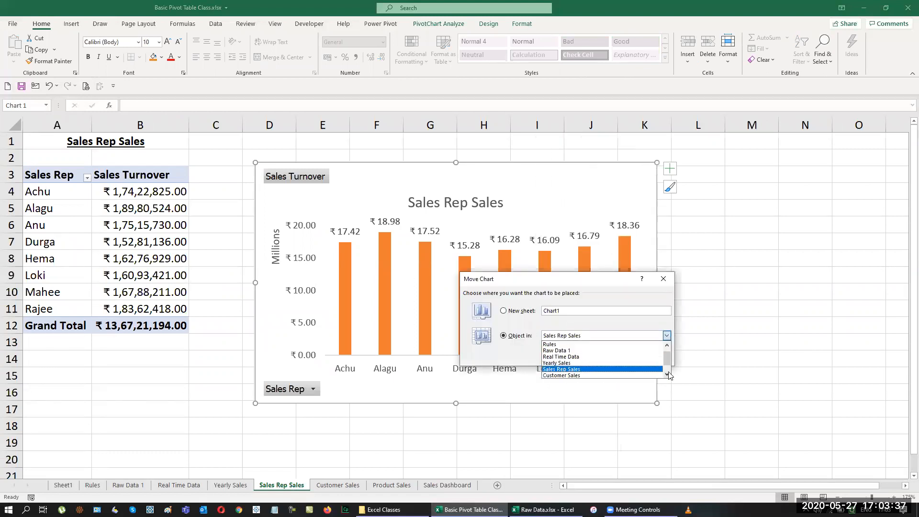
scroll(618, 376, "down", 1)
left_click(618, 376)
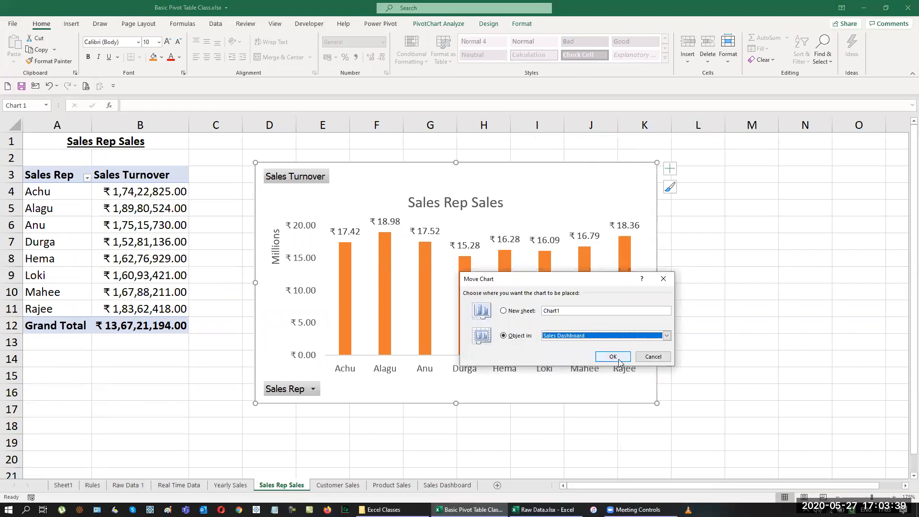
left_click(617, 357)
Place the Sales Rep Sales chart beside the Yearly Sales chart and enlarge it to about column R, matching that chart's lower edge.
left_click_drag(326, 154, 453, 190)
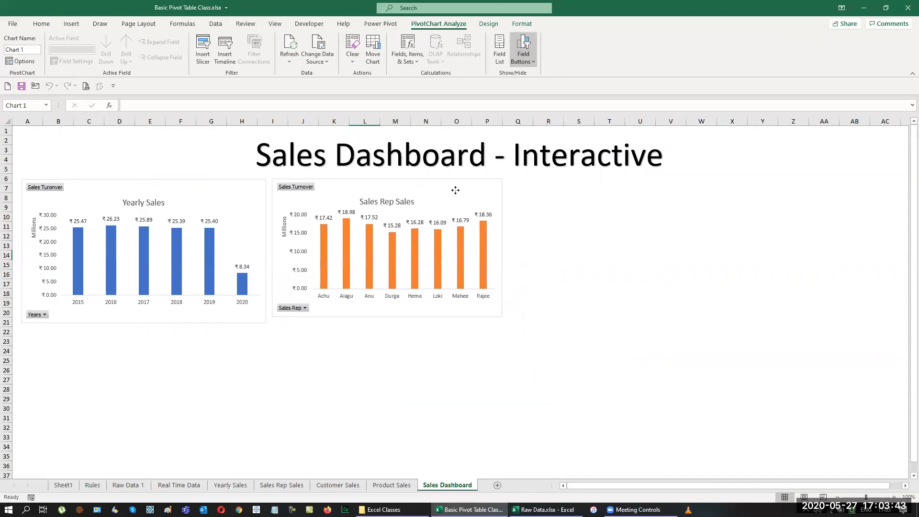
left_click_drag(502, 317, 543, 322)
left_click(610, 329)
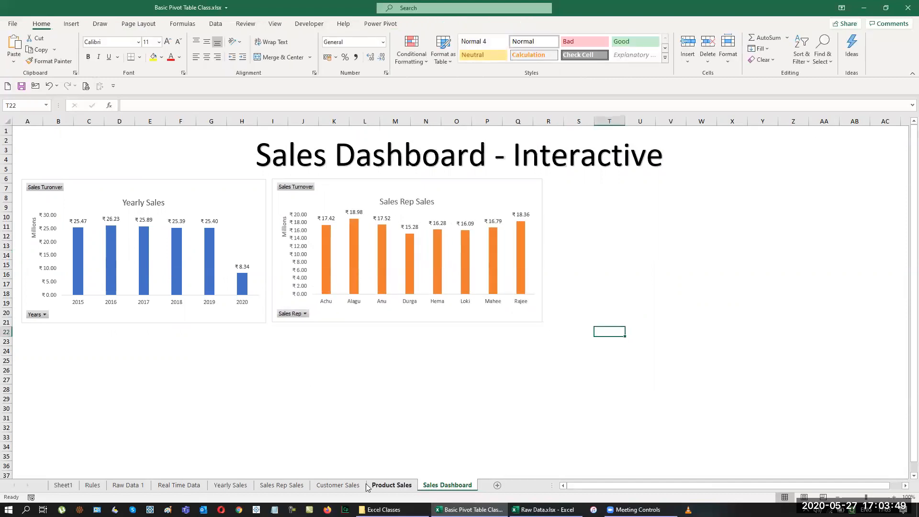
Move the Customer Sales PivotChart as an object into the Sales Dashboard sheet.
left_click(348, 486)
right_click(589, 234)
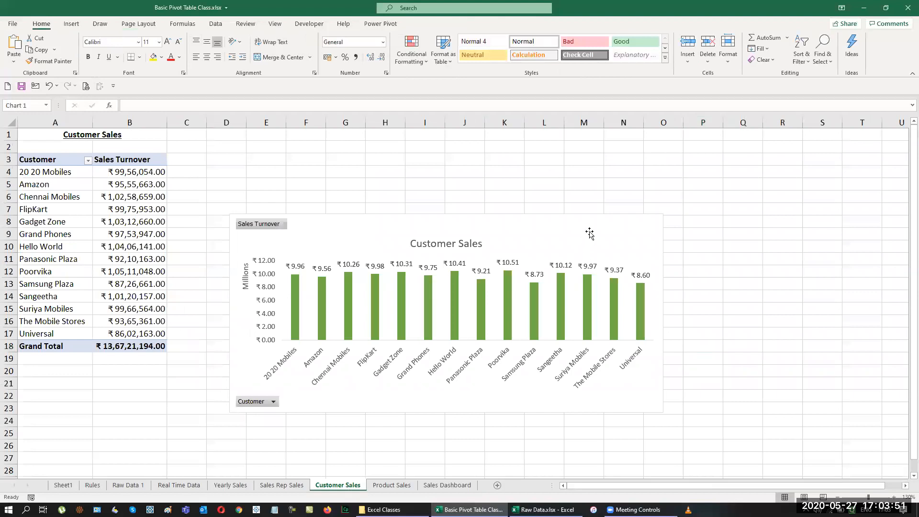
left_click(625, 367)
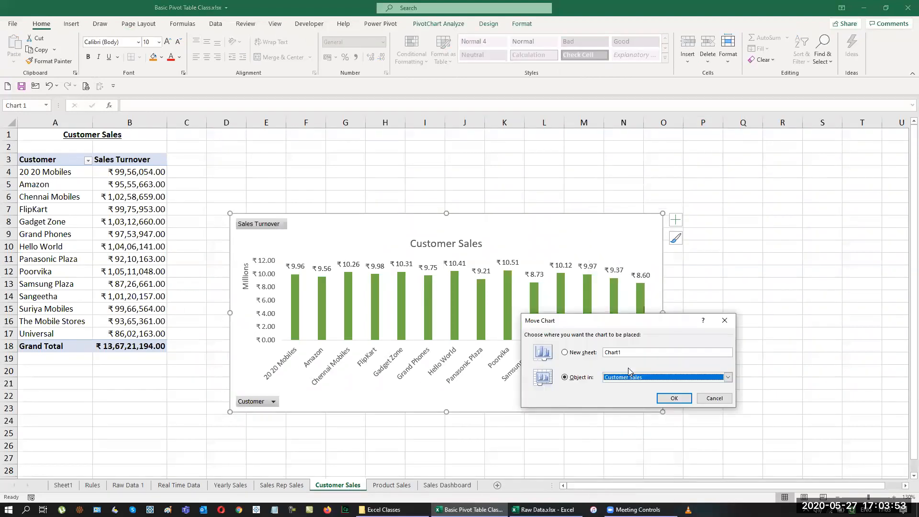
left_click(727, 378)
left_click(727, 417)
left_click(712, 417)
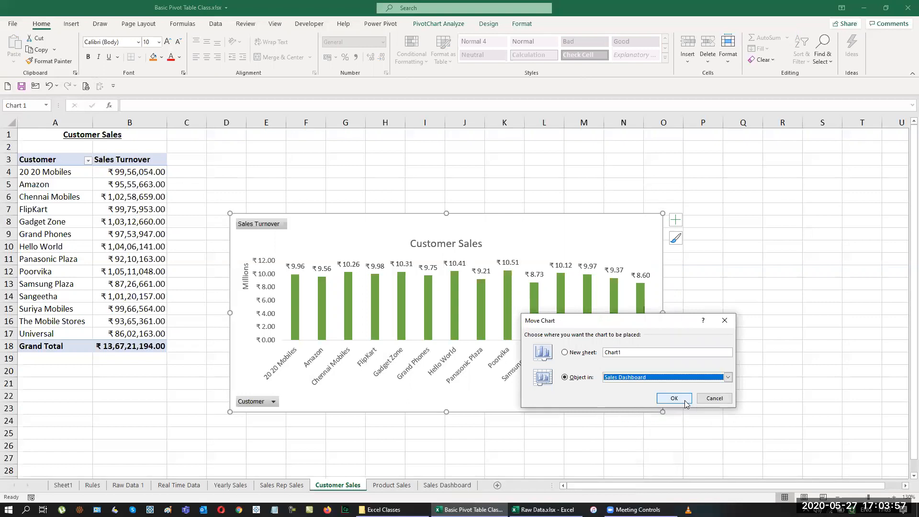
left_click(674, 400)
Place the Customer Sales chart below the Yearly Sales chart and widen it to span both upper charts, down to about row 38.
left_click_drag(478, 201, 328, 333)
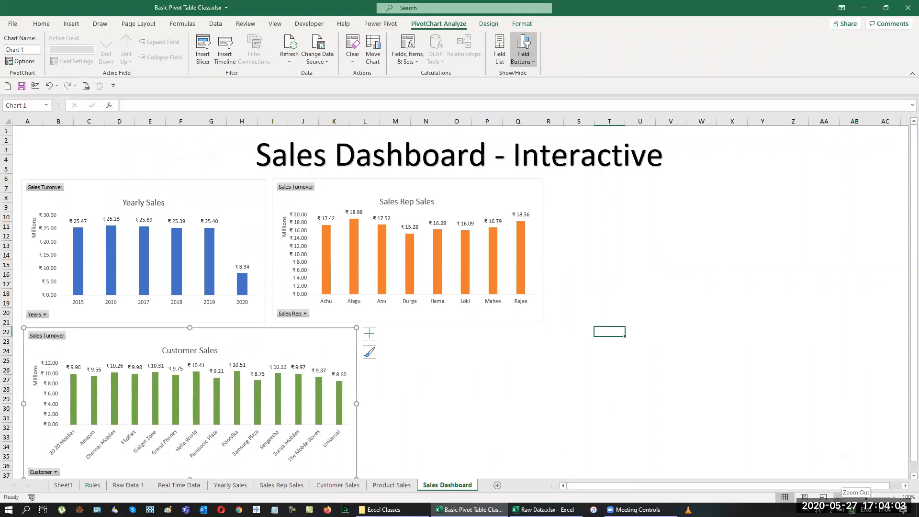
left_click(838, 497)
left_click_drag(325, 443, 492, 451)
left_click(603, 405)
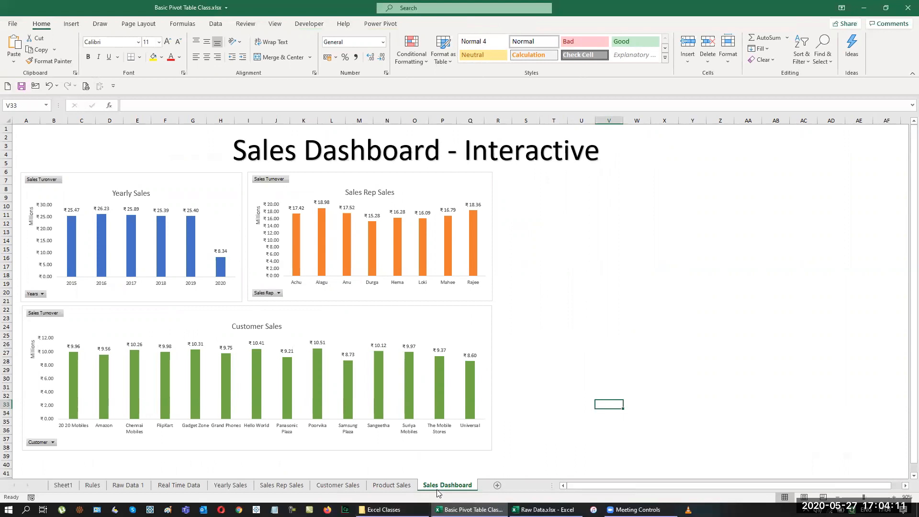
Move the Product Sales PivotChart as an object into the Sales Dashboard sheet.
left_click(400, 484)
right_click(549, 187)
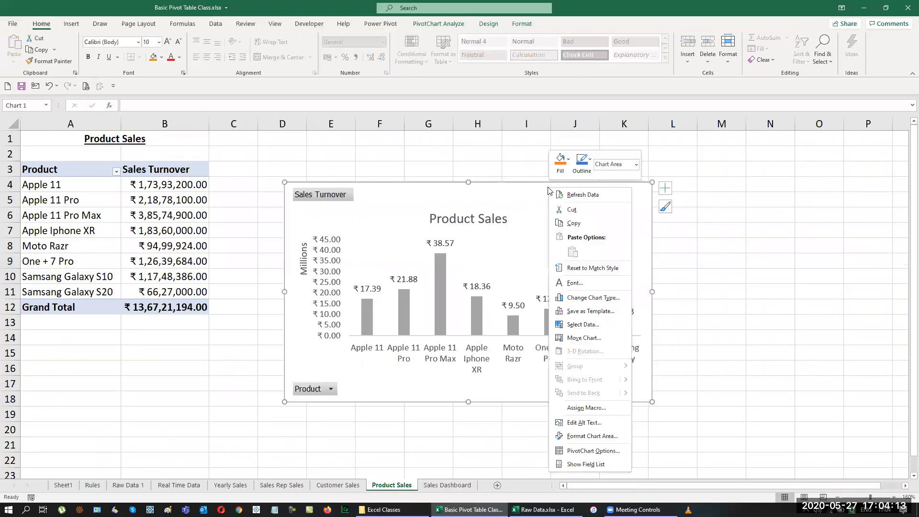
left_click(582, 338)
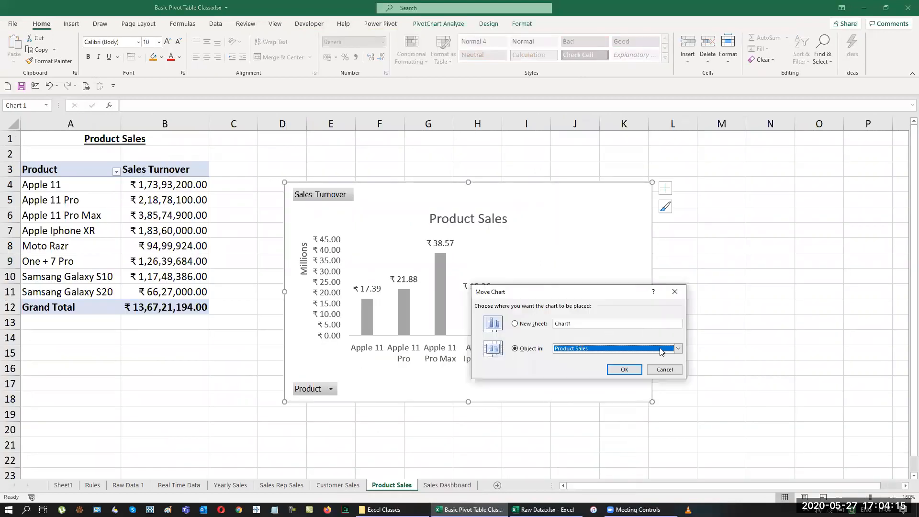
left_click(679, 349)
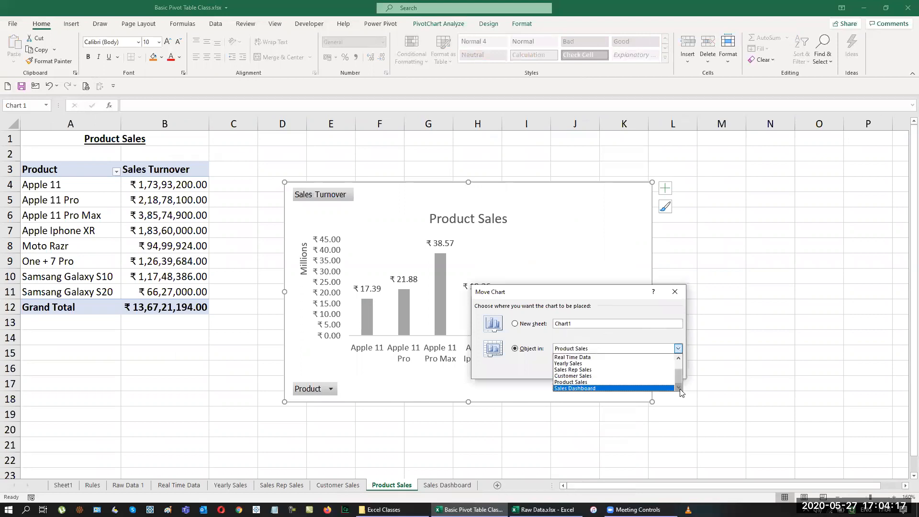
left_click(643, 389)
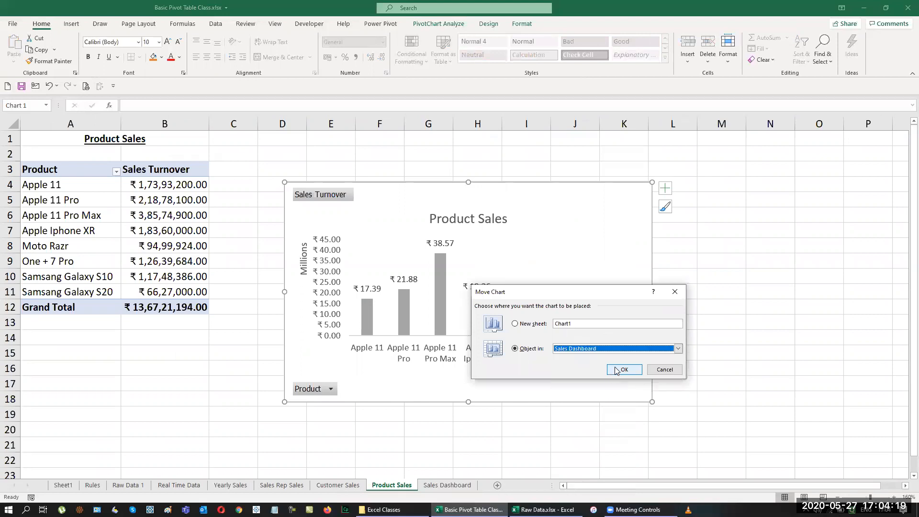
left_click(620, 369)
Place the Product Sales chart beside the Sales Rep Sales chart and enlarge it to reach about column AB and row 21.
left_click_drag(303, 174, 637, 182)
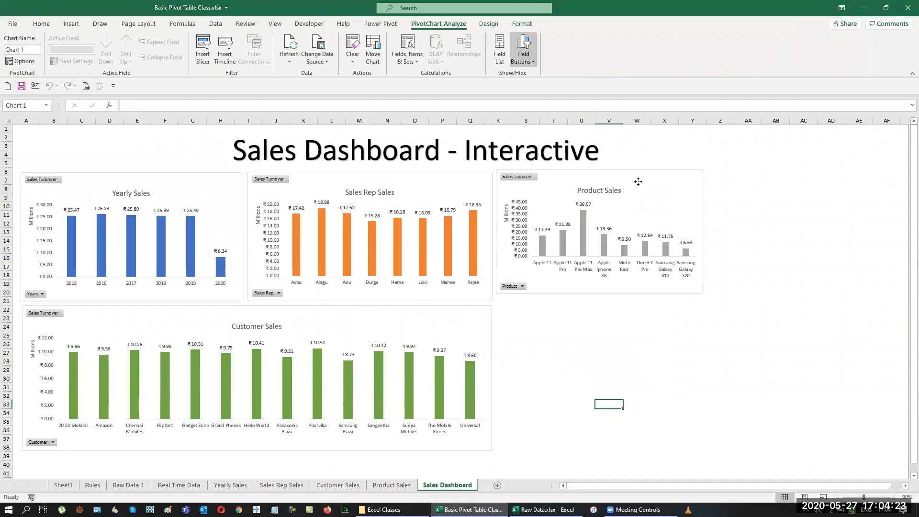
left_click_drag(703, 296, 757, 298)
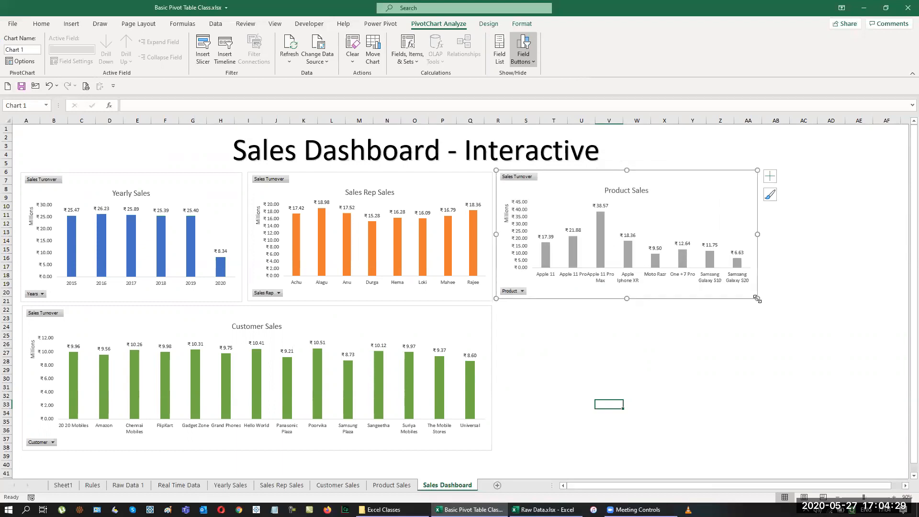
left_click_drag(757, 299, 775, 299)
left_click(828, 294)
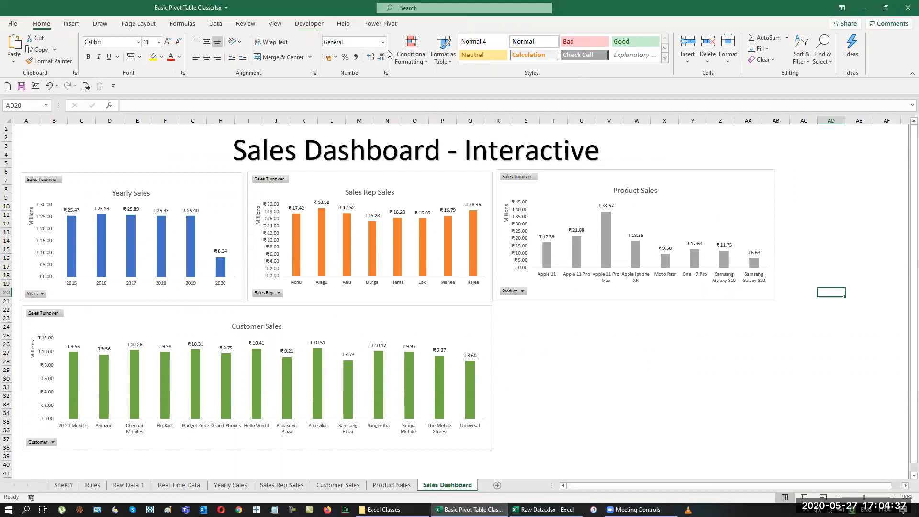
Set the dashboard's zoom to a custom 95% and bring column A back into view.
left_click(275, 24)
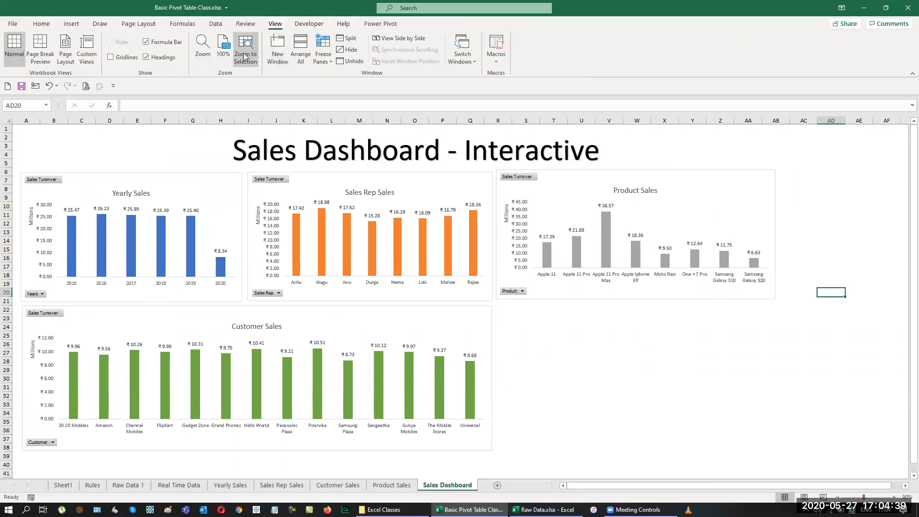
left_click(221, 52)
left_click(205, 53)
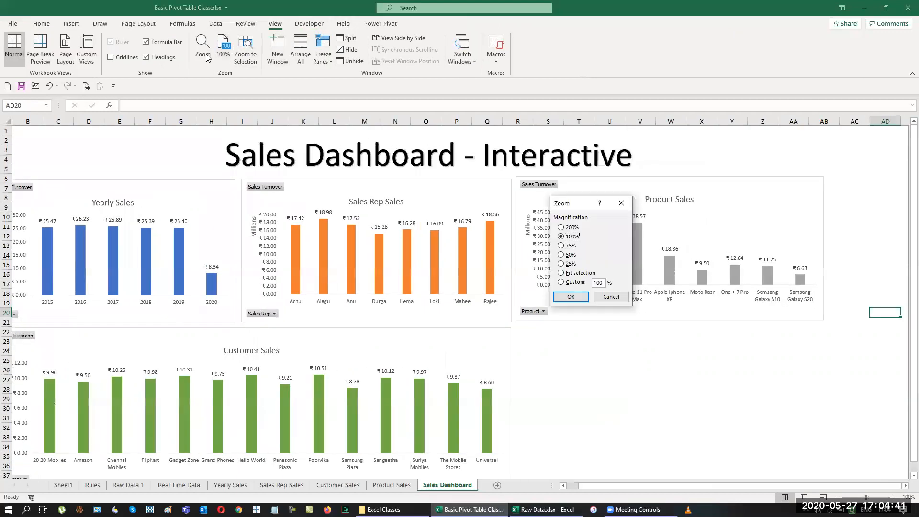
left_click_drag(604, 282, 587, 283)
type("95")
key("Return")
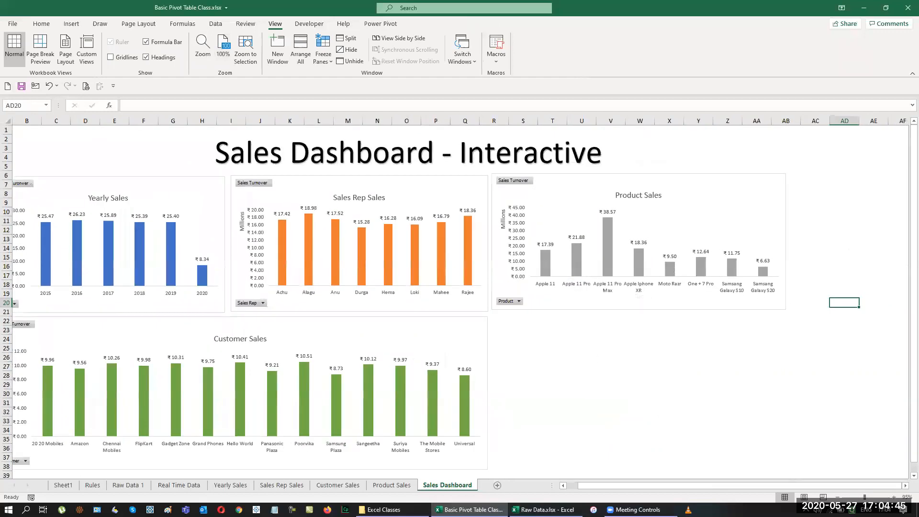
left_click_drag(732, 487, 659, 487)
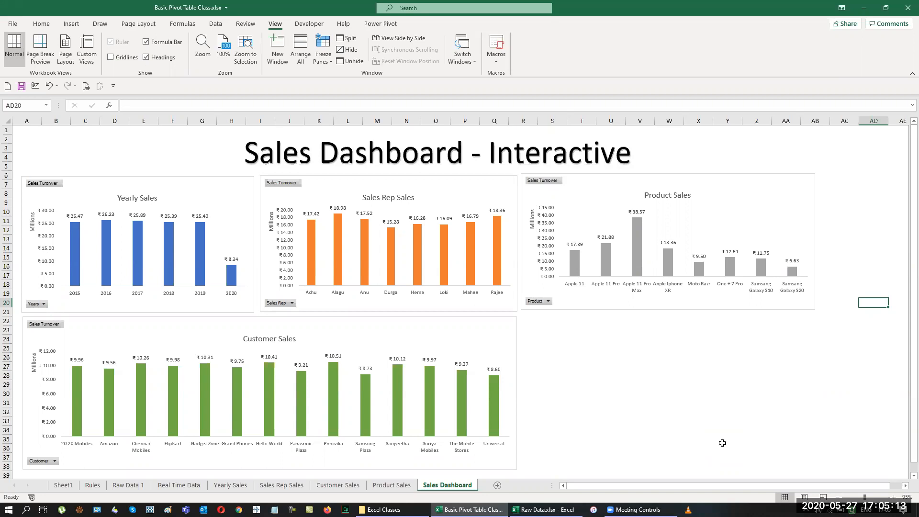
left_click(126, 485)
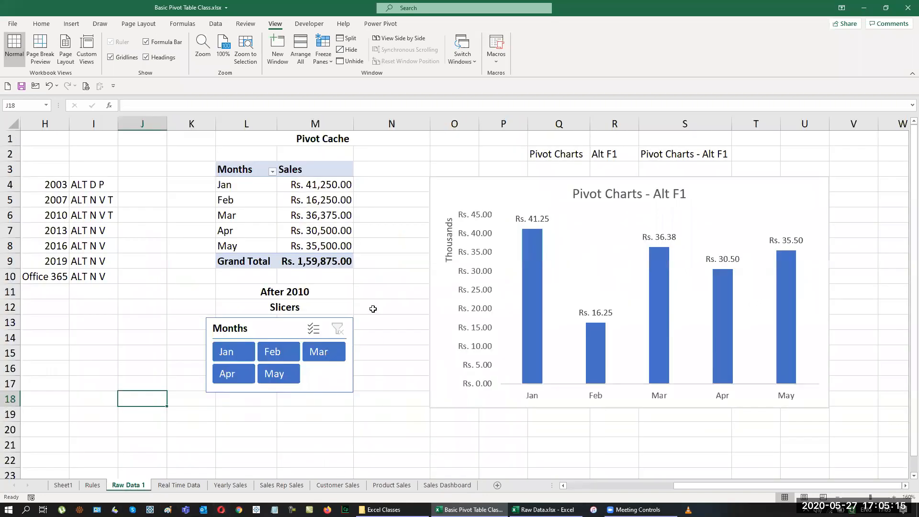
left_click(454, 487)
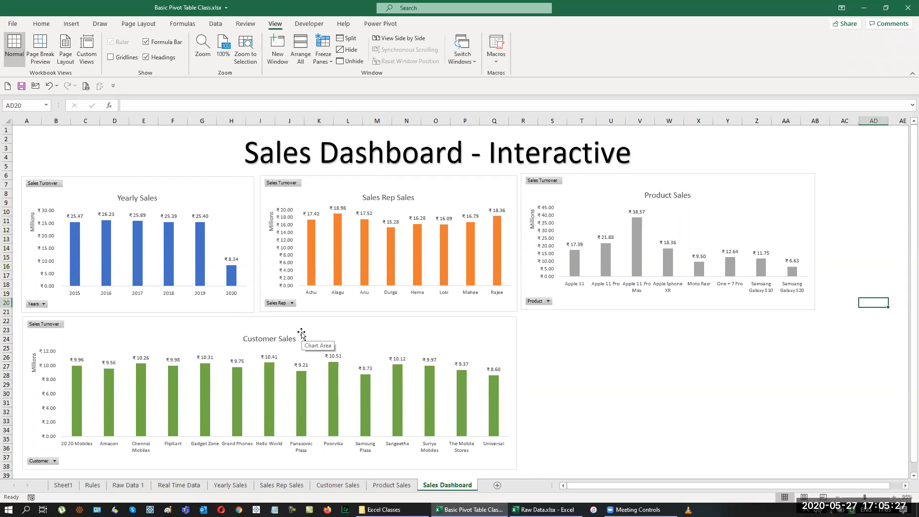
Insert slicers for Sales Rep, Customer, Product and Years from the Yearly Sales chart.
left_click(235, 195)
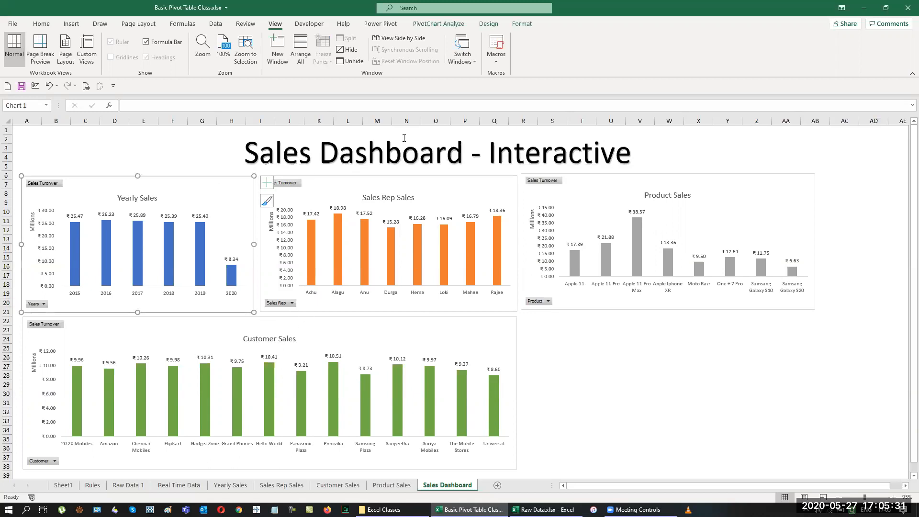
left_click(458, 27)
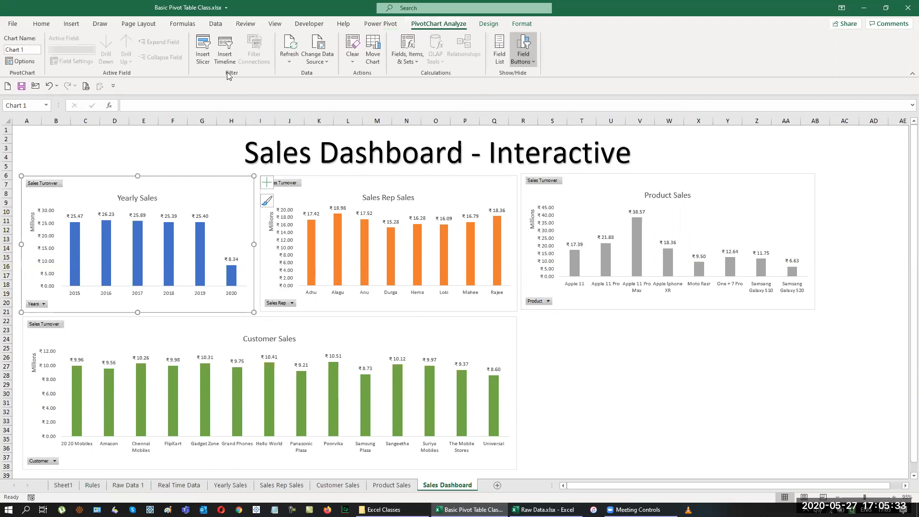
left_click(202, 48)
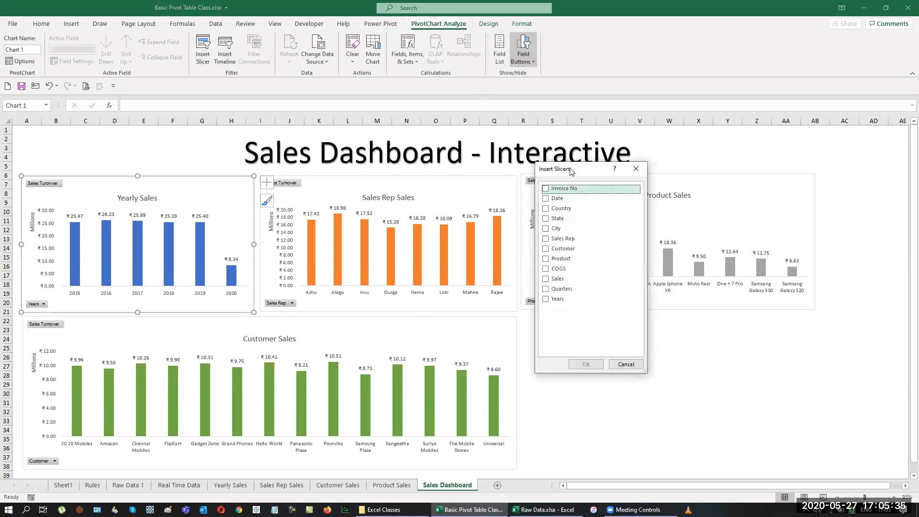
left_click_drag(574, 169, 794, 119)
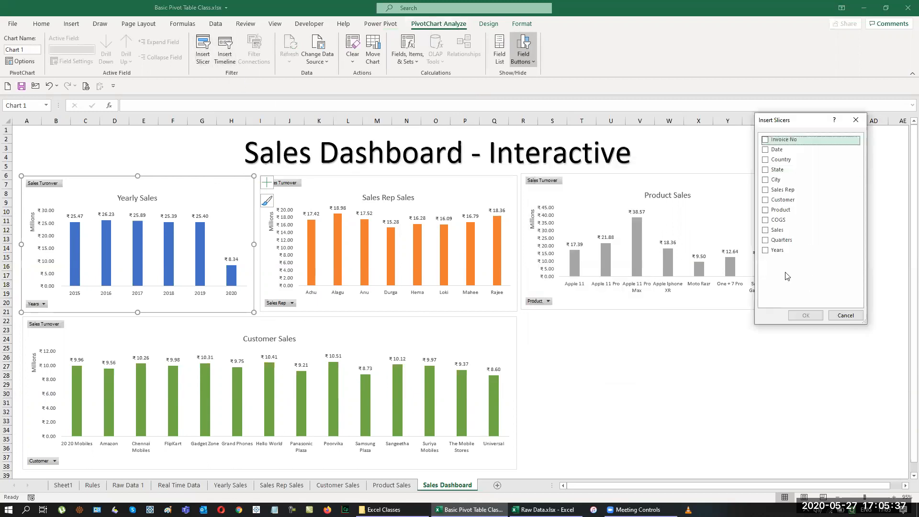
left_click(766, 213)
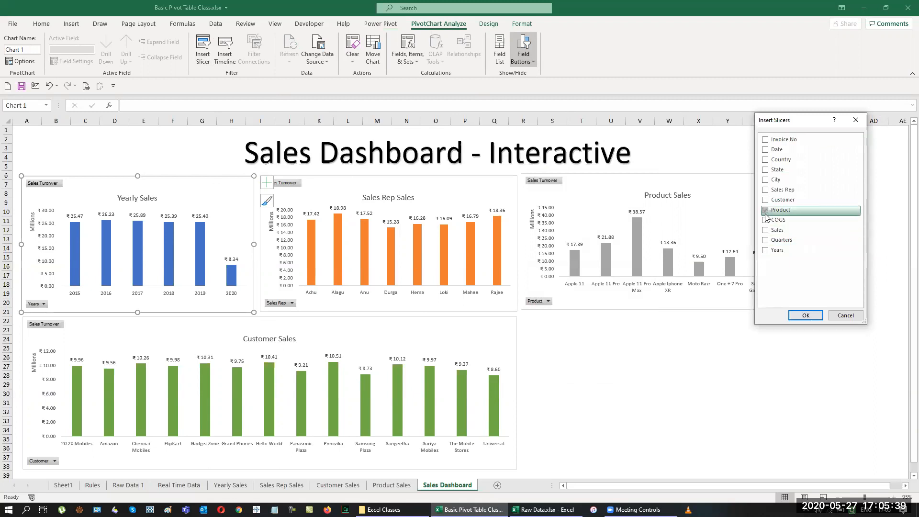
left_click(765, 250)
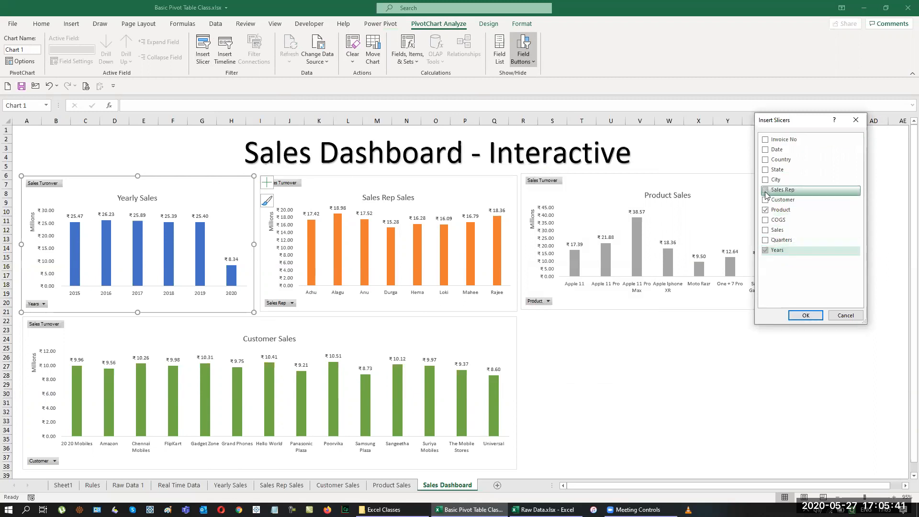
left_click(766, 194)
left_click(766, 201)
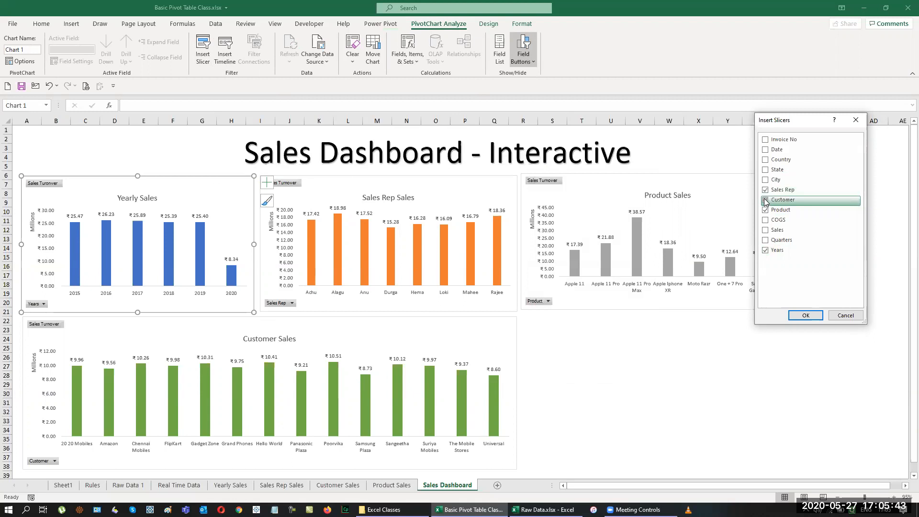
left_click(806, 315)
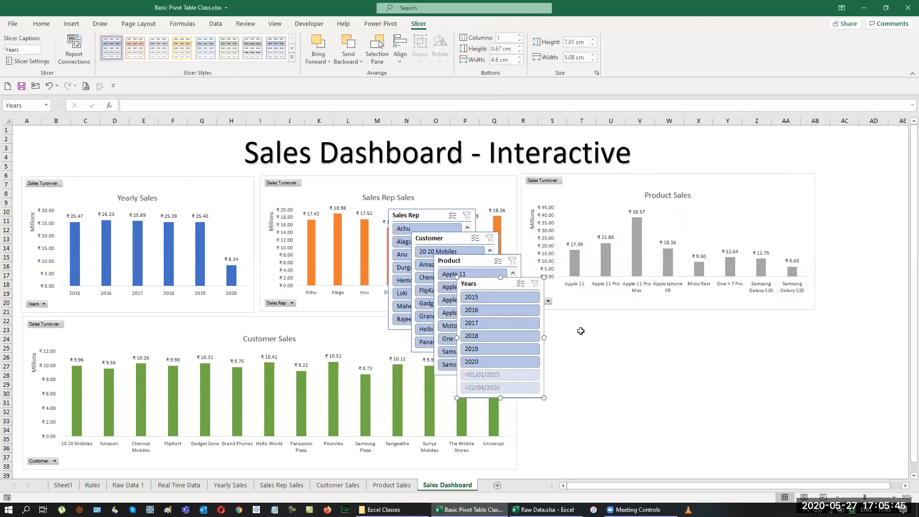
Spread the four overlapping slicers apart and place the Years slicer directly beneath the Product Sales chart.
left_click_drag(492, 285, 846, 159)
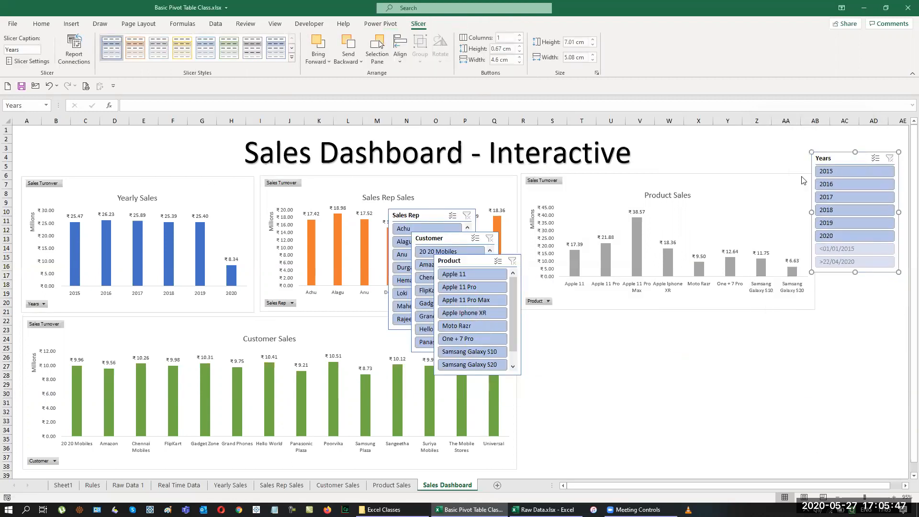
left_click_drag(462, 261, 851, 289)
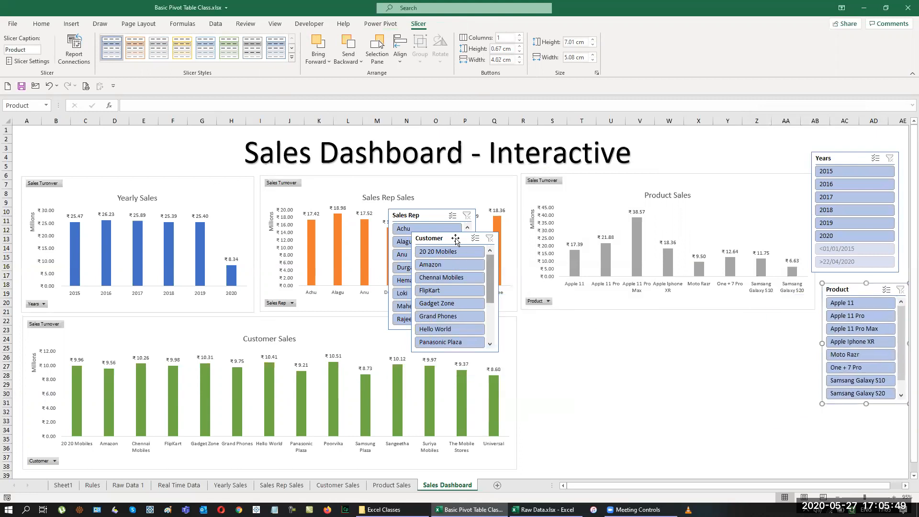
left_click_drag(455, 238, 692, 168)
left_click_drag(432, 221, 555, 173)
left_click_drag(847, 162, 837, 195)
left_click_drag(805, 271, 557, 323)
Hide items with no data in the Years slicer's settings.
right_click(556, 323)
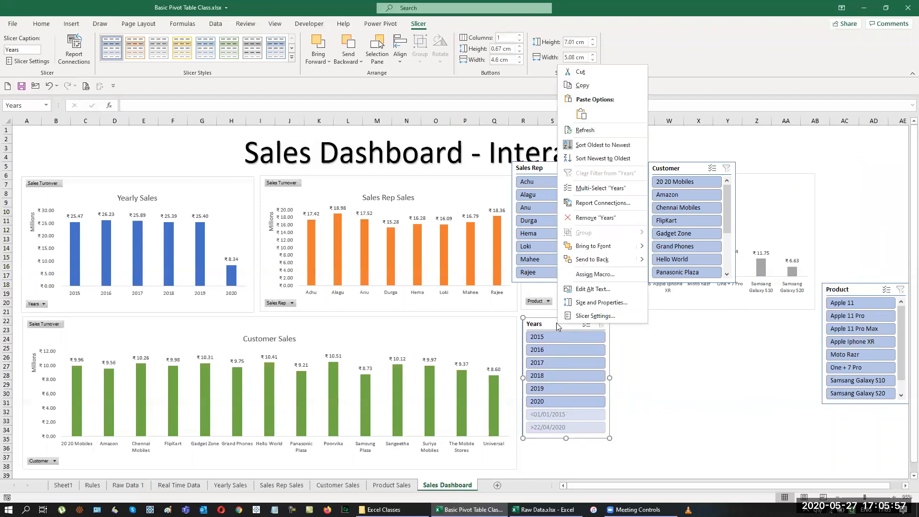
left_click(618, 316)
left_click(573, 347)
left_click(631, 388)
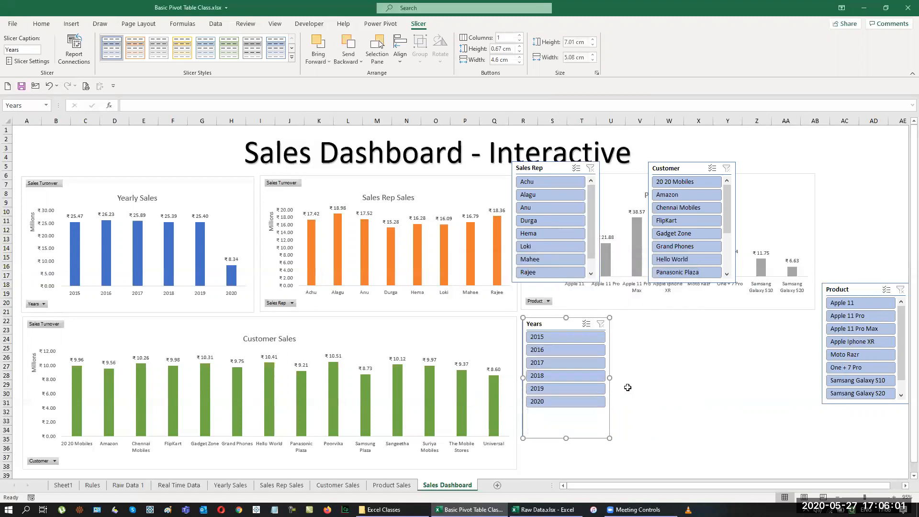
Arrange the Years slicer's buttons in 3 columns and shorten the slicer to a height of about 2.61 cm.
left_click(520, 35)
left_click(519, 36)
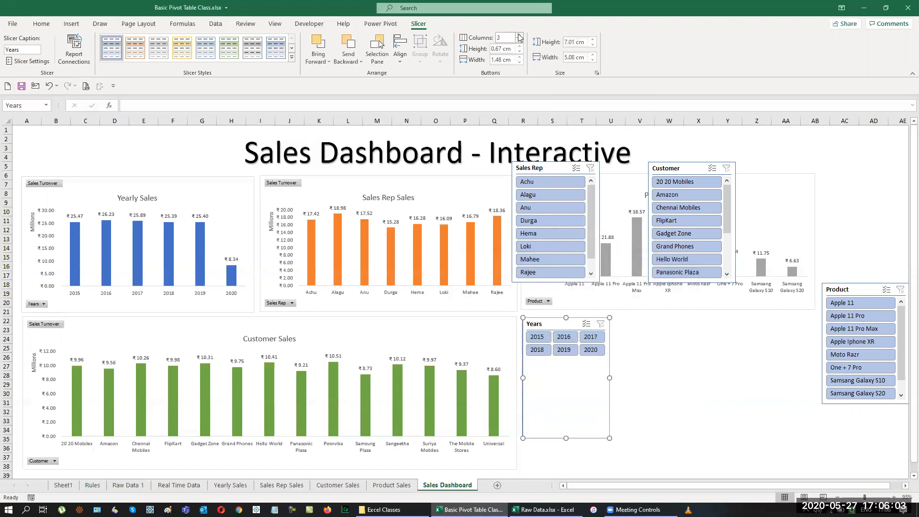
left_click_drag(566, 438, 568, 364)
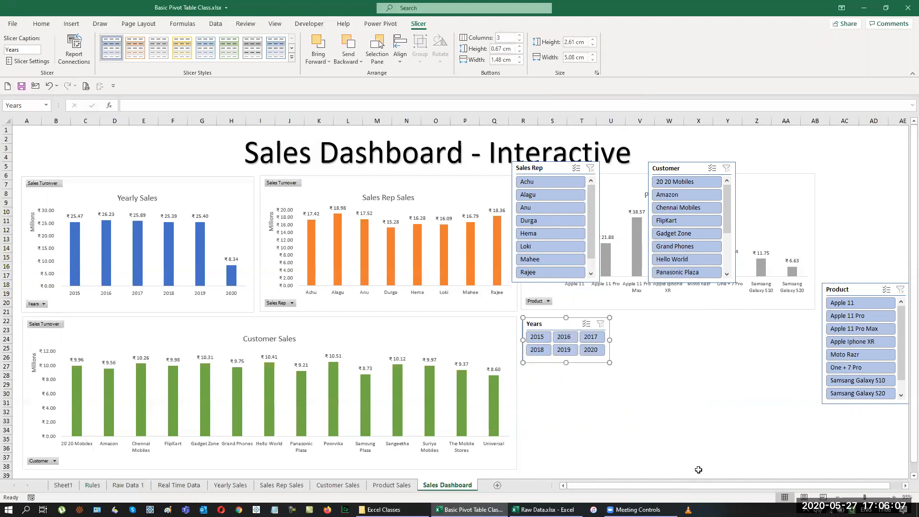
Apply the dark blue slicer style to the Years slicer.
left_click(292, 59)
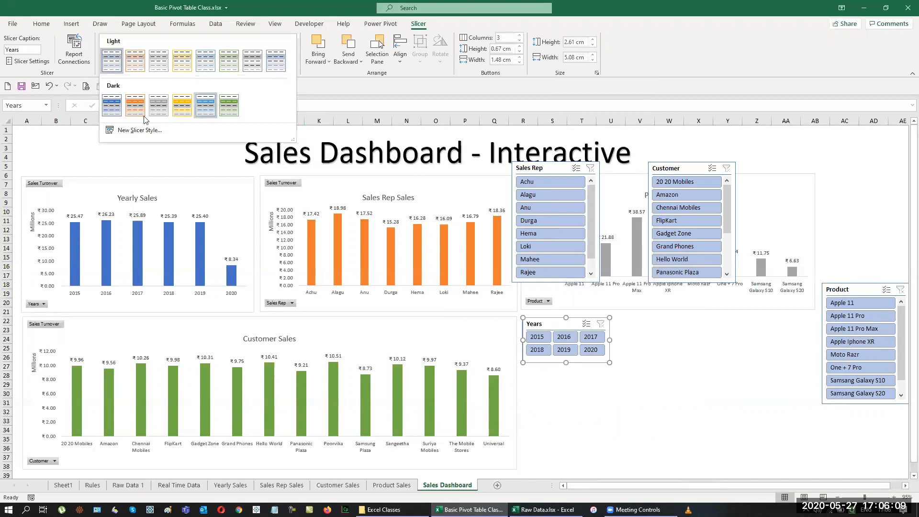
left_click(112, 99)
left_click(640, 421)
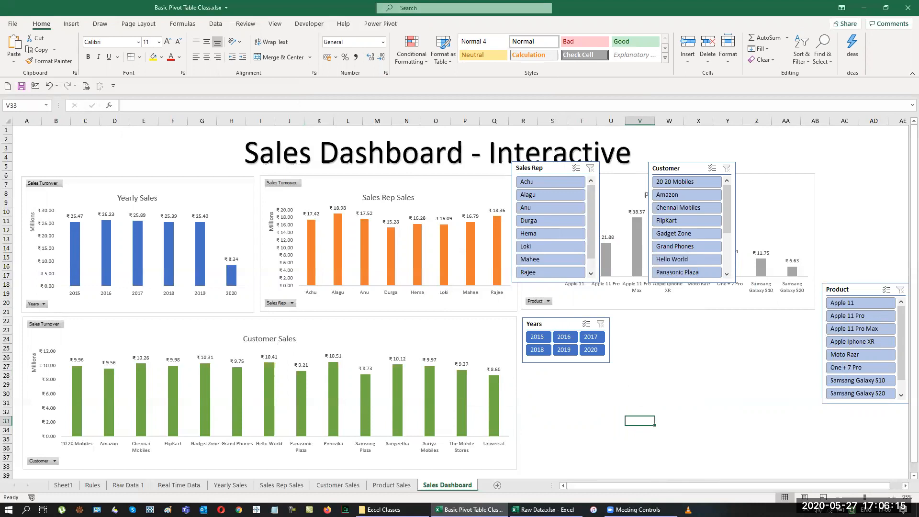
Place the Sales Rep slicer below the Years slicer with 2 columns and a height of about 4.19 cm.
left_click_drag(527, 174, 563, 372)
left_click(520, 36)
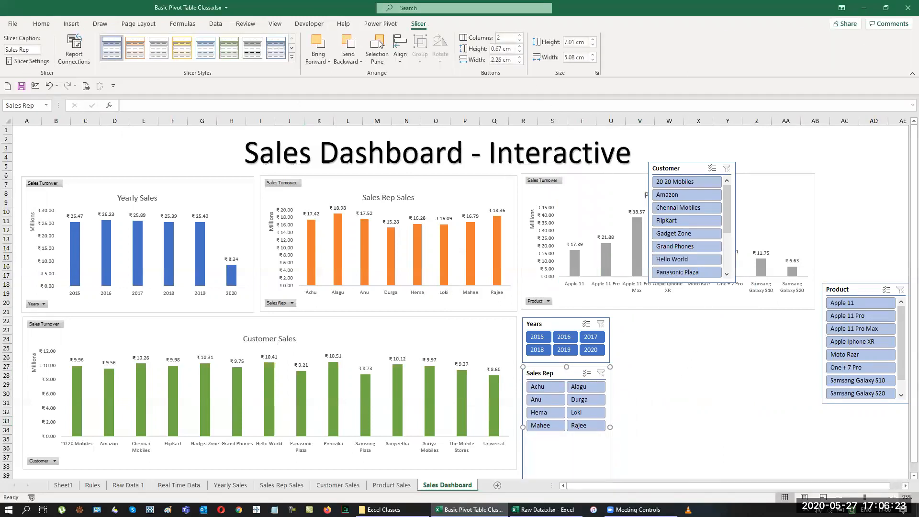
scroll(906, 479, "down", 1)
scroll(905, 479, "down", 1)
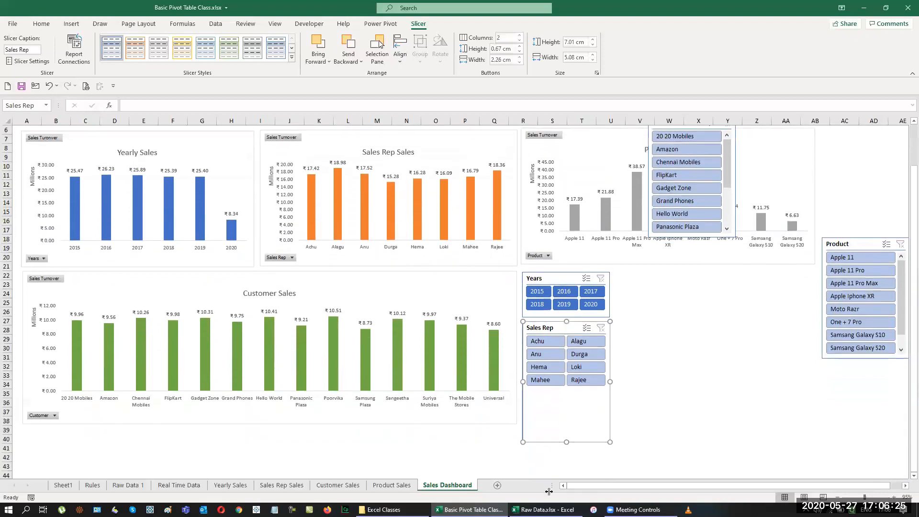
left_click_drag(567, 443, 563, 393)
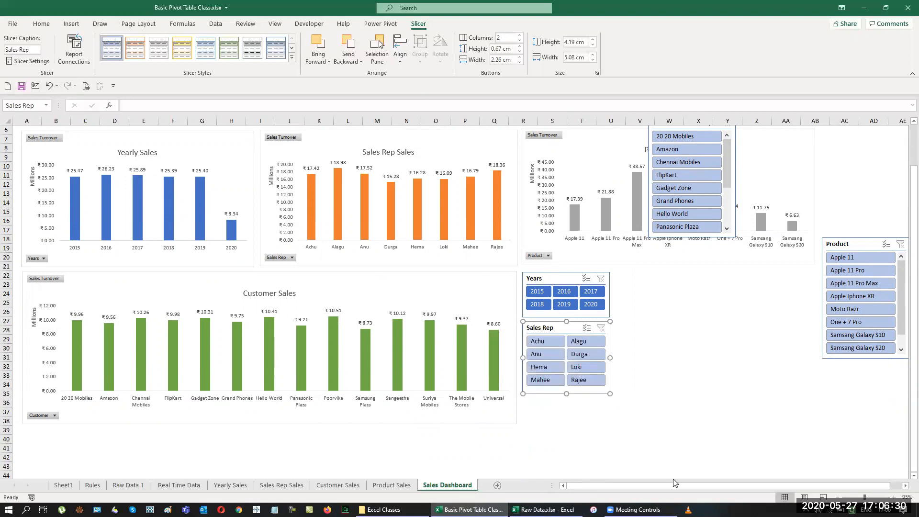
Apply the dark orange slicer style to the Sales Rep slicer.
left_click(292, 58)
left_click(141, 102)
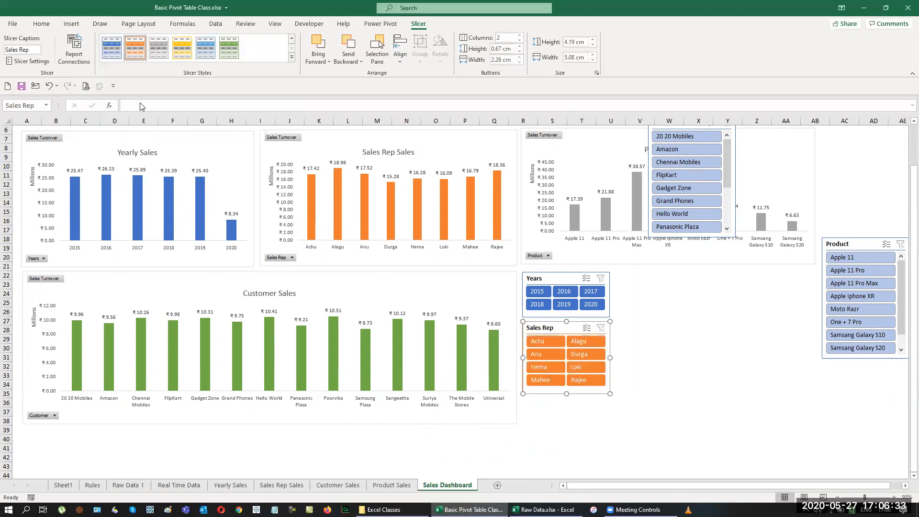
left_click(660, 396)
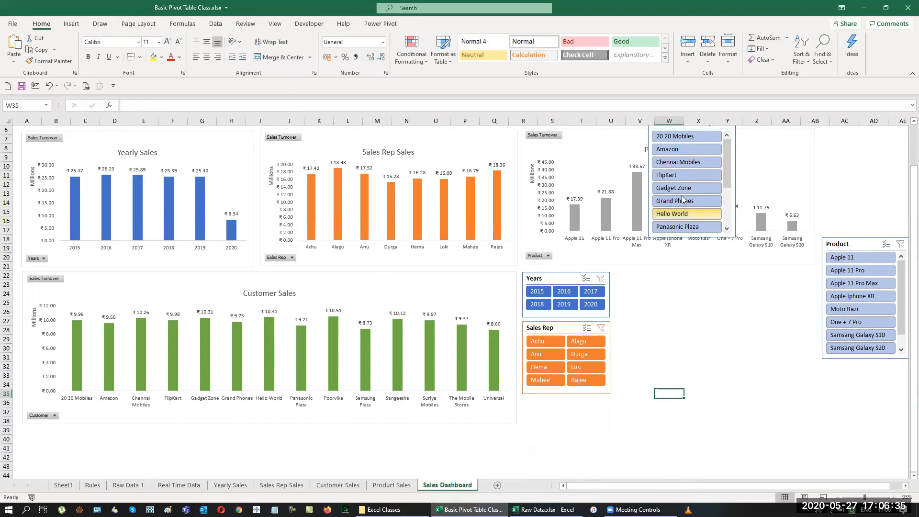
Place the Customer slicer beside the Years slicer with 2 columns and a width of about 6.21 cm.
scroll(905, 343, "up", 2)
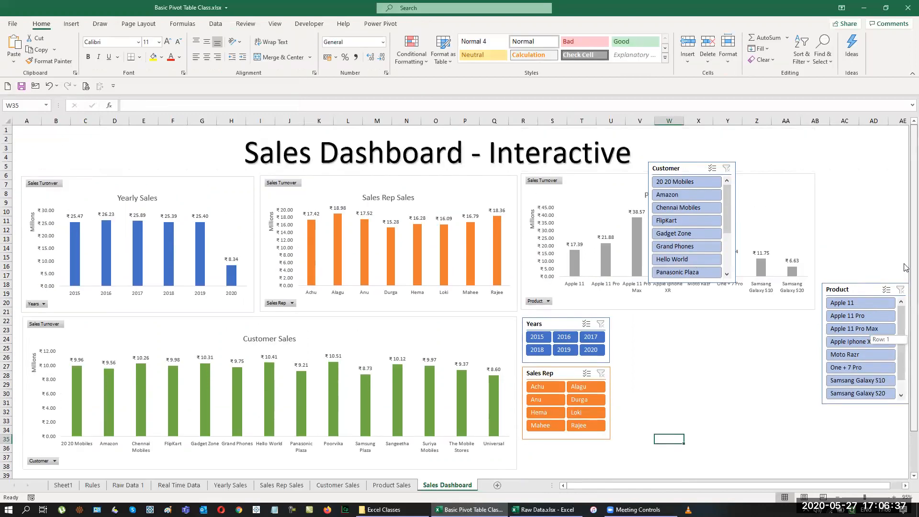
left_click_drag(692, 168, 657, 320)
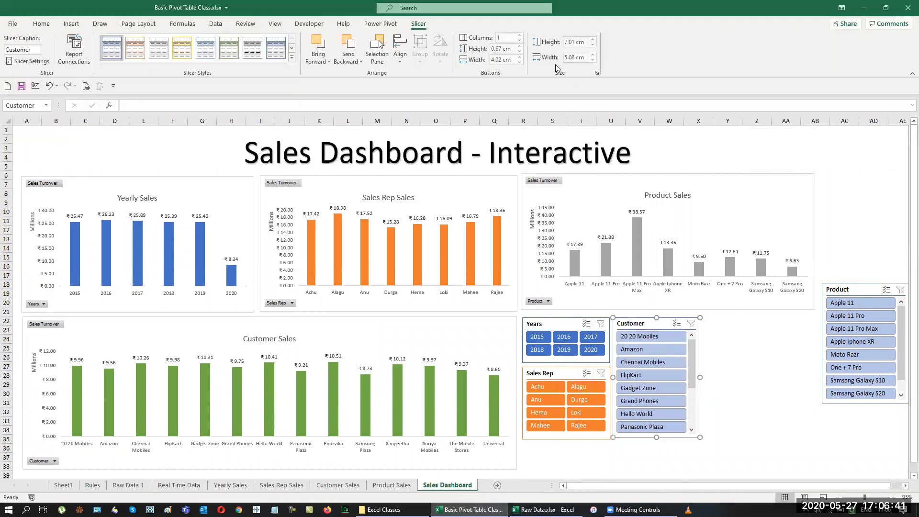
left_click(520, 35)
left_click_drag(704, 380, 720, 378)
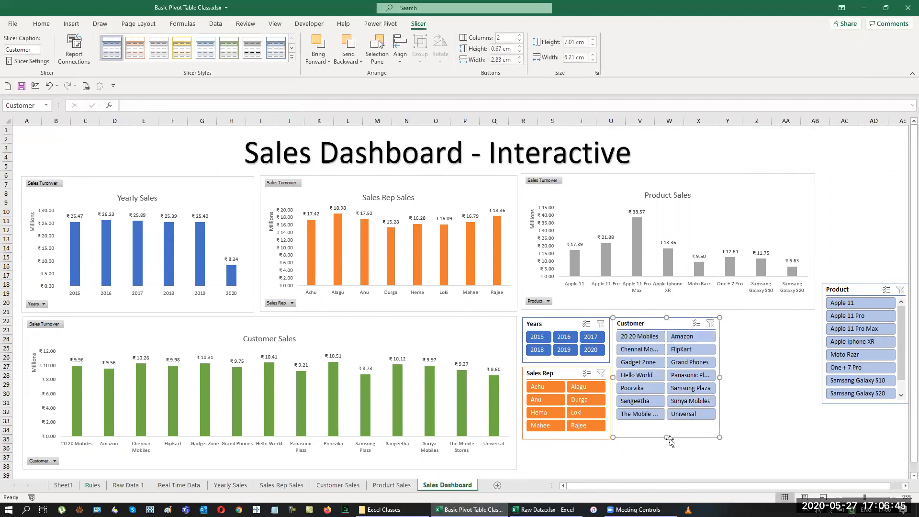
Place the Product slicer beside the Customer slicer with 2 columns and a width of about 8.31 cm, leaving gaps around the Customer slicer.
left_click_drag(819, 296, 745, 325)
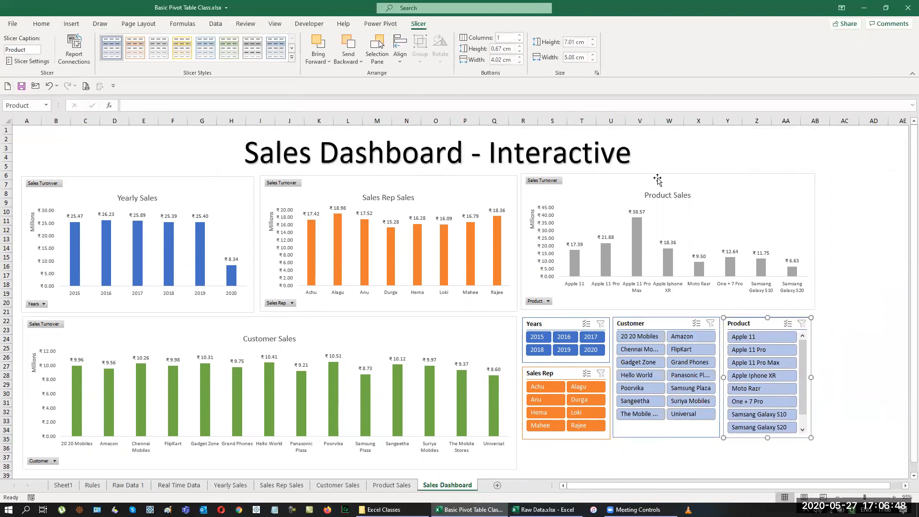
left_click(519, 35)
left_click_drag(813, 378, 867, 377)
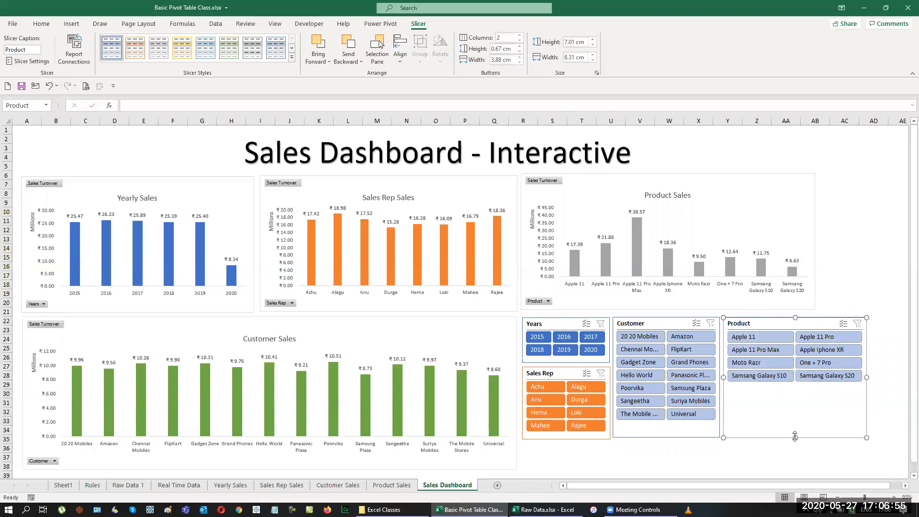
left_click_drag(774, 326, 803, 324)
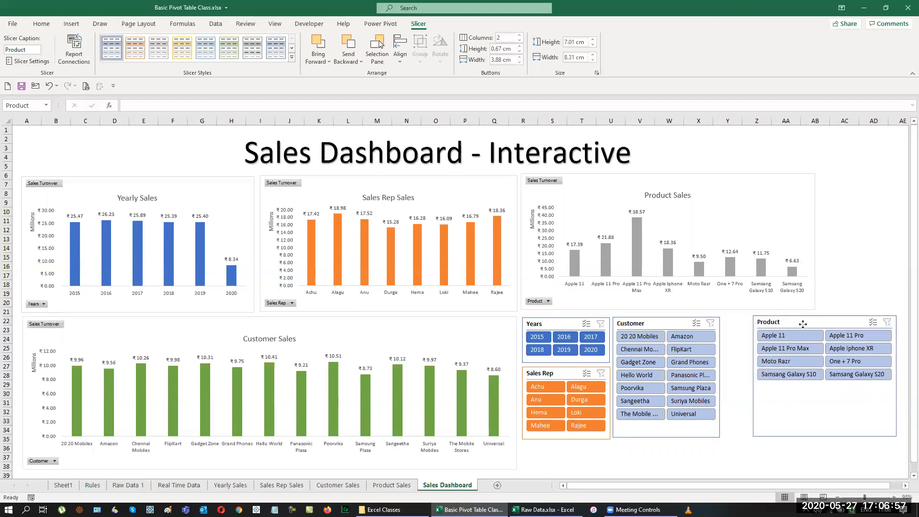
left_click_drag(662, 327, 676, 326)
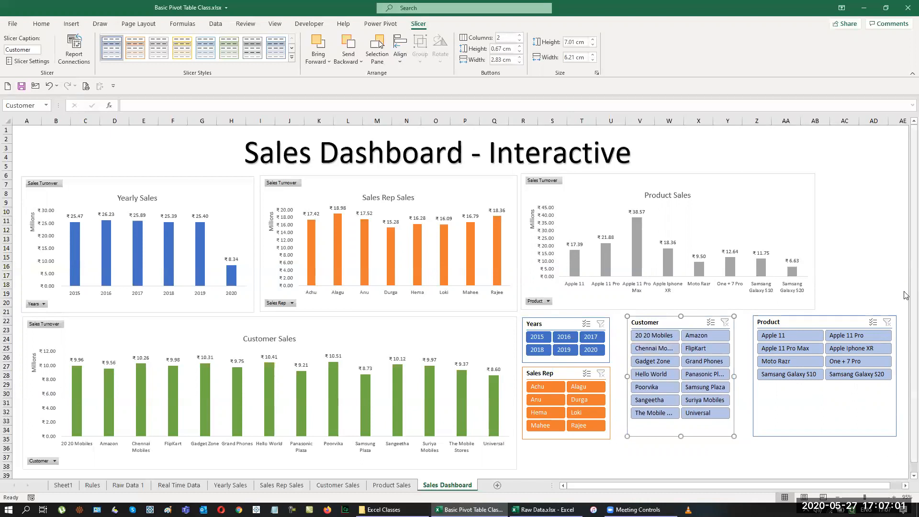
Apply the dark gray slicer style to the Product slicer and the dark green style to the Customer slicer.
left_click(821, 323)
left_click(292, 57)
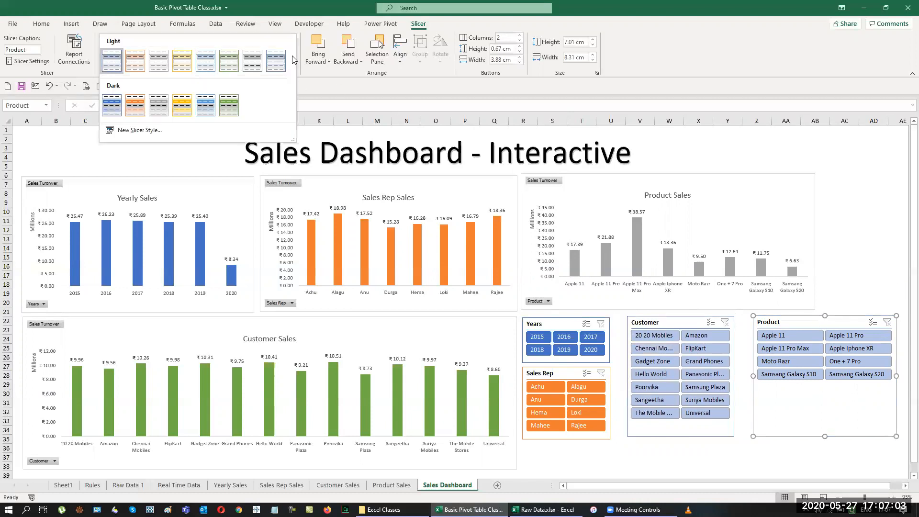
left_click(162, 112)
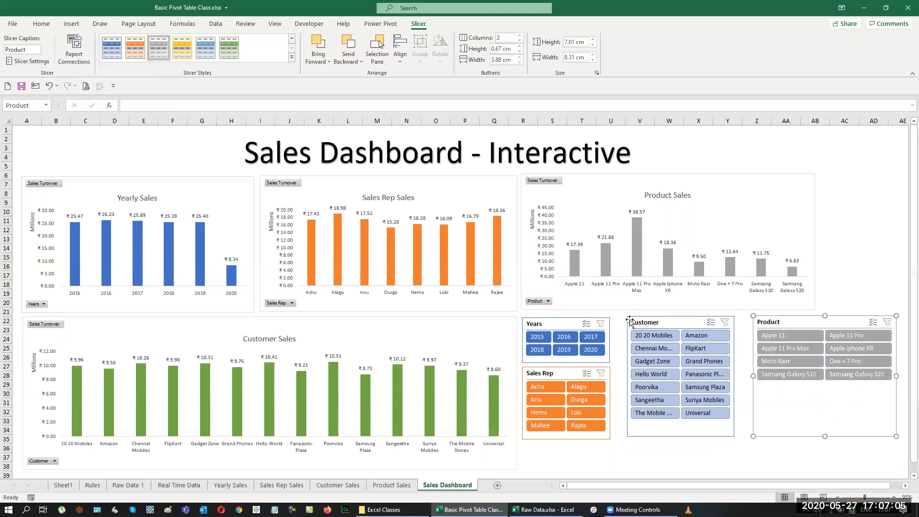
left_click(654, 323)
left_click(230, 53)
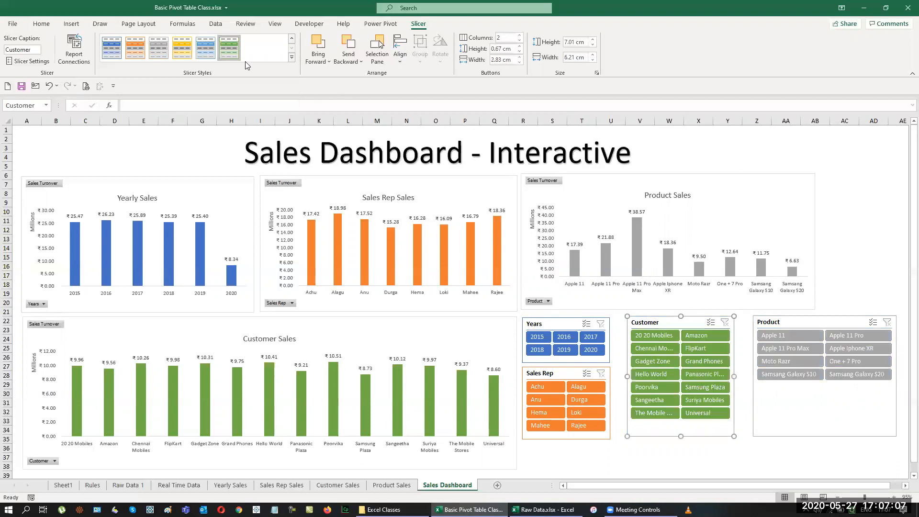
left_click(843, 258)
Close up the gaps by moving the Customer slicer next to the Years slicer and the Product slicer next to the Customer slicer.
left_click_drag(794, 323, 780, 323)
left_click(668, 322)
left_click_drag(668, 322, 656, 323)
left_click(755, 321)
left_click_drag(756, 322, 744, 321)
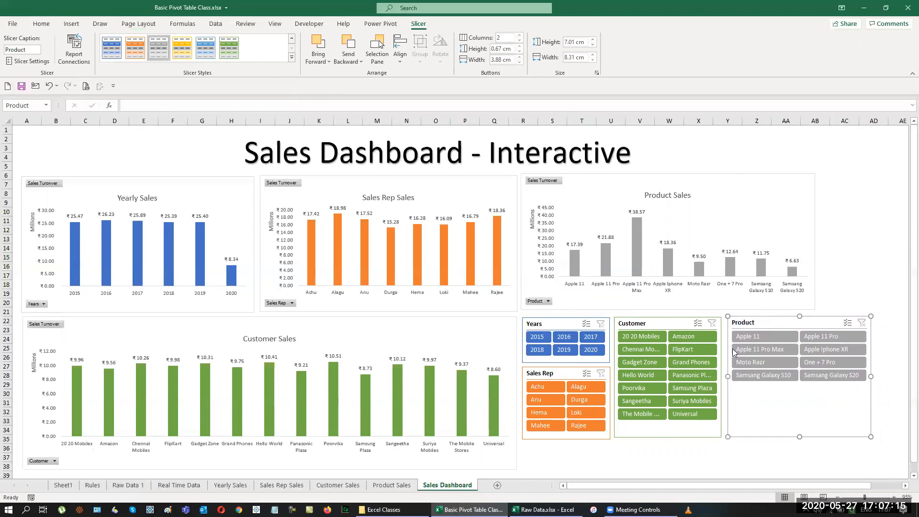
Test the slicers by filtering for Apple 11, Amazon and one sales rep, and clear all three filters.
left_click(746, 337)
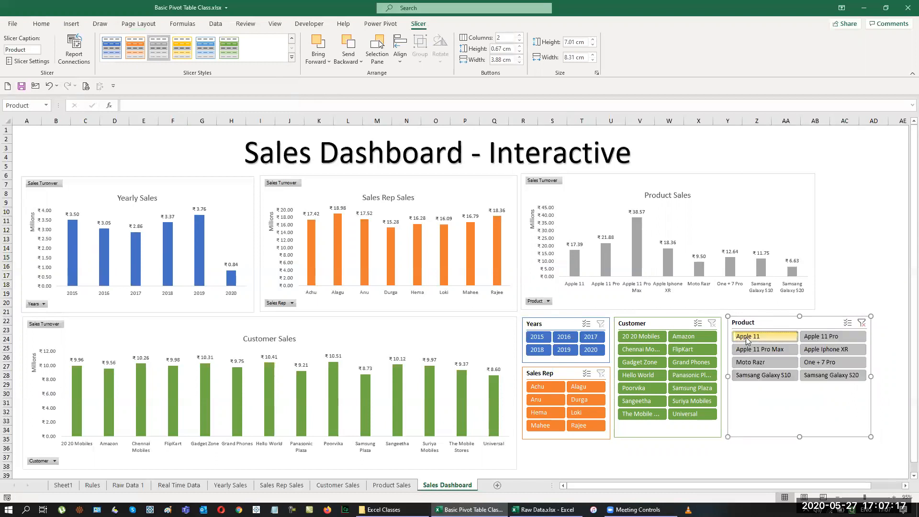
left_click(689, 336)
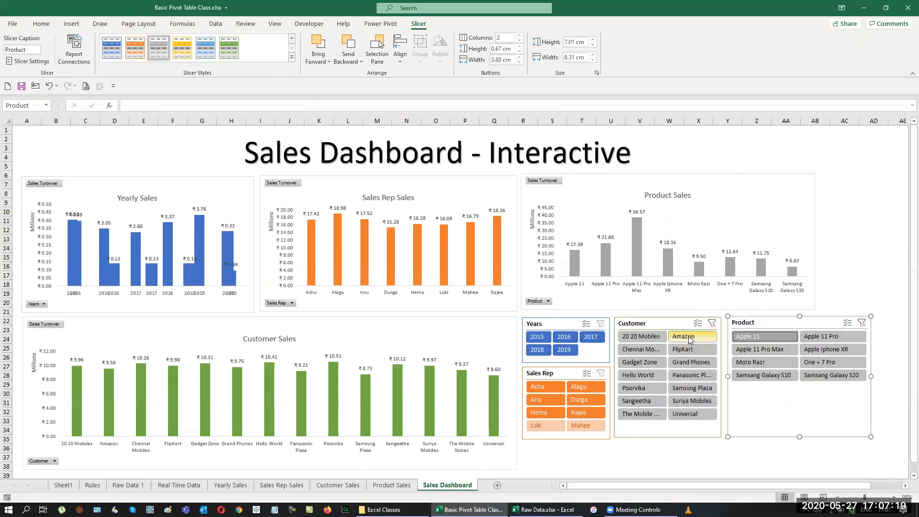
left_click(582, 389)
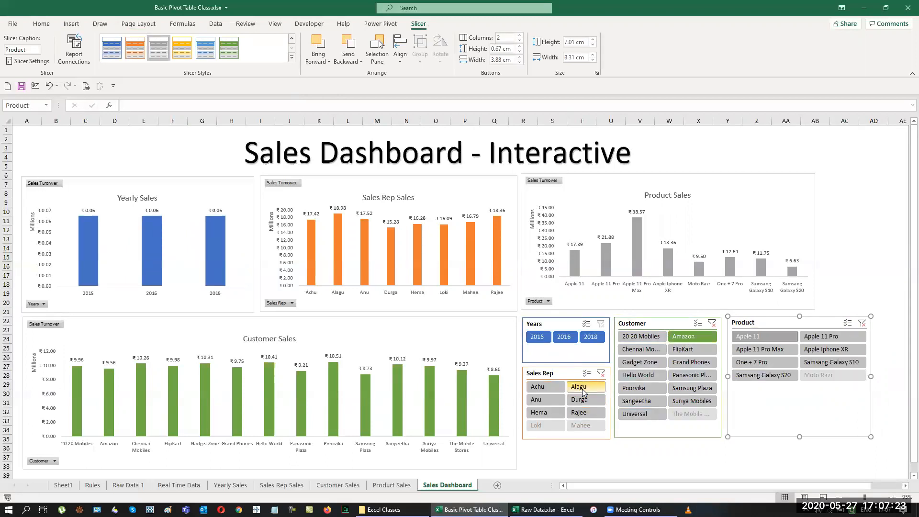
left_click(601, 374)
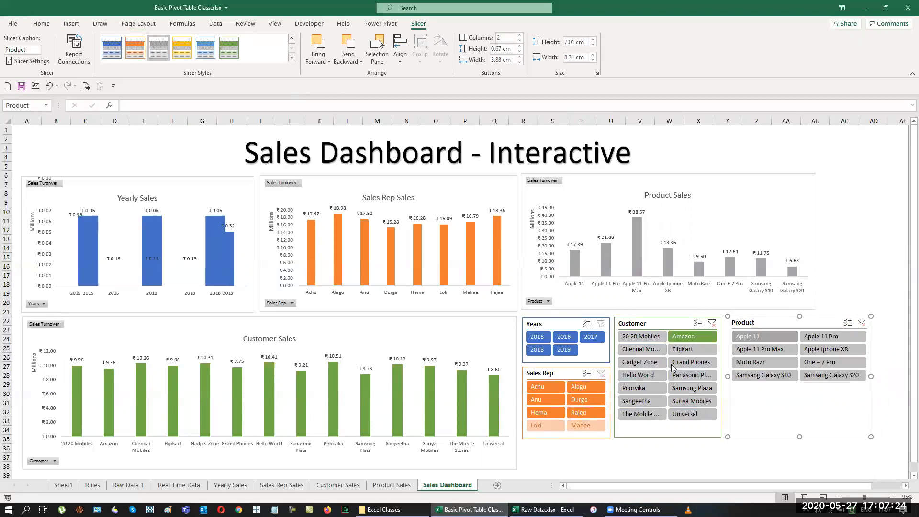
left_click(712, 323)
left_click(862, 324)
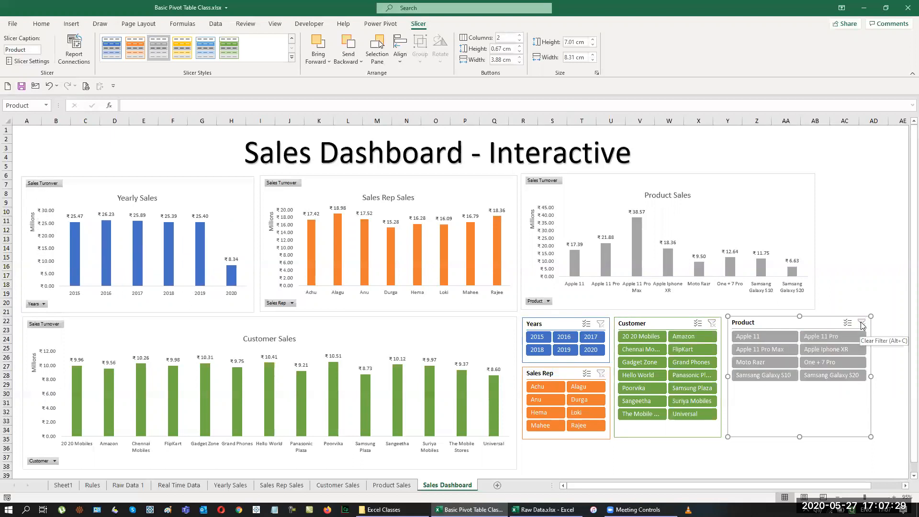
Connect the Years slicer to the Customer Sales, Product Sales and Sales Rep Sales PivotTables as well.
right_click(564, 324)
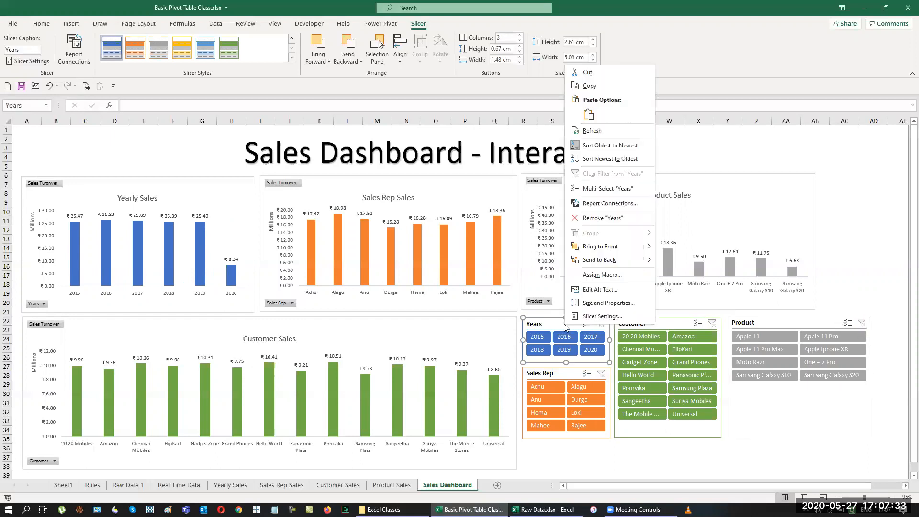
left_click(604, 205)
left_click(529, 225)
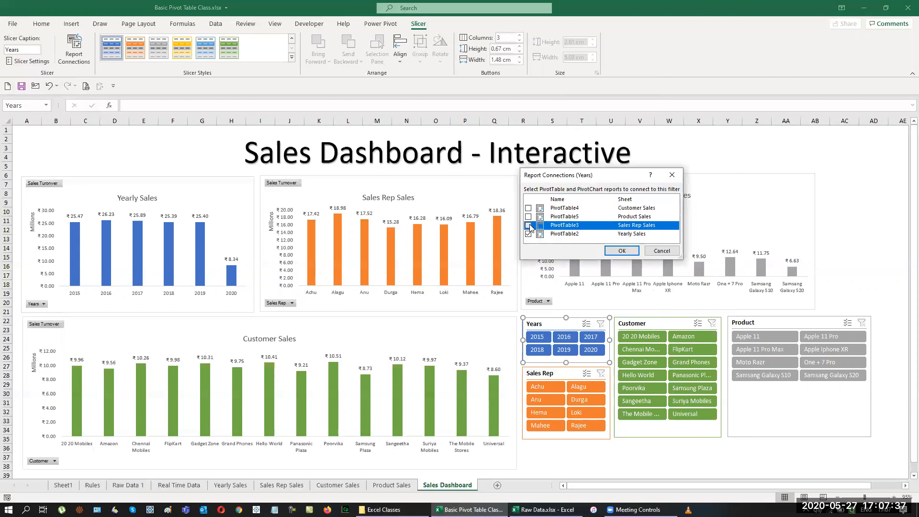
left_click(528, 216)
left_click(529, 208)
left_click(622, 251)
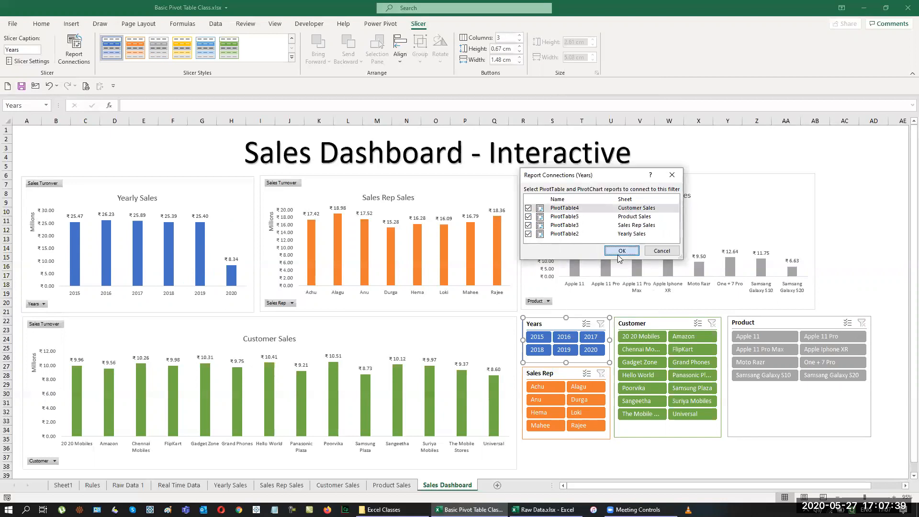
Connect the Sales Rep slicer to the Customer Sales, Product Sales and Sales Rep Sales PivotTables as well.
right_click(563, 375)
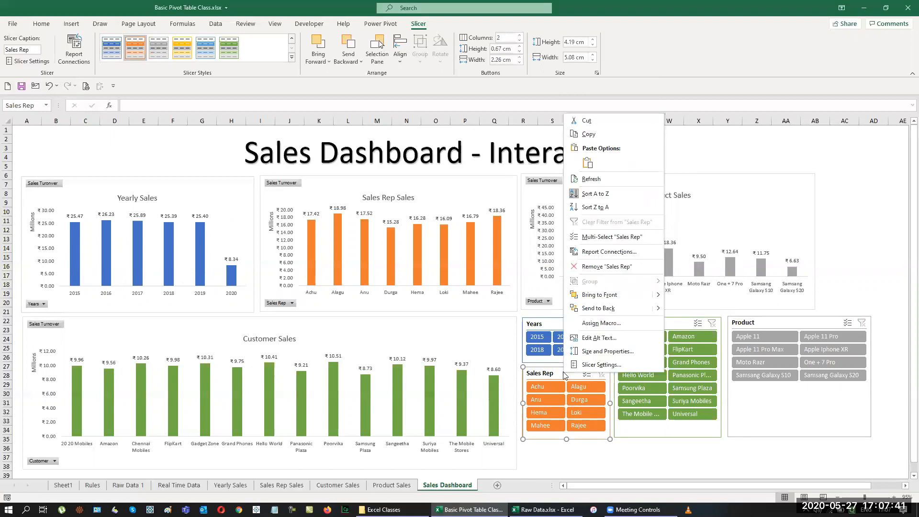
left_click(593, 253)
left_click(518, 256)
left_click(518, 265)
left_click(519, 273)
left_click(612, 299)
Connect the Customer slicer to the Customer Sales, Product Sales and Sales Rep Sales PivotTables as well.
right_click(644, 327)
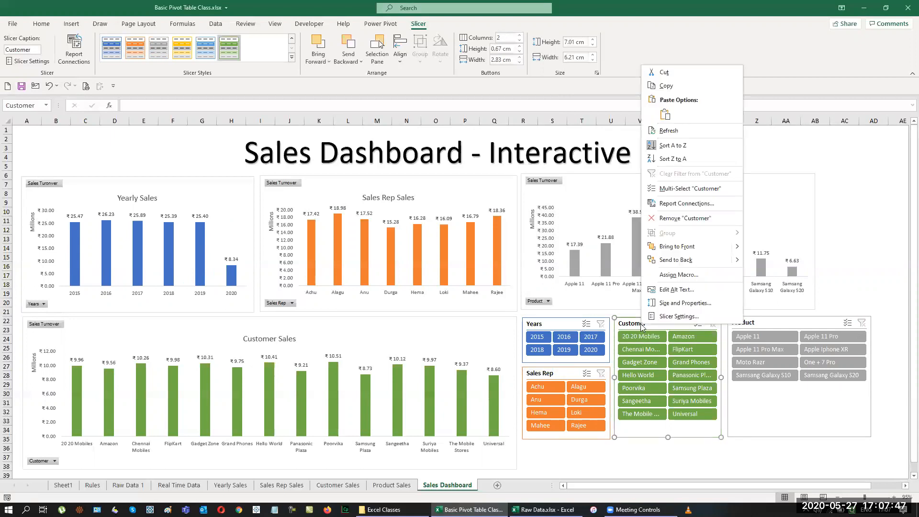
left_click(672, 204)
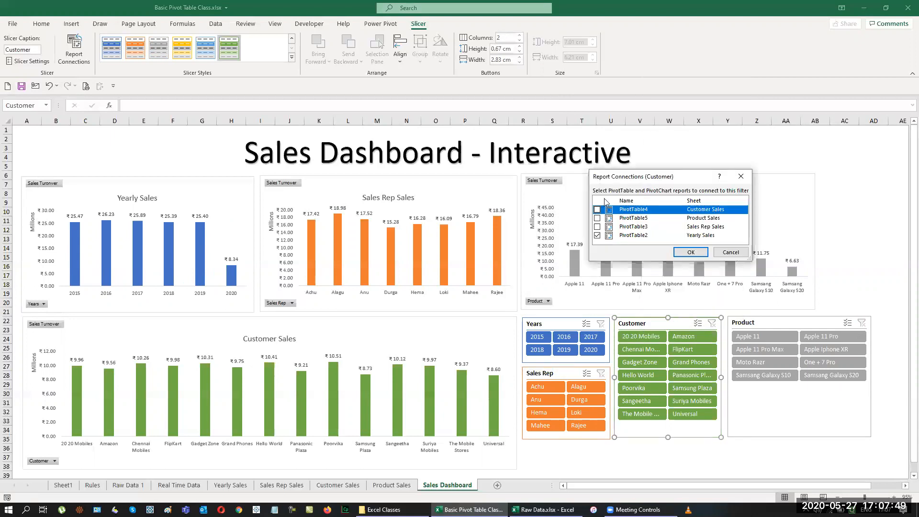
left_click(598, 219)
left_click(597, 227)
left_click(691, 252)
Connect the Product slicer to the Customer Sales, Product Sales and Sales Rep Sales PivotTables as well.
right_click(768, 321)
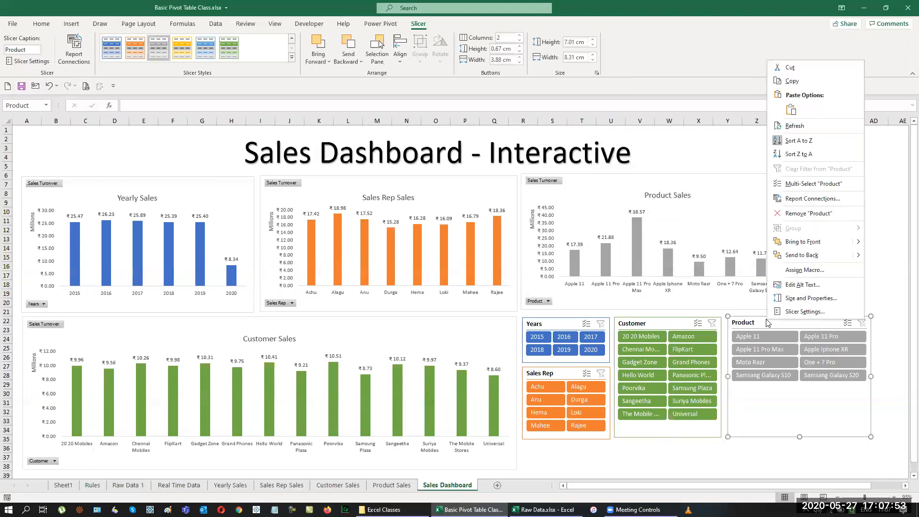
left_click(788, 204)
left_click(712, 200)
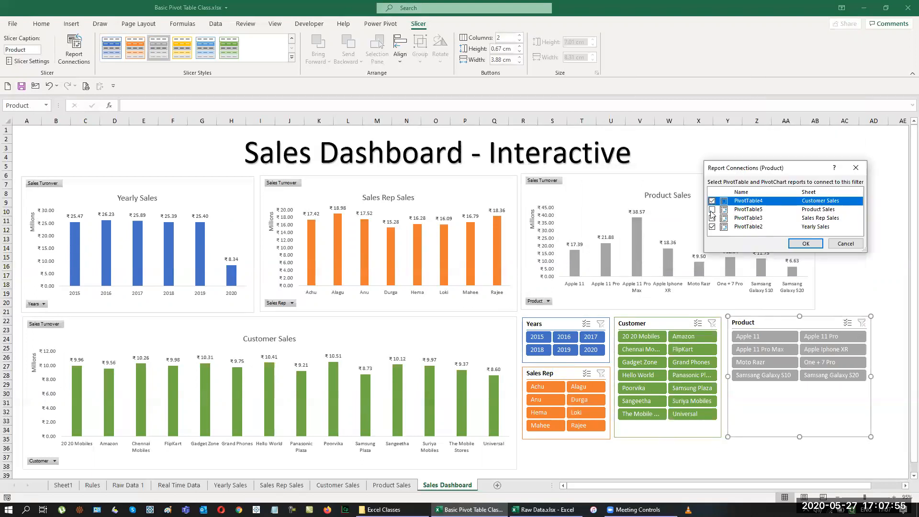
left_click(712, 210)
left_click(712, 218)
left_click(806, 243)
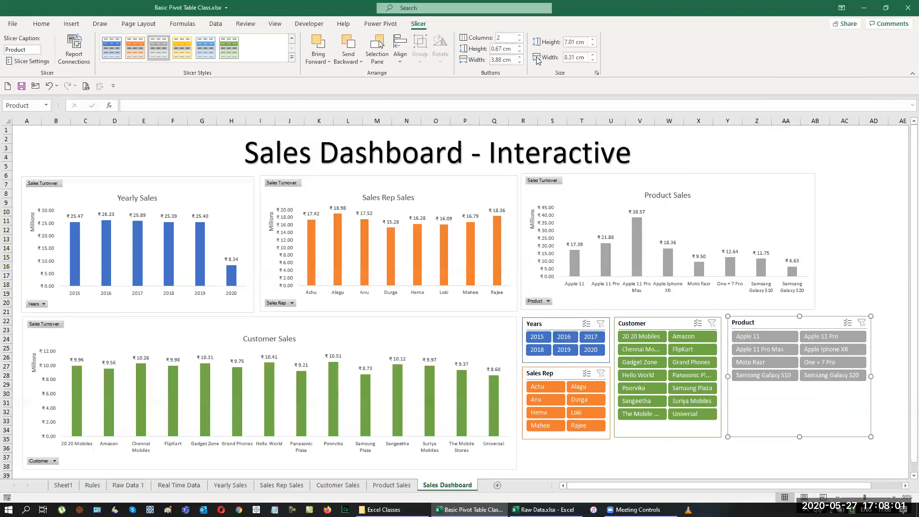
Set the Product slicer to one column and resize it to about 6.5 cm wide and 7.36 cm high.
left_click(519, 41)
left_click_drag(871, 377, 841, 396)
left_click_drag(783, 436, 786, 443)
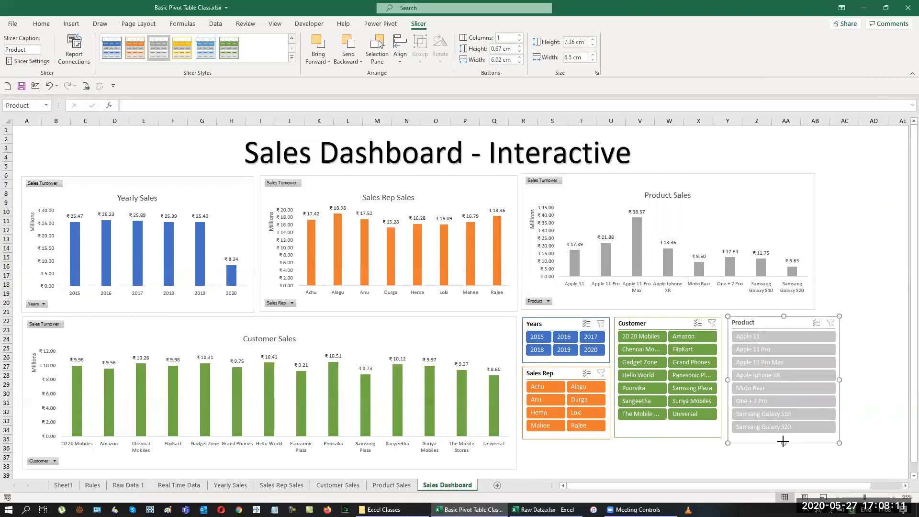
left_click(860, 367)
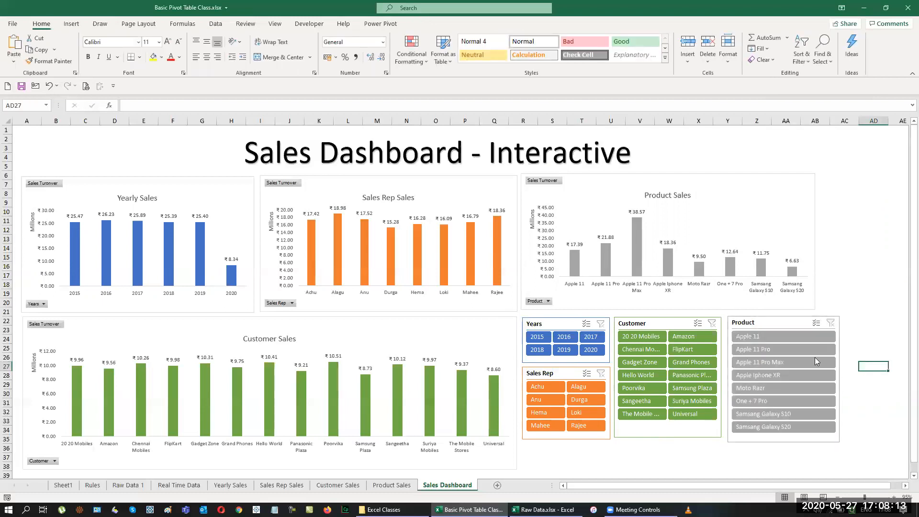
Test the connected slicers by filtering for Apple 11, 20 20 Mobiles and 2017, and clear all slicer filters.
left_click(754, 336)
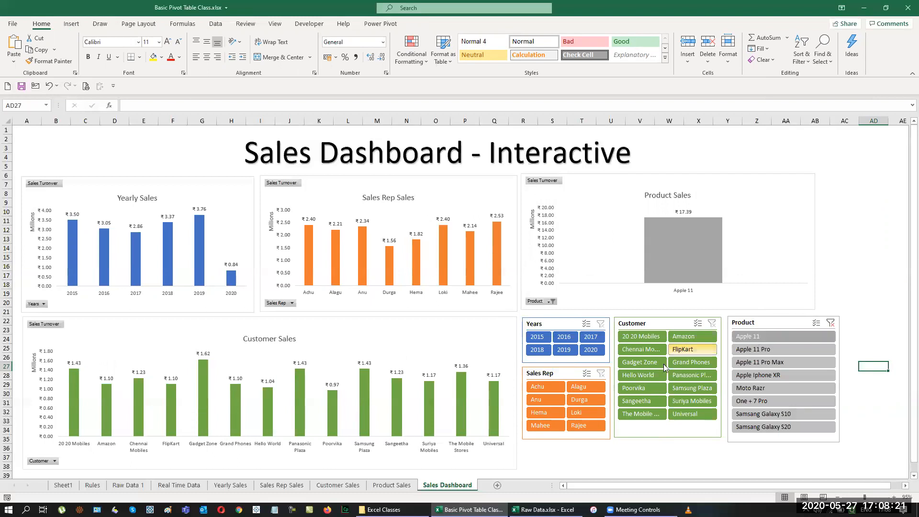
left_click(640, 336)
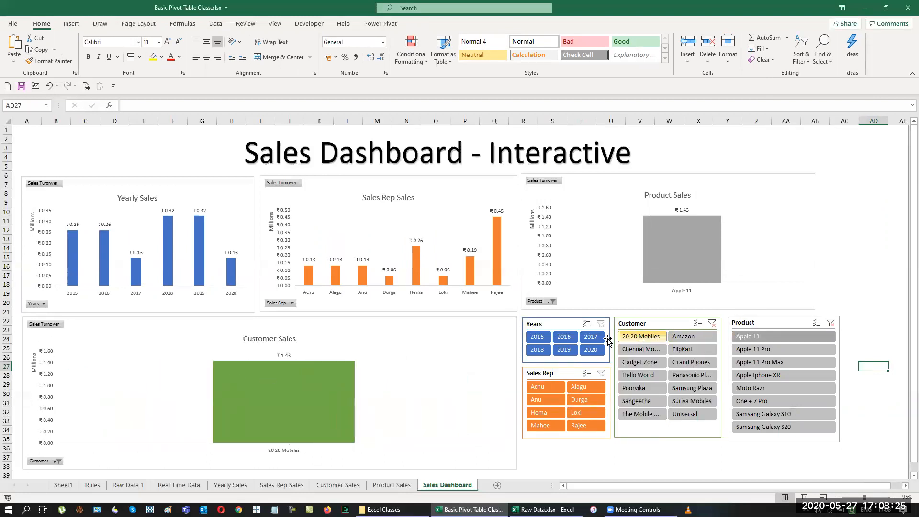
left_click(592, 337)
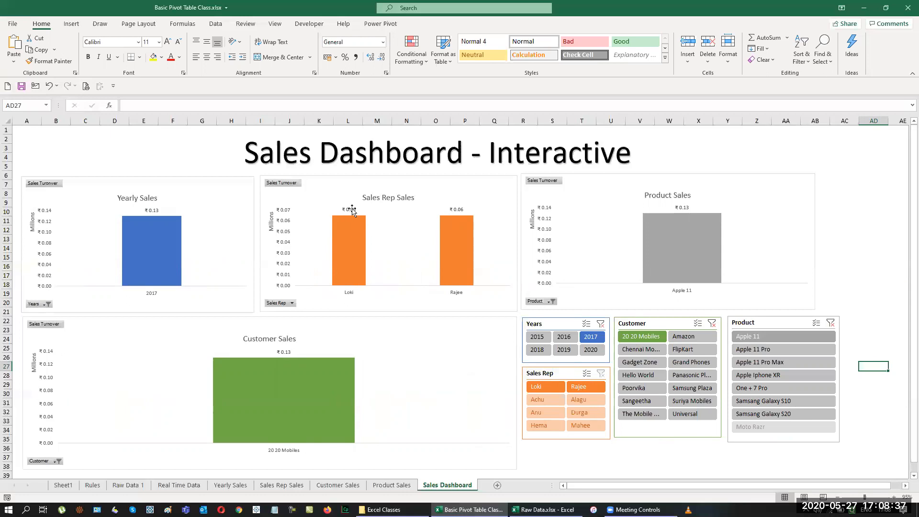
left_click(605, 377)
left_click(602, 324)
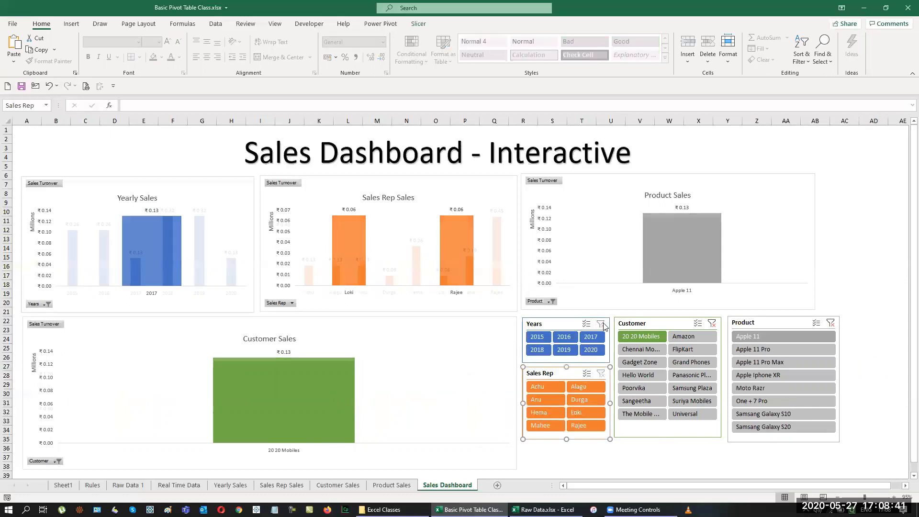
left_click(712, 324)
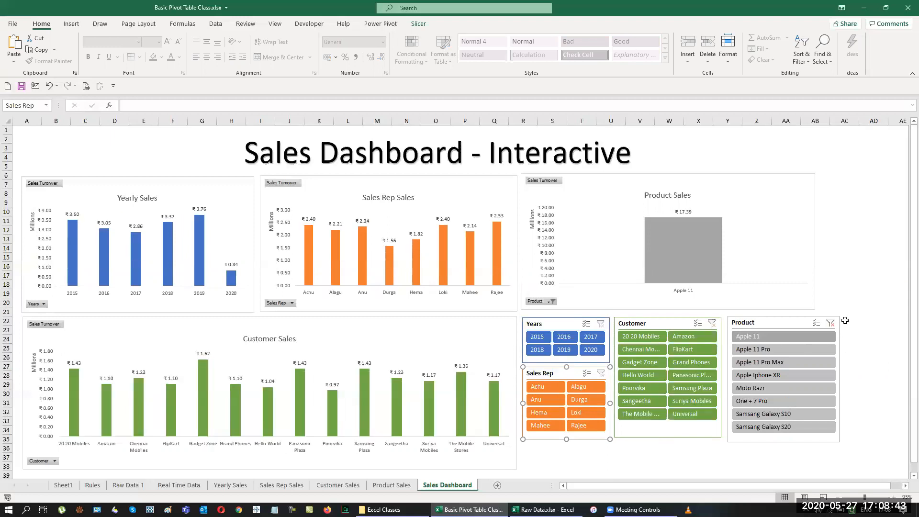
left_click(831, 325)
Check the dashboard for one sales rep, Apple 11 Pro and the customer Poorvika in turn, clearing each filter after viewing.
left_click(543, 388)
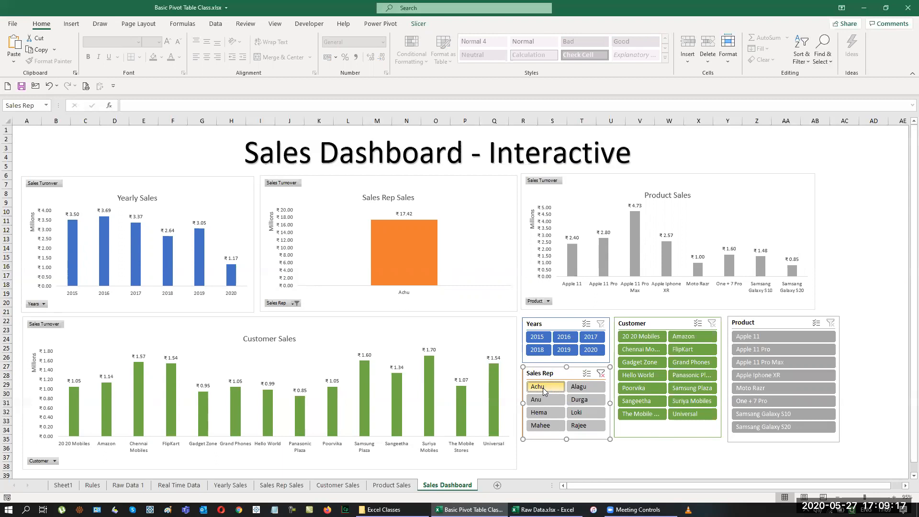
left_click(601, 373)
left_click(756, 349)
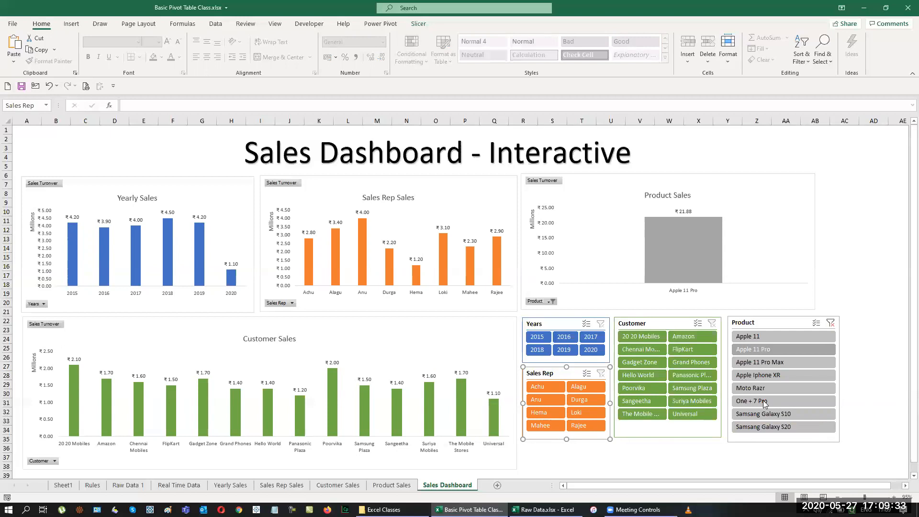
left_click(830, 325)
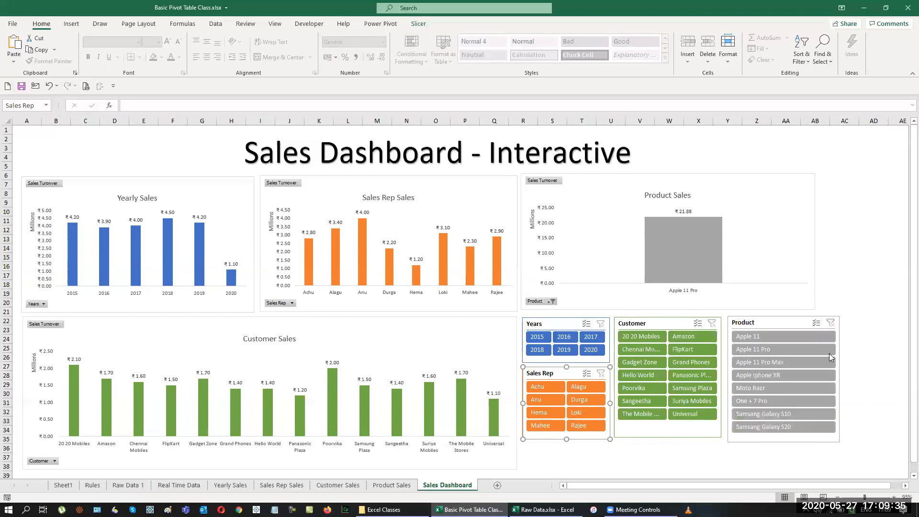
left_click(653, 389)
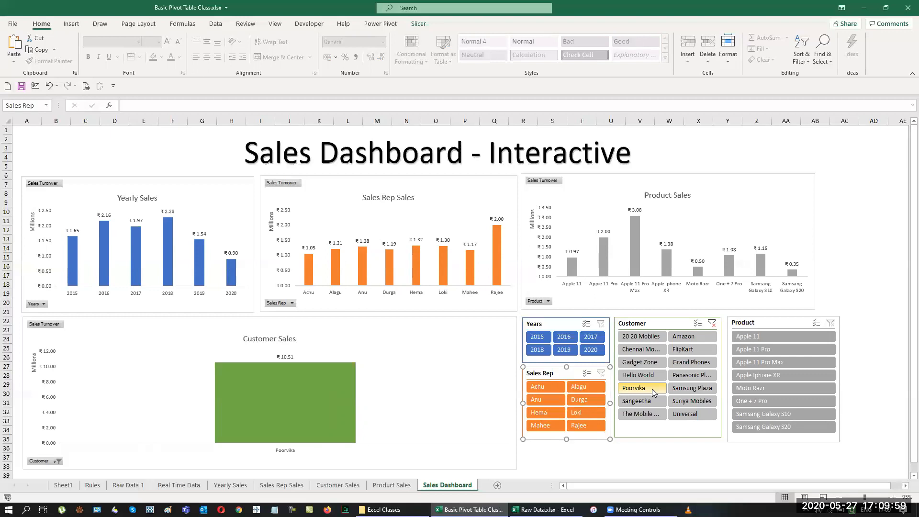
left_click(712, 324)
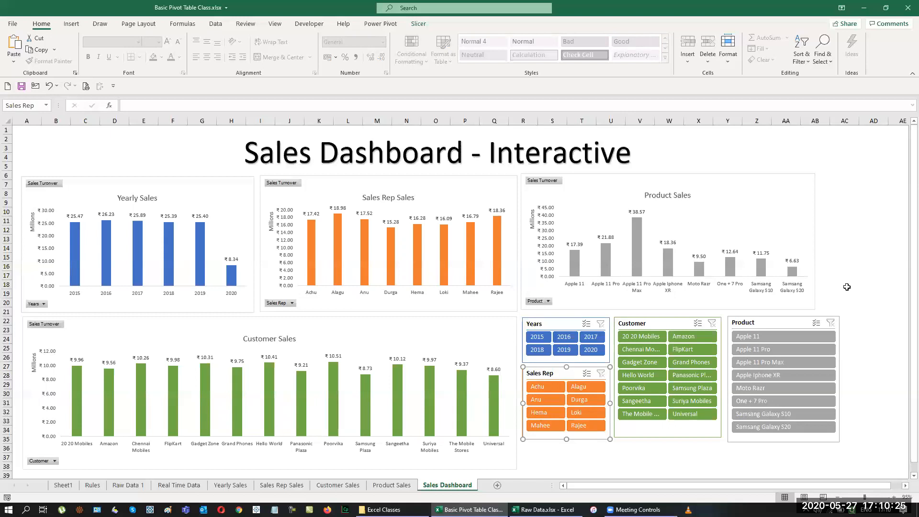
Return to the course title page on Sheet1.
left_click(63, 485)
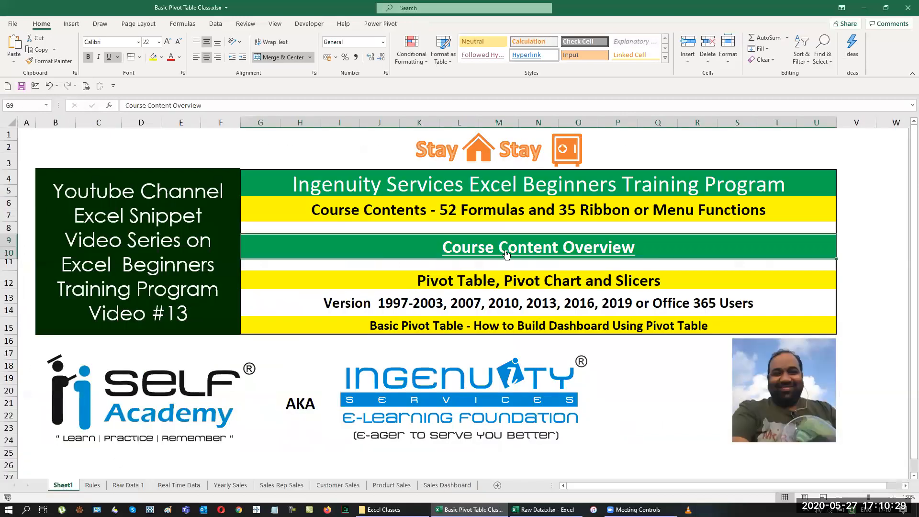